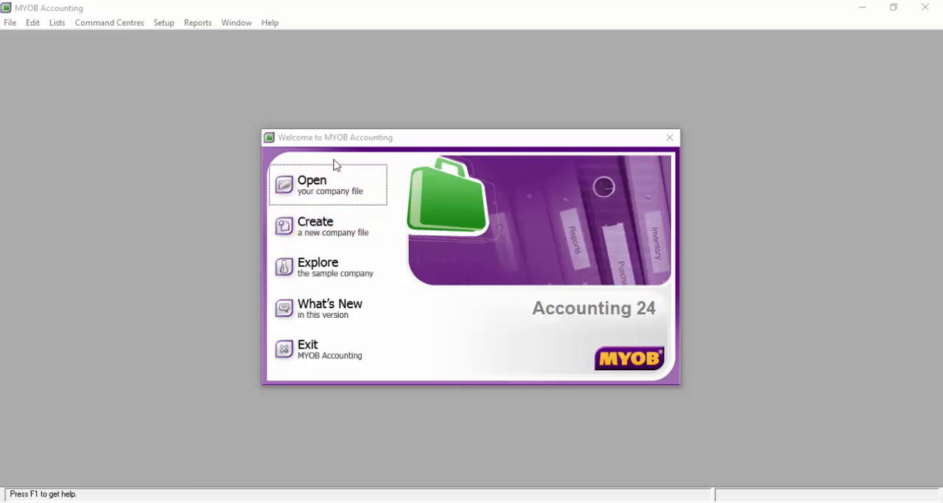
- Start a new company file, then switch to the Word assignment document and find the company's identity details
{"action": "left_click", "coordinate": [327, 232]}
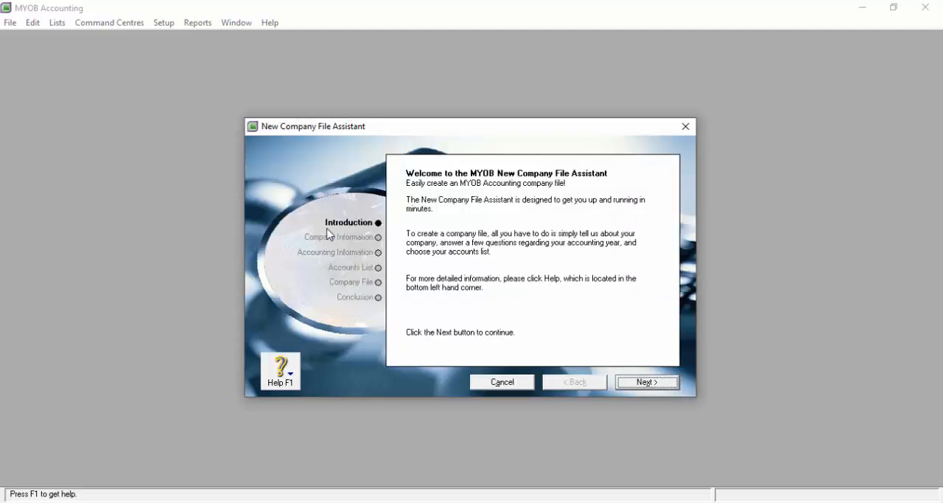
{"action": "left_click", "coordinate": [662, 382]}
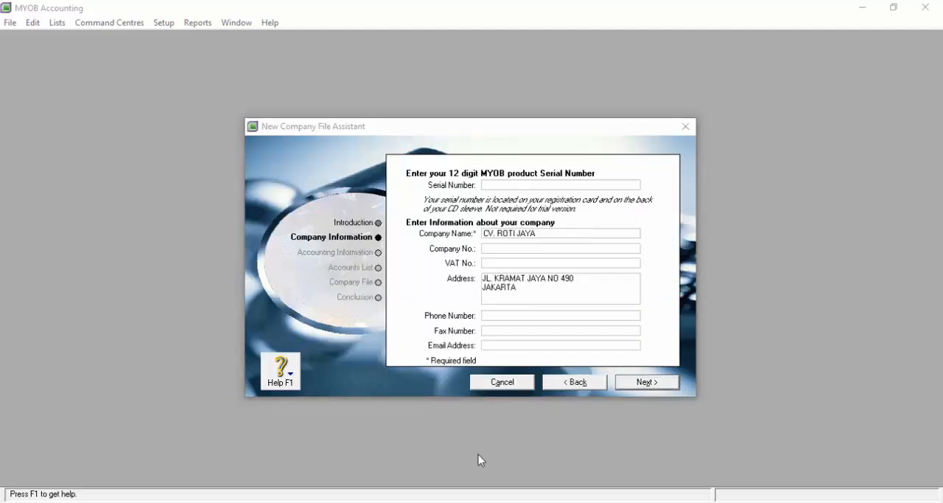
{"action": "key", "text": "alt+Tab"}
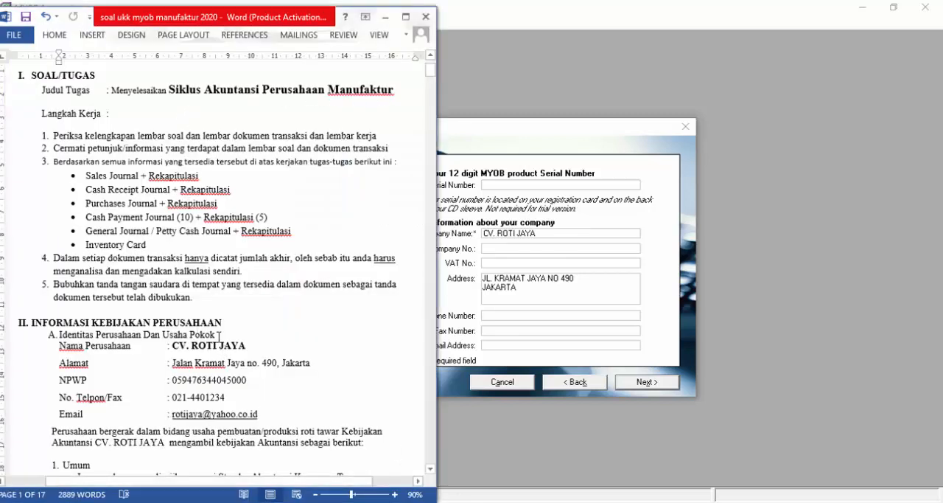
{"action": "scroll", "coordinate": [189, 306], "scroll_direction": "down", "scroll_amount": 3}
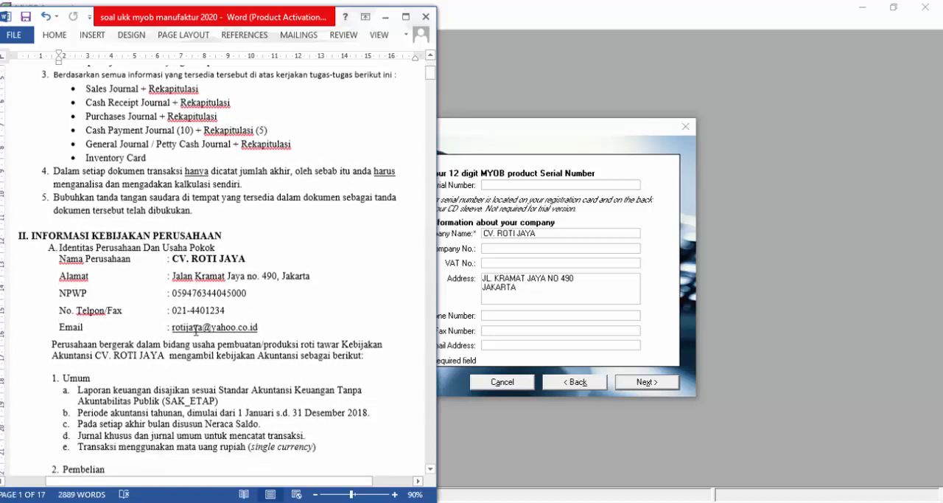
{"action": "scroll", "coordinate": [316, 277], "scroll_direction": "down", "scroll_amount": 1}
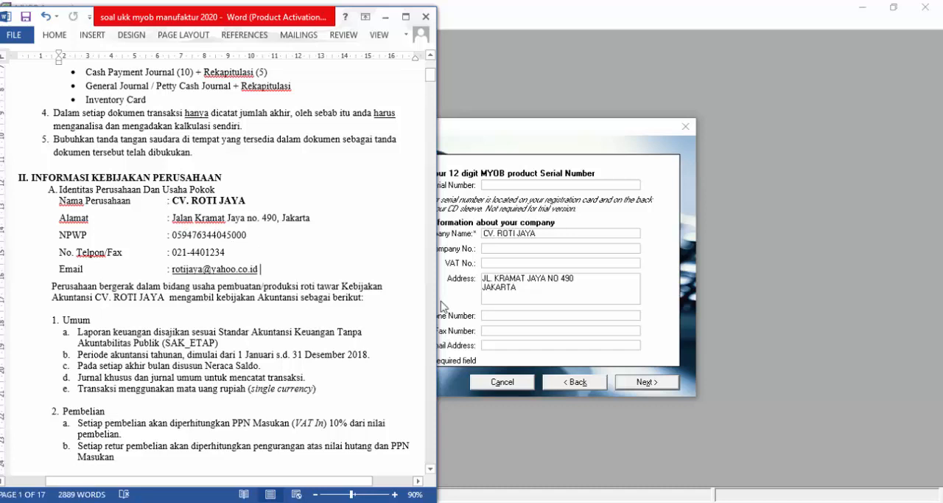
- Return to MYOB Accounting and fill in the company's VAT number, phone number and fax number
{"action": "left_click", "coordinate": [544, 296]}
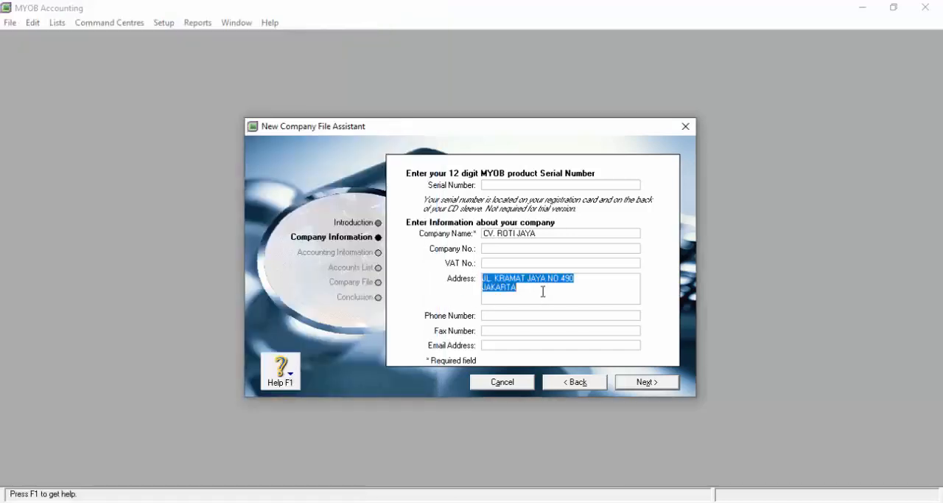
{"action": "left_click", "coordinate": [519, 263]}
{"action": "key", "text": "ctrl+v"}
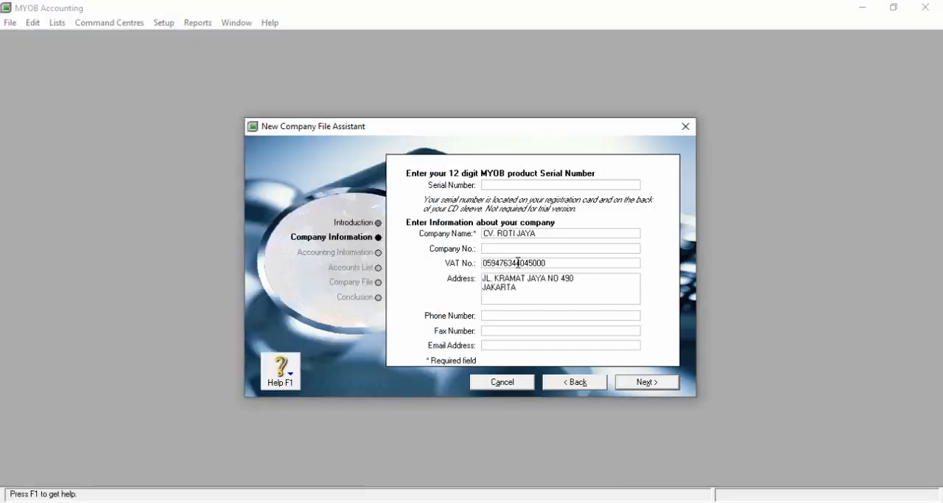
{"action": "key", "text": "Tab"}
{"action": "key", "text": "Tab"}
{"action": "key", "text": "Tab"}
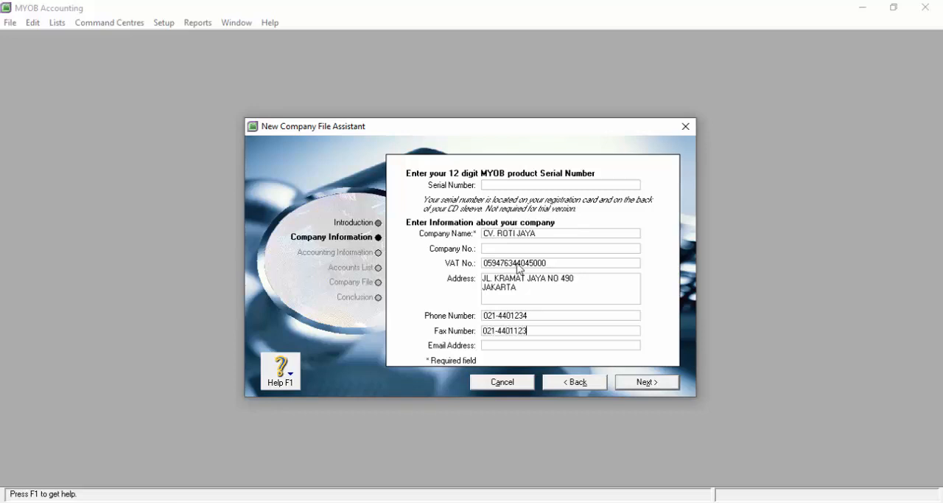
- Fill in the company's email address and continue to the accounting year settings
{"action": "key", "text": "Tab"}
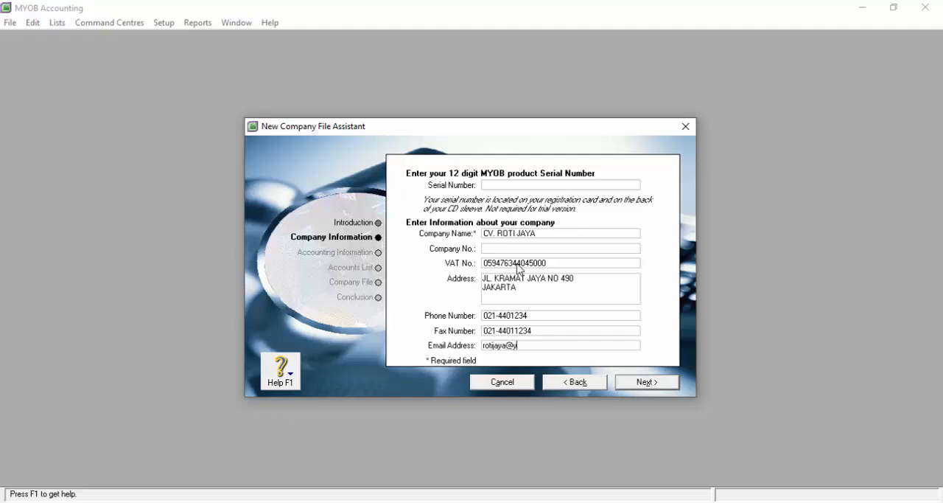
{"action": "left_click", "coordinate": [658, 386]}
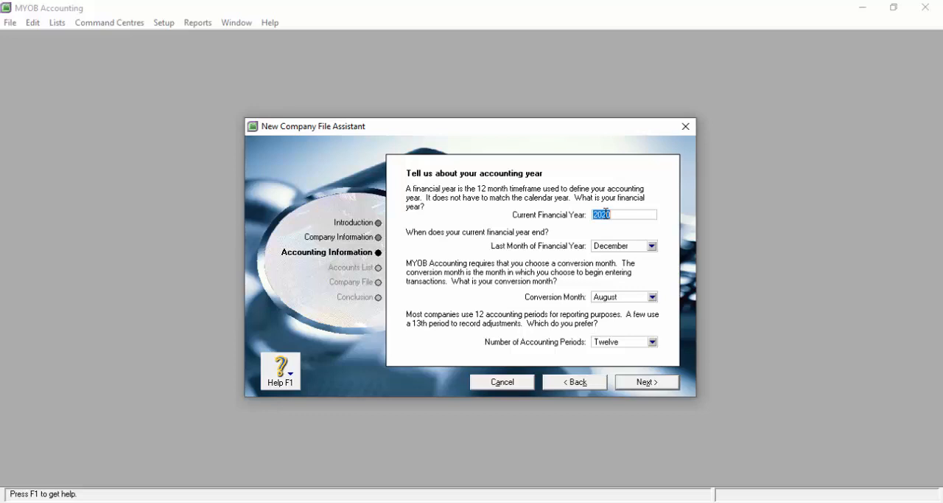
- Set the financial year to 2018, conversion month to December and accounting periods to Thirteen, and confirm the accounting information
{"action": "type", "text": "2"}
{"action": "key", "text": "Tab"}
{"action": "left_click", "coordinate": [652, 299]}
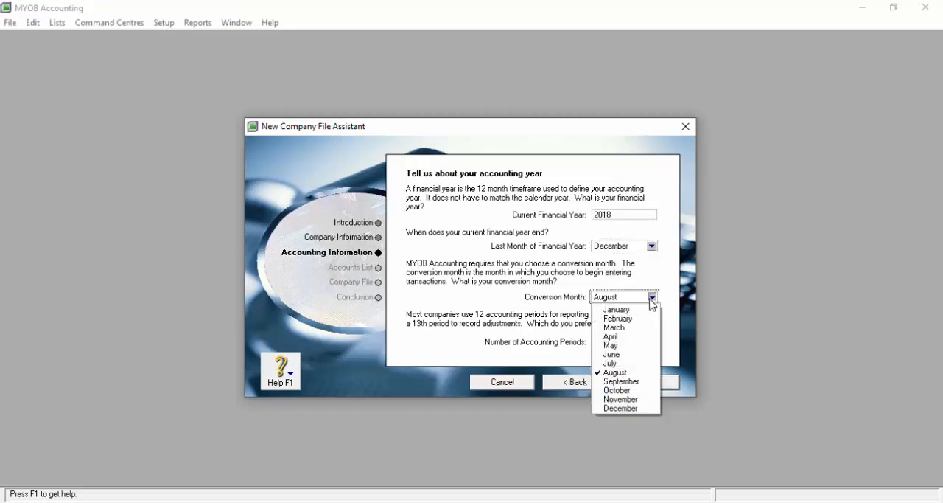
{"action": "left_click", "coordinate": [627, 409]}
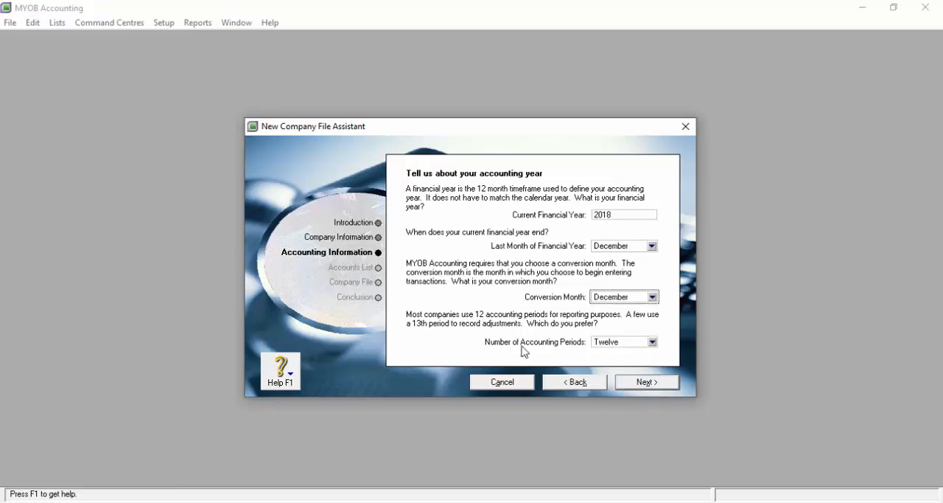
{"action": "left_click", "coordinate": [630, 342]}
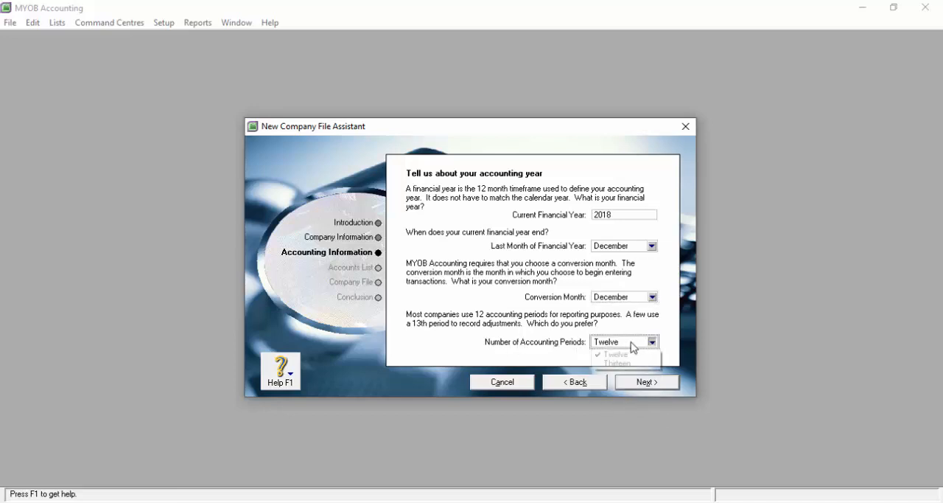
{"action": "left_click", "coordinate": [632, 364]}
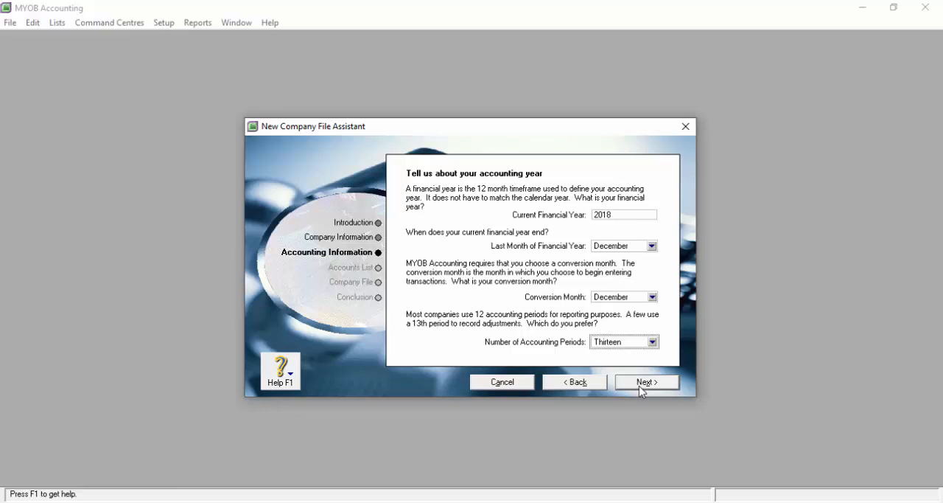
{"action": "left_click", "coordinate": [642, 386]}
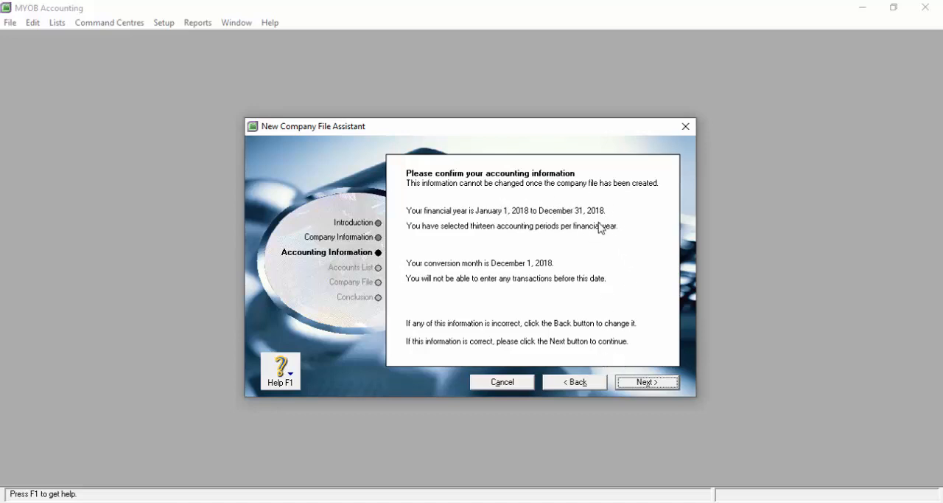
{"action": "left_click", "coordinate": [650, 383]}
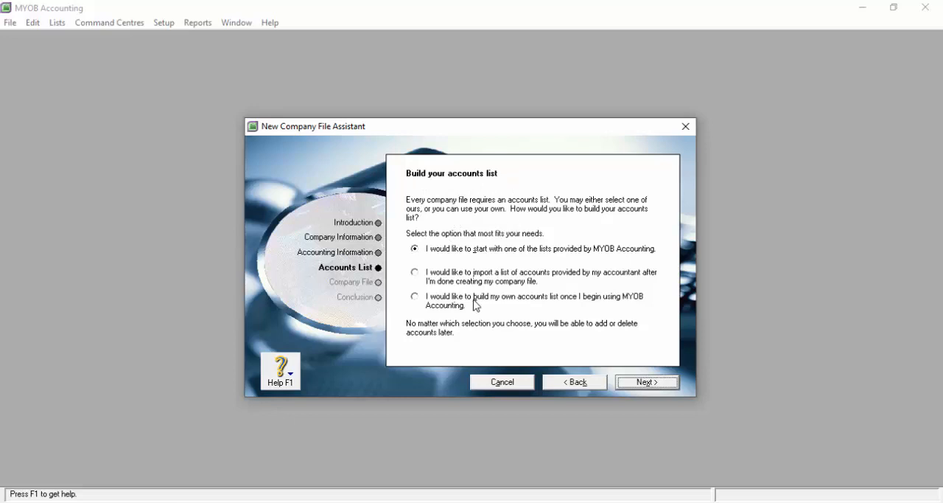
- Choose to build your own accounts list once you begin using MYOB Accounting, and continue to the company file creation
{"action": "left_click", "coordinate": [415, 274]}
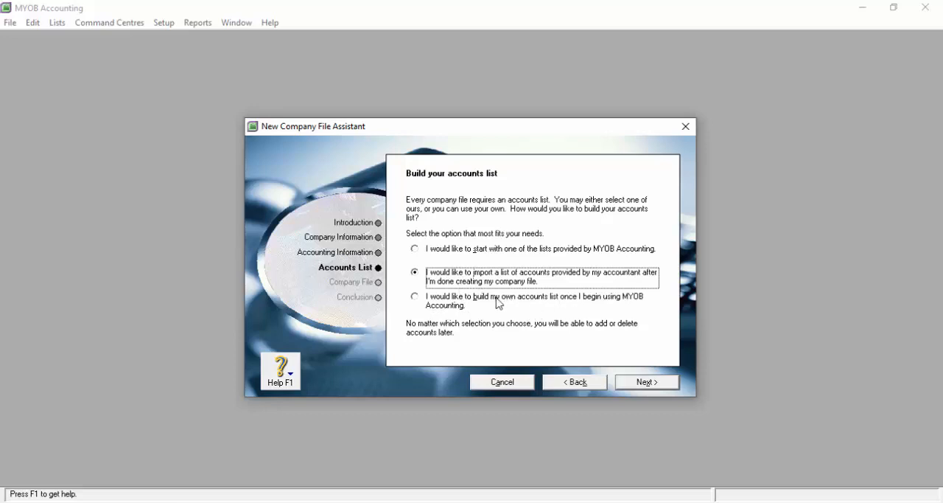
{"action": "left_click", "coordinate": [416, 297]}
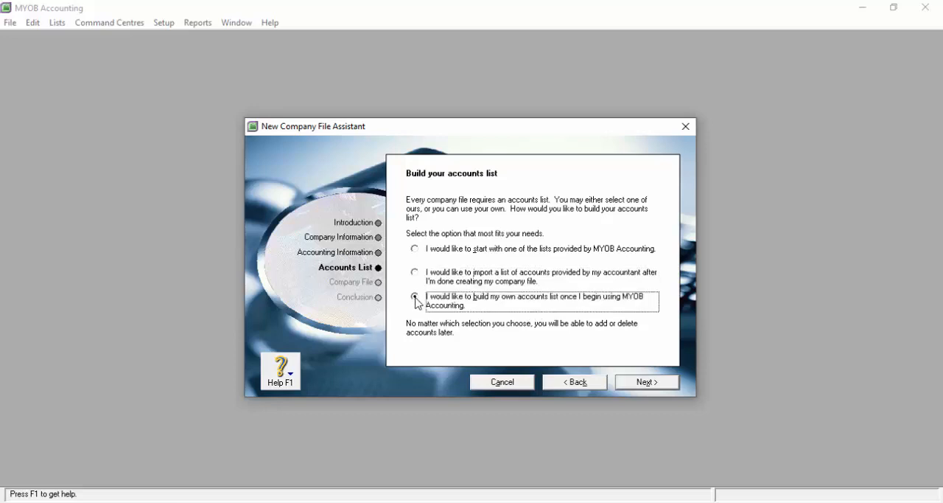
{"action": "left_click", "coordinate": [653, 384]}
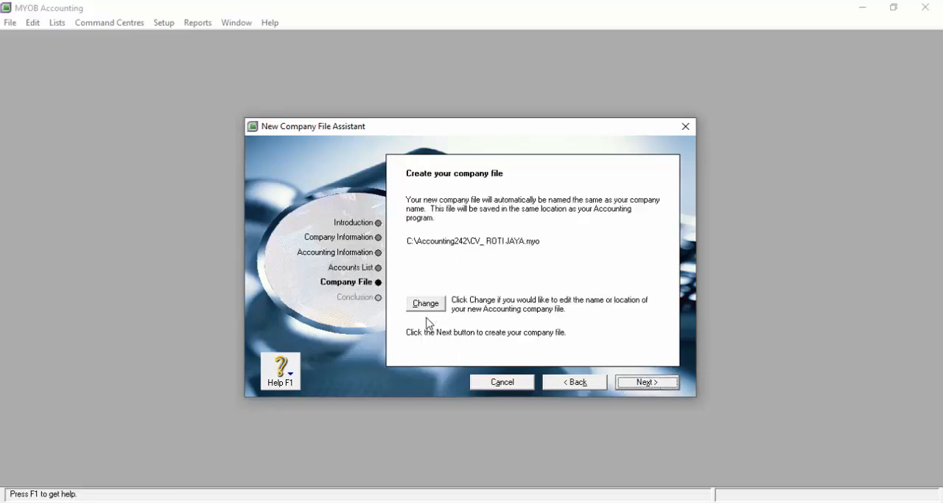
- Create the company file under the proposed name CV_ ROTI JAYA.myo and open the Command Centre
{"action": "left_click", "coordinate": [433, 310]}
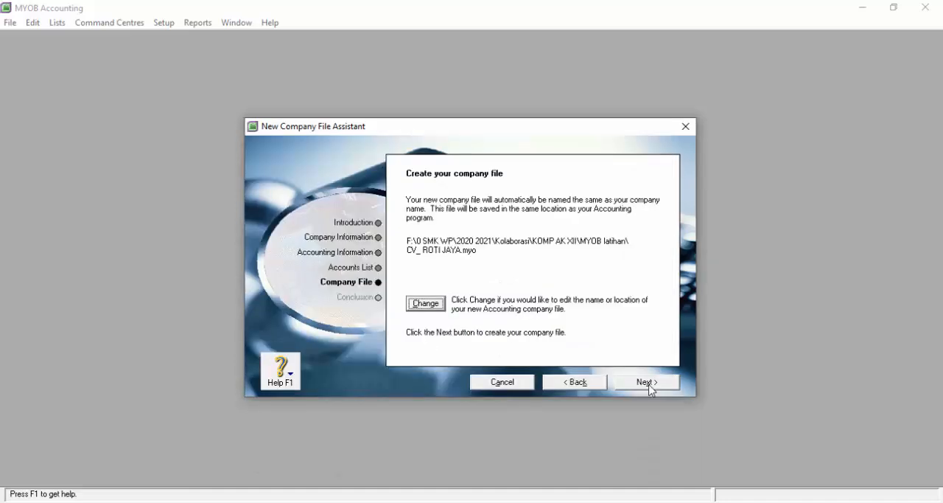
{"action": "left_click", "coordinate": [647, 381]}
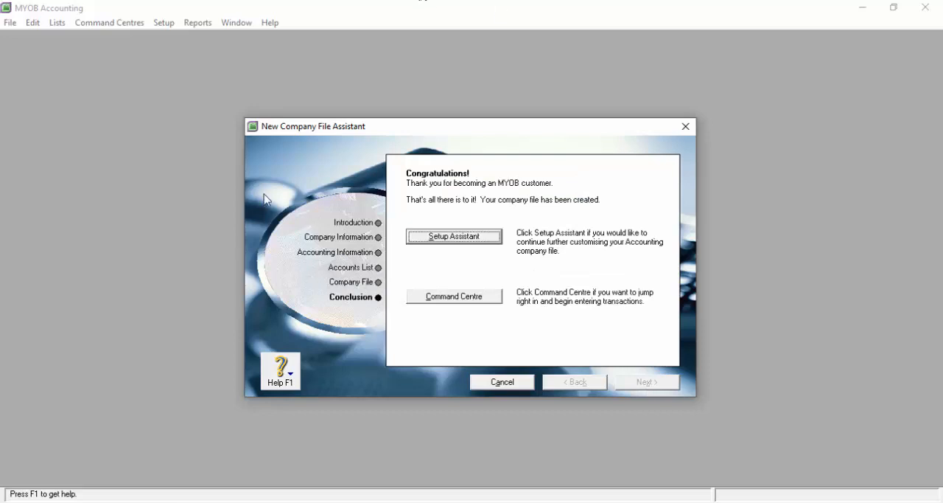
{"action": "left_click", "coordinate": [454, 296]}
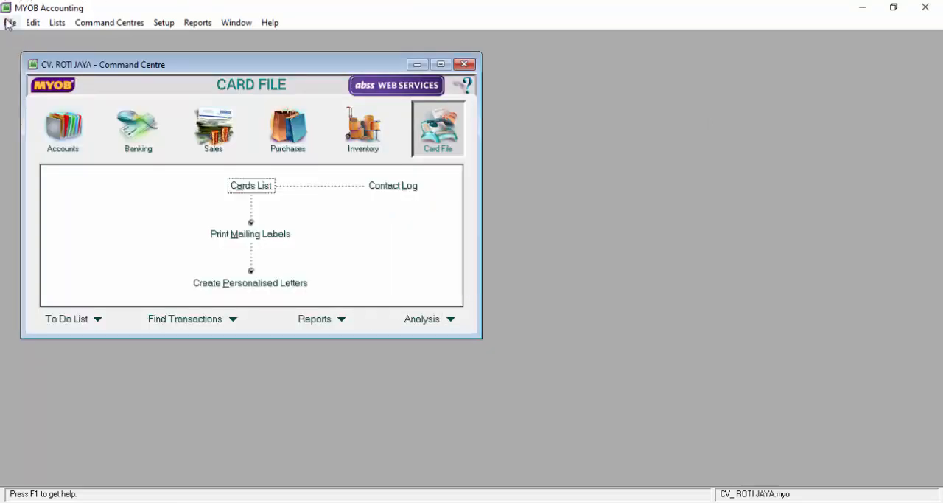
- Delete the IMP (Import Duty) tax code from the tax code list
{"action": "left_click", "coordinate": [32, 23]}
{"action": "mouse_move", "coordinate": [57, 28]}
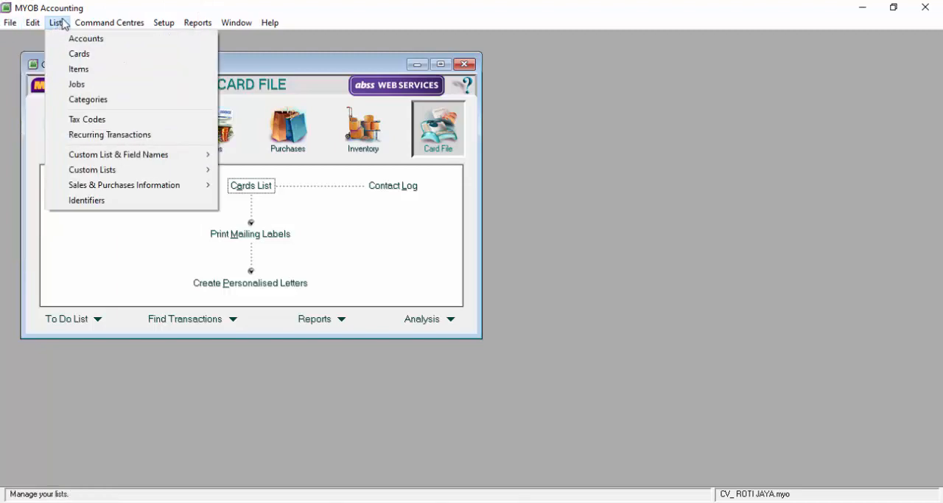
{"action": "left_click", "coordinate": [90, 121]}
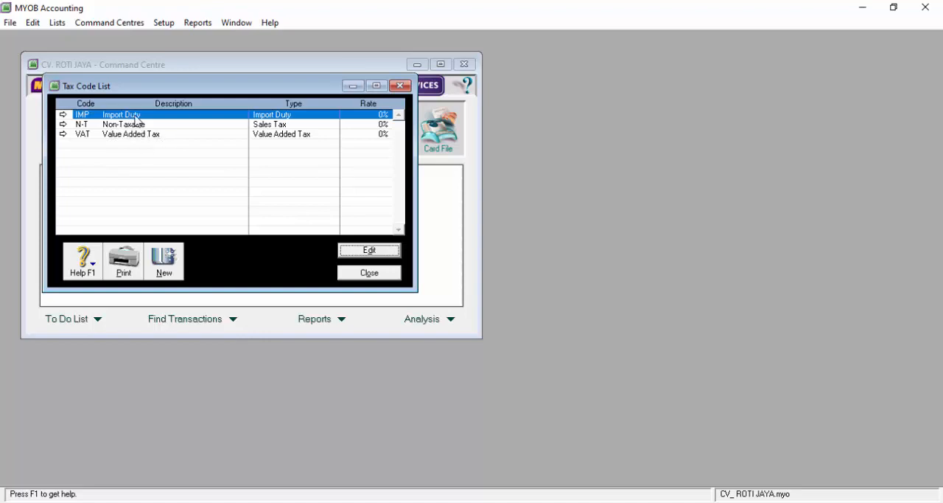
{"action": "double_click", "coordinate": [139, 121]}
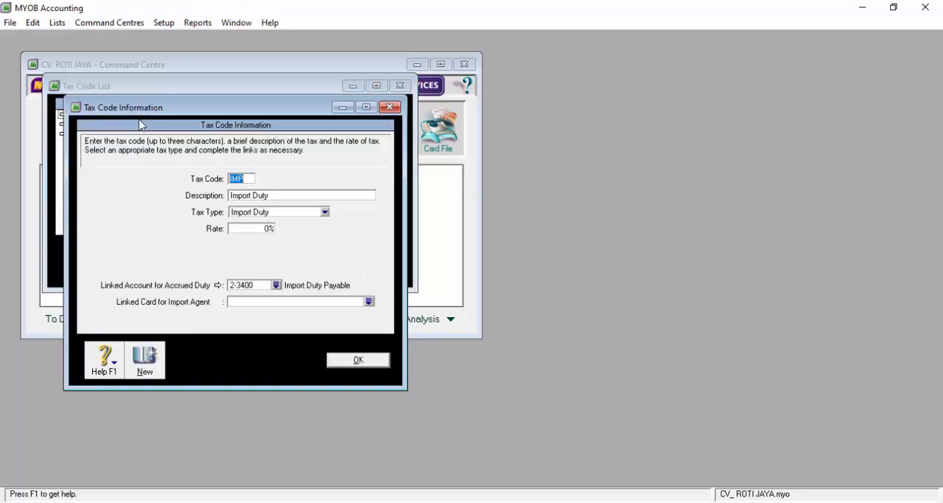
{"action": "left_click", "coordinate": [33, 23]}
{"action": "left_click", "coordinate": [67, 119]}
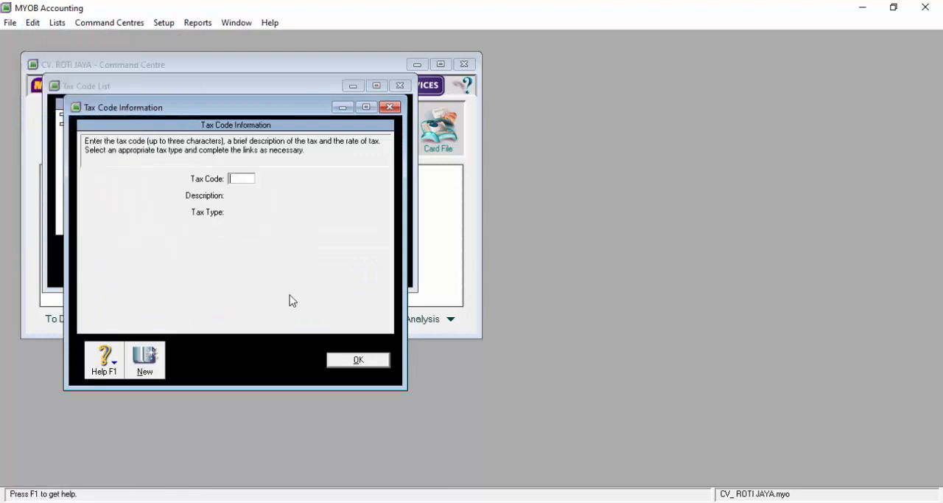
{"action": "left_click", "coordinate": [358, 359]}
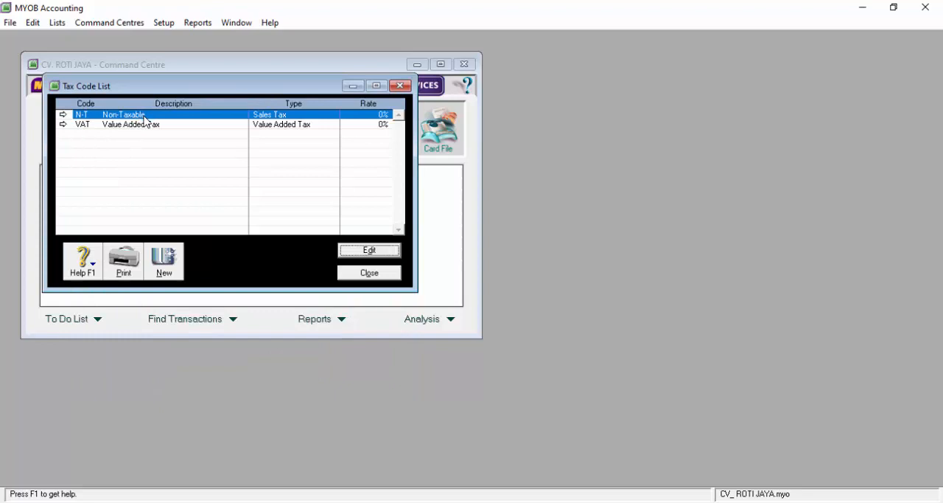
- Change the description of the N-T tax code to TIDAK KENA PAJAK and close the tax code list
{"action": "double_click", "coordinate": [146, 118]}
{"action": "left_click", "coordinate": [285, 194]}
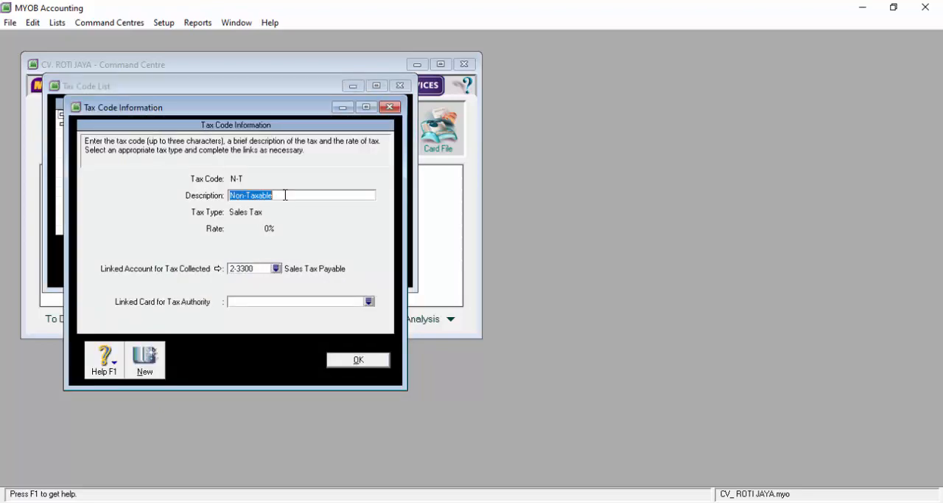
{"action": "type", "text": "RIDAK"}
{"action": "type", "text": "IDAK KEN"}
{"action": "type", "text": "A PAJAK"}
{"action": "key", "text": "Return"}
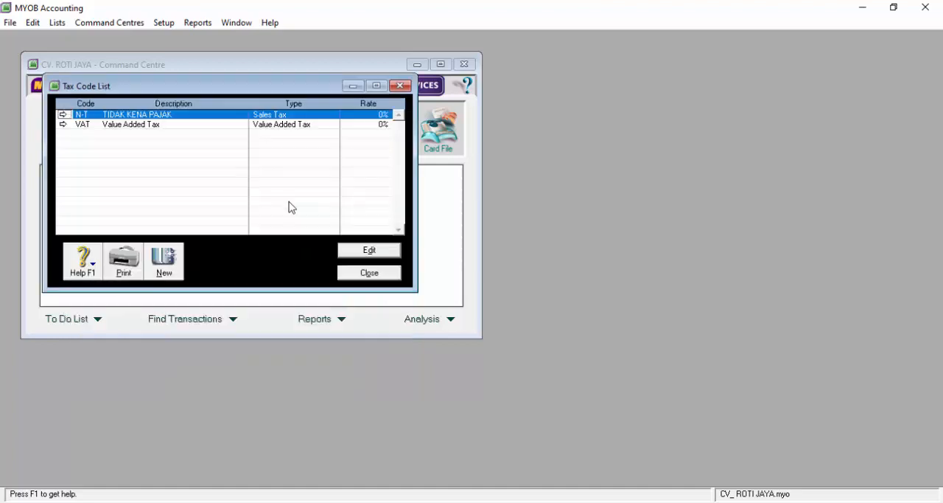
{"action": "left_click", "coordinate": [375, 277]}
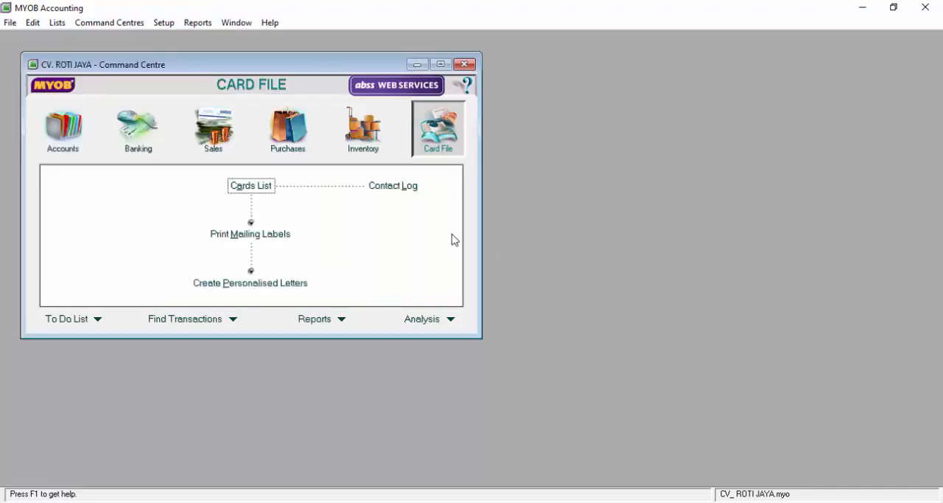
- Show the Accounts command centre and arrange the resized MYOB window beside the Word assignment document, bringing the document to the front
{"action": "left_click", "coordinate": [80, 145]}
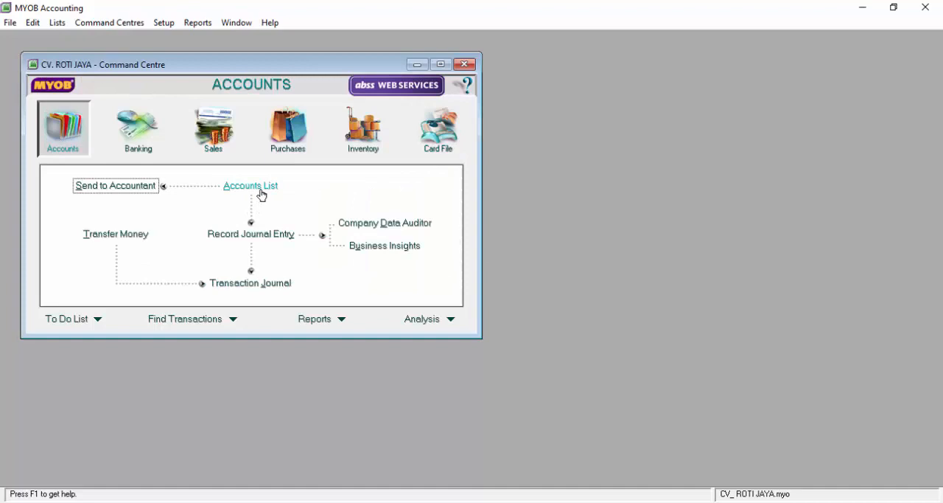
{"action": "left_click", "coordinate": [898, 10]}
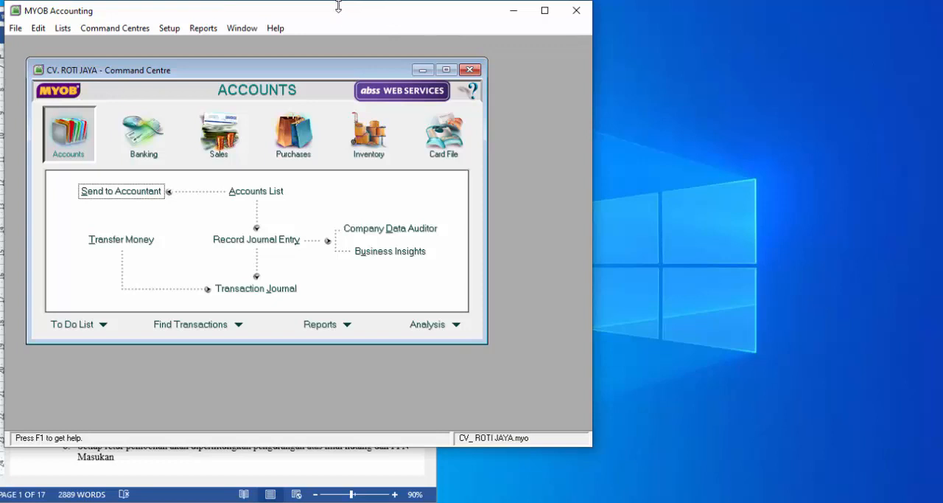
{"action": "left_click", "coordinate": [544, 12]}
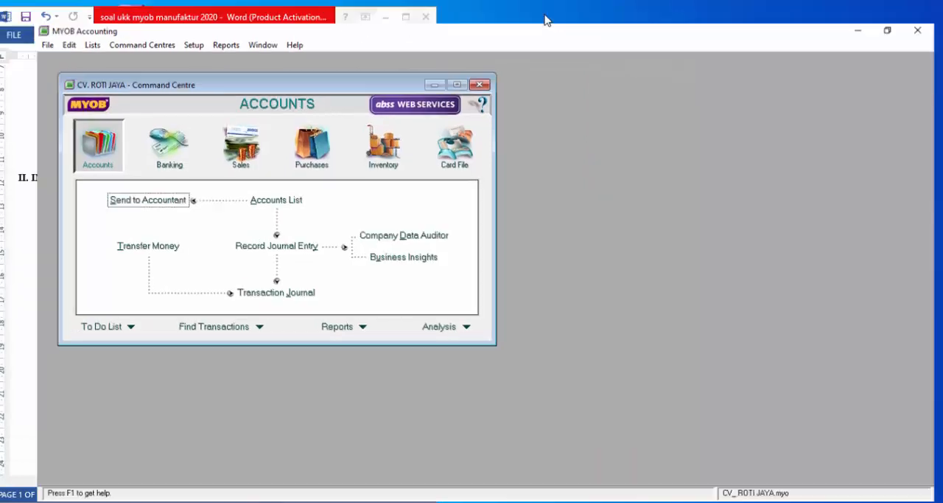
{"action": "left_click", "coordinate": [896, 13]}
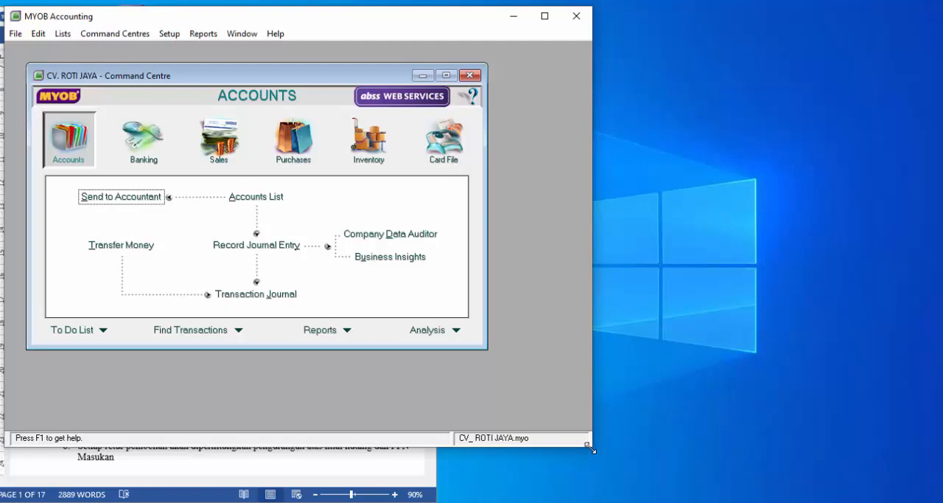
{"action": "left_click_drag", "start_coordinate": [592, 449], "coordinate": [655, 502]}
{"action": "left_click_drag", "start_coordinate": [660, 261], "coordinate": [643, 261]}
{"action": "left_click_drag", "start_coordinate": [258, 9], "coordinate": [558, 10]}
{"action": "left_click", "coordinate": [103, 152]}
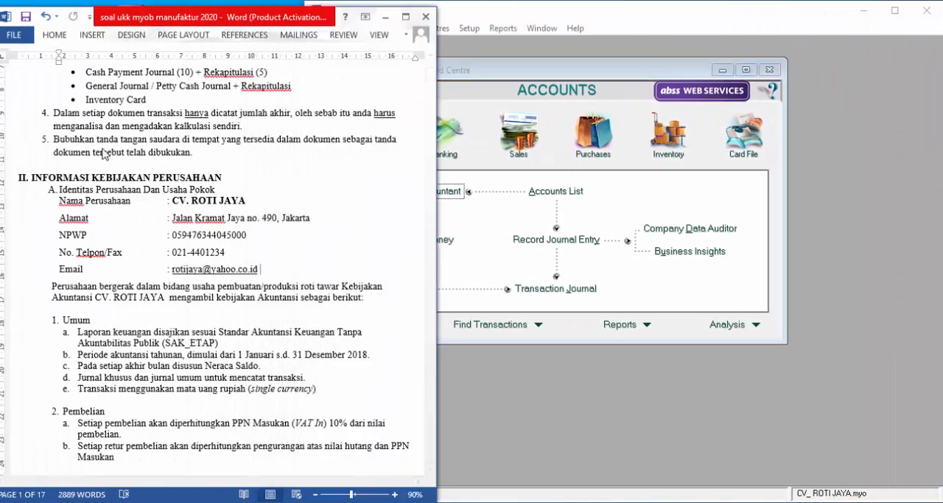
- Show the November 30, 2018 trial balance in the Word document, then switch to MYOB and open the Accounts List
{"action": "scroll", "coordinate": [129, 166], "scroll_direction": "down", "scroll_amount": 12}
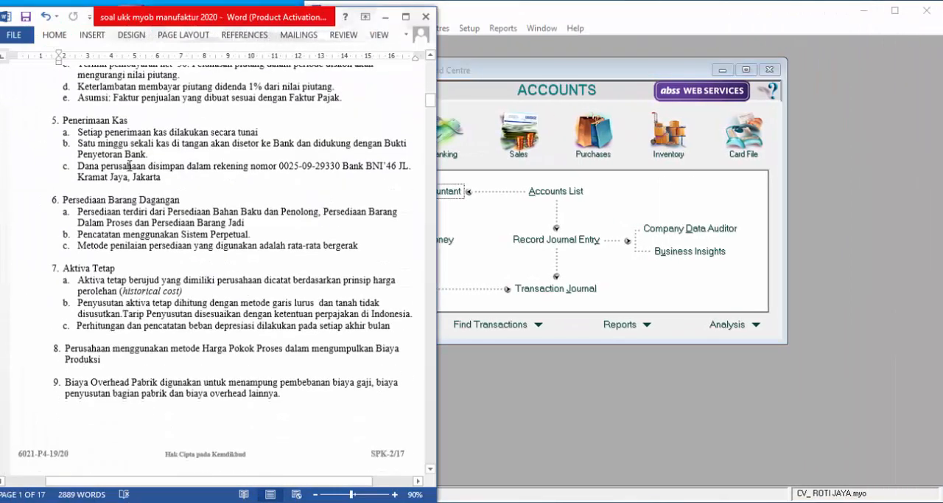
{"action": "scroll", "coordinate": [129, 166], "scroll_direction": "down", "scroll_amount": 20}
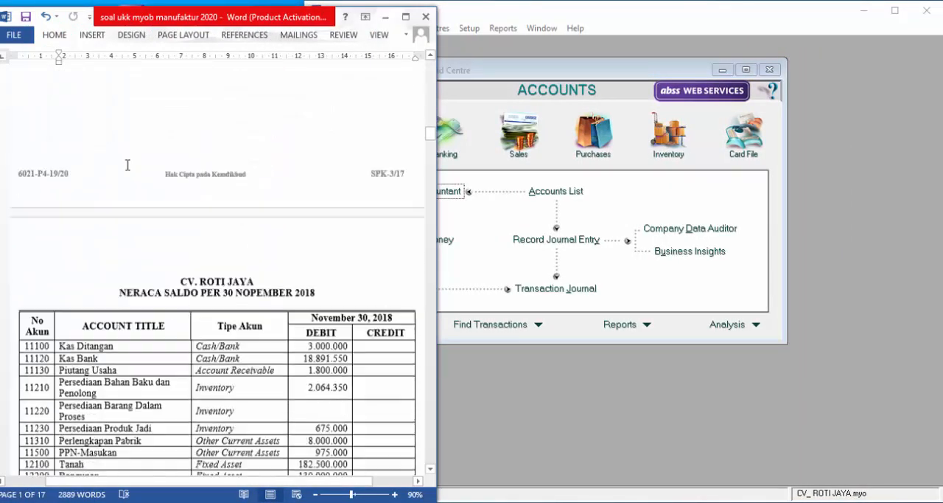
{"action": "scroll", "coordinate": [128, 165], "scroll_direction": "down", "scroll_amount": 6}
{"action": "left_click", "coordinate": [623, 198]}
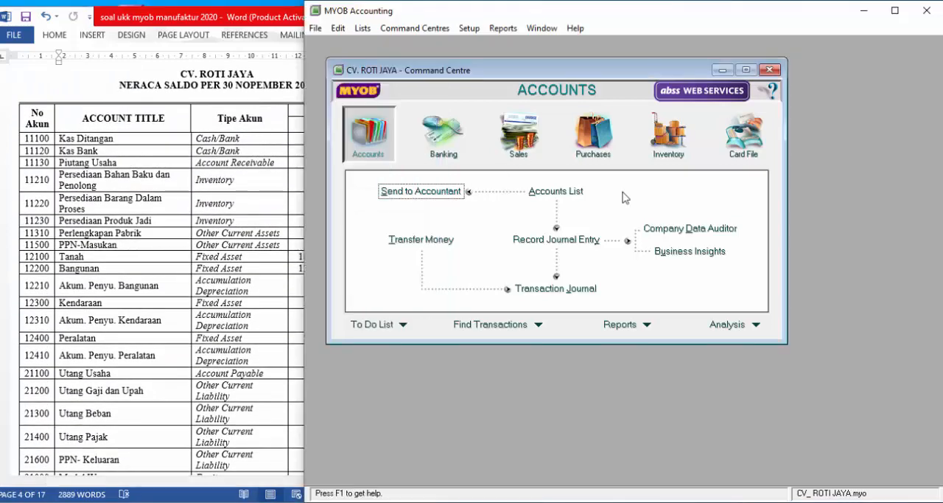
{"action": "left_click", "coordinate": [569, 193]}
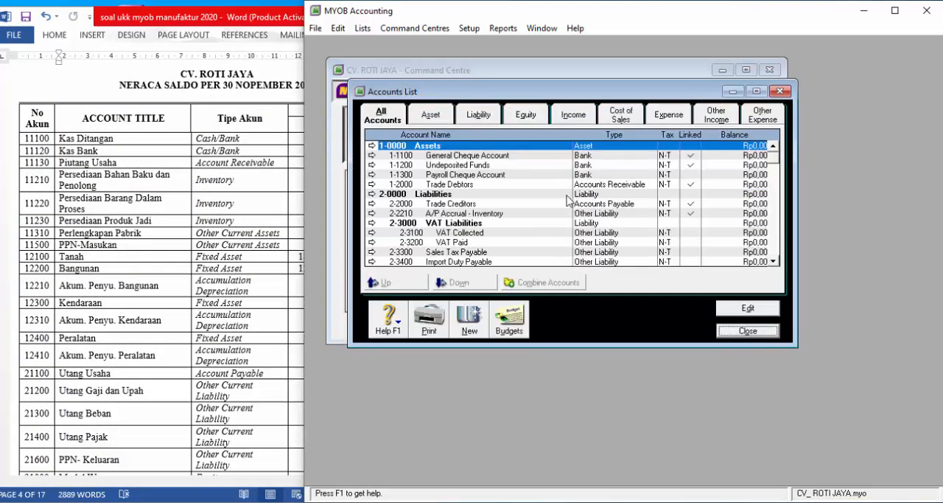
- Rename account 1-1100 (General Cheque Account) as KAS DI TANGAN
{"action": "double_click", "coordinate": [456, 157]}
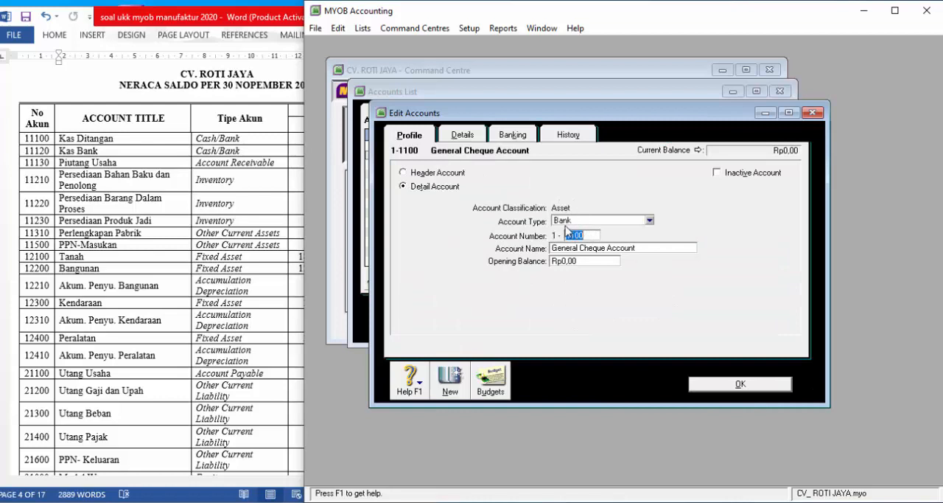
{"action": "left_click", "coordinate": [648, 250]}
{"action": "type", "text": "KAS DI TANGAN"}
{"action": "left_click", "coordinate": [712, 383]}
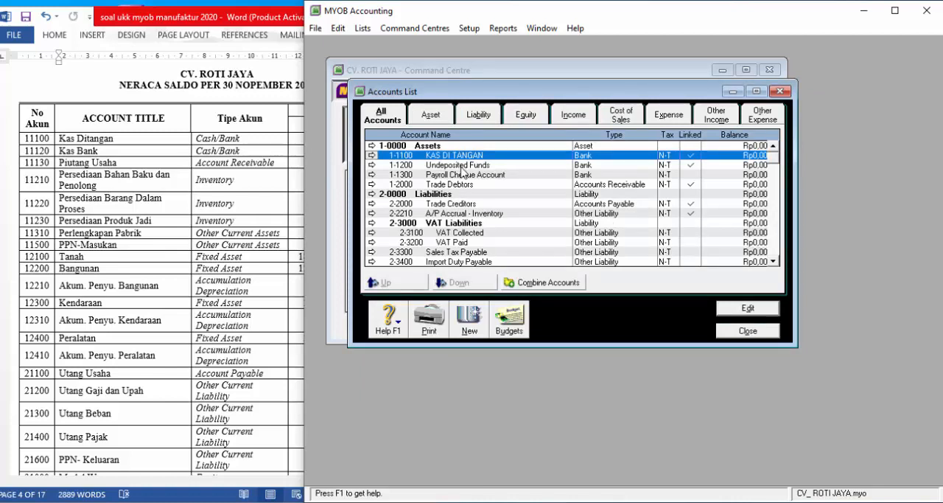
- Rename account 1-1200 (Undeposited Funds) as KAS DITANGAN
{"action": "double_click", "coordinate": [462, 170]}
{"action": "left_click", "coordinate": [614, 252]}
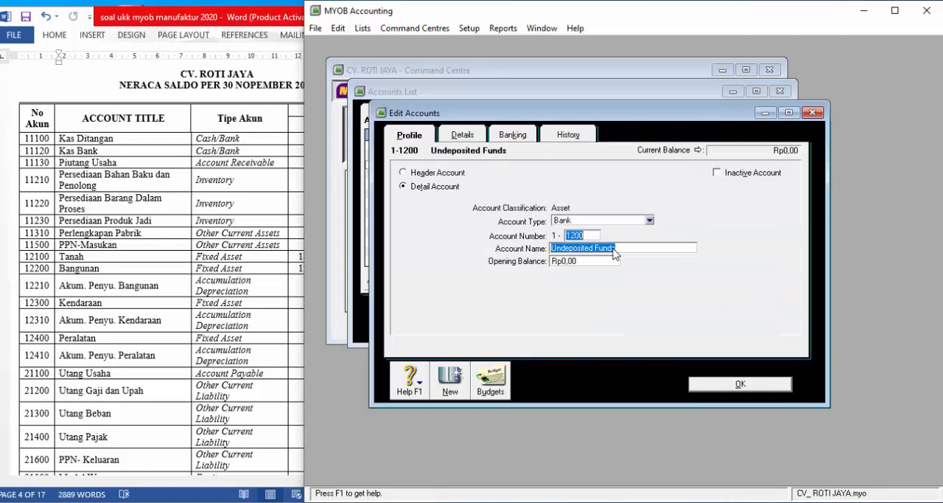
{"action": "type", "text": "KAS DIT"}
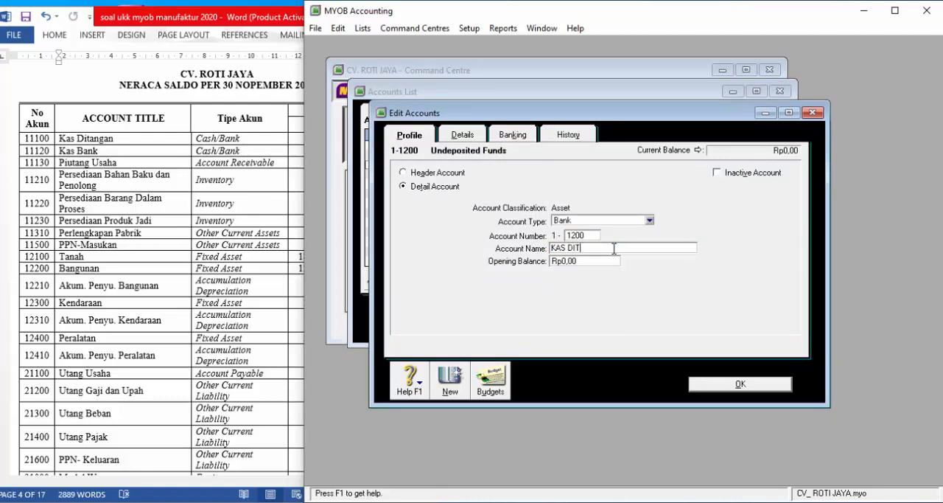
{"action": "type", "text": "ANGAN"}
{"action": "left_click", "coordinate": [731, 384]}
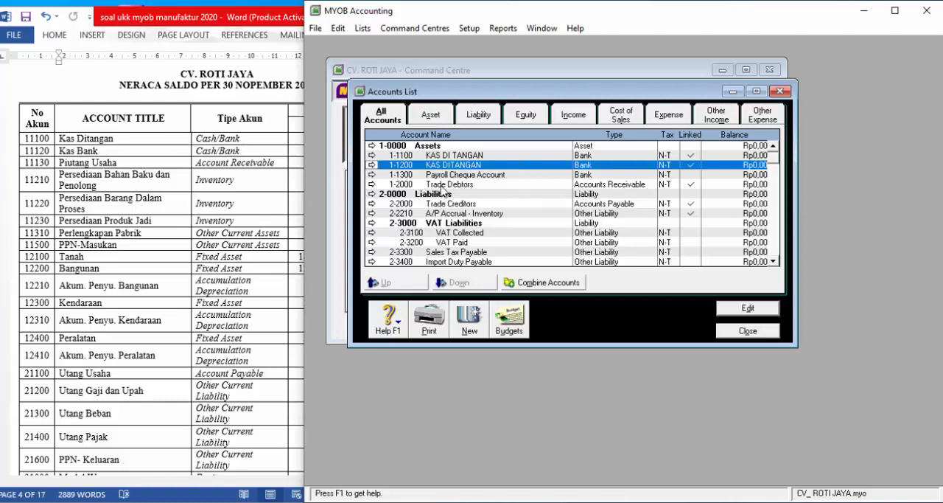
- Rename the Accounts Receivable account 1-2000 (Trade Debtors) as PIUTANG USAHA
{"action": "double_click", "coordinate": [443, 184]}
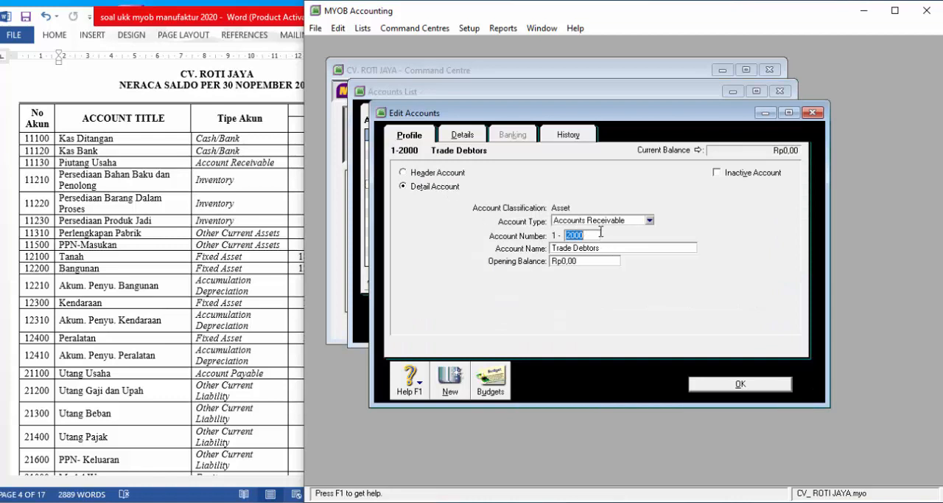
{"action": "key", "text": "Tab"}
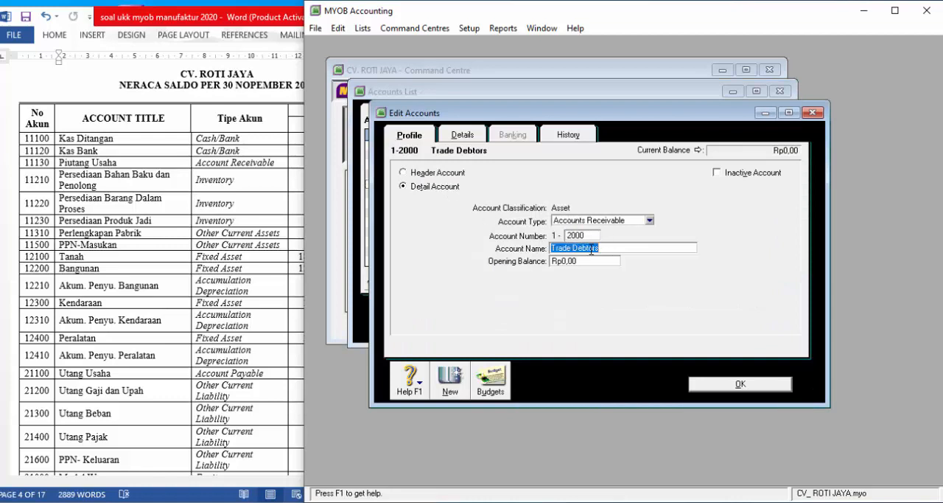
{"action": "type", "text": "PIUTANG USAHA"}
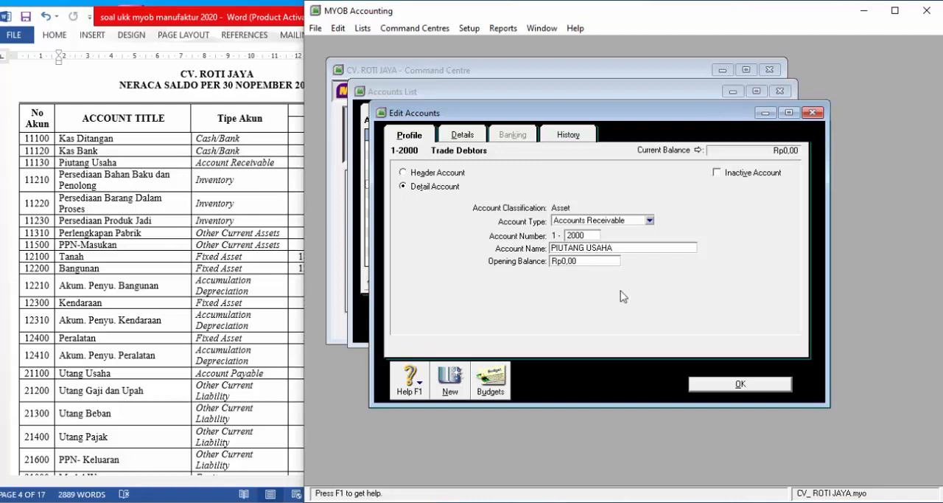
{"action": "left_click", "coordinate": [743, 384]}
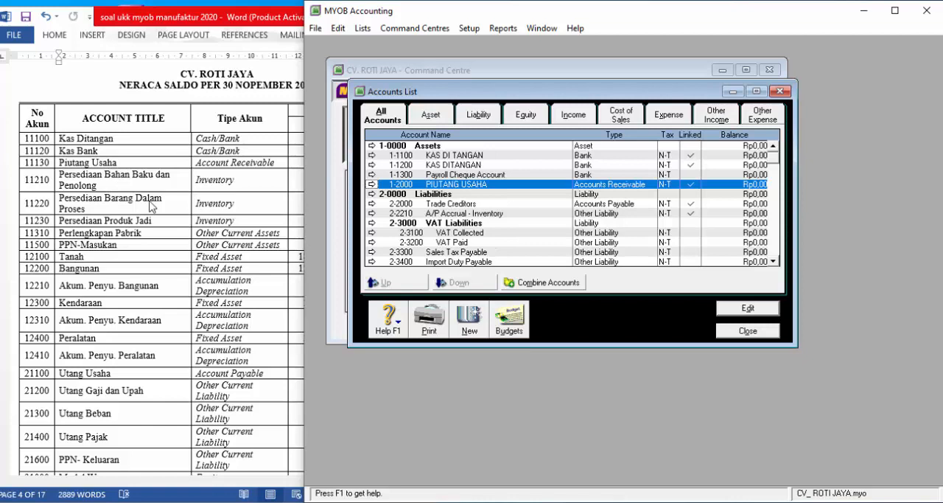
- Create a new Other Current Asset account with number 1-1210 and name PERSDN BAHAN BAKU DAN PENOLONG
{"action": "left_click", "coordinate": [476, 319]}
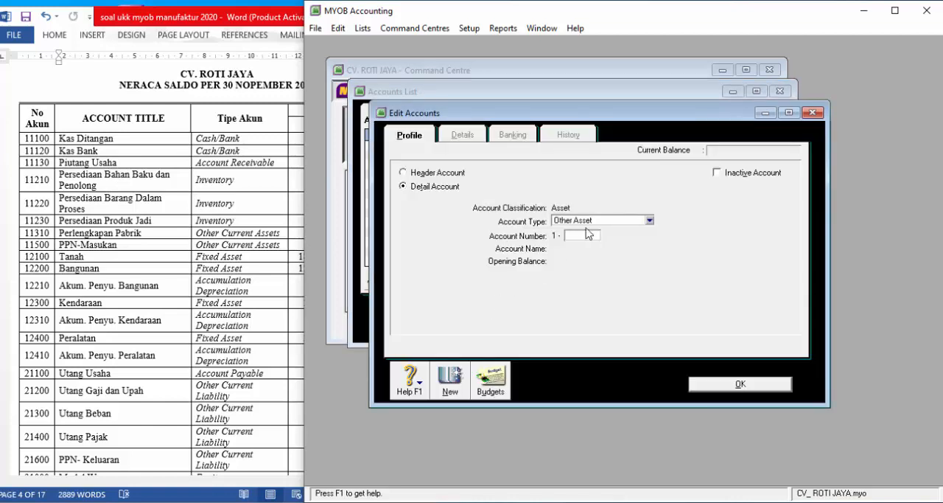
{"action": "left_click", "coordinate": [593, 222]}
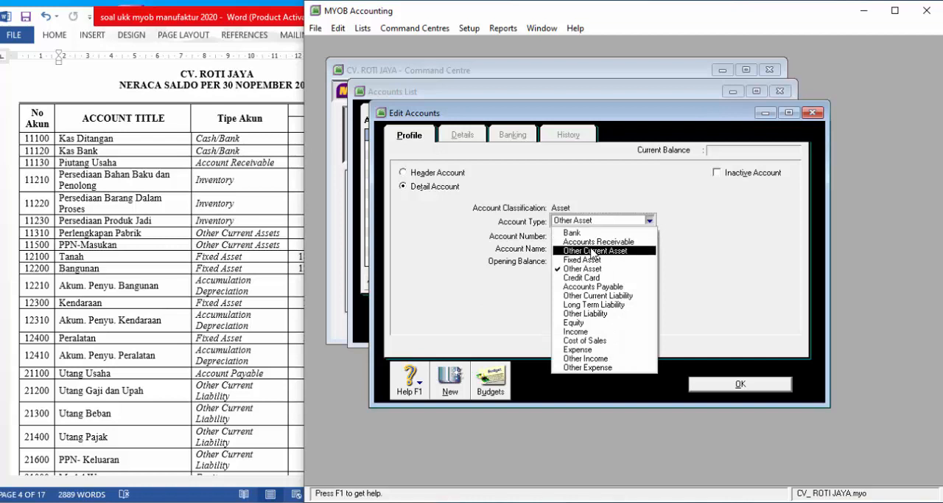
{"action": "left_click", "coordinate": [592, 250]}
{"action": "left_click", "coordinate": [572, 236]}
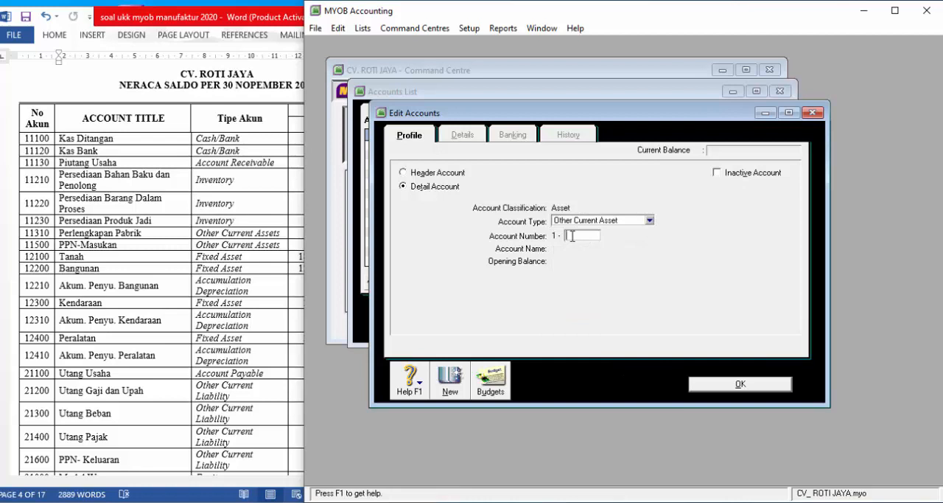
{"action": "type", "text": "1121"}
{"action": "key", "text": "Tab"}
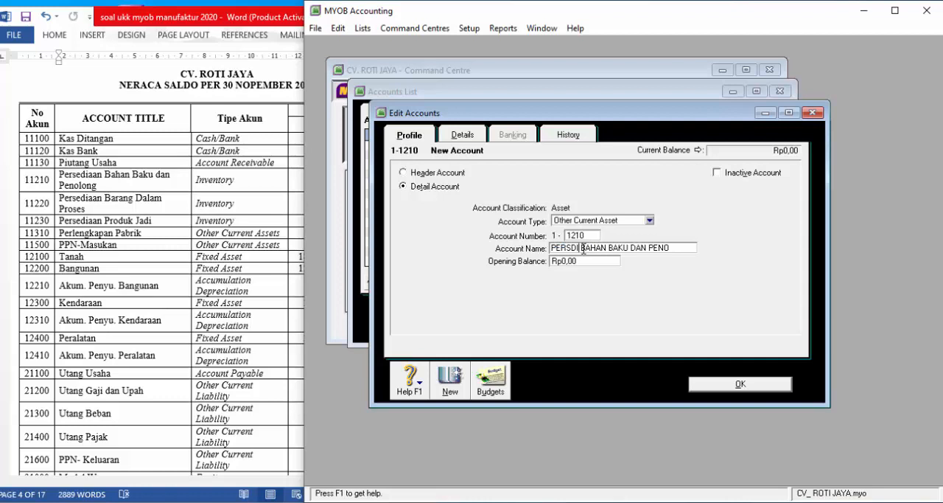
{"action": "key", "text": "BackSpace"}
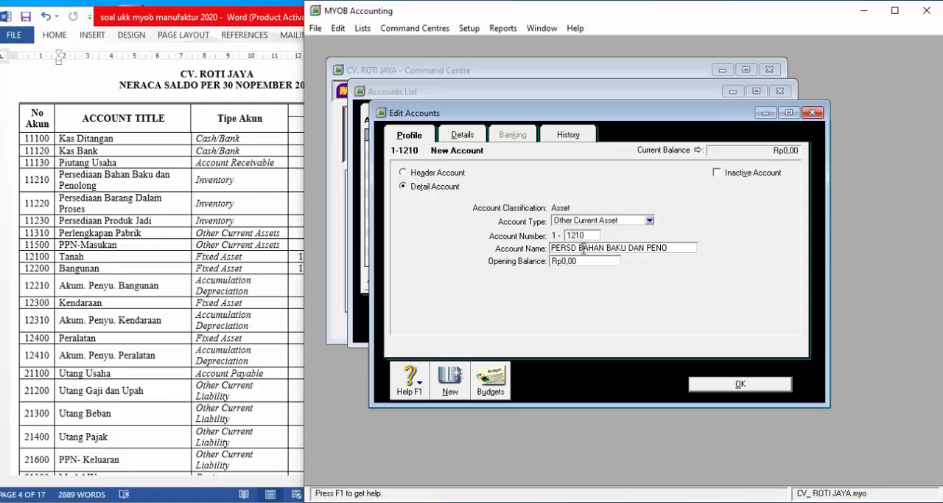
{"action": "type", "text": "NO"}
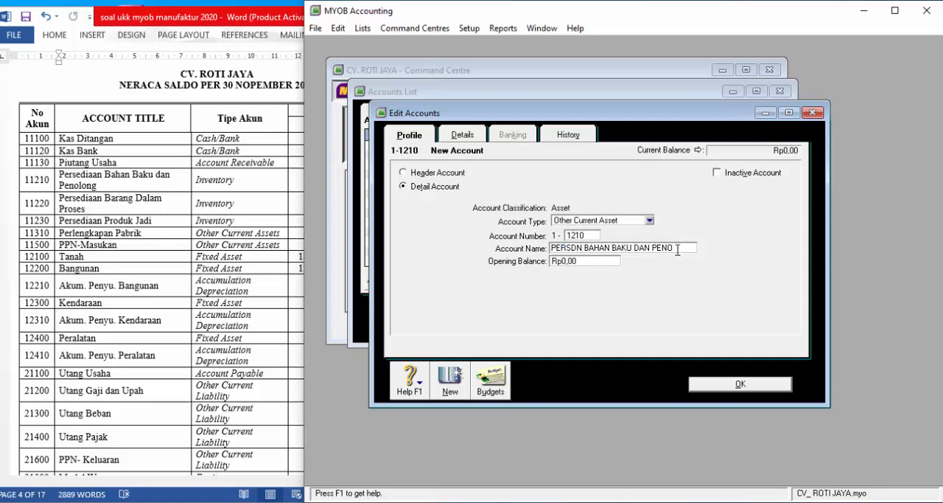
{"action": "type", "text": "LONG"}
- Add another Other Current Asset account with number 1-1220 and name PERSEDN BARANG DALAM PROSES
{"action": "left_click", "coordinate": [447, 393]}
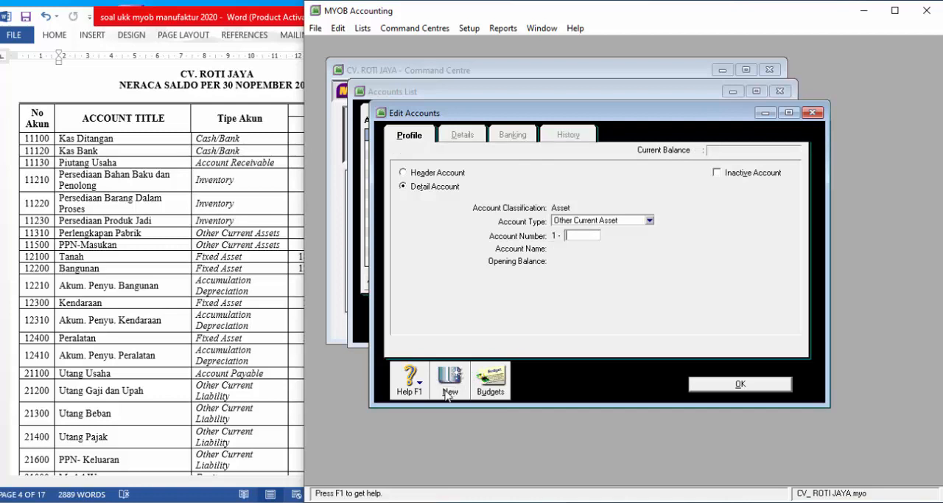
{"action": "type", "text": "1220"}
{"action": "key", "text": "Tab"}
{"action": "type", "text": "PERSED"}
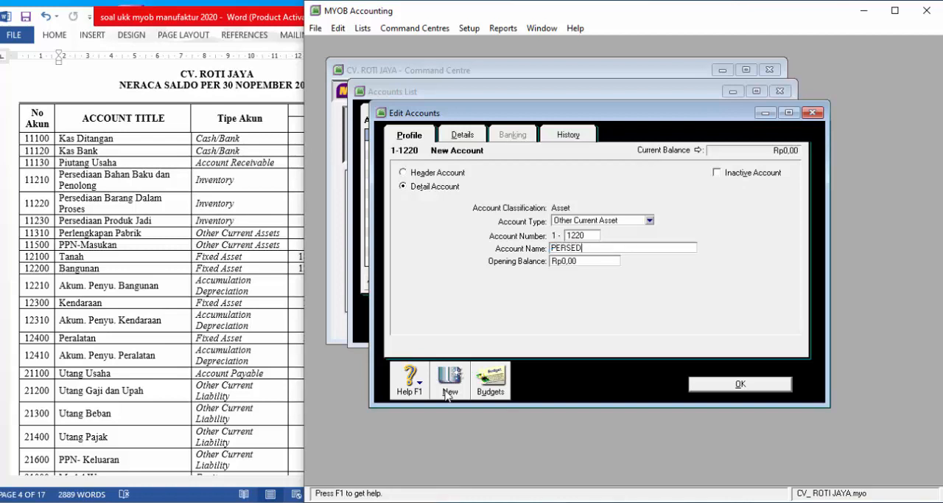
{"action": "type", "text": "IA BARANG DALAM P"}
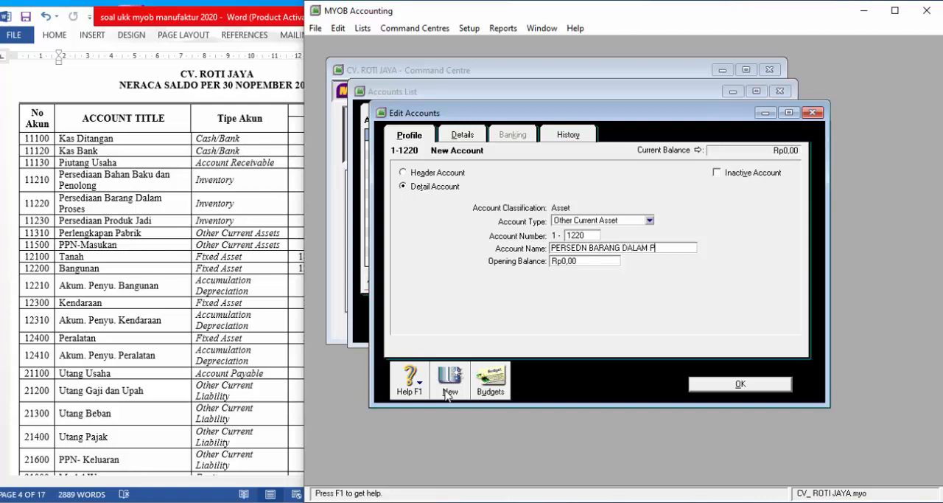
{"action": "type", "text": "ROSES"}
- Add the Other Current Asset account 1-1230 with the name PERSEDIAAN PRODUK JADI
{"action": "left_click", "coordinate": [450, 381]}
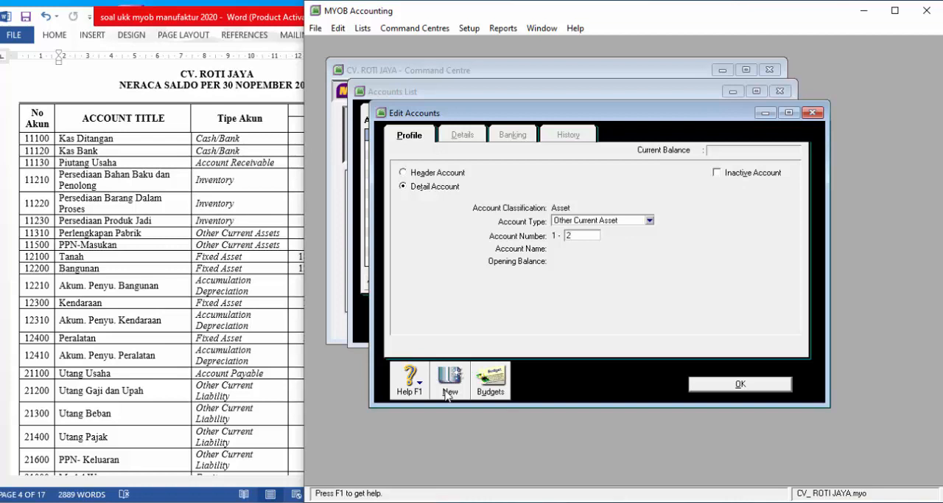
{"action": "type", "text": "1230"}
{"action": "key", "text": "Tab"}
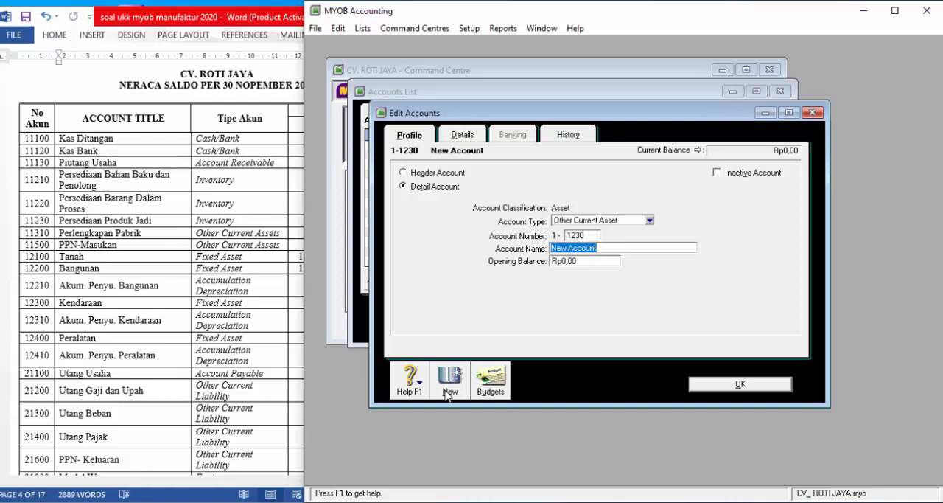
{"action": "type", "text": "P"}
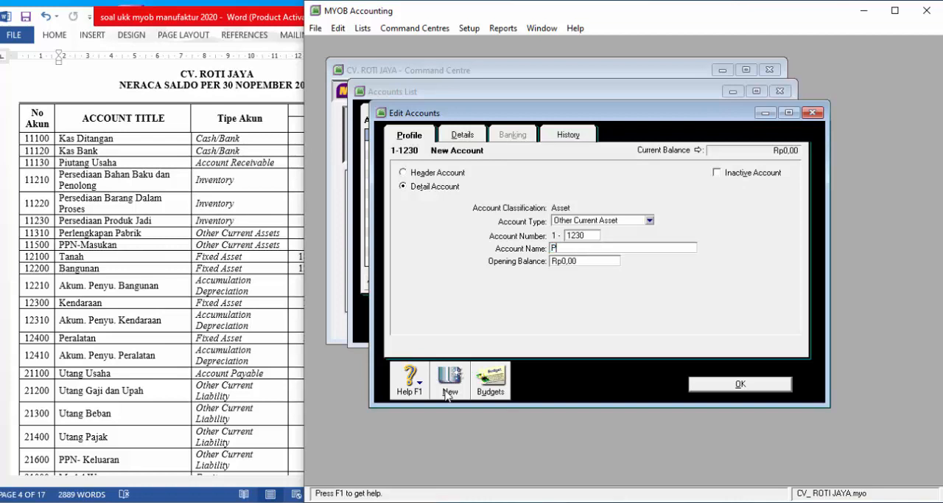
{"action": "type", "text": "ERSEDIAAN PRODUK "}
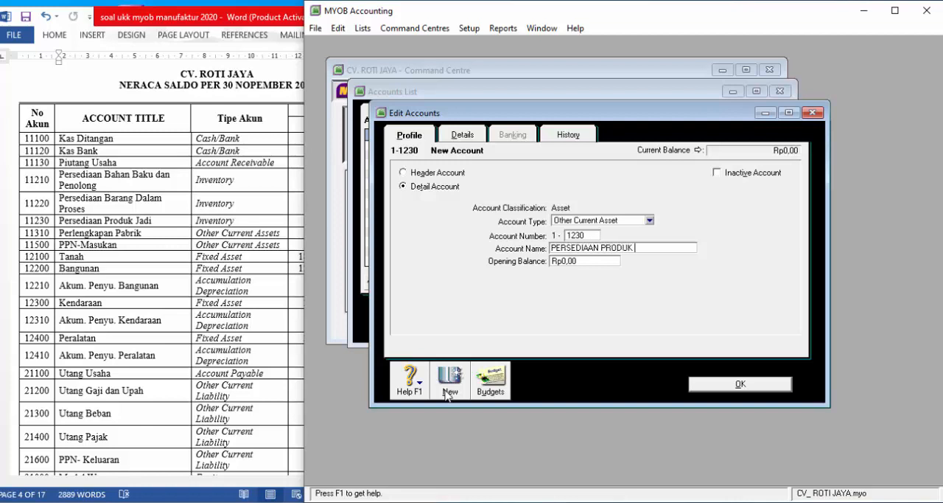
{"action": "type", "text": "JADI"}
- Add the Other Current Asset account 1-1310 with the name PERLENGKAPAN PABRIK
{"action": "left_click", "coordinate": [446, 391]}
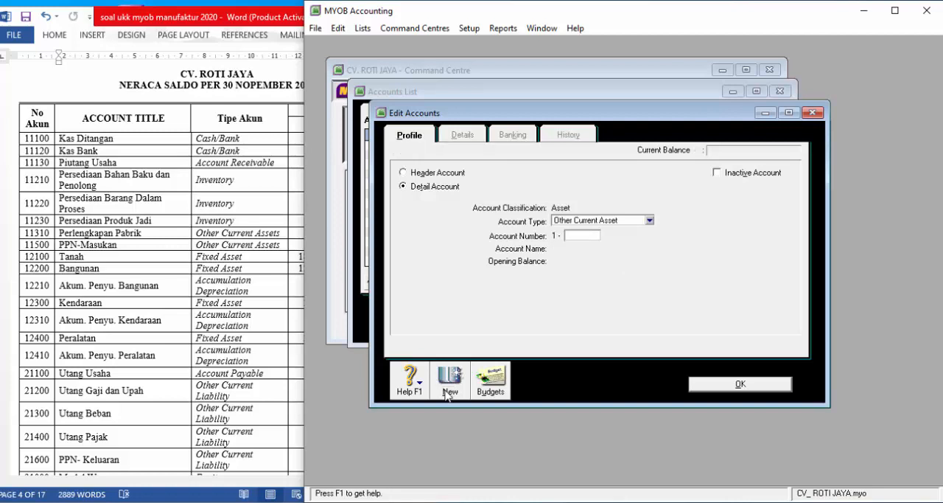
{"action": "type", "text": "1310"}
{"action": "key", "text": "Tab"}
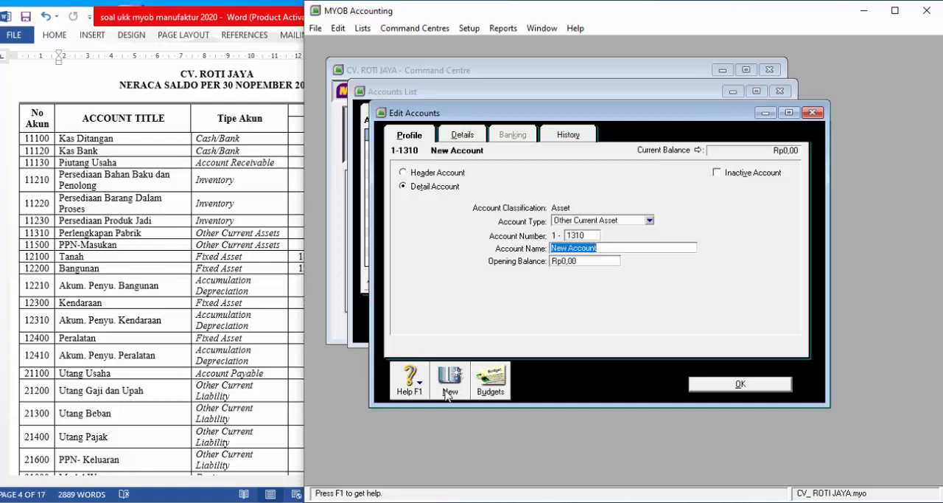
{"action": "type", "text": "PERLENGKAPAN"}
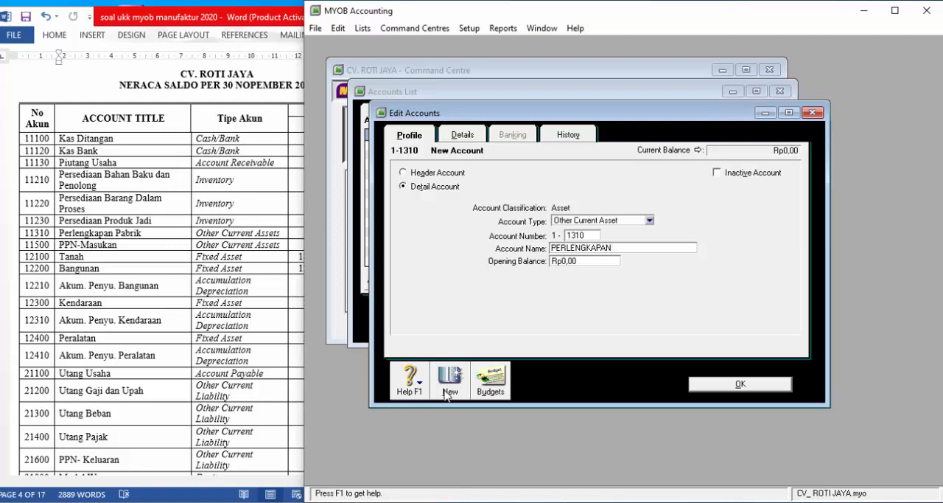
{"action": "type", "text": " PABRIK"}
- Add the Other Current Asset account 1-1500 with the name PPN MASUKAN
{"action": "left_click", "coordinate": [448, 390]}
{"action": "type", "text": "1500"}
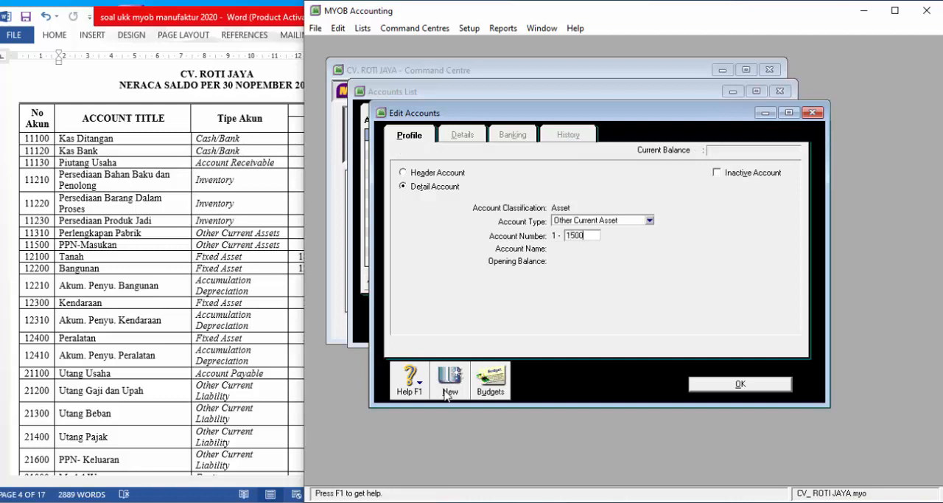
{"action": "key", "text": "Tab"}
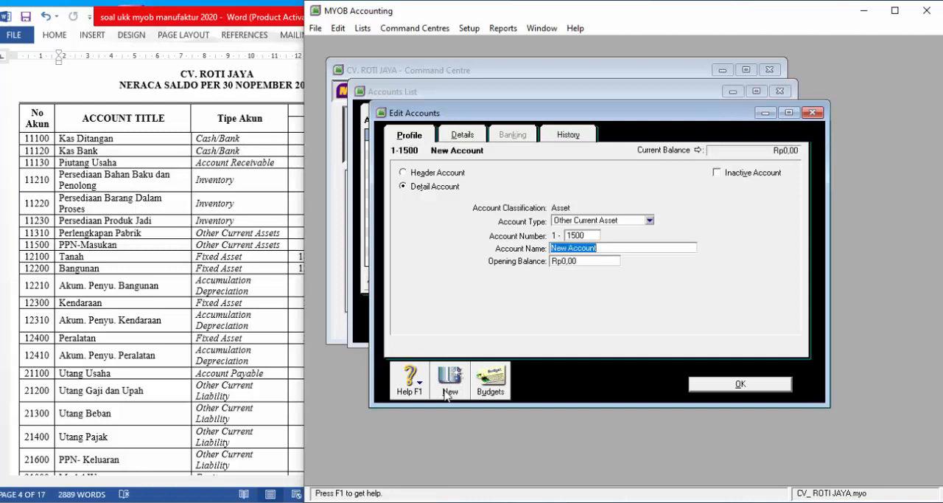
{"action": "type", "text": "PPN M"}
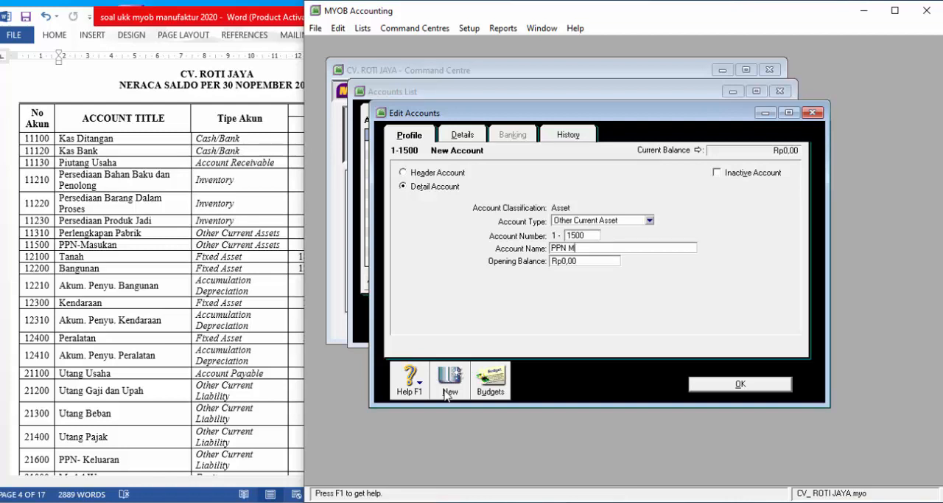
{"action": "type", "text": "ASUKAN"}
- Add a new Fixed Asset account with number 1-2100 and name TANAH
{"action": "left_click", "coordinate": [446, 391]}
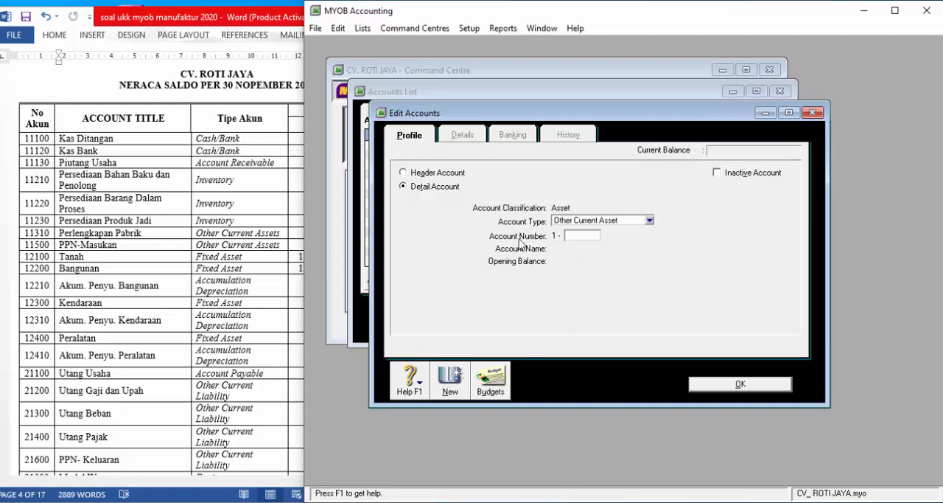
{"action": "left_click", "coordinate": [625, 220]}
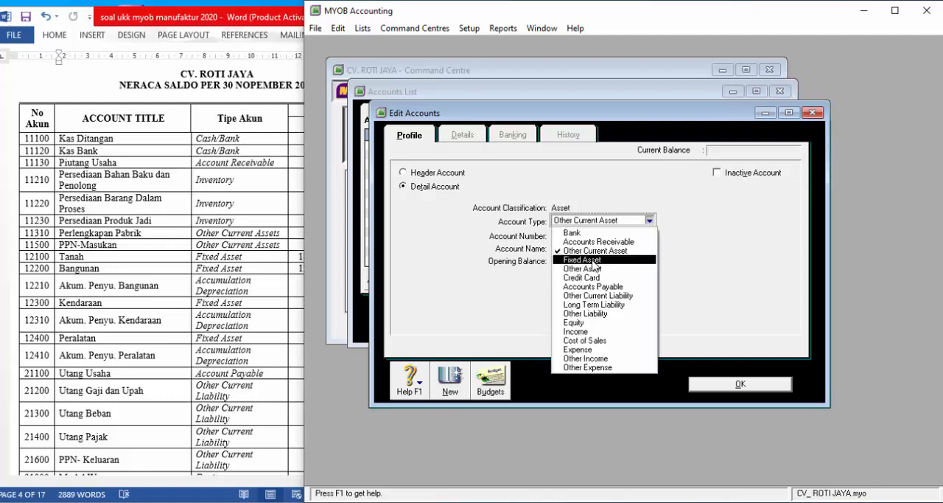
{"action": "left_click", "coordinate": [591, 260]}
{"action": "type", "text": "2"}
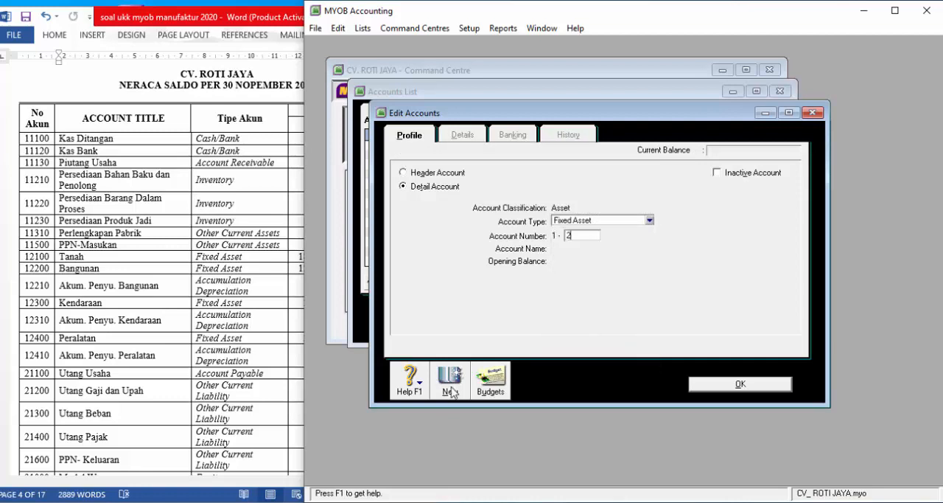
{"action": "type", "text": "100"}
{"action": "key", "text": "Tab"}
{"action": "type", "text": "TAN"}
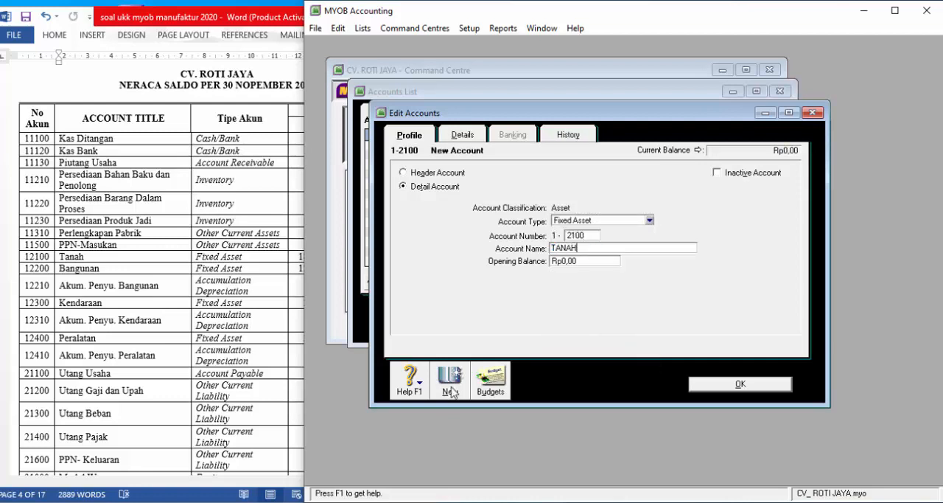
{"action": "type", "text": "AH"}
{"action": "key", "text": "Tab"}
- Add the Fixed Asset account 1-2200 with the name BANGUNAN
{"action": "left_click", "coordinate": [451, 387]}
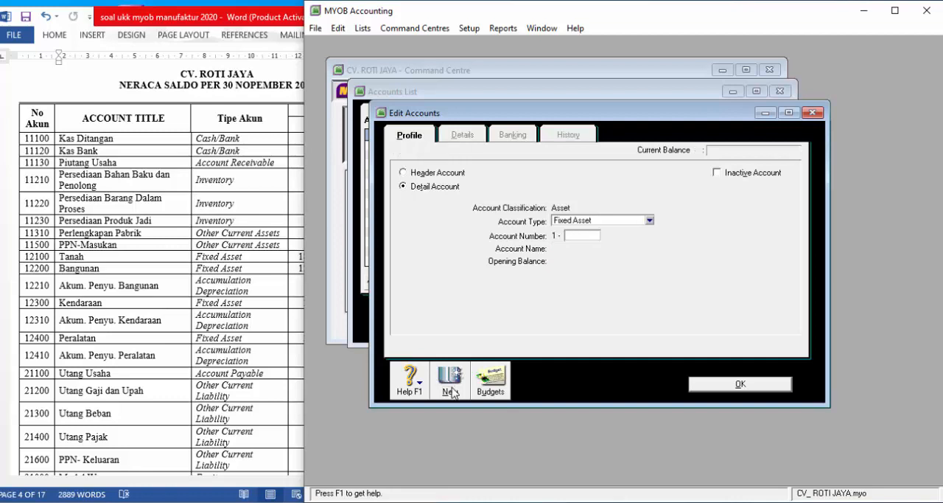
{"action": "type", "text": "2200"}
{"action": "key", "text": "Tab"}
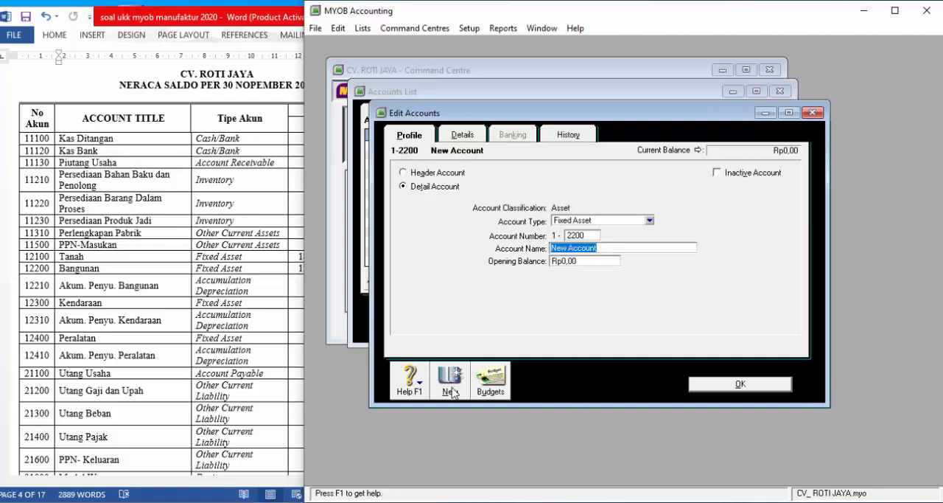
{"action": "type", "text": "BANGUNAN"}
- Add the Fixed Asset account 1-2210 for accumulated building depreciation, named AKUM.PENY.BANGUNAN
{"action": "left_click", "coordinate": [450, 388]}
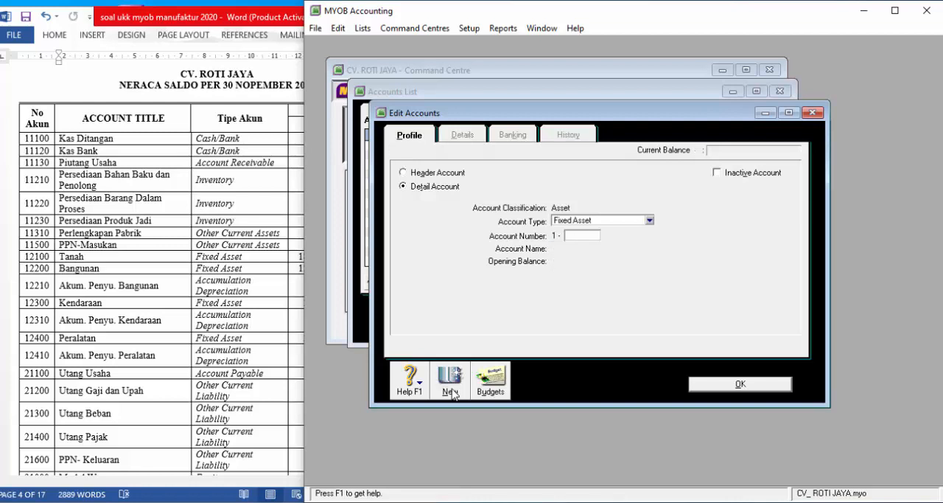
{"action": "type", "text": "2210"}
{"action": "key", "text": "Tab"}
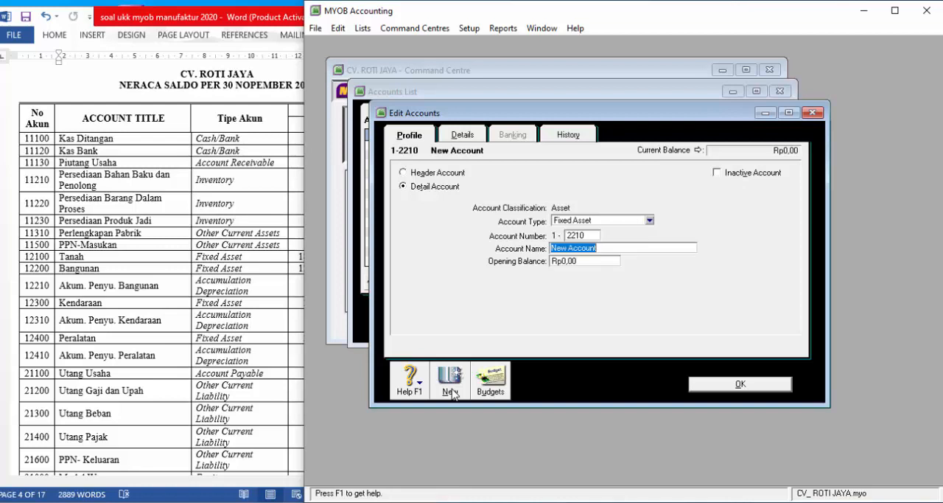
{"action": "type", "text": "AKUM"}
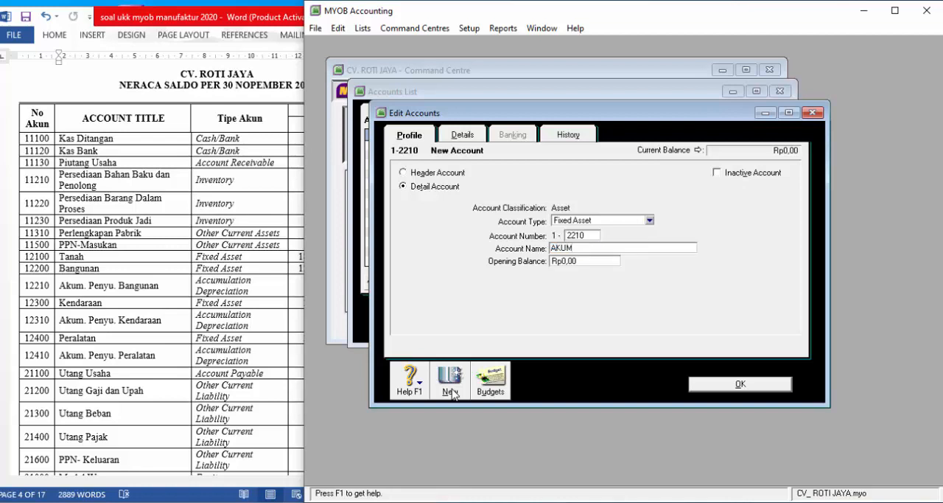
{"action": "type", "text": ".PENY.BANGUNAN"}
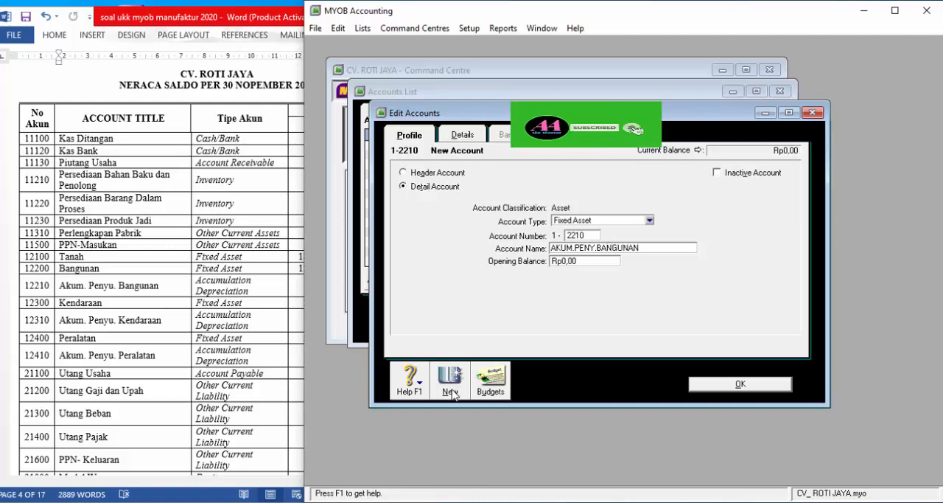
- Add the Fixed Asset account 1-2300 with the name KENDARAAN
{"action": "left_click", "coordinate": [450, 383]}
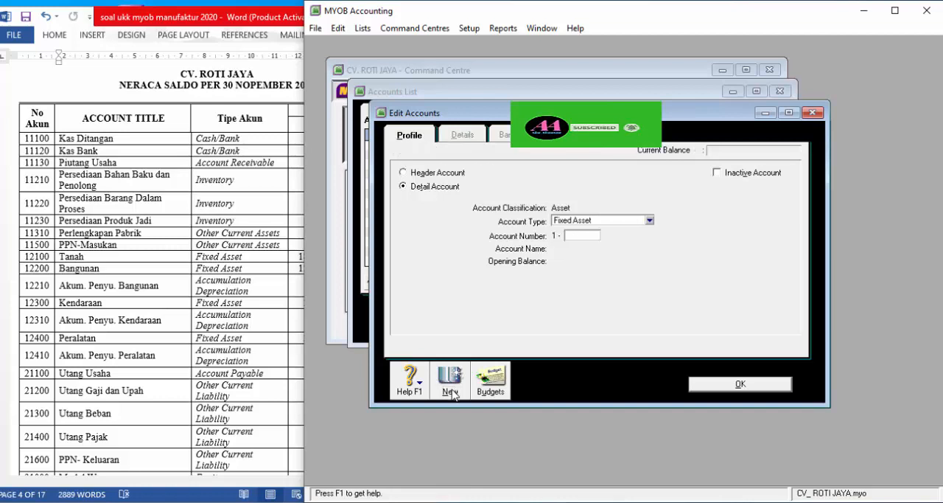
{"action": "type", "text": "2"}
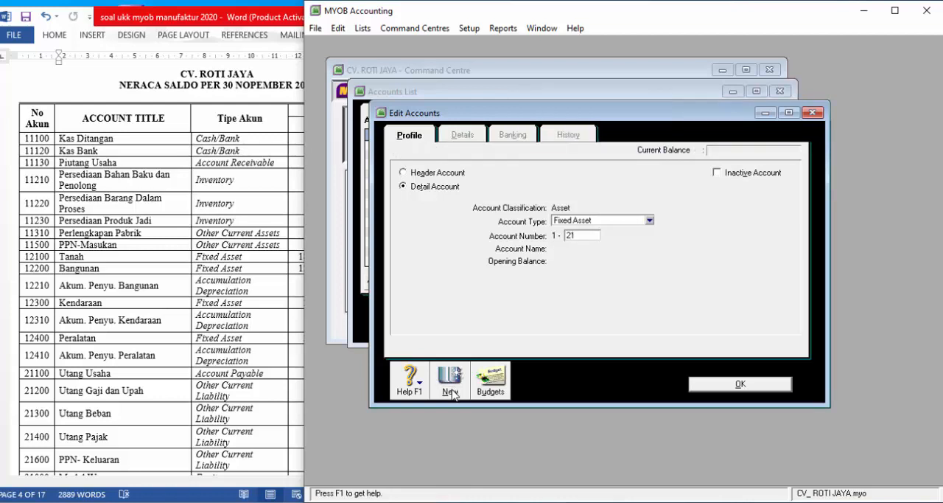
{"action": "type", "text": "300"}
{"action": "key", "text": "Tab"}
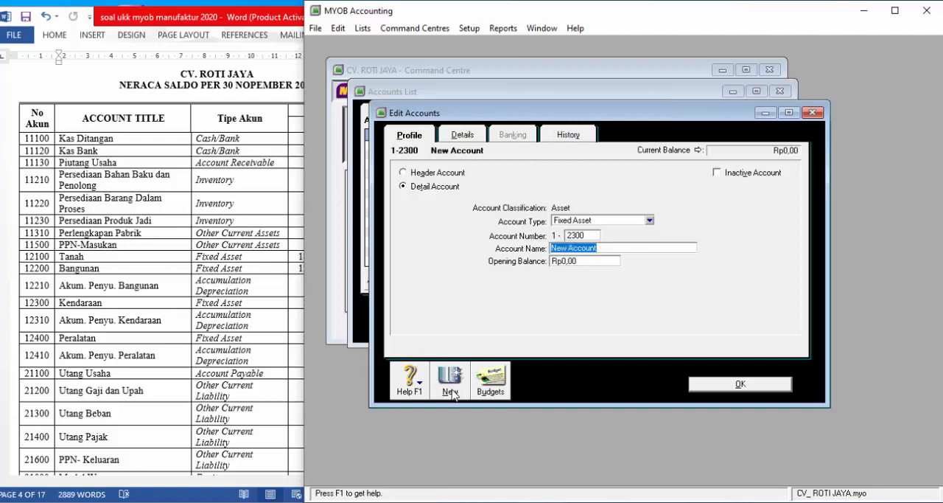
{"action": "type", "text": "KENDARAAN"}
- Add the Fixed Asset account 1-2310 for accumulated vehicle depreciation, named AKUM.PENY KENDARAAN
{"action": "left_click", "coordinate": [450, 381]}
{"action": "type", "text": "310"}
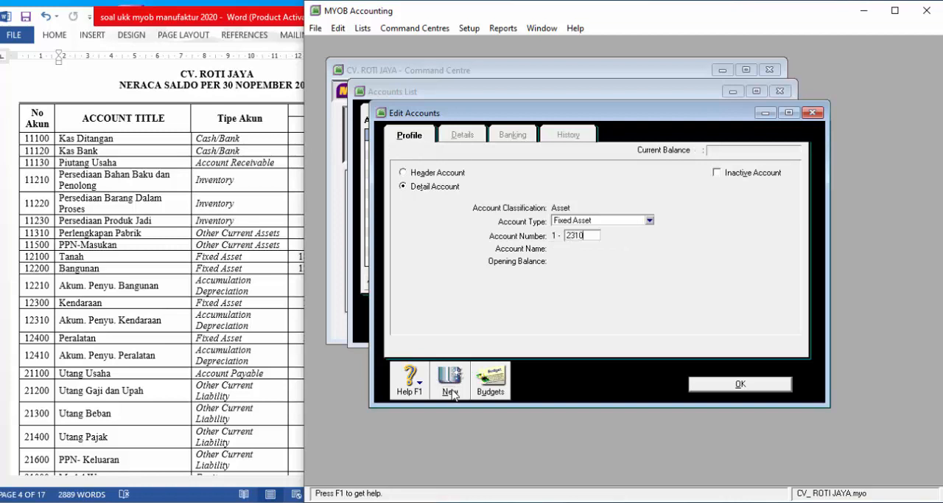
{"action": "key", "text": "Tab"}
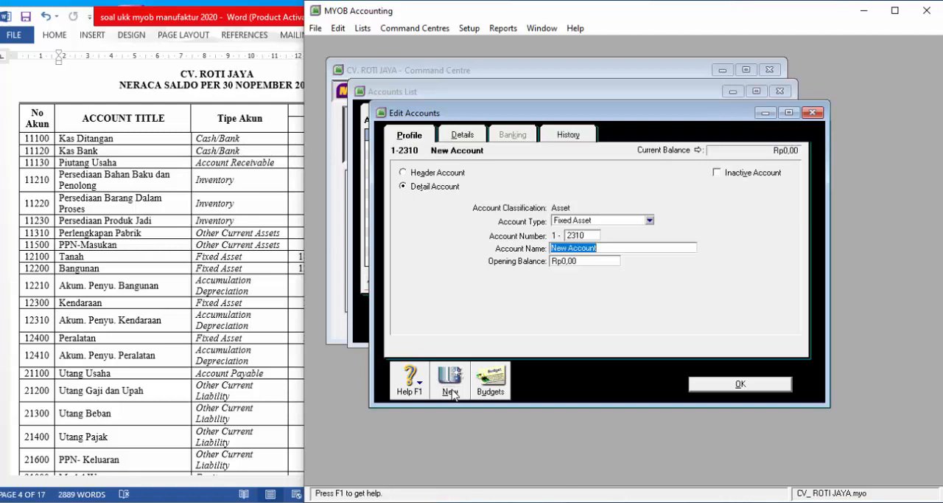
{"action": "type", "text": "AKUM.P"}
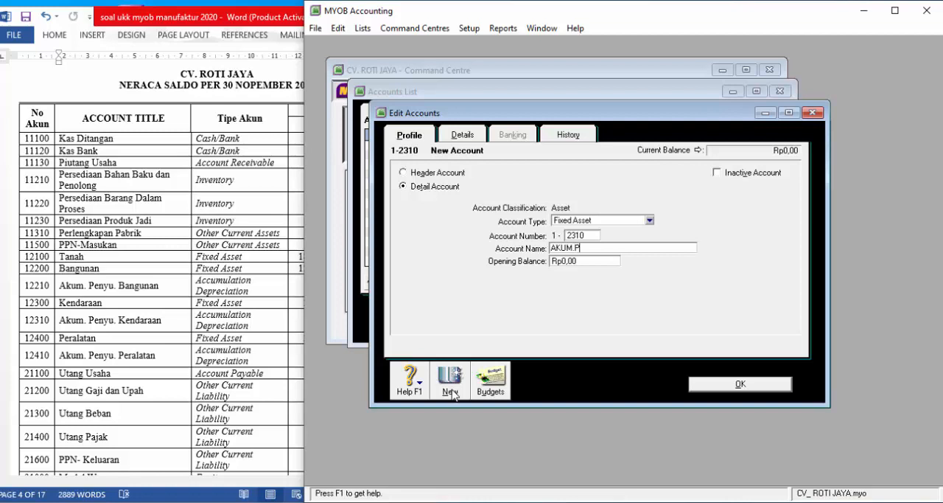
{"action": "type", "text": "NY"}
{"action": "key", "text": "BackSpace"}
{"action": "key", "text": "BackSpace"}
{"action": "type", "text": "ENY KENDARAAN"}
- Add the Fixed Asset account 1-2400 with the name PERALATAN
{"action": "left_click", "coordinate": [451, 390]}
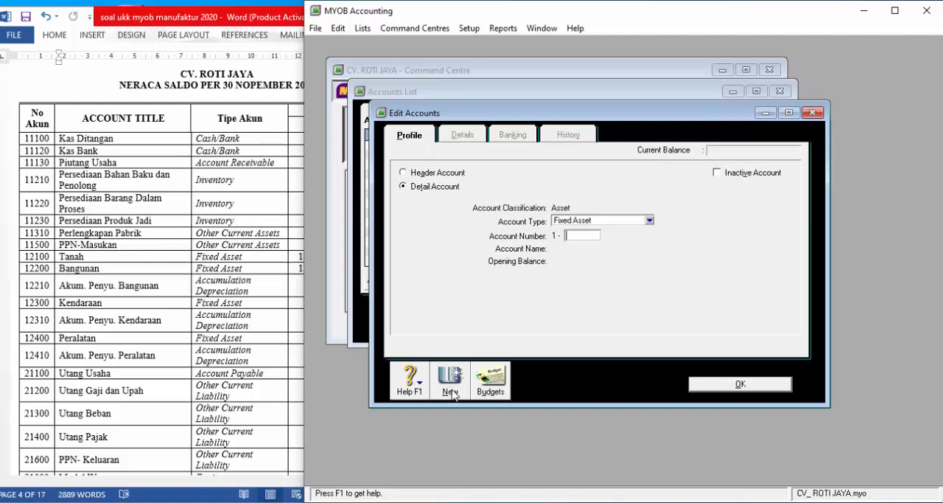
{"action": "type", "text": "2400"}
{"action": "key", "text": "Tab"}
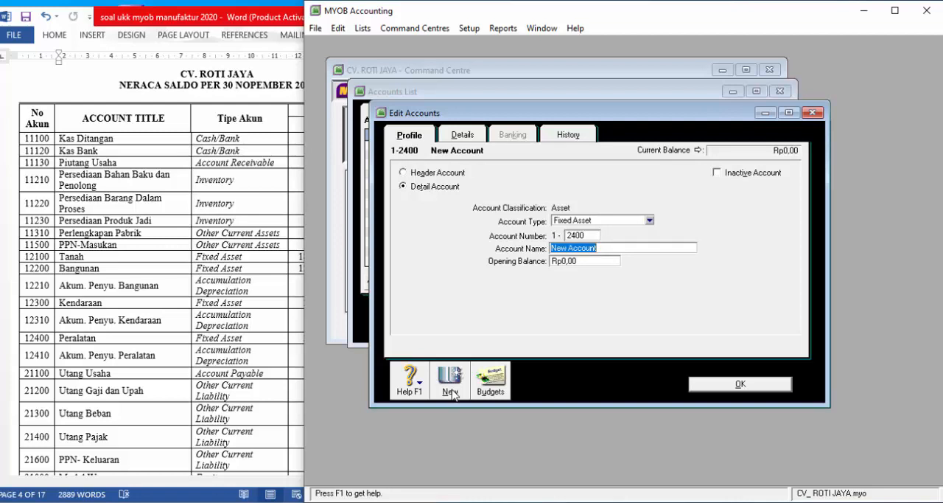
{"action": "type", "text": "PERALATAN"}
- Add the Fixed Asset account 1-2410 for accumulated equipment depreciation, named AKUM.PENY.PERALATAN
{"action": "left_click", "coordinate": [452, 392]}
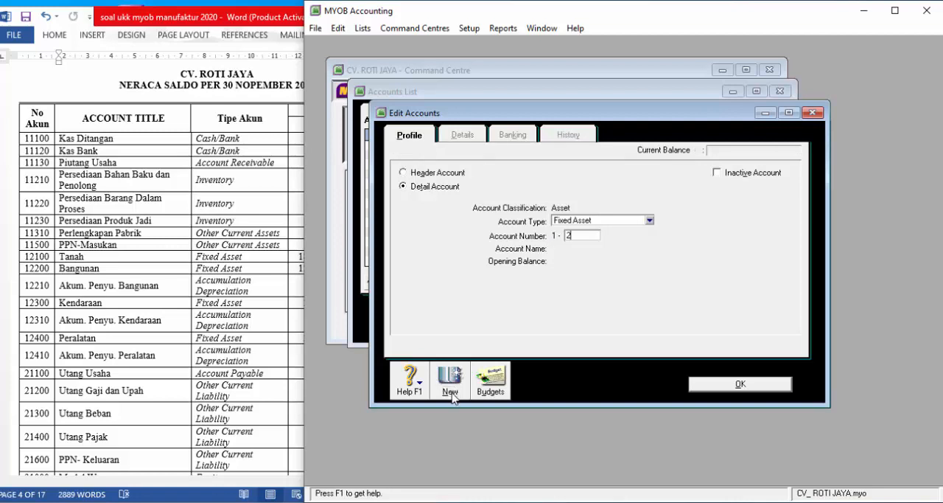
{"action": "type", "text": "2410"}
{"action": "key", "text": "Tab"}
{"action": "type", "text": "A"}
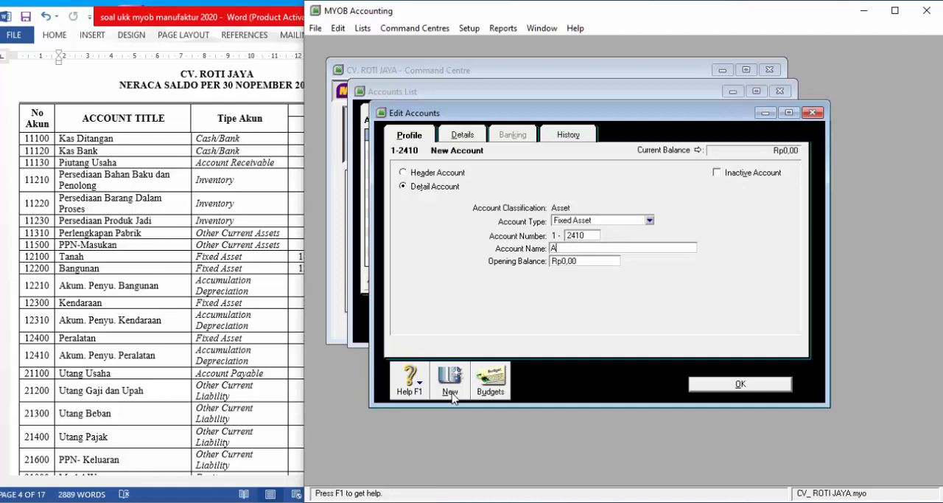
{"action": "type", "text": "KUM.PENY.PERALATAN"}
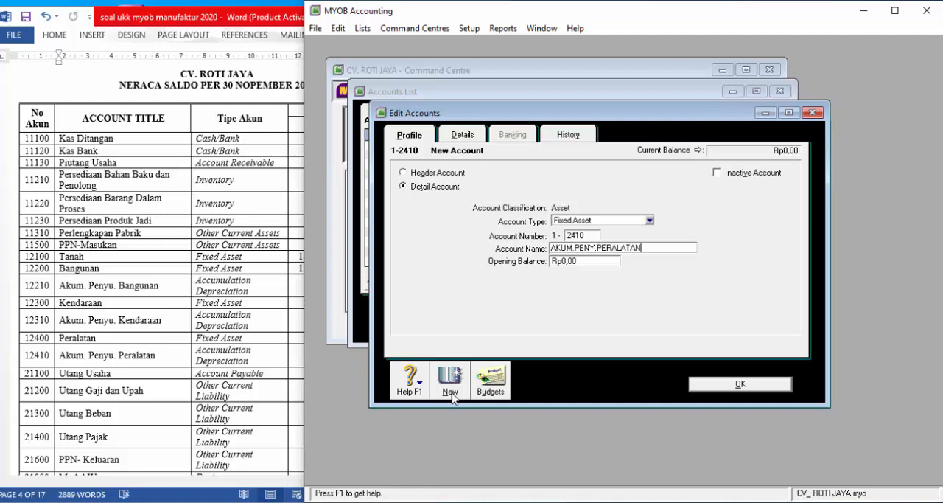
- Add a new Accounts Payable account with number 2-1100 and name UTANG USAHA
{"action": "left_click", "coordinate": [451, 392]}
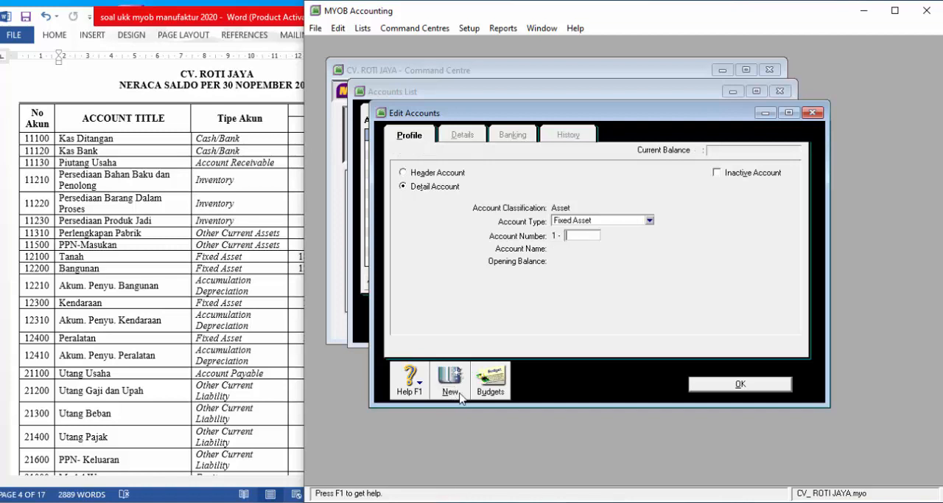
{"action": "left_click", "coordinate": [579, 225]}
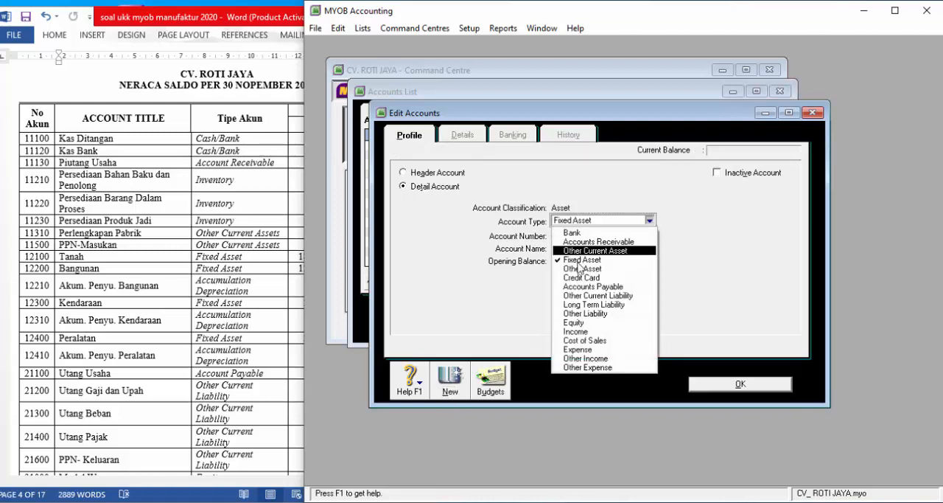
{"action": "left_click", "coordinate": [583, 288]}
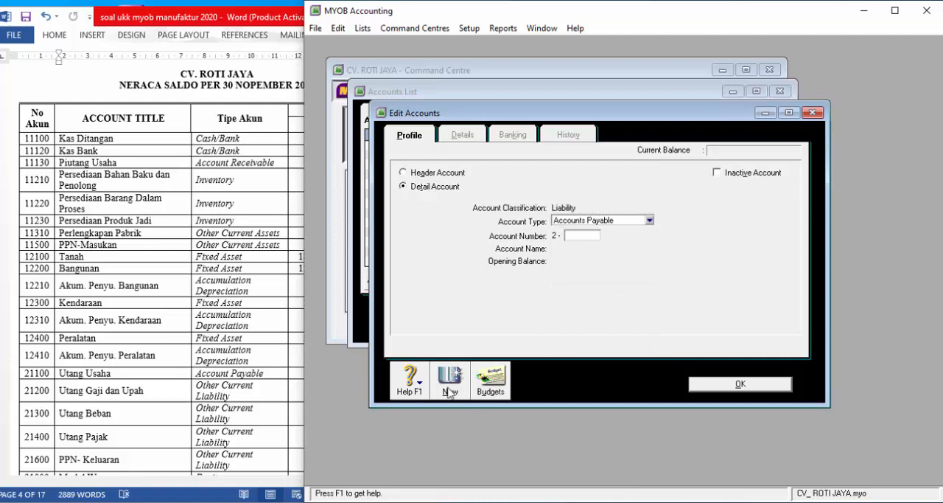
{"action": "type", "text": "1100"}
{"action": "key", "text": "Tab"}
{"action": "type", "text": "UTANG "}
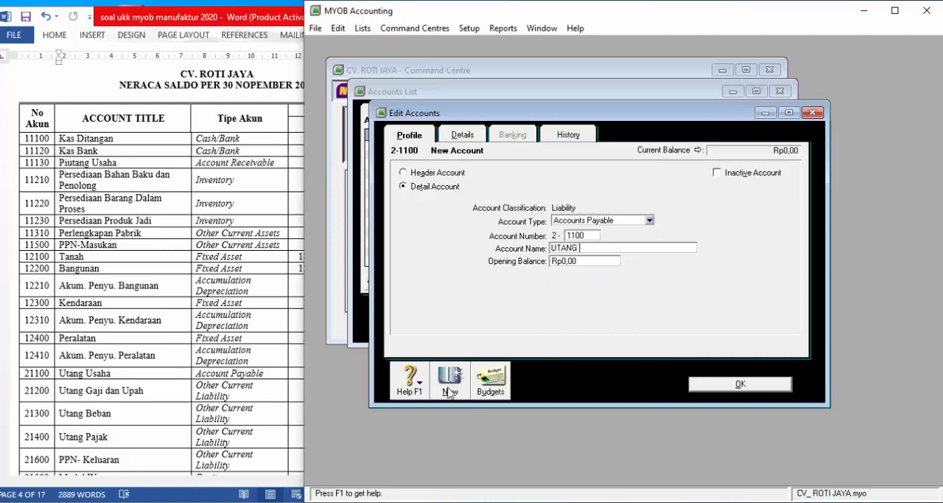
{"action": "type", "text": "USAHA"}
- Add a new Other Current Liability account with number 2-1200 and name UTANG GAJI DAN UPAH
{"action": "left_click", "coordinate": [449, 383]}
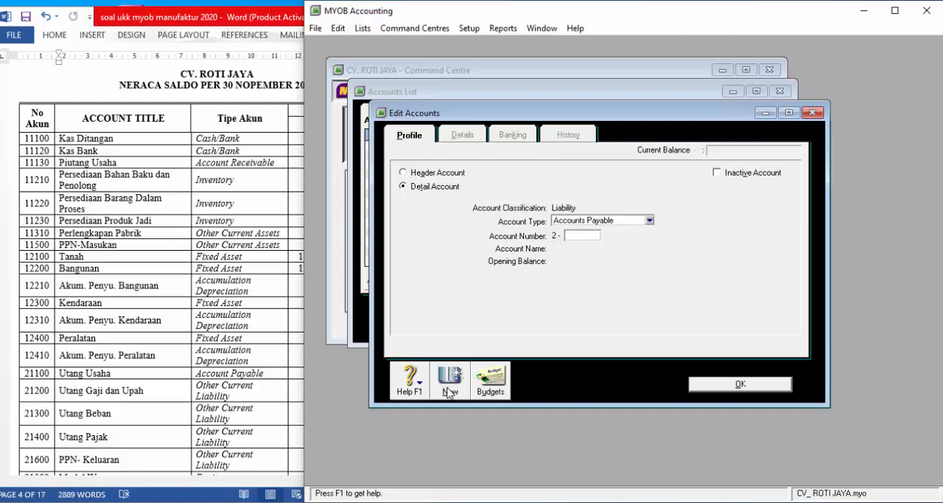
{"action": "left_click", "coordinate": [605, 223]}
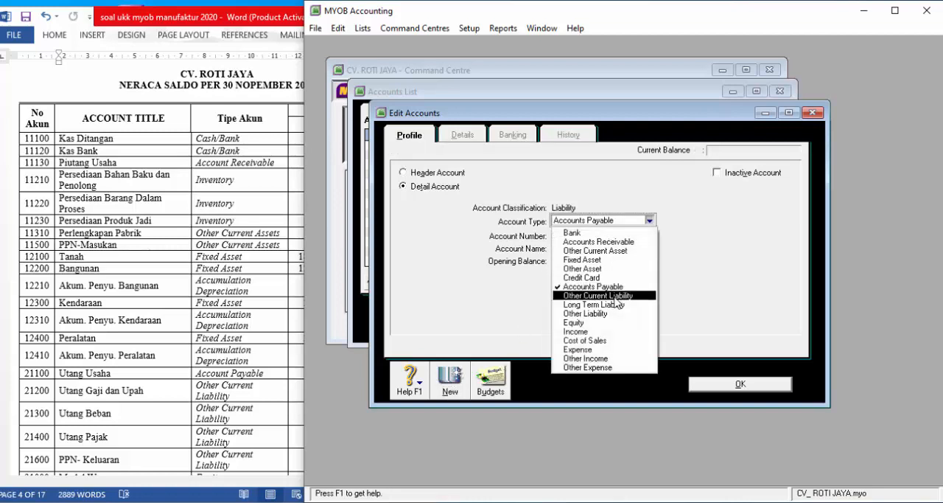
{"action": "left_click", "coordinate": [598, 295]}
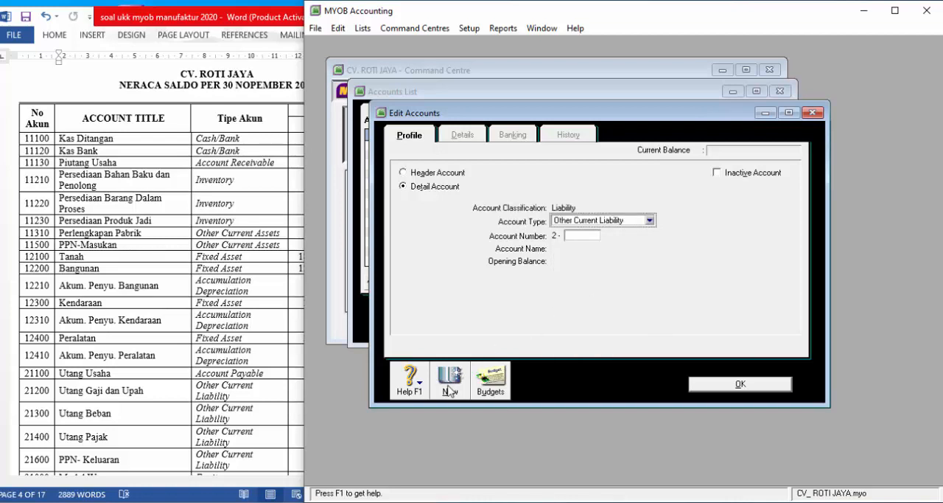
{"action": "key", "text": "Tab"}
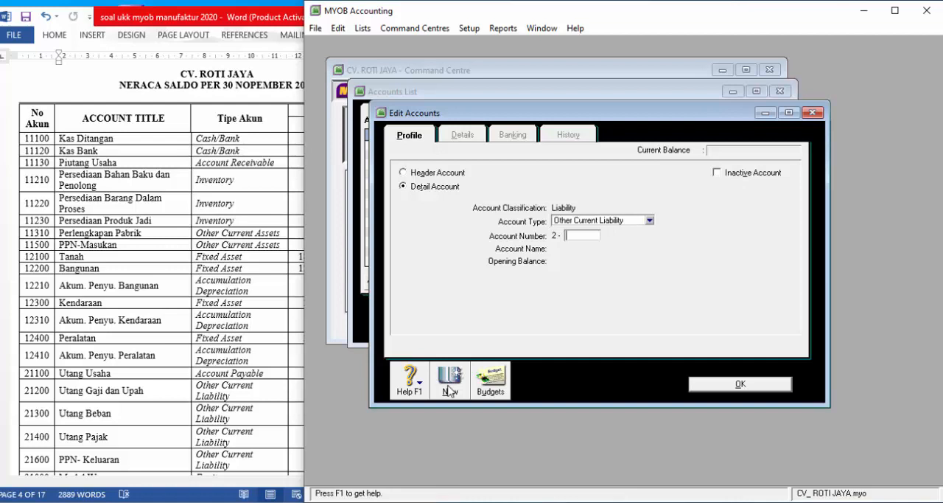
{"action": "type", "text": "1200"}
{"action": "key", "text": "Tab"}
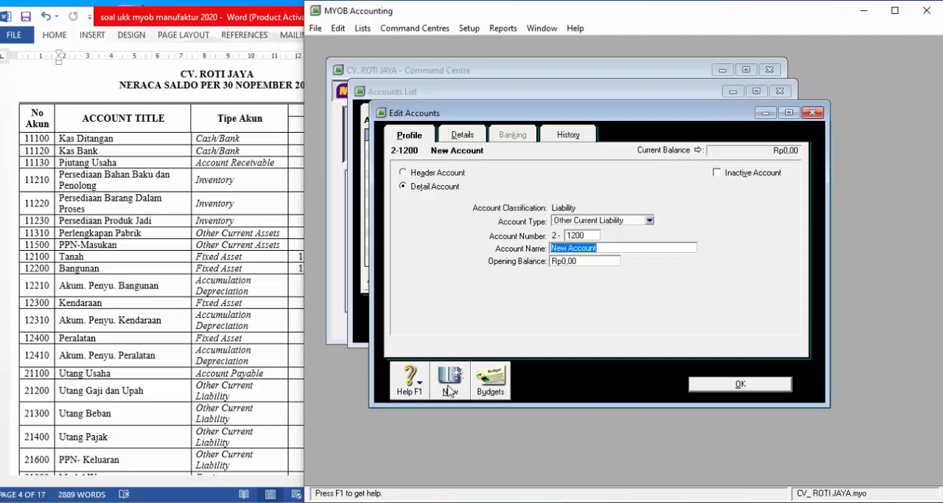
{"action": "type", "text": "UTANG GAJI DAN UPAH"}
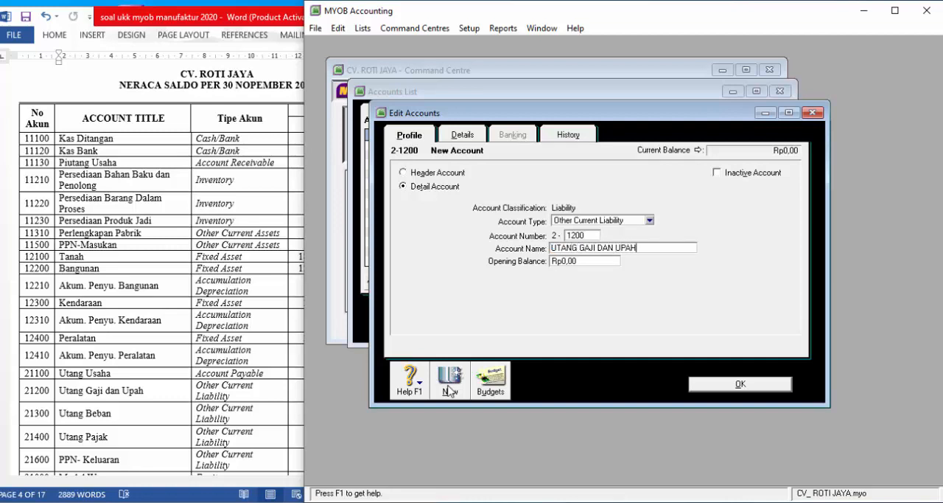
- Add the Other Current Liability account 2-1300 with the name UTANG BEBAN
{"action": "left_click", "coordinate": [448, 390]}
{"action": "type", "text": "1300"}
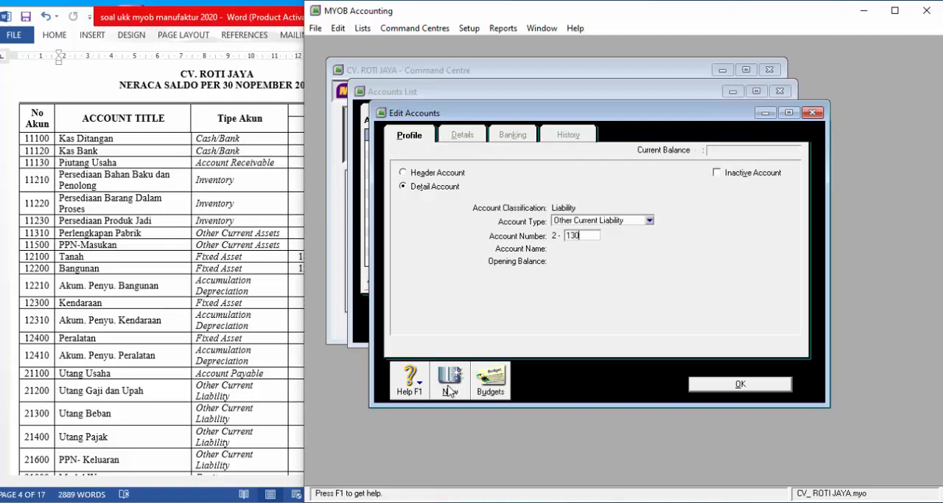
{"action": "key", "text": "Tab"}
{"action": "type", "text": "UTANG BEB"}
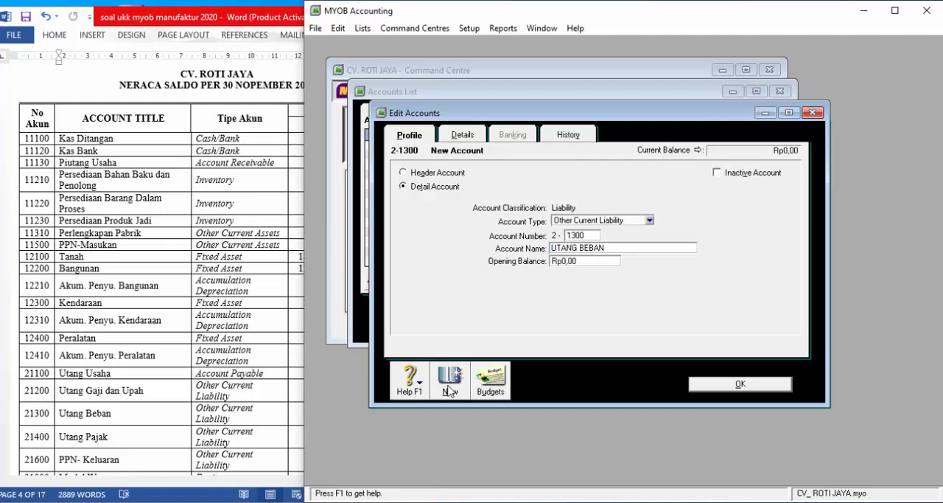
- Add the Other Current Liability account 2-1400 with the name UTANG PAJAK
{"action": "left_click", "coordinate": [449, 390]}
{"action": "type", "text": "1400"}
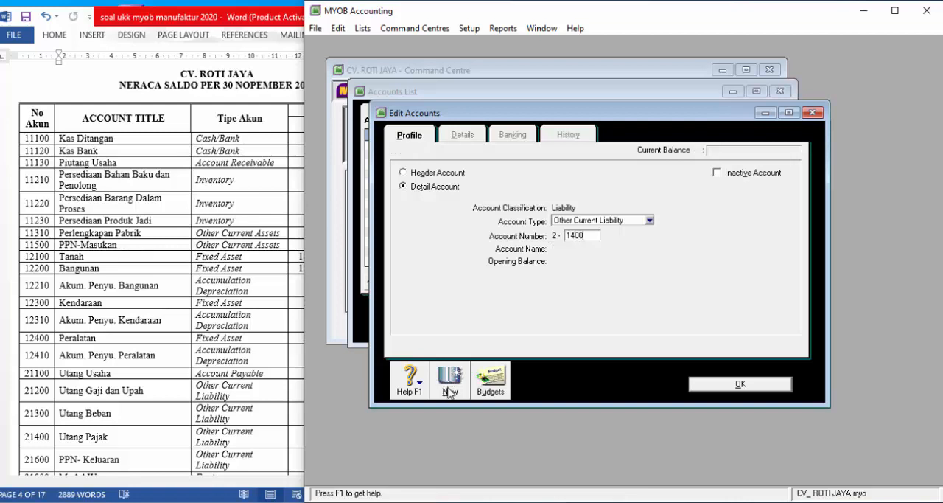
{"action": "key", "text": "Tab"}
{"action": "type", "text": "UTANG PAJAK"}
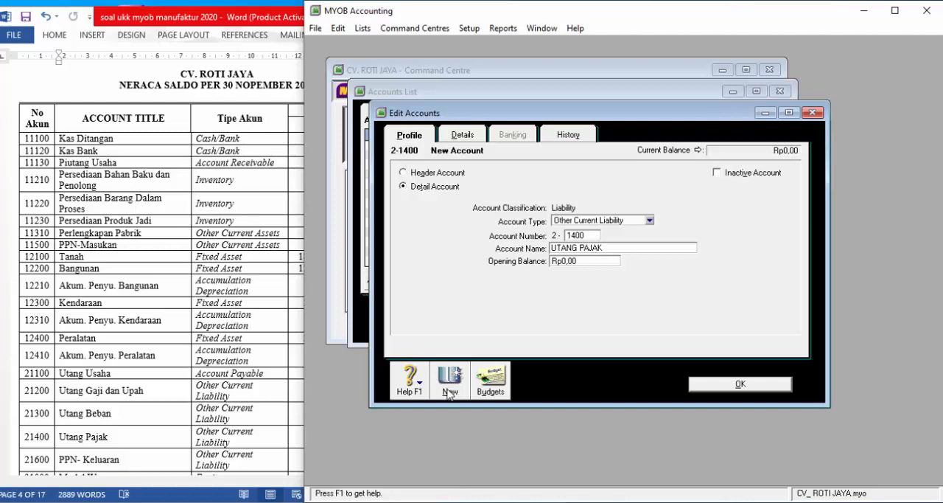
- Add the Other Current Liability account 2-1600 with the name PPN KELUARAN
{"action": "left_click", "coordinate": [448, 393]}
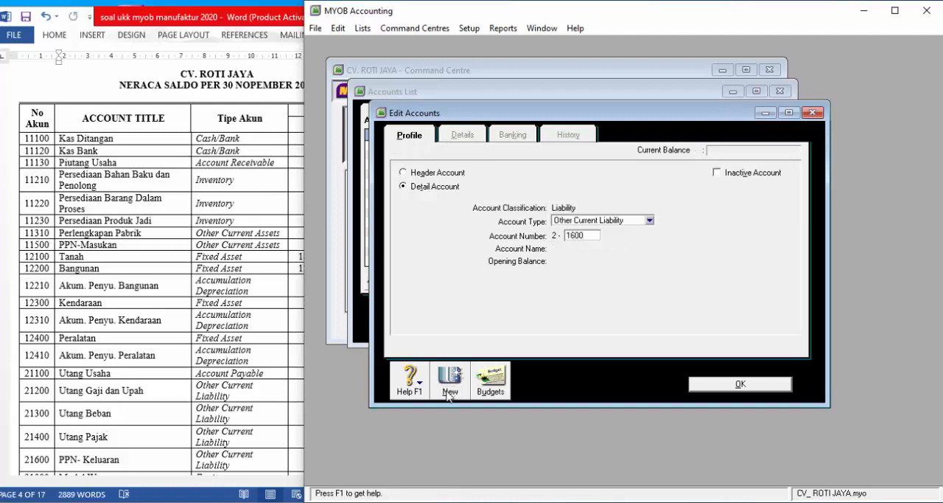
{"action": "key", "text": "Tab"}
{"action": "type", "text": "PPN KEL"}
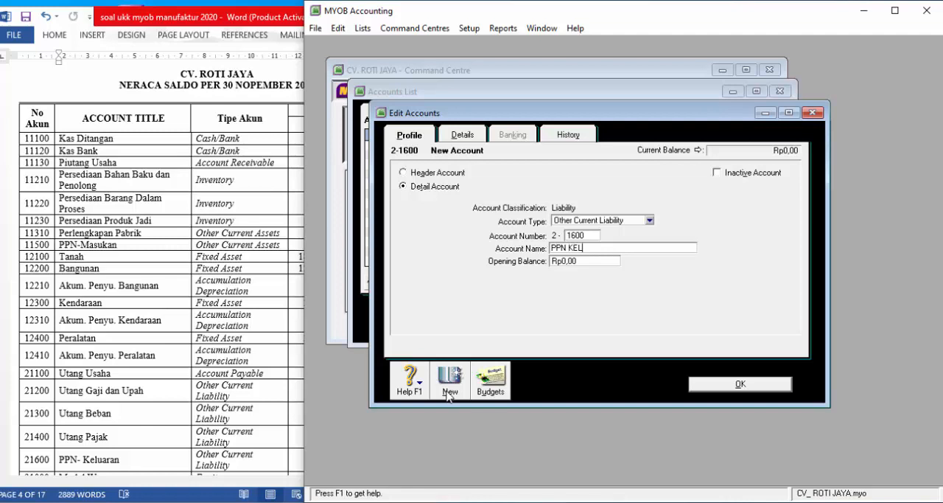
{"action": "type", "text": "UARA"}
{"action": "type", "text": "AN"}
- Add the Equity account 3-1000 from the trial balance, naming it MODAL followed by the owner's name
{"action": "left_click", "coordinate": [449, 393]}
{"action": "left_click", "coordinate": [221, 409]}
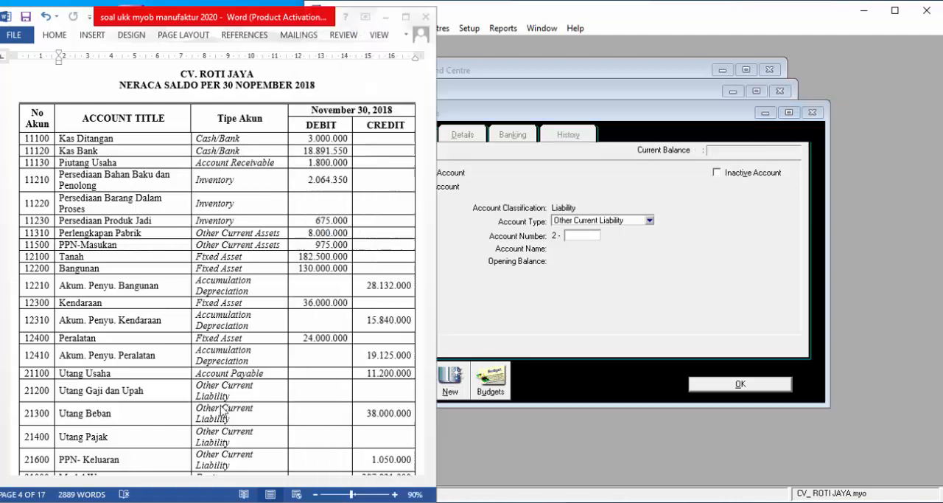
{"action": "scroll", "coordinate": [222, 410], "scroll_direction": "down", "scroll_amount": 8}
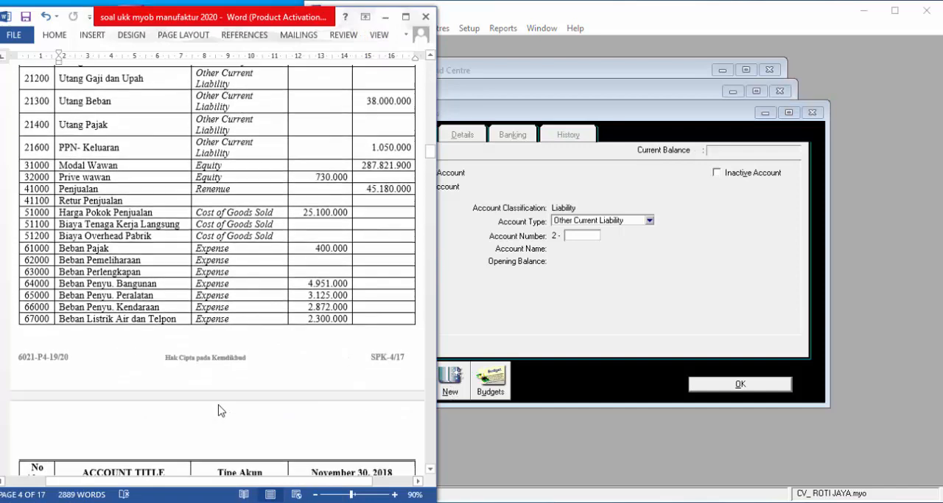
{"action": "scroll", "coordinate": [220, 407], "scroll_direction": "down", "scroll_amount": 2}
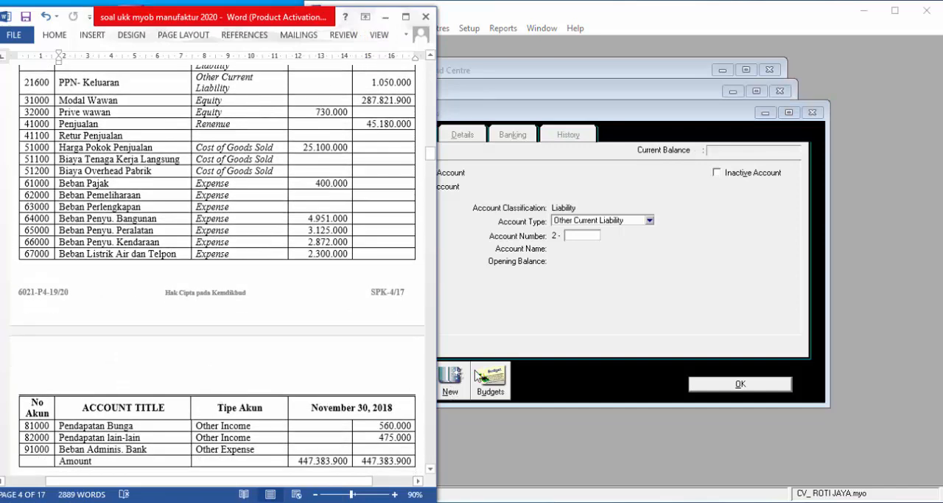
{"action": "left_click", "coordinate": [496, 322]}
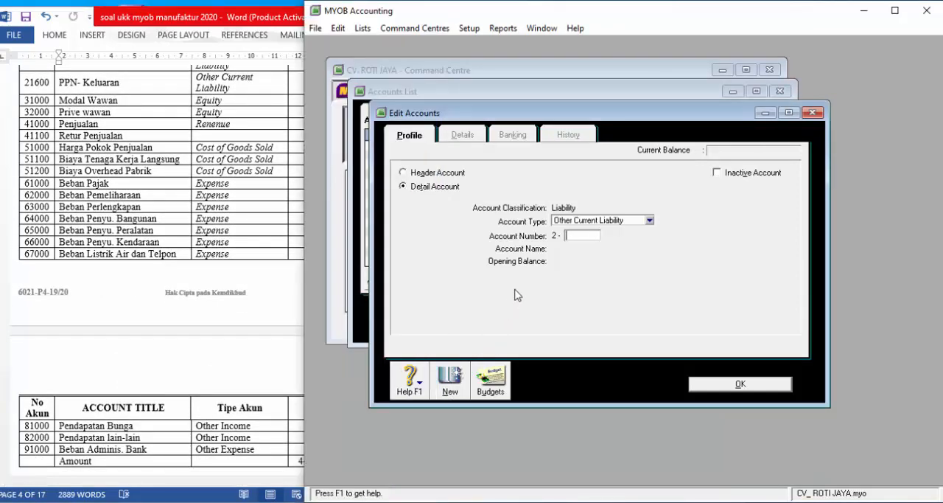
{"action": "left_click", "coordinate": [622, 223]}
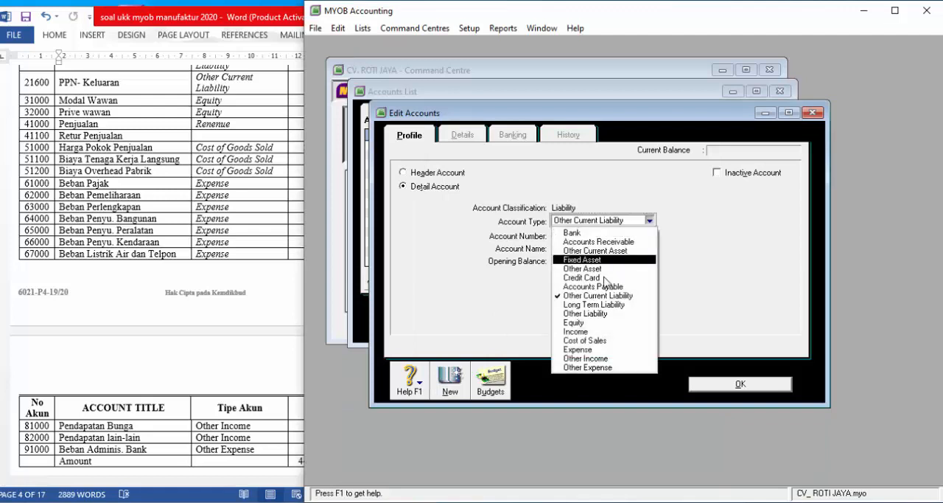
{"action": "left_click", "coordinate": [576, 324]}
{"action": "key", "text": "Tab"}
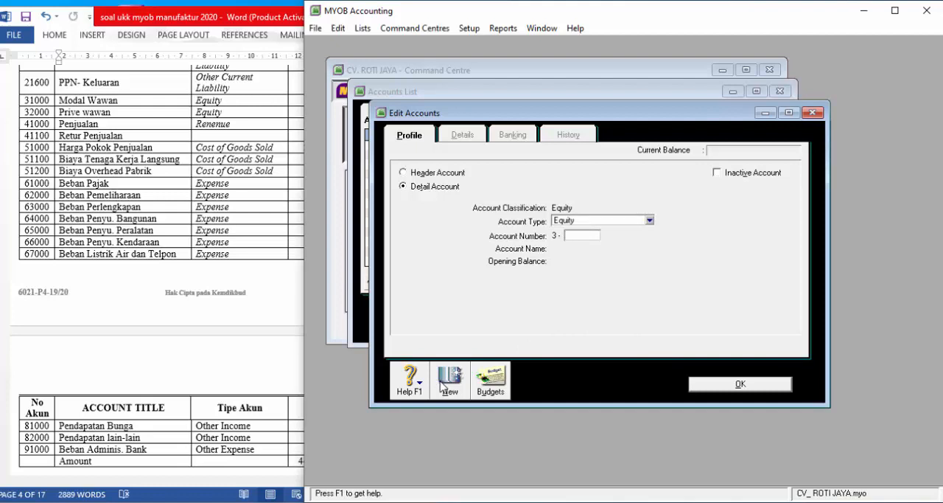
{"action": "type", "text": "1000"}
{"action": "key", "text": "Tab"}
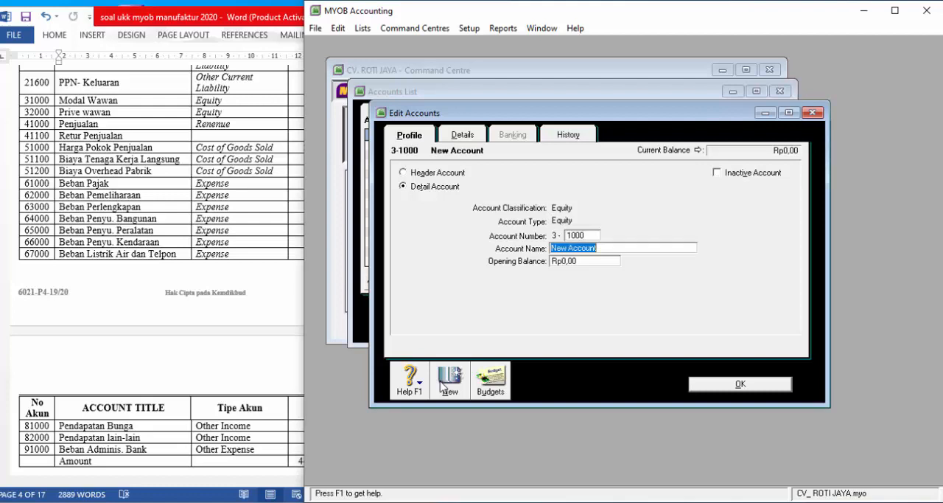
{"action": "type", "text": "MODAL WAWAN"}
{"action": "key", "text": "Tab"}
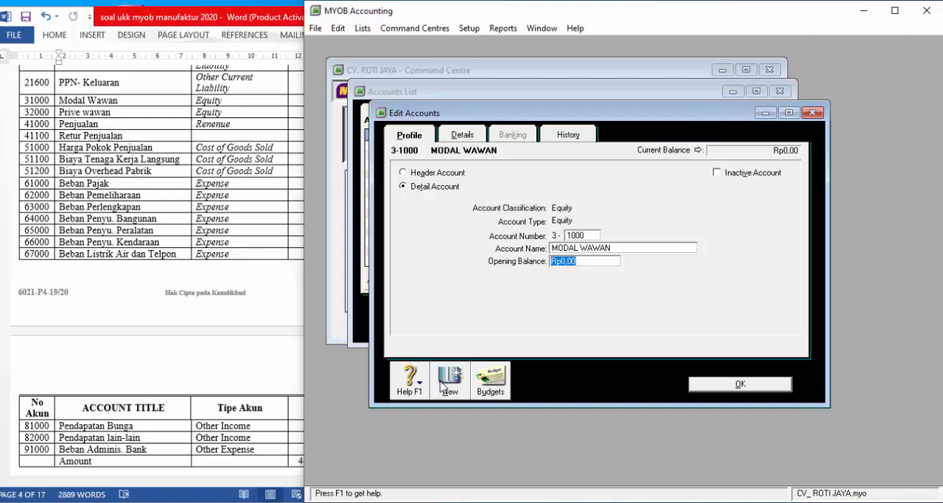
- Try to add a new Equity account with number 3-2000, and return to the accounts list
{"action": "left_click", "coordinate": [448, 382]}
{"action": "type", "text": "2000"}
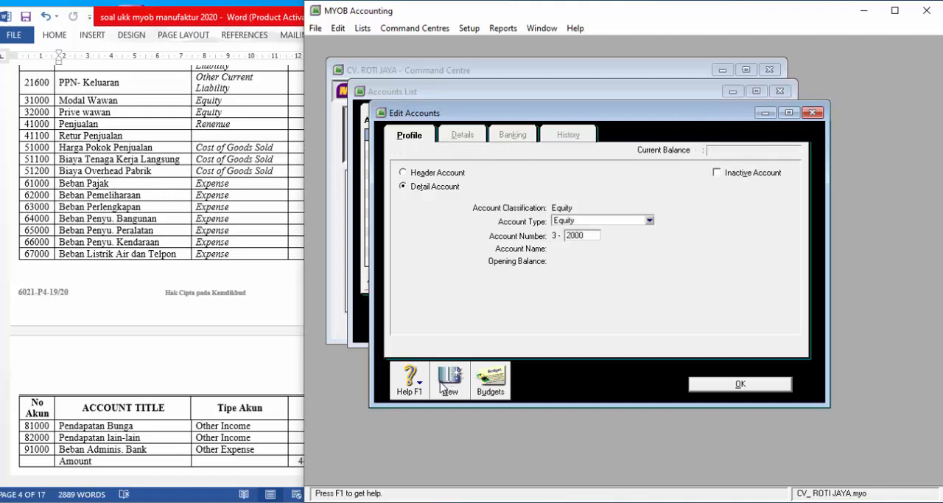
{"action": "key", "text": "Tab"}
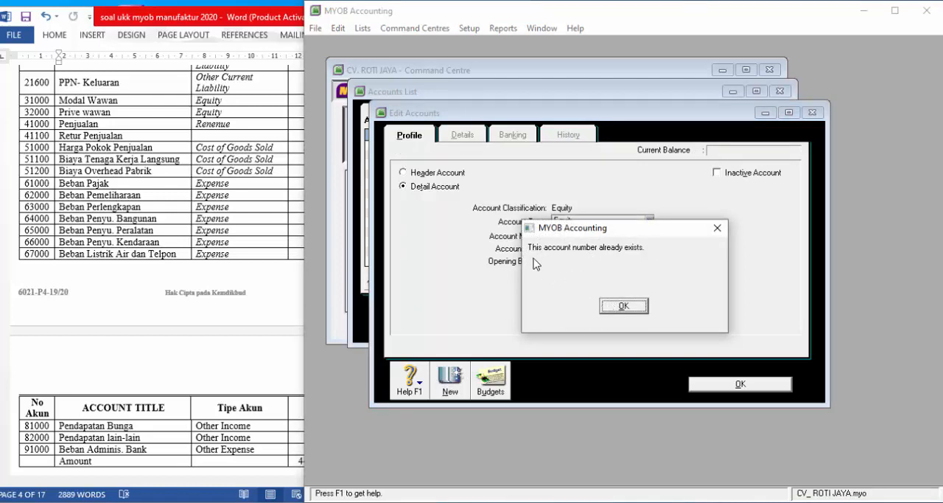
{"action": "left_click", "coordinate": [625, 306]}
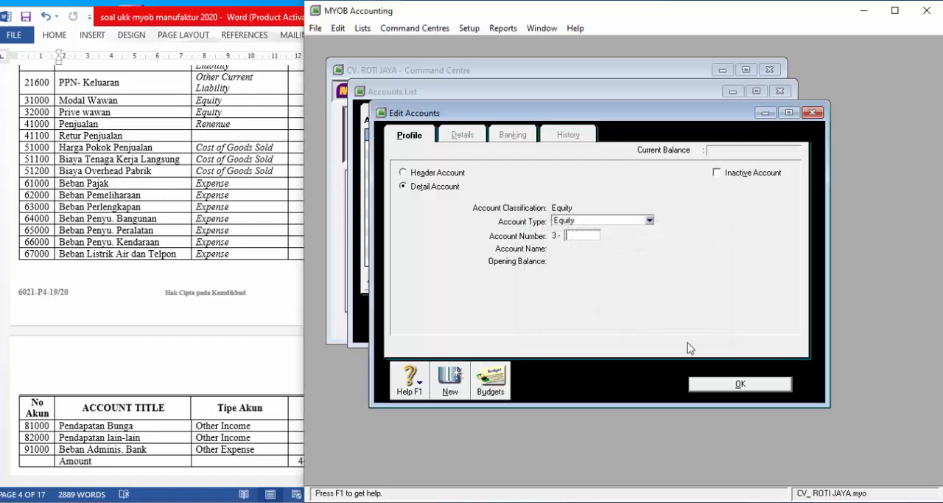
{"action": "left_click", "coordinate": [729, 384]}
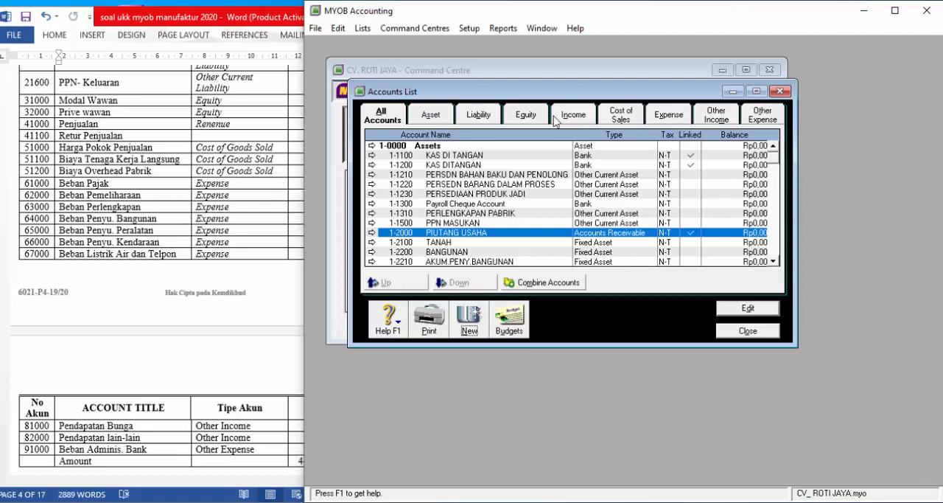
- Rename the existing Equity account 3-2000, Paid Up Capital, to PRIVE followed by the owner's name
{"action": "left_click", "coordinate": [528, 116]}
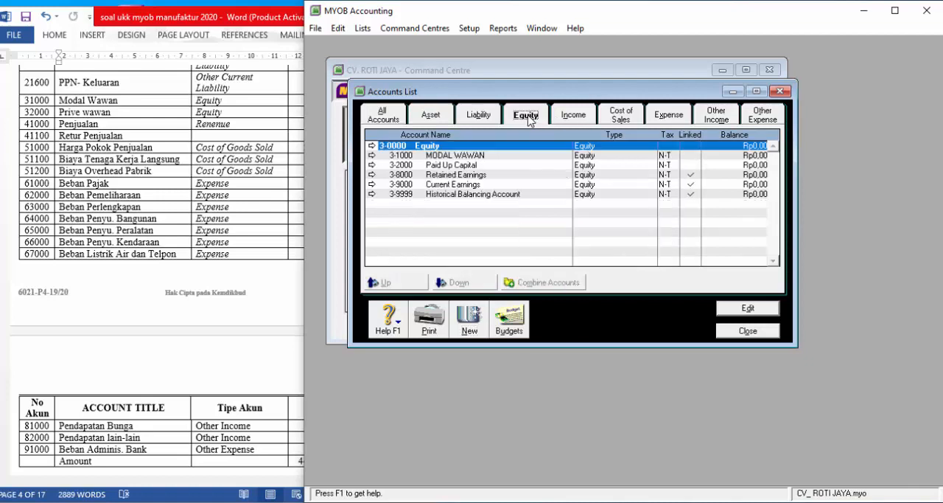
{"action": "double_click", "coordinate": [439, 165]}
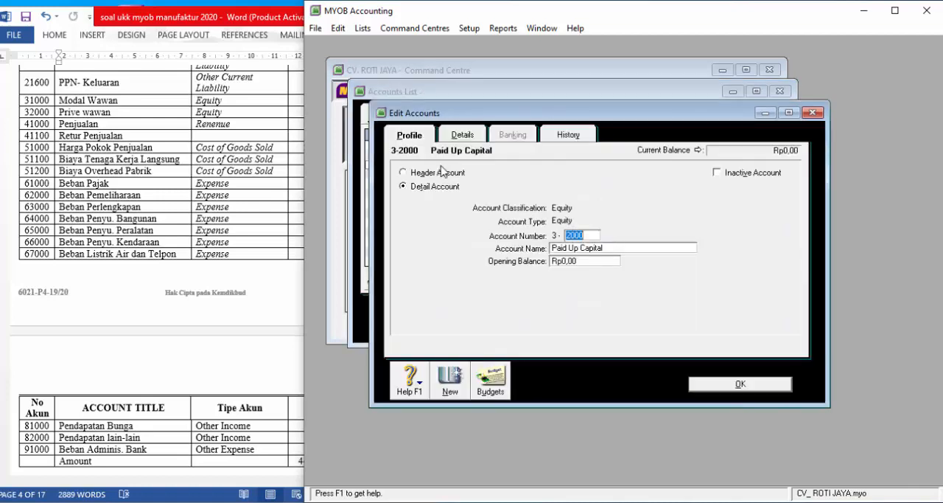
{"action": "key", "text": "Tab"}
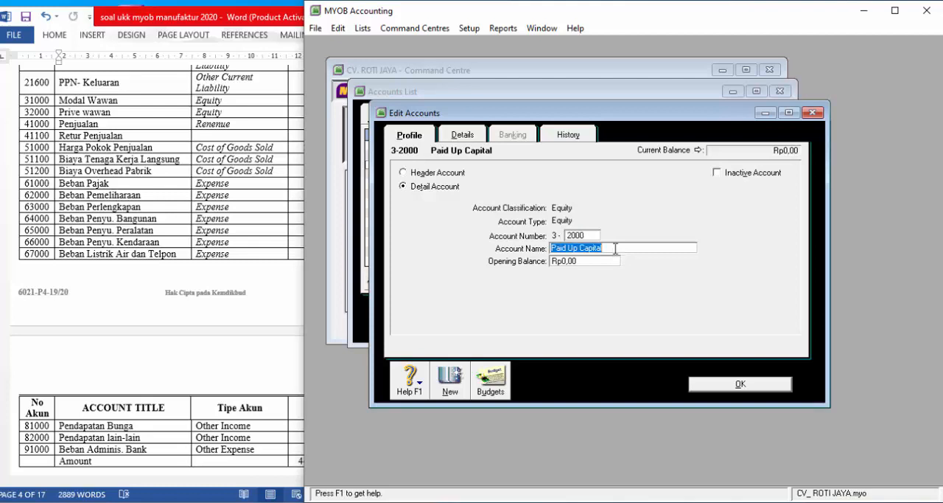
{"action": "left_click", "coordinate": [813, 112]}
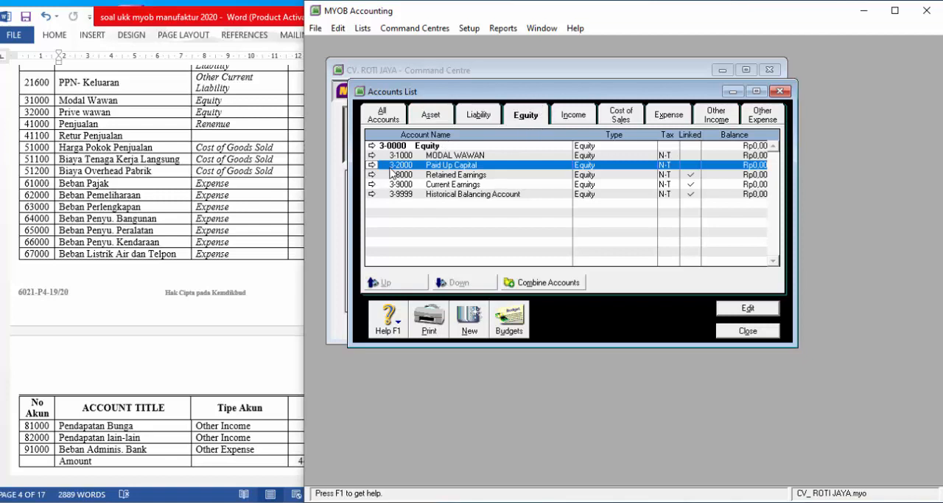
{"action": "double_click", "coordinate": [446, 166]}
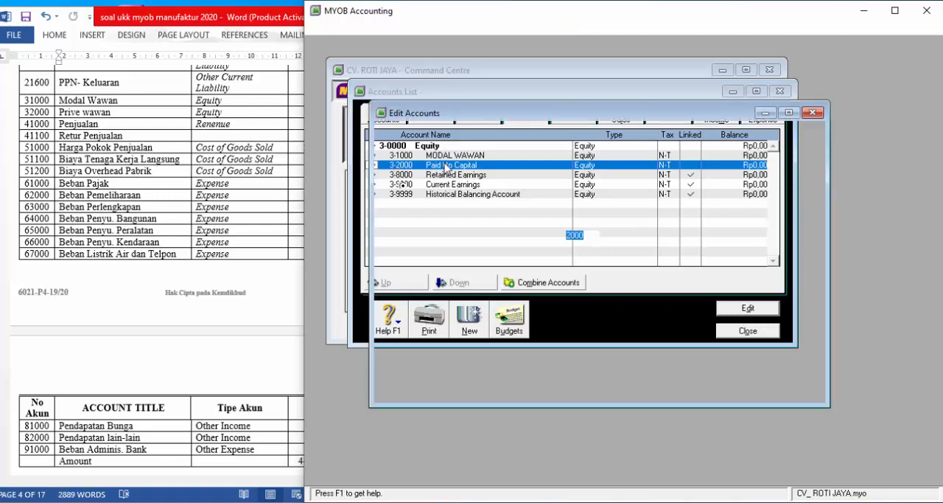
{"action": "left_click", "coordinate": [623, 249]}
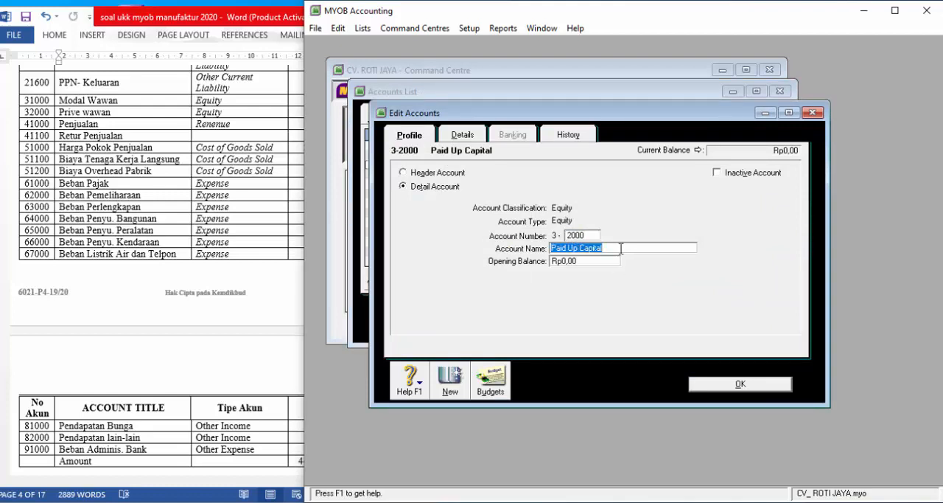
{"action": "type", "text": "PRIVE "}
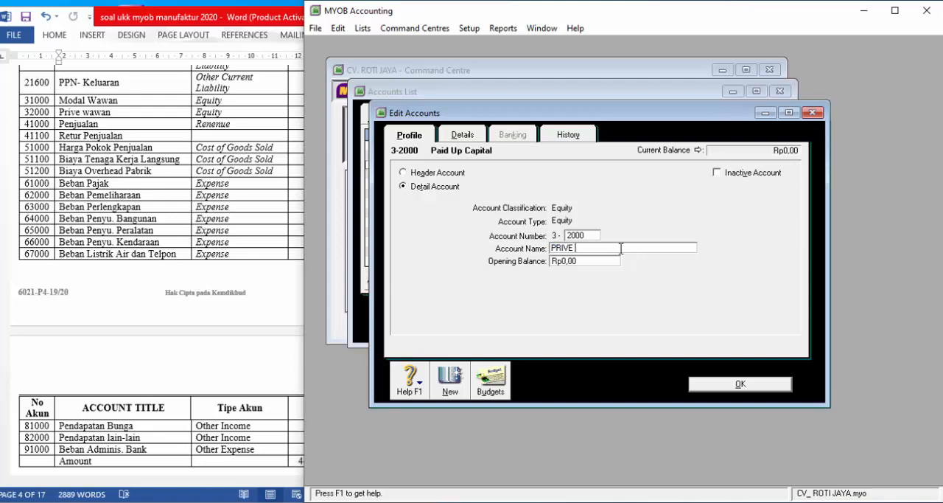
{"action": "type", "text": "WAWAN"}
- Add a new Income account with number 4-1000 and the name PENJUALAN
{"action": "left_click", "coordinate": [451, 380]}
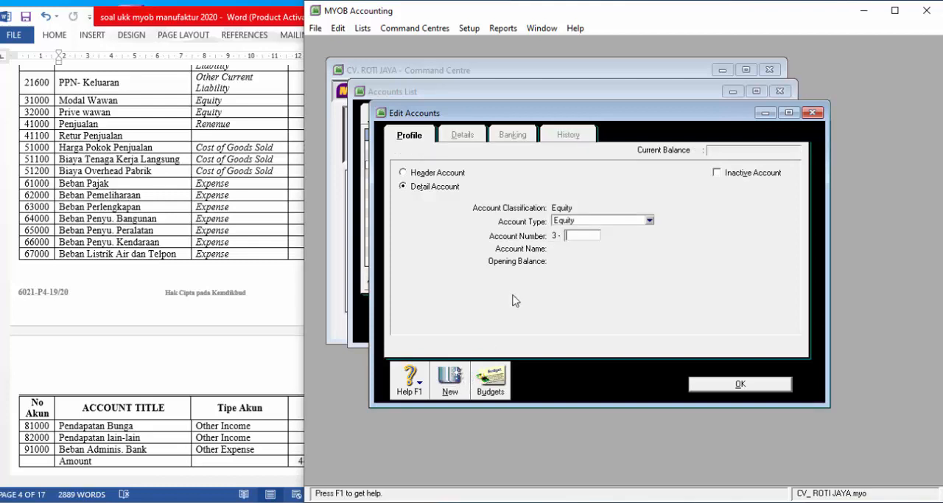
{"action": "left_click", "coordinate": [576, 221]}
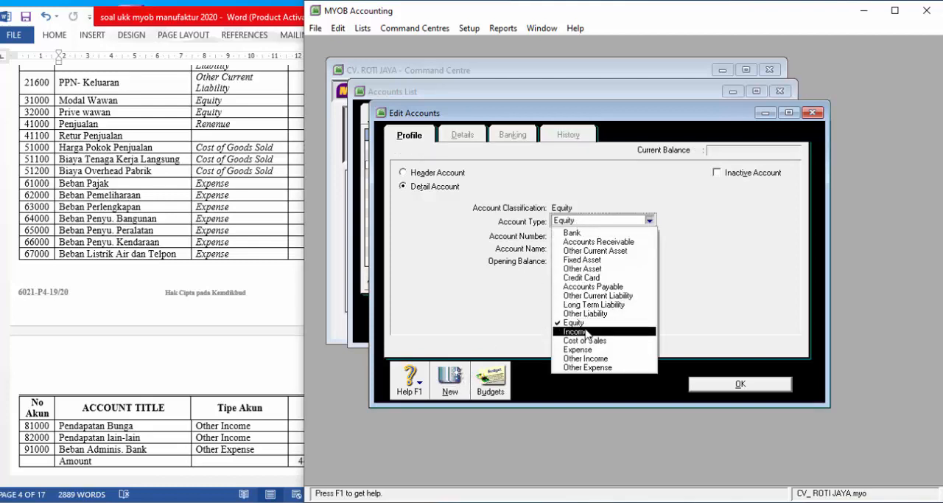
{"action": "left_click", "coordinate": [586, 331]}
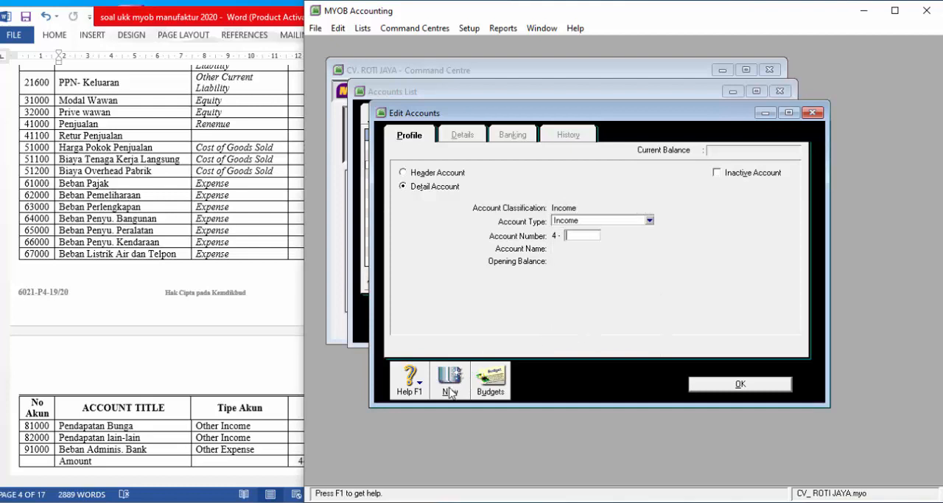
{"action": "type", "text": "1000"}
{"action": "key", "text": "Tab"}
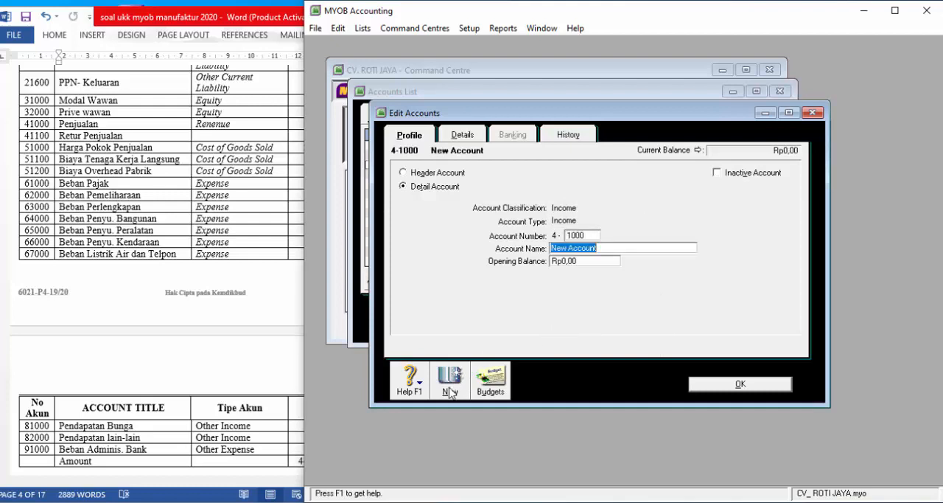
{"action": "type", "text": "PENJUALAN"}
- Add the Income account 4-1100 with the name RETUR PENJUALAN and start another new account
{"action": "left_click", "coordinate": [450, 393]}
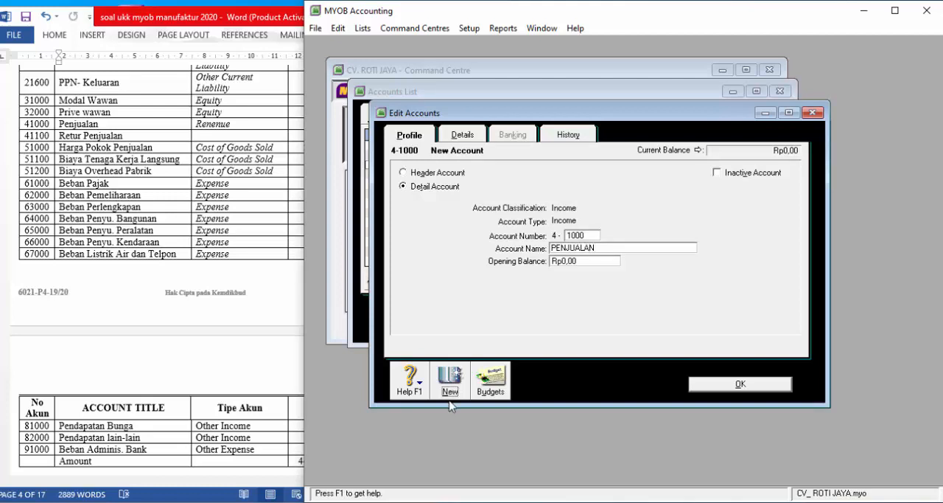
{"action": "left_click", "coordinate": [451, 389]}
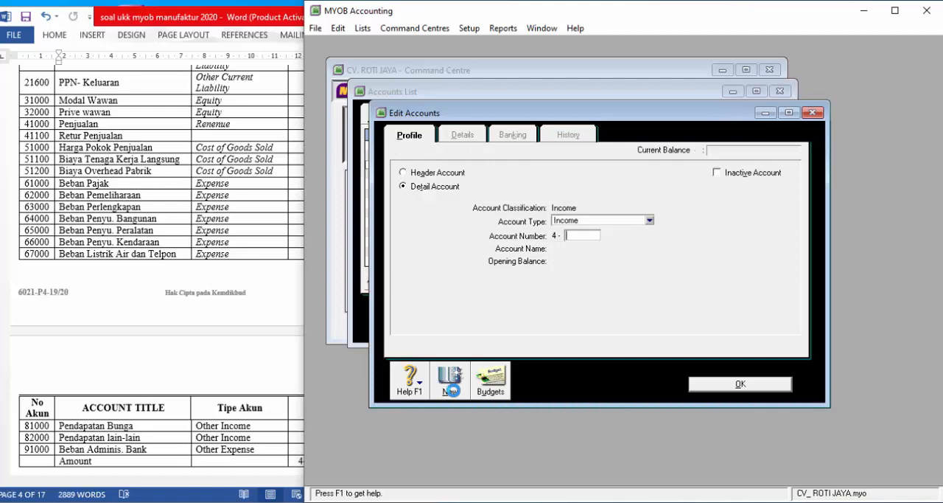
{"action": "type", "text": "1100"}
{"action": "key", "text": "Tab"}
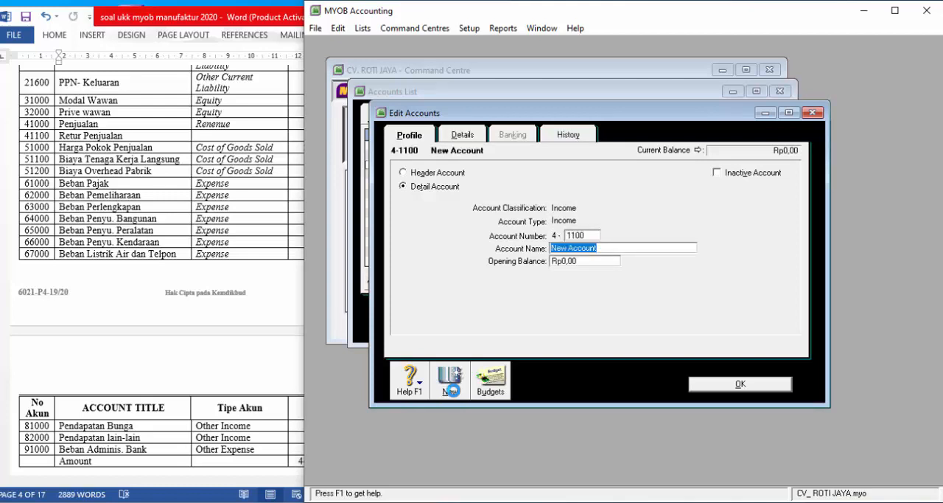
{"action": "type", "text": "RET"}
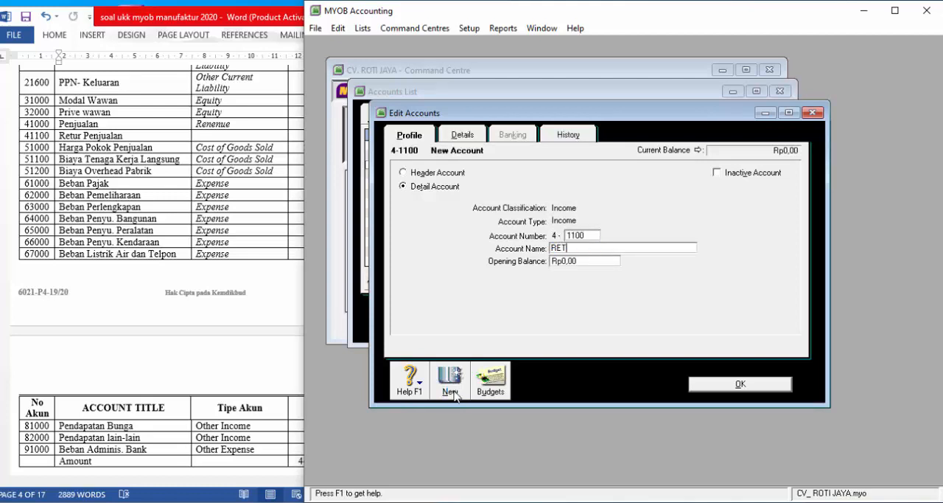
{"action": "type", "text": "UR PENJUALAN"}
{"action": "left_click", "coordinate": [451, 383]}
{"action": "type", "text": "1000"}
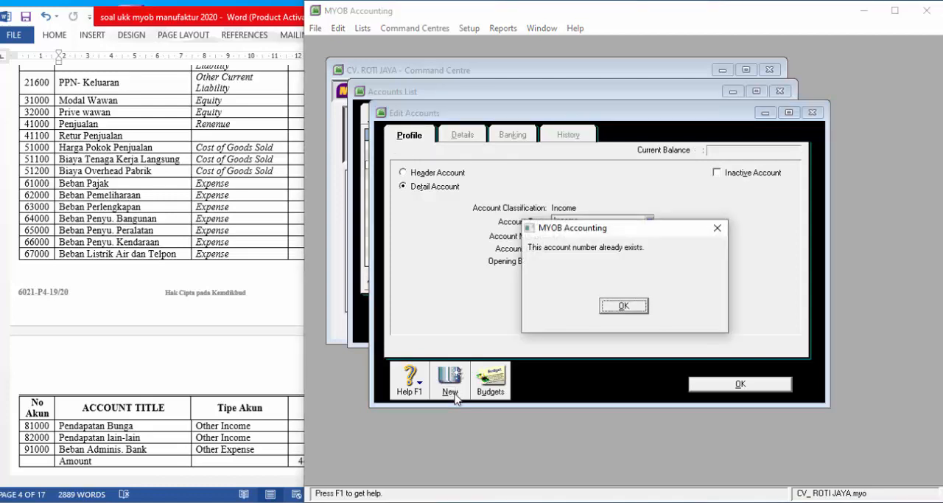
{"action": "left_click", "coordinate": [624, 307]}
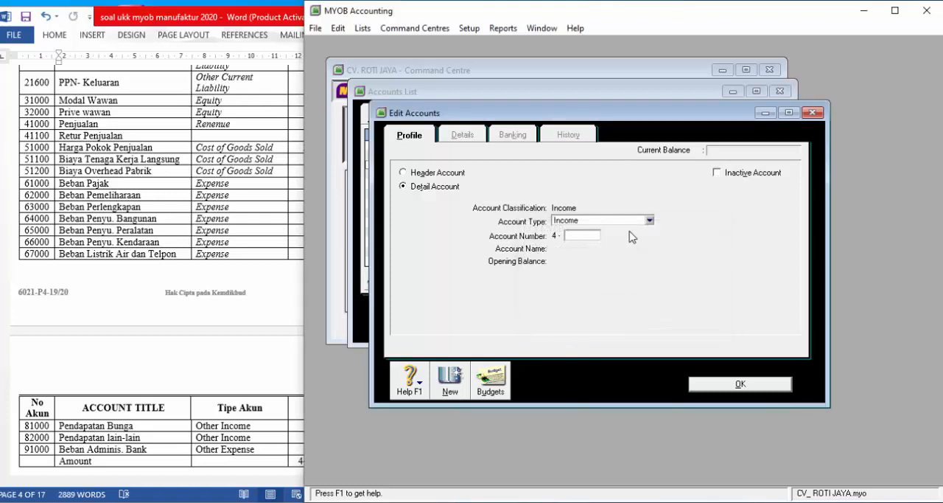
- Add a Cost of Sales account with number 5-1000 and the name HARGA POKOK PENJUALAN
{"action": "left_click", "coordinate": [649, 222]}
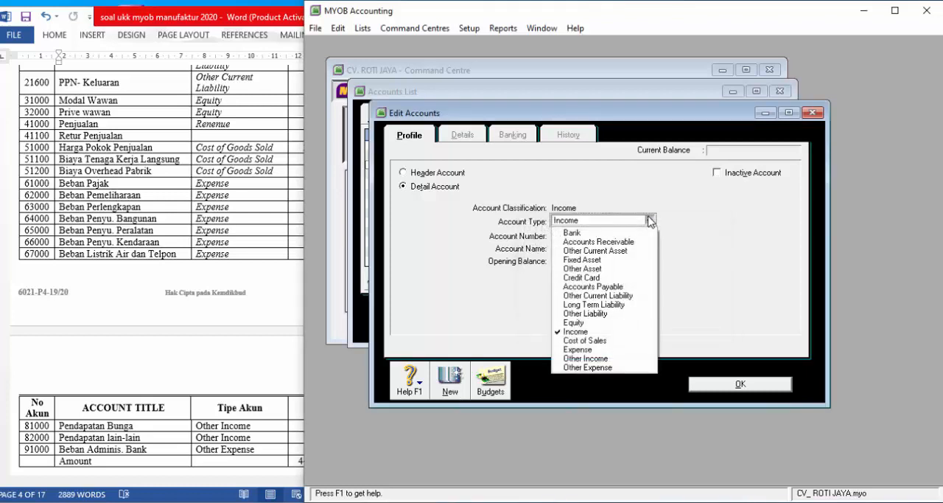
{"action": "left_click", "coordinate": [597, 340]}
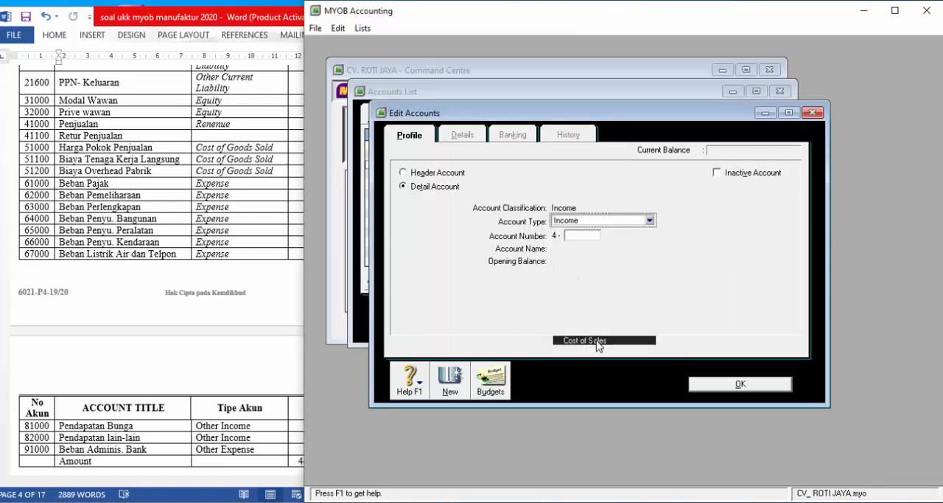
{"action": "left_click", "coordinate": [574, 236]}
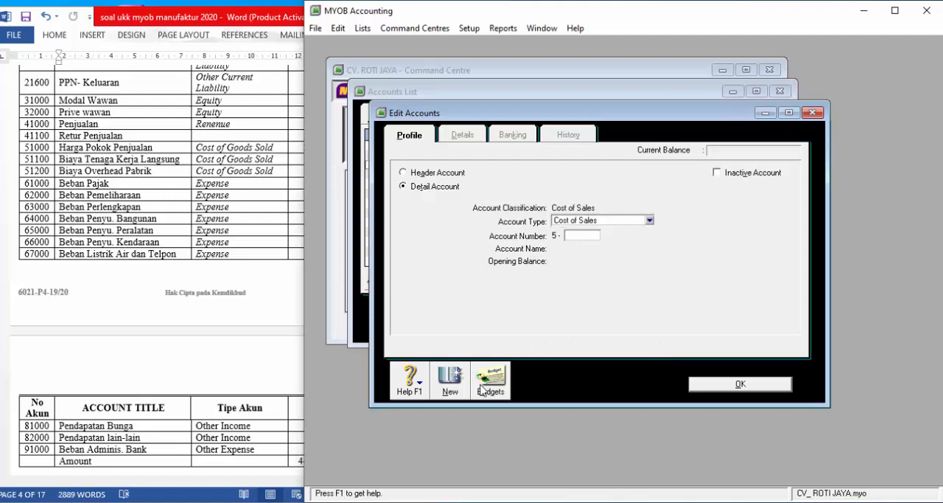
{"action": "type", "text": "1000"}
{"action": "key", "text": "Tab"}
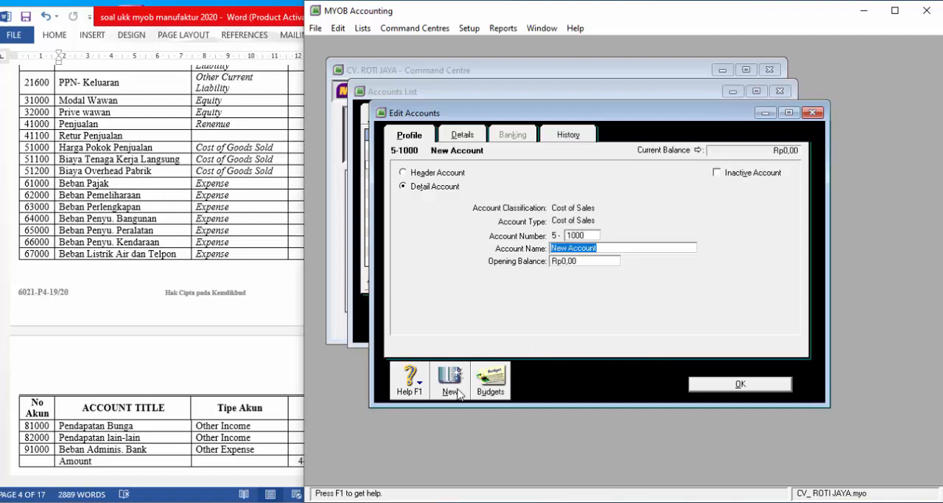
{"action": "type", "text": "HARGA POKOK PENJUALAN"}
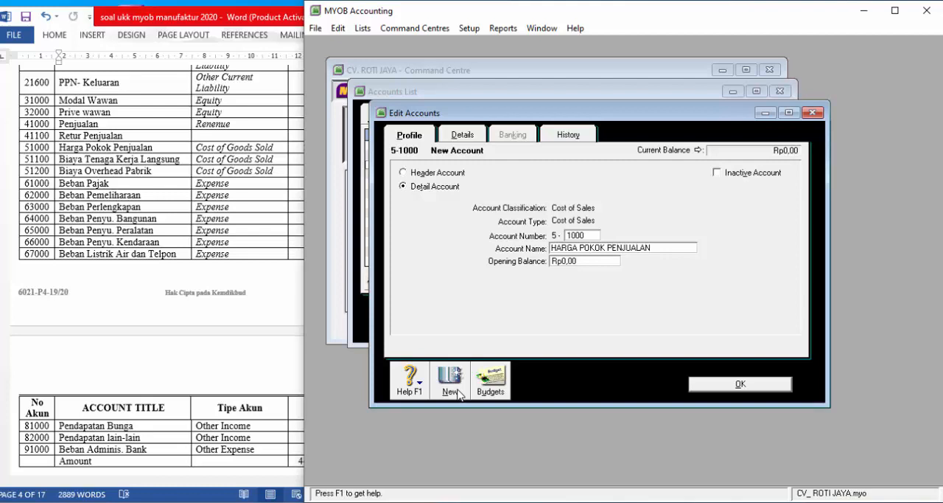
- Add the Cost of Sales account 5-1100 with the name BIAYA TENAGA KERJA LANGSUNG
{"action": "left_click", "coordinate": [458, 393]}
{"action": "type", "text": "100"}
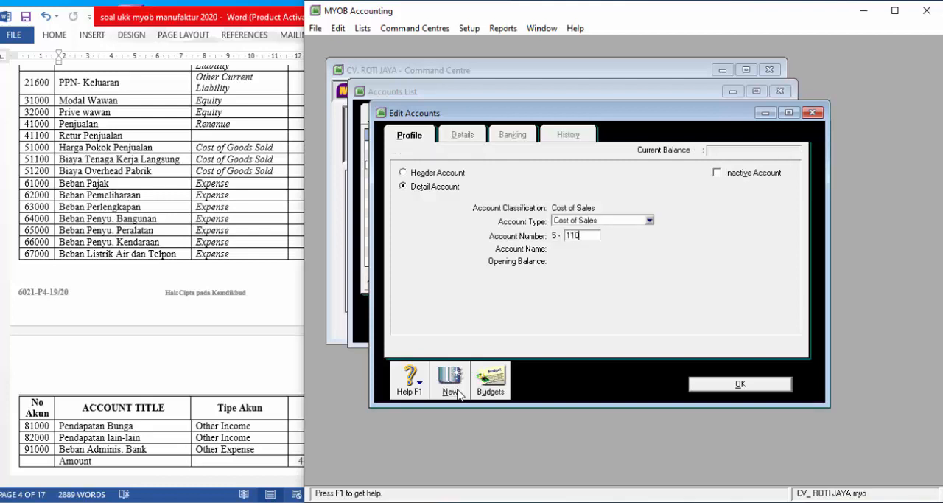
{"action": "key", "text": "Tab"}
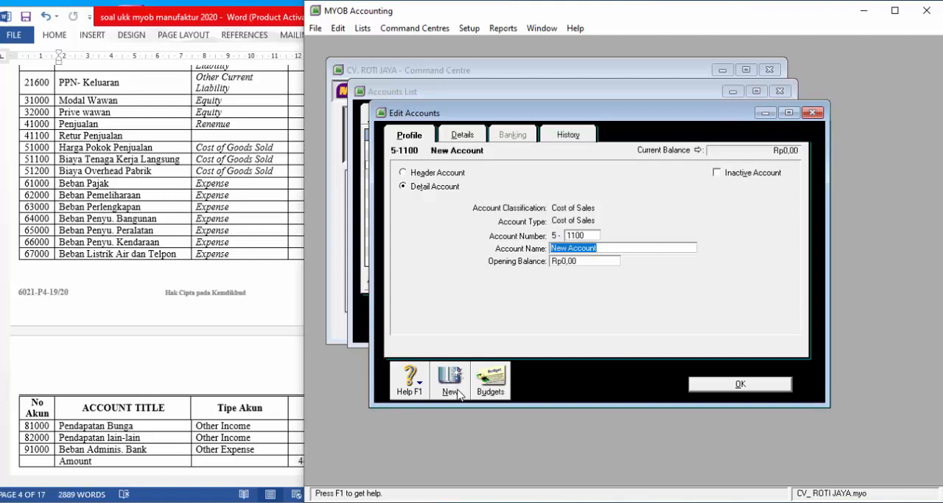
{"action": "type", "text": "BIY"}
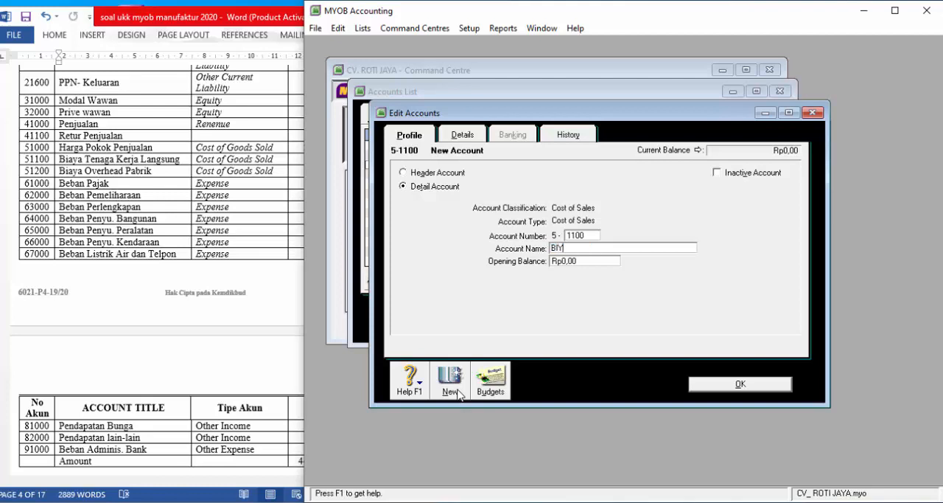
{"action": "key", "text": "BackSpace"}
{"action": "type", "text": "AYA TENAGA KERJA LANGSUNG"}
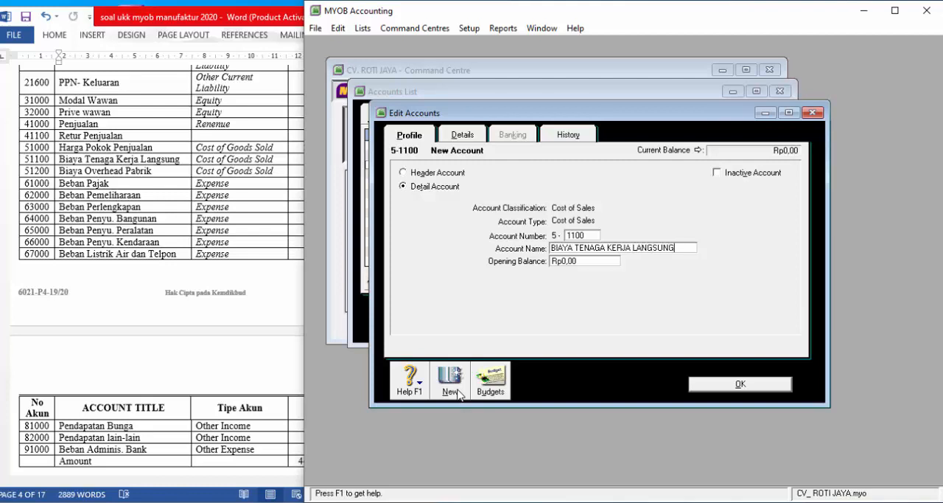
- Add the Cost of Sales account 5-1200 with the name BIAYA OVERHEAD PABRIK
{"action": "left_click", "coordinate": [458, 394]}
{"action": "type", "text": "1200"}
{"action": "key", "text": "Tab"}
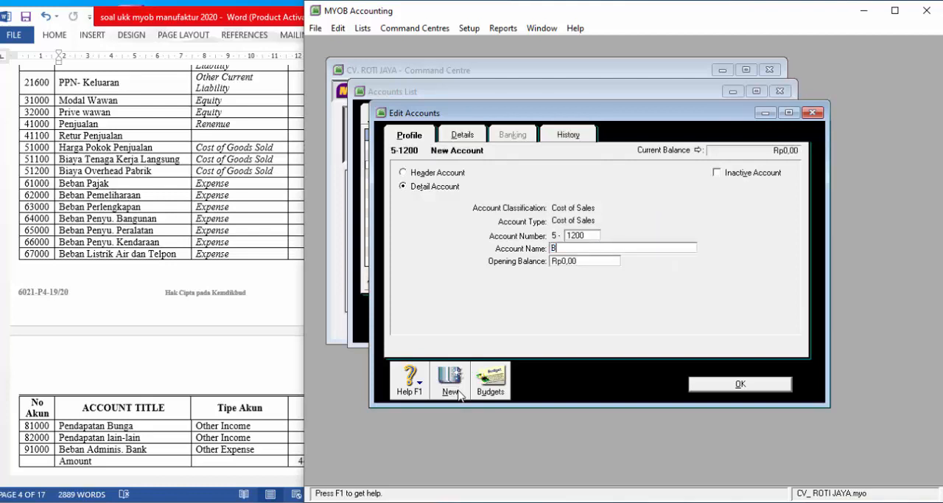
{"action": "type", "text": "BIAYA OVERHEAD PABRIK"}
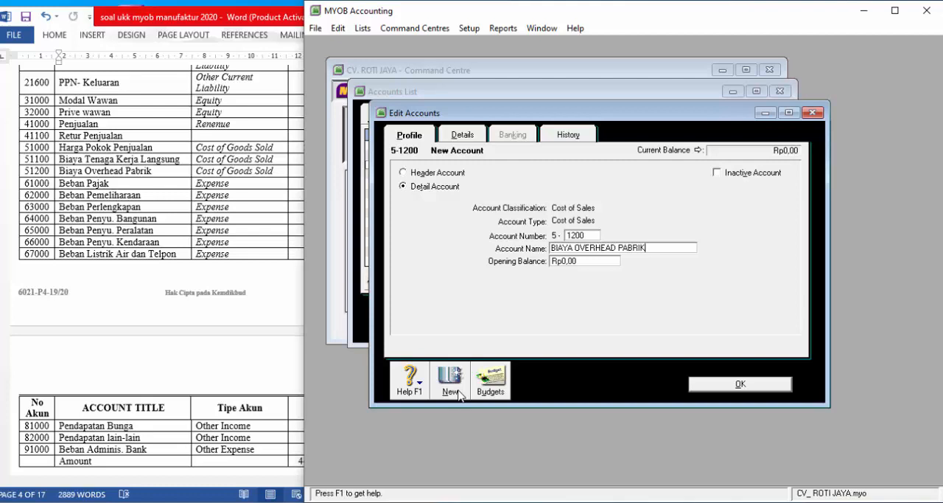
- Try to add a new Expense account with number 6-1000, and return to the accounts list
{"action": "left_click", "coordinate": [458, 395]}
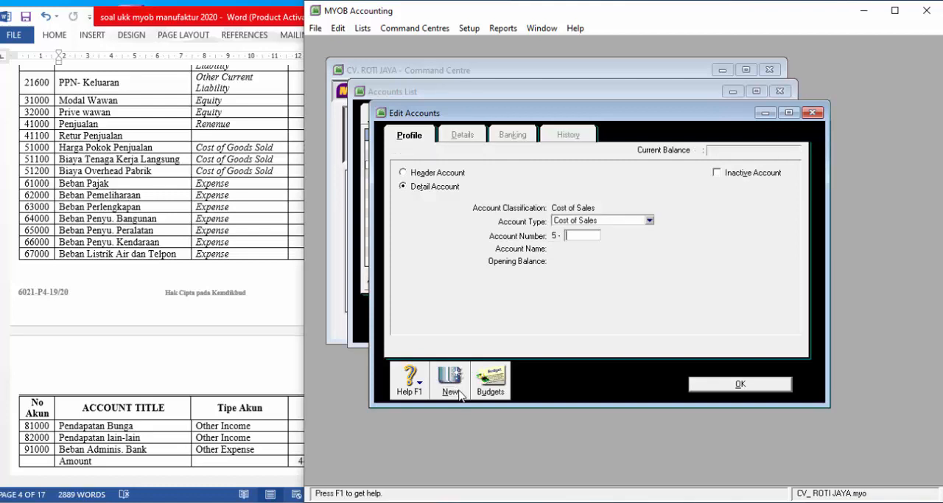
{"action": "left_click", "coordinate": [624, 221]}
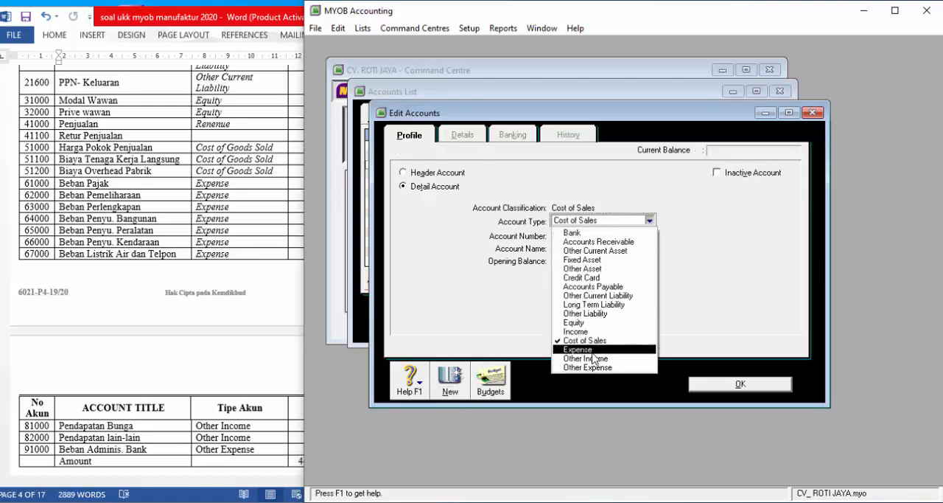
{"action": "left_click", "coordinate": [594, 351]}
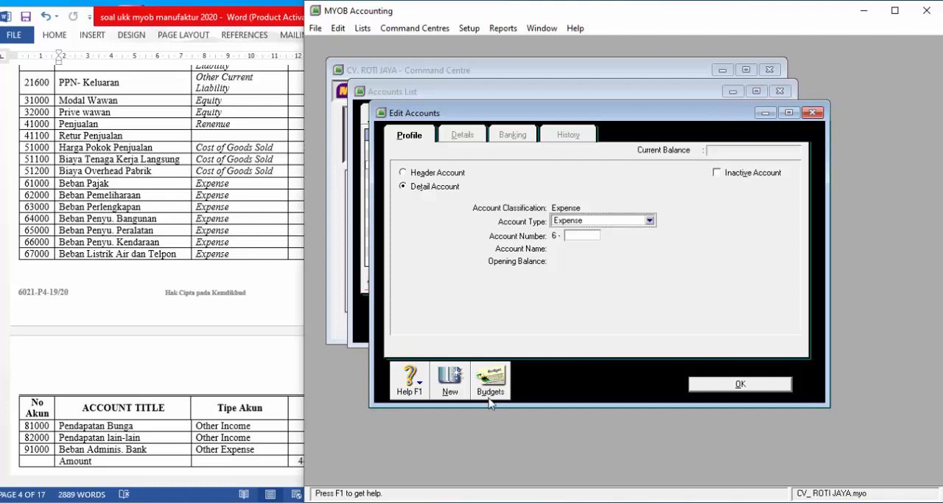
{"action": "key", "text": "Tab"}
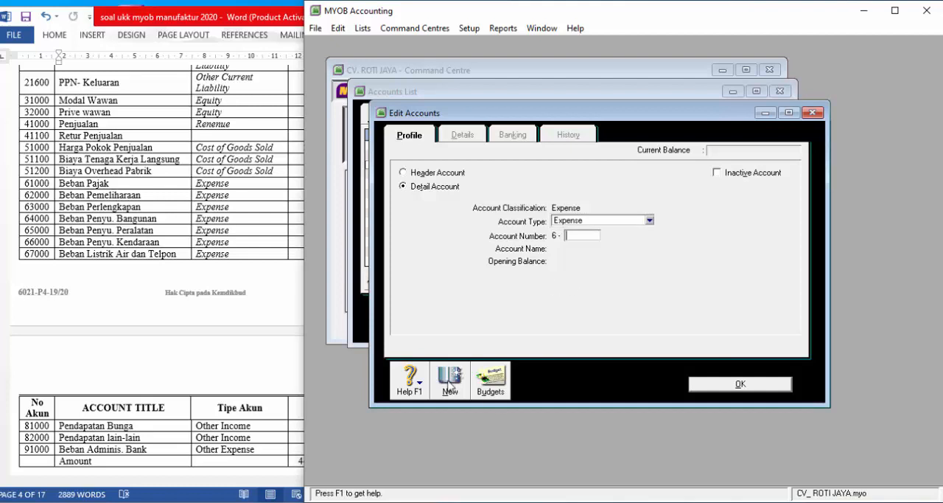
{"action": "type", "text": "1000"}
{"action": "key", "text": "Tab"}
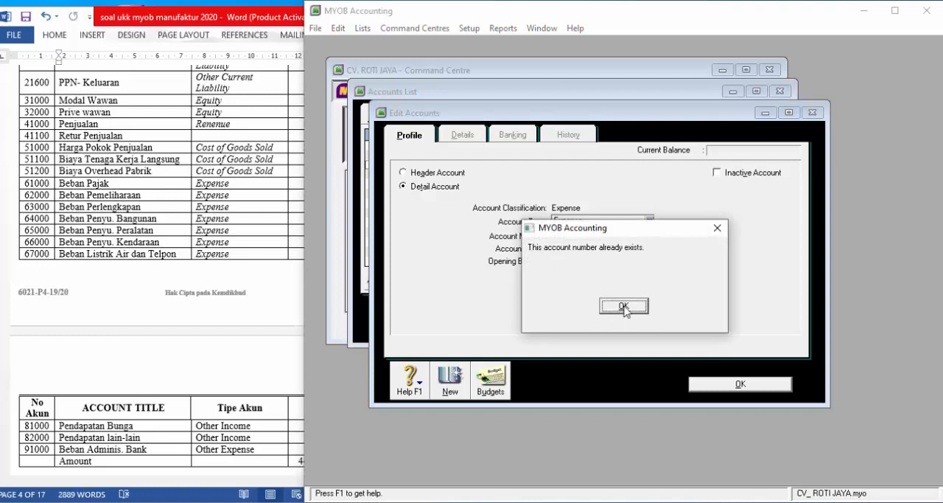
{"action": "left_click", "coordinate": [624, 305]}
{"action": "left_click", "coordinate": [737, 384]}
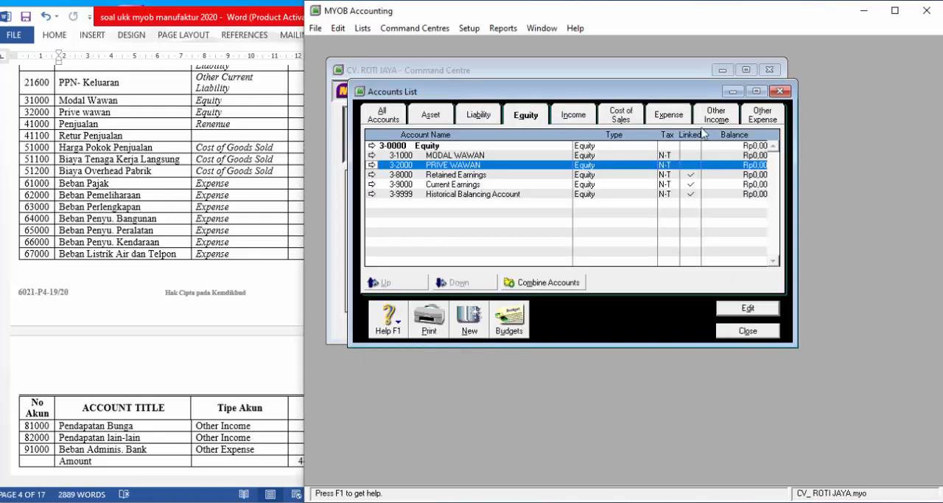
- Rename the existing Expense account 6-1000, Bank Charges, to BEBAN PAJAK
{"action": "left_click", "coordinate": [668, 118]}
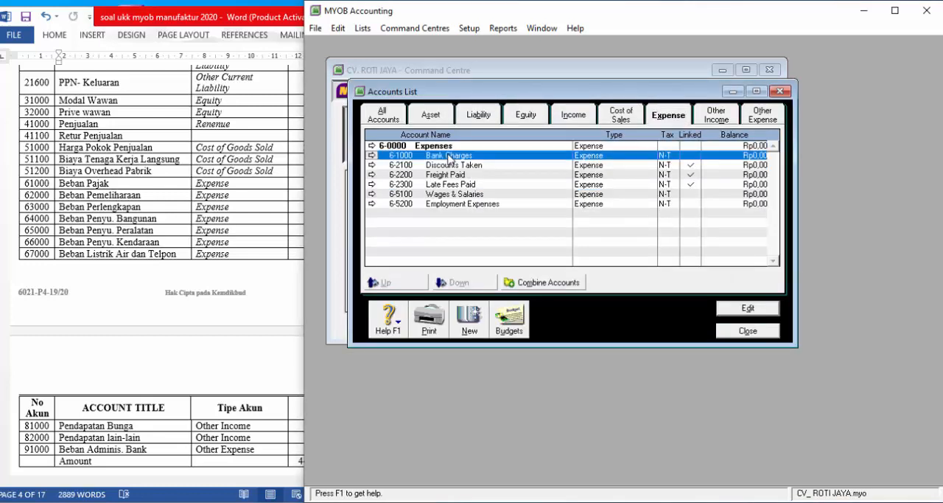
{"action": "double_click", "coordinate": [451, 155]}
{"action": "left_click", "coordinate": [610, 249]}
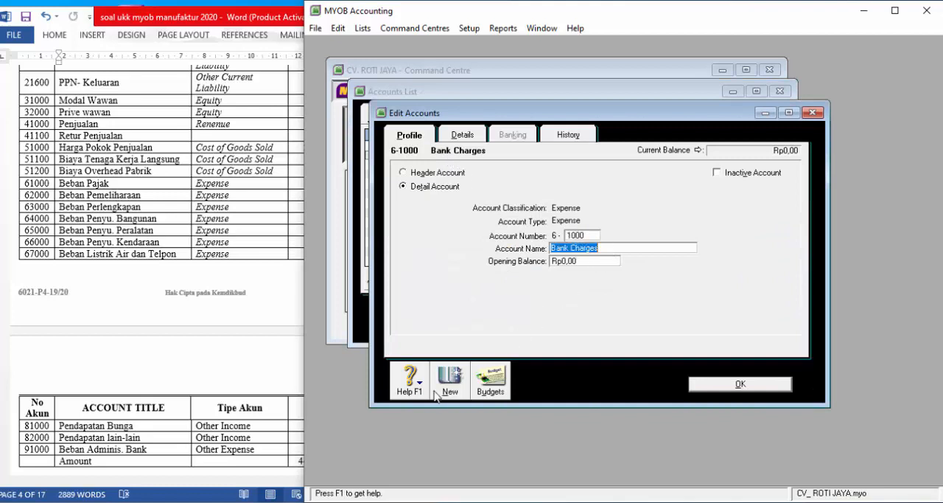
{"action": "type", "text": "BEBAN"}
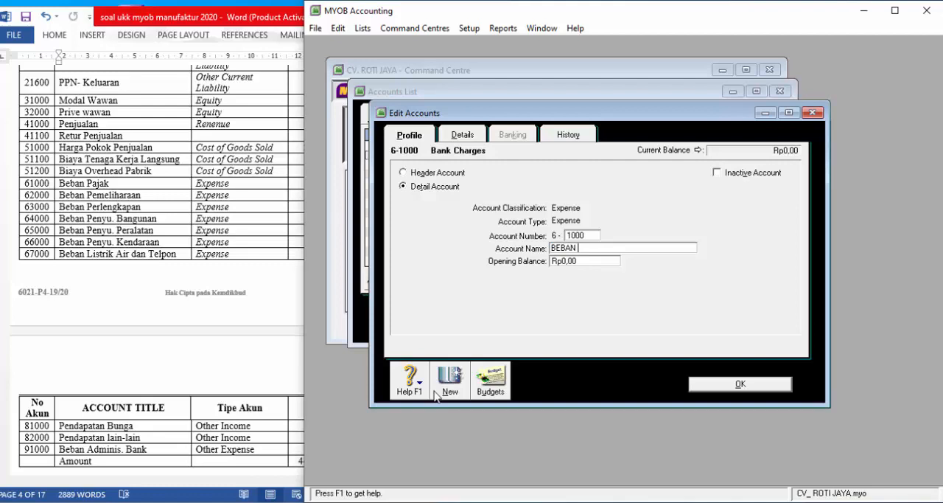
{"action": "type", "text": " PAJAK"}
{"action": "key", "text": "Tab"}
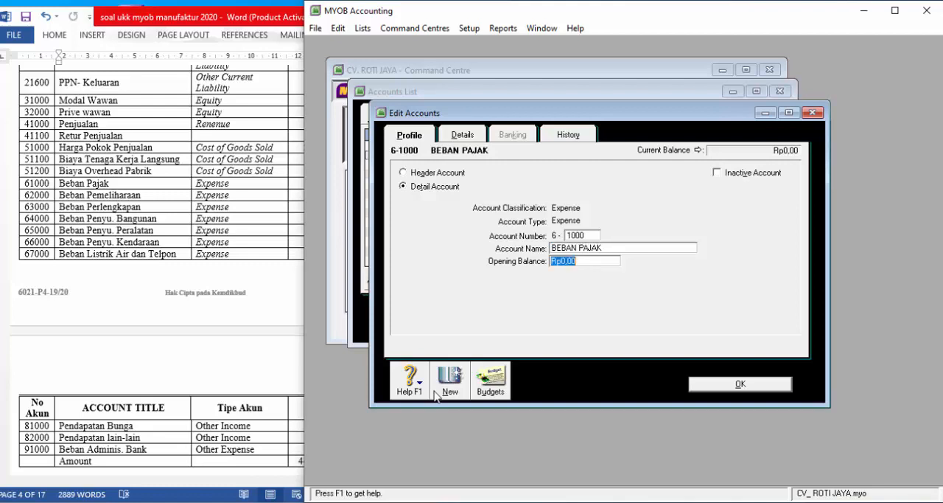
- Add a new Expense account with number 6-2000 and the name BEBAN PEMELIHARAAN
{"action": "left_click", "coordinate": [436, 393]}
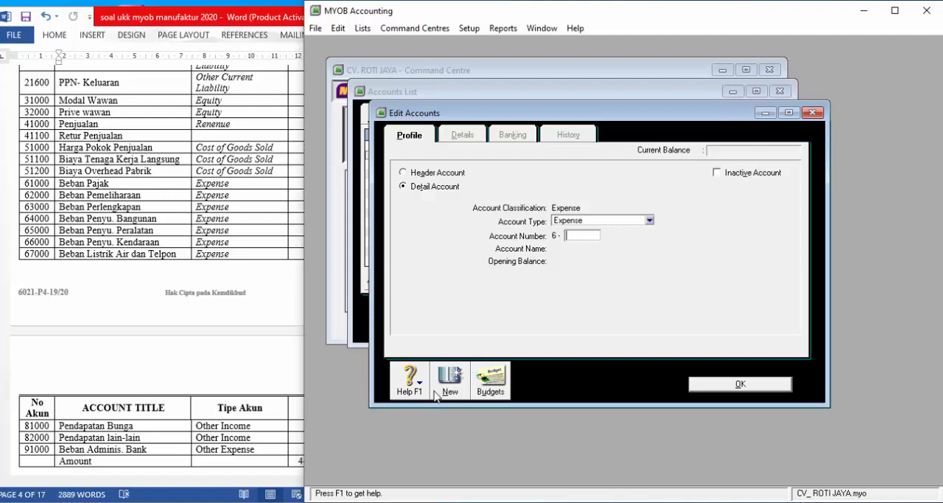
{"action": "type", "text": "2000"}
{"action": "key", "text": "Tab"}
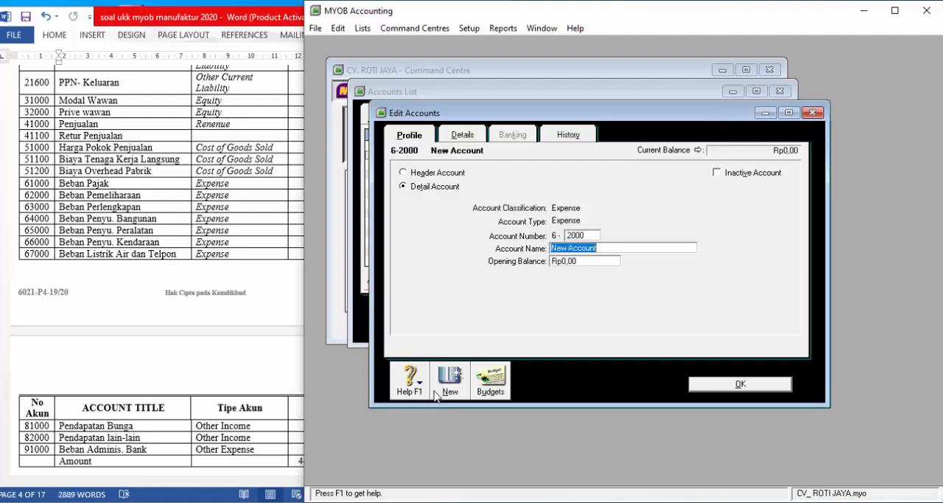
{"action": "type", "text": "BEBAN"}
{"action": "key", "text": "BackSpace"}
{"action": "key", "text": "BackSpace"}
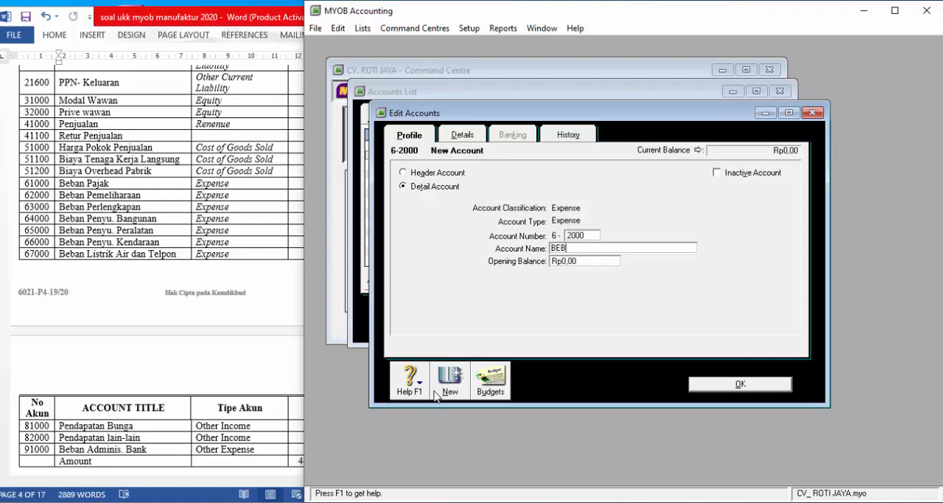
{"action": "type", "text": "AN PEMELIHARAAN"}
- Add a new Expense account with number 6-3000 and the name BEBAN PERLENGKAPAN
{"action": "left_click", "coordinate": [436, 395]}
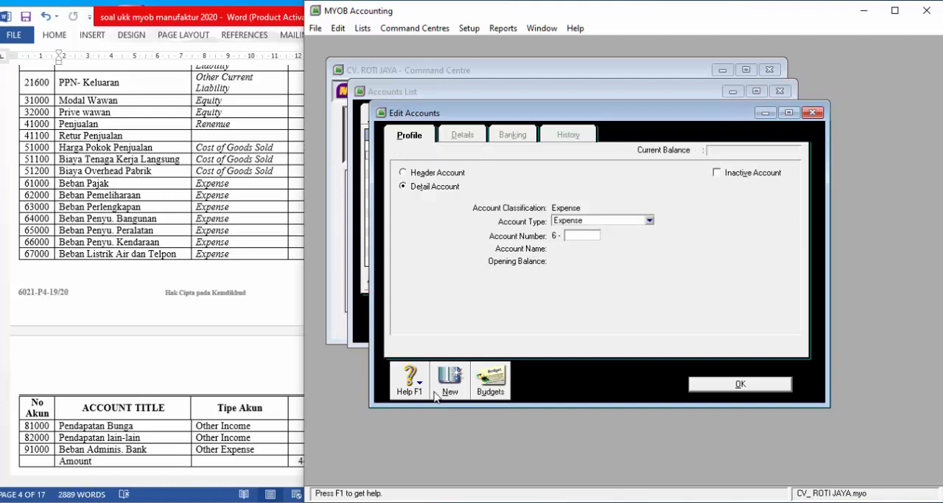
{"action": "type", "text": "3000"}
{"action": "key", "text": "Tab"}
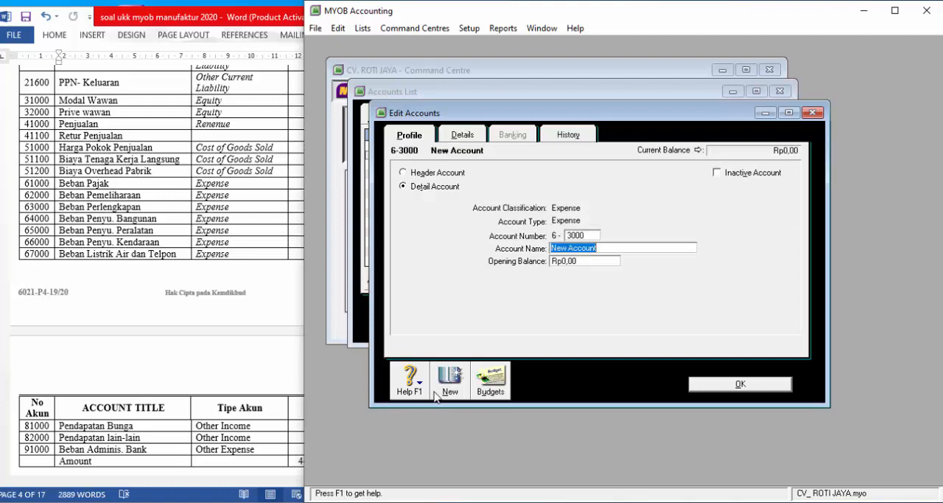
{"action": "type", "text": "BEBAN PERLENGKAPAN"}
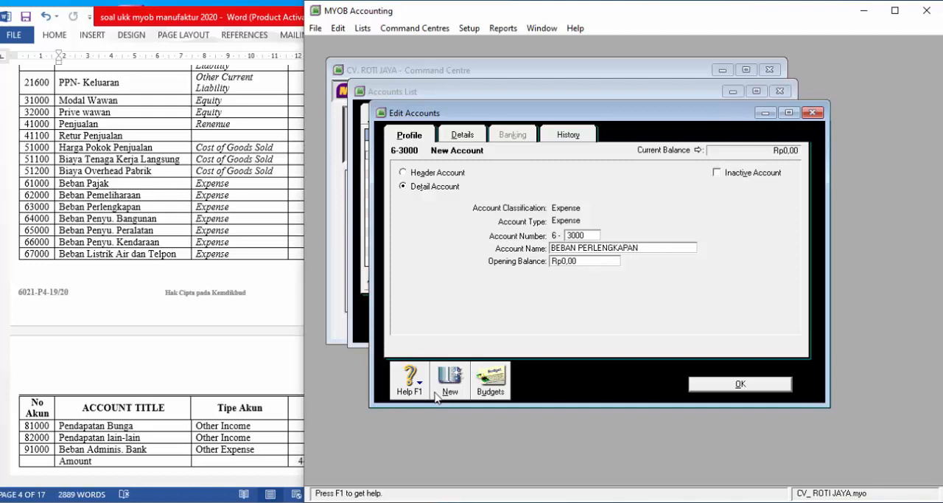
- Add a new Expense account with number 6-4000 and the name BEBAN PENY. BANGUNAN
{"action": "left_click", "coordinate": [440, 398]}
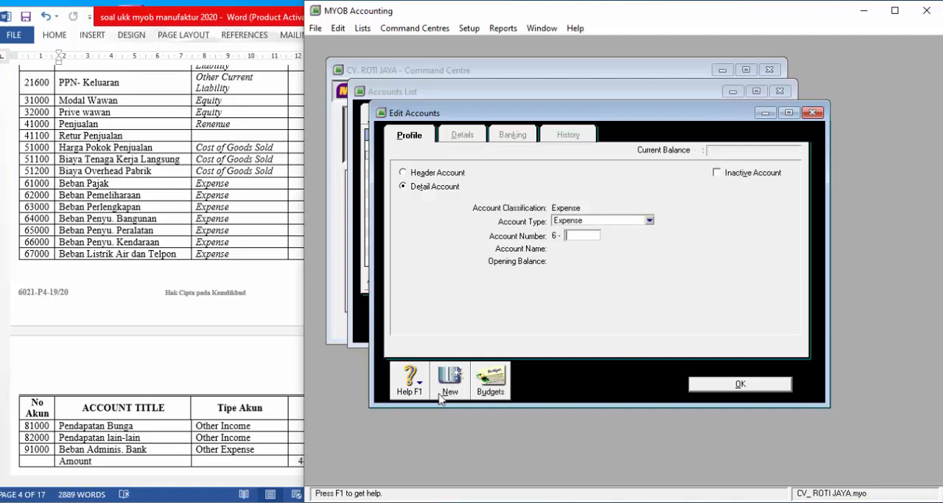
{"action": "type", "text": "4000"}
{"action": "key", "text": "Tab"}
{"action": "type", "text": "BEB"}
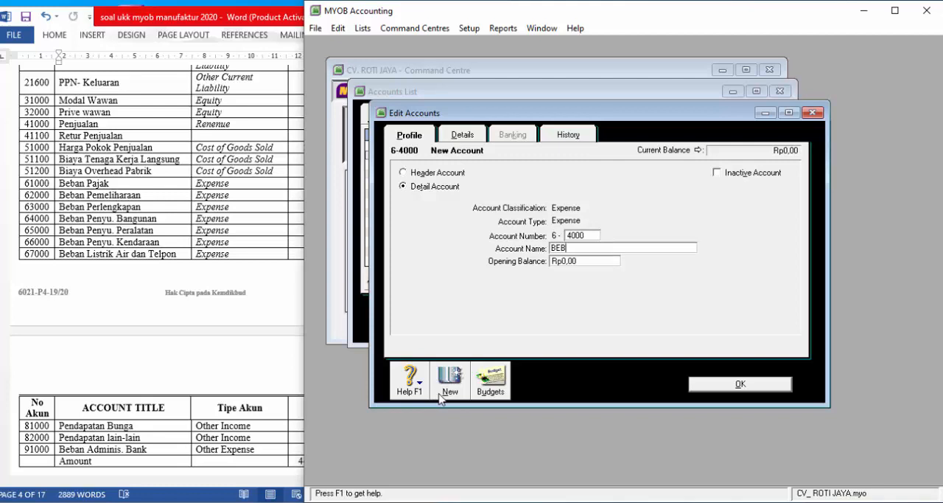
{"action": "type", "text": "AN PENY.. BANGUNAN"}
- Add a new Expense account with number 6-5000 and the name BEBAN PENY PERALATAN
{"action": "left_click", "coordinate": [441, 396]}
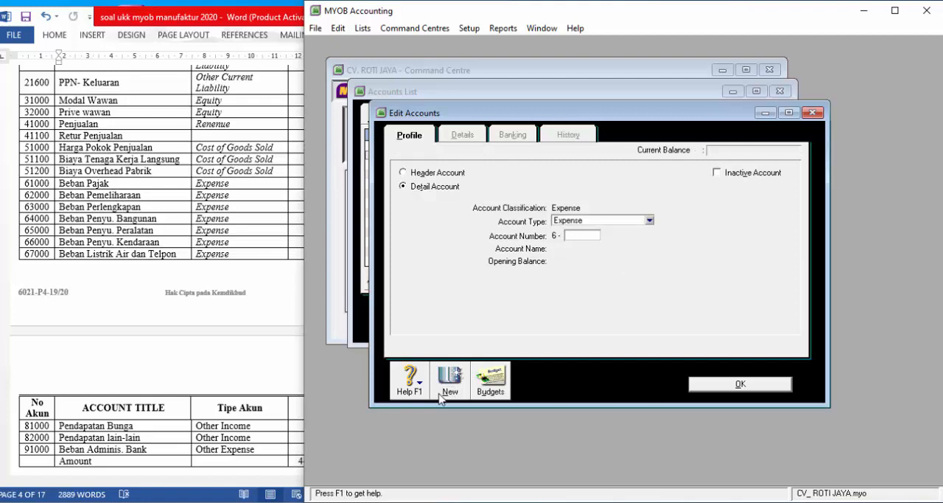
{"action": "type", "text": "5000"}
{"action": "key", "text": "Tab"}
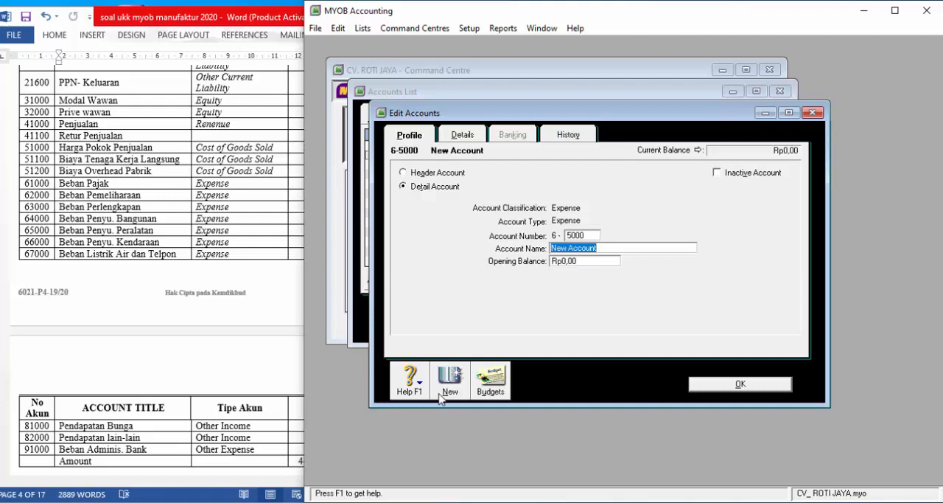
{"action": "type", "text": "BEBA"}
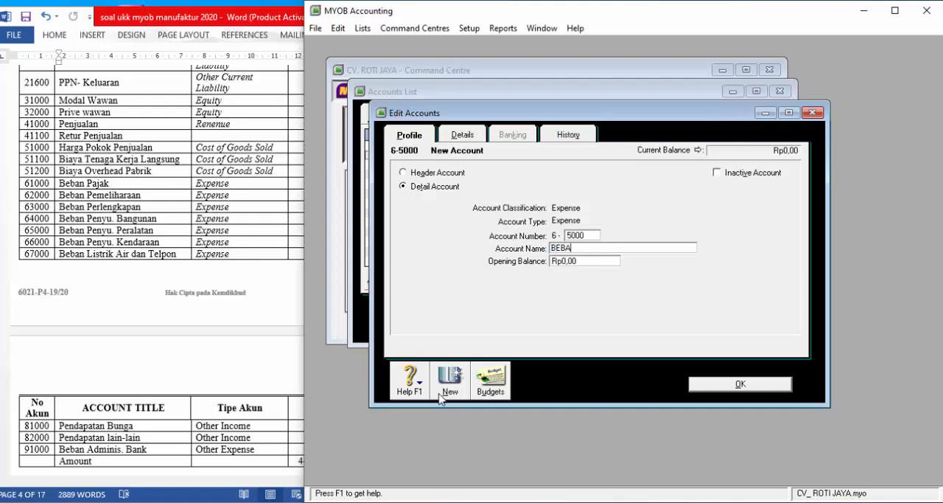
{"action": "type", "text": "N PENY PERALATAN"}
{"action": "key", "text": "Tab"}
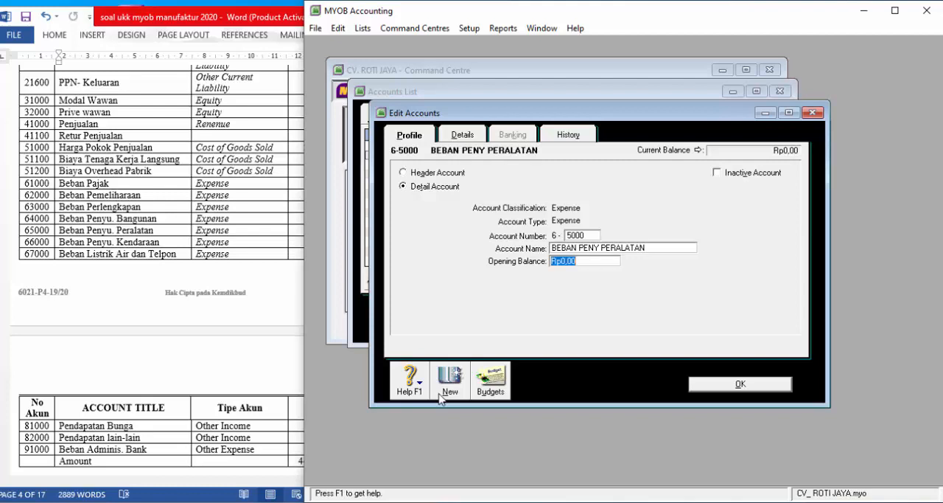
- Add a new Expense account with number 6-6000 and the name BEBAN PENY. KENDARAAN
{"action": "left_click", "coordinate": [440, 395]}
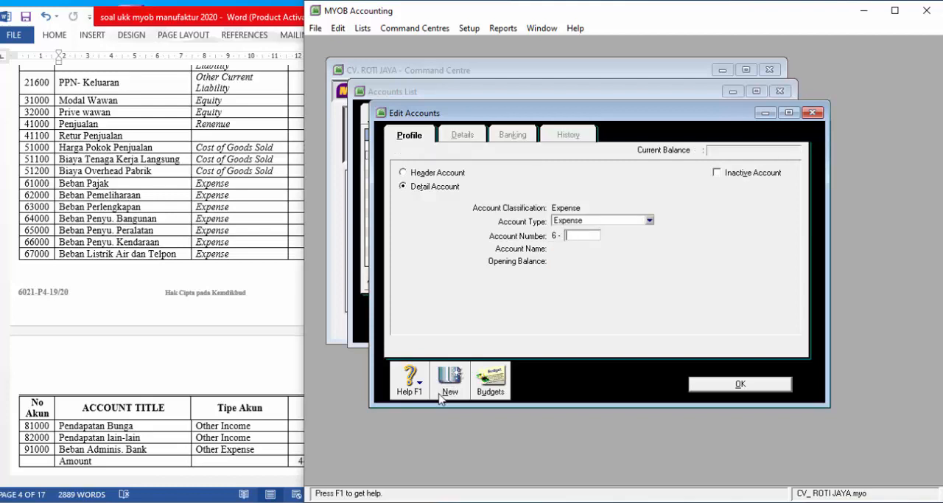
{"action": "type", "text": "6000"}
{"action": "key", "text": "Tab"}
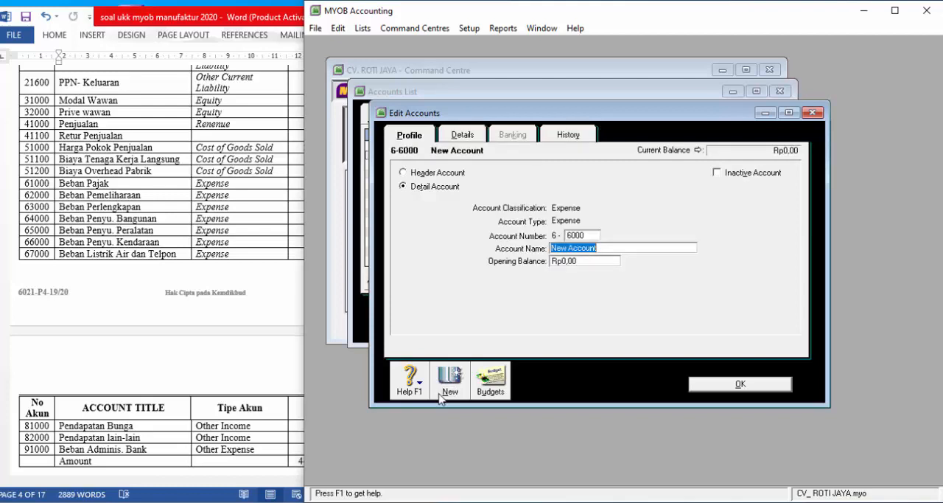
{"action": "type", "text": "BEBAN PENY. KENDARAAN"}
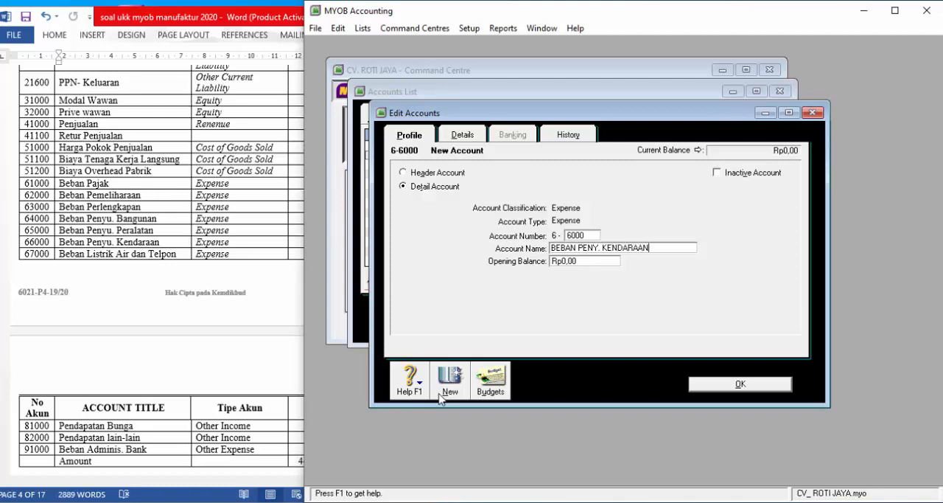
- Add a new Expense account with number 6-7000 and the name BEBAN LISTRIK AIR TELP
{"action": "left_click", "coordinate": [441, 392]}
{"action": "type", "text": "BE"}
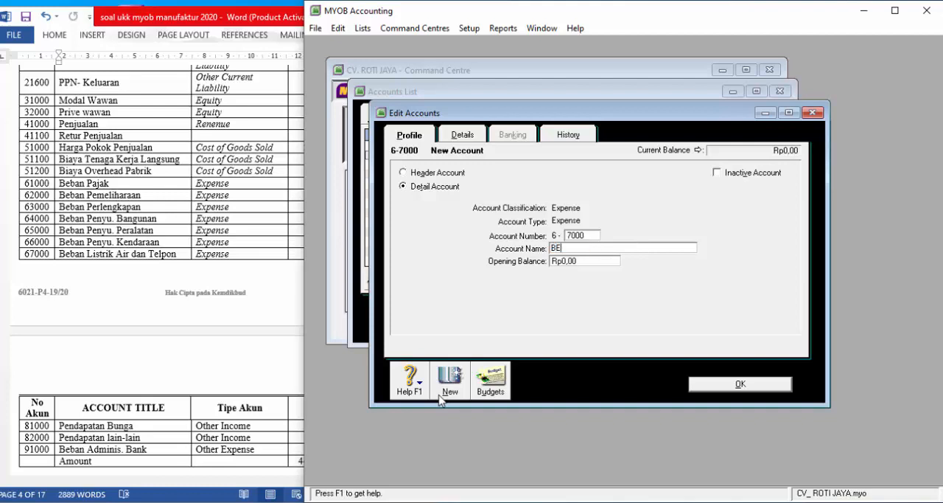
{"action": "type", "text": "B"}
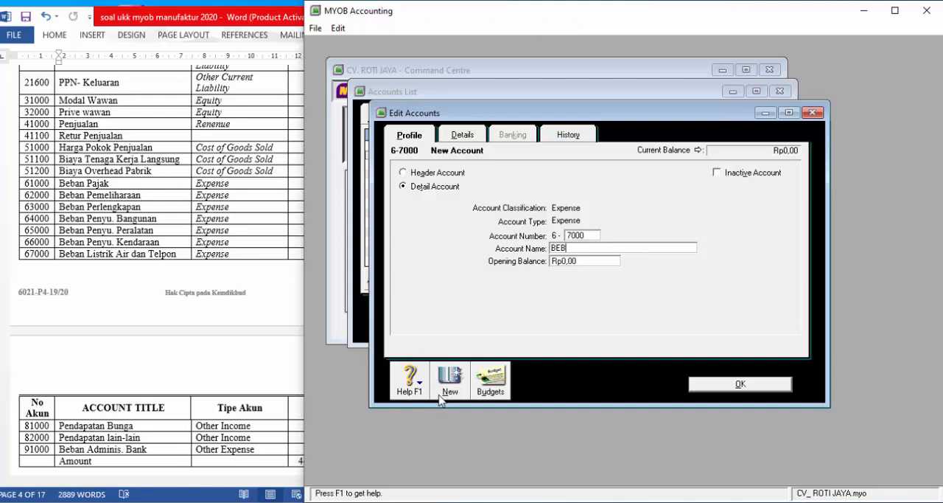
{"action": "type", "text": "AN LISTR"}
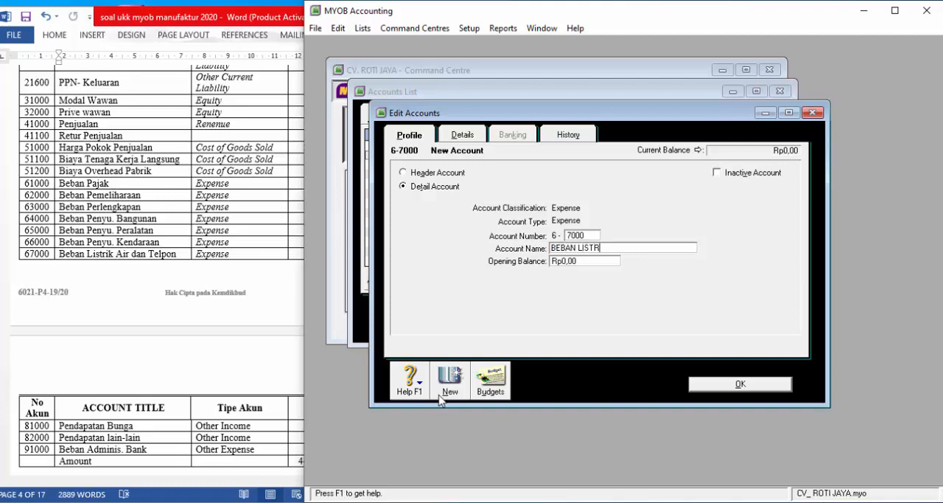
{"action": "type", "text": "IK AIR TELP"}
- Add a new account of type Other Income with number 8-1000 and the name PENDAPATAN BUNGA
{"action": "left_click", "coordinate": [440, 395]}
{"action": "left_click", "coordinate": [607, 224]}
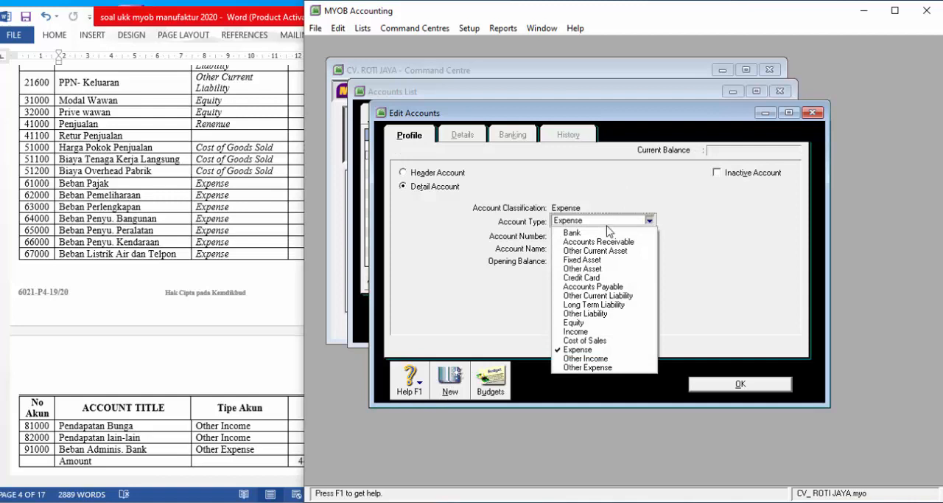
{"action": "left_click", "coordinate": [606, 358]}
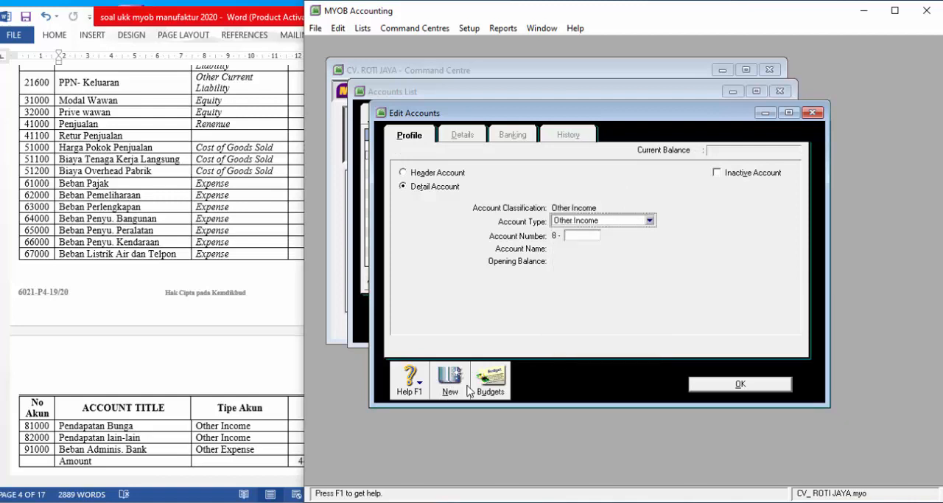
{"action": "key", "text": "Tab"}
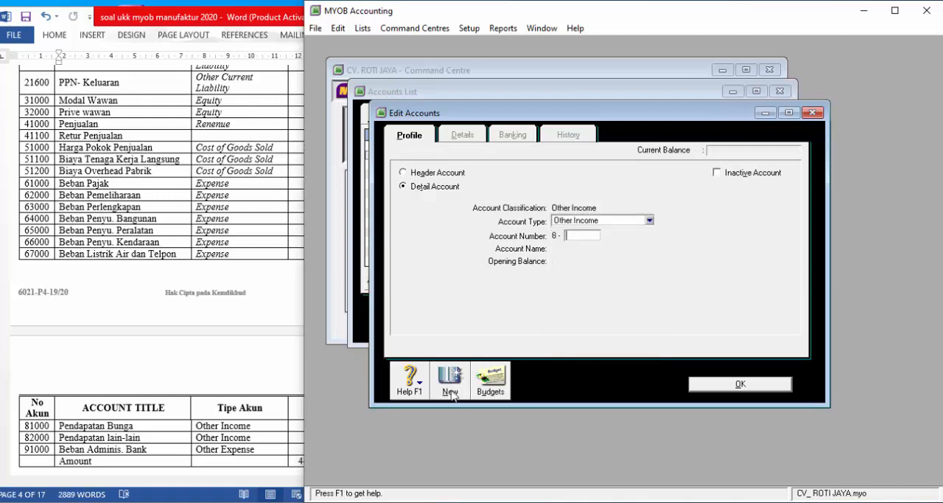
{"action": "type", "text": "1000"}
{"action": "key", "text": "Tab"}
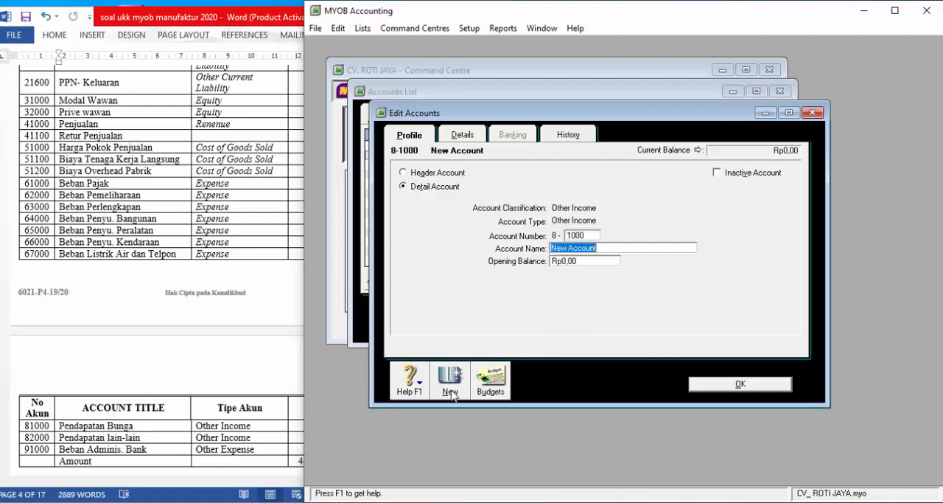
{"action": "type", "text": "PENDAPATAN "}
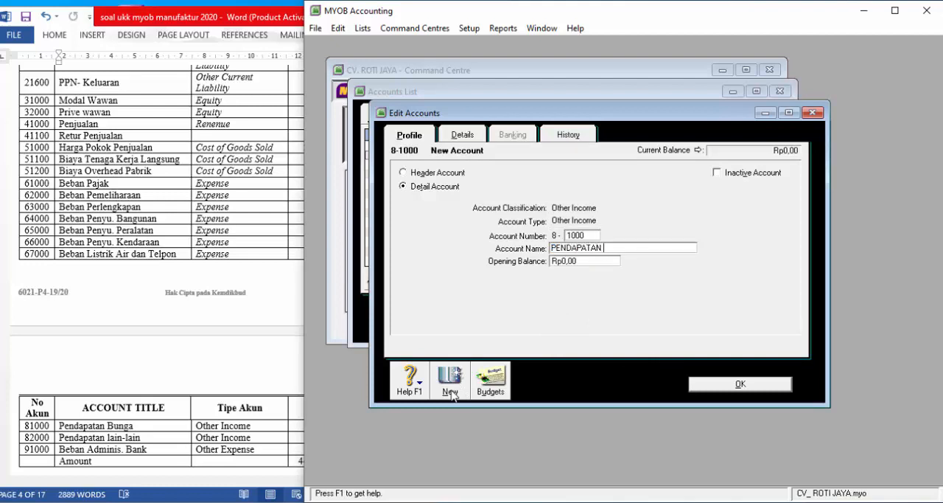
{"action": "type", "text": "BUNGA"}
- Add a new Other Income account with number 8-2000 and the name PENDAPATAN LAIN-LAIN
{"action": "left_click", "coordinate": [451, 392]}
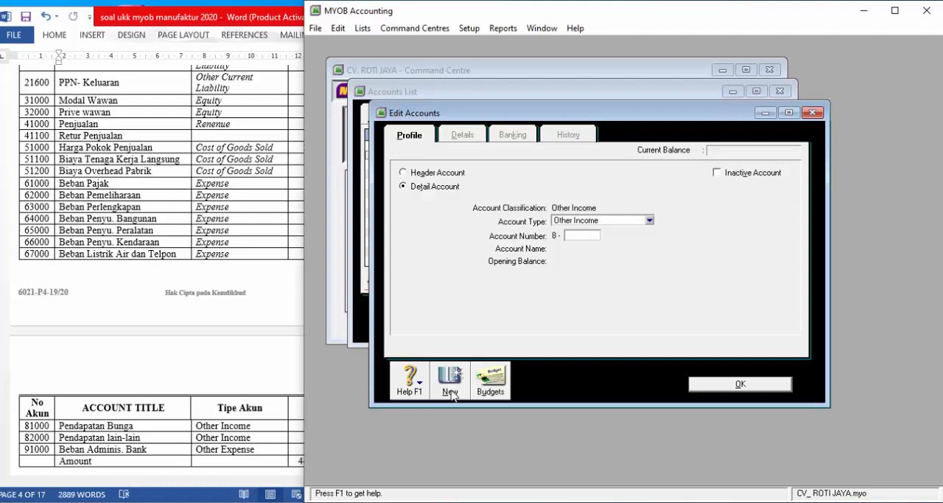
{"action": "type", "text": "2000"}
{"action": "key", "text": "Tab"}
{"action": "type", "text": "P"}
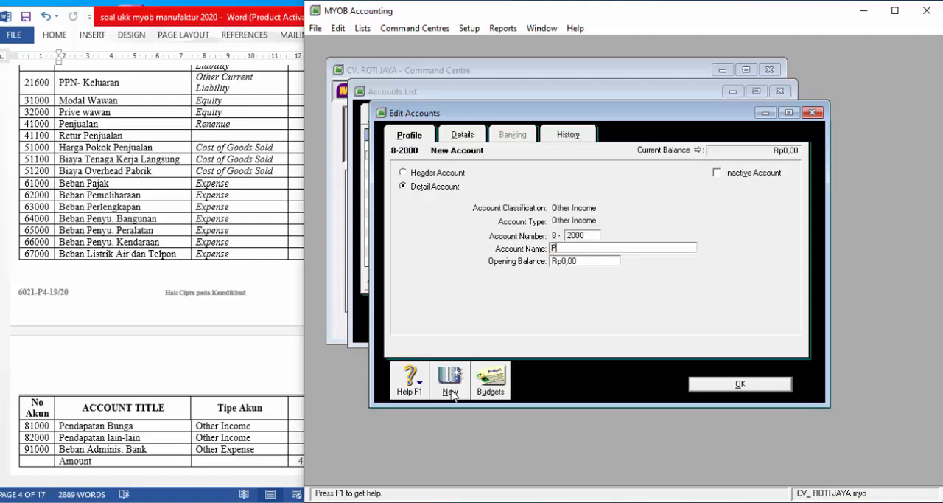
{"action": "type", "text": "ENDAPATAN LAIN-LAIN"}
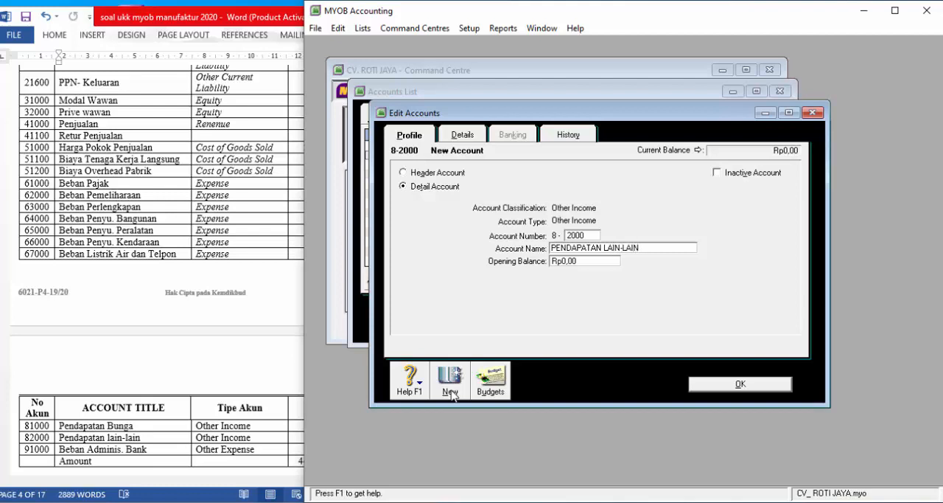
- Add a new account of type Other Expense, number 9-1000, named BEBAN ADMINISTRASI BANK, and close the accounts list
{"action": "left_click", "coordinate": [450, 393]}
{"action": "left_click", "coordinate": [615, 220]}
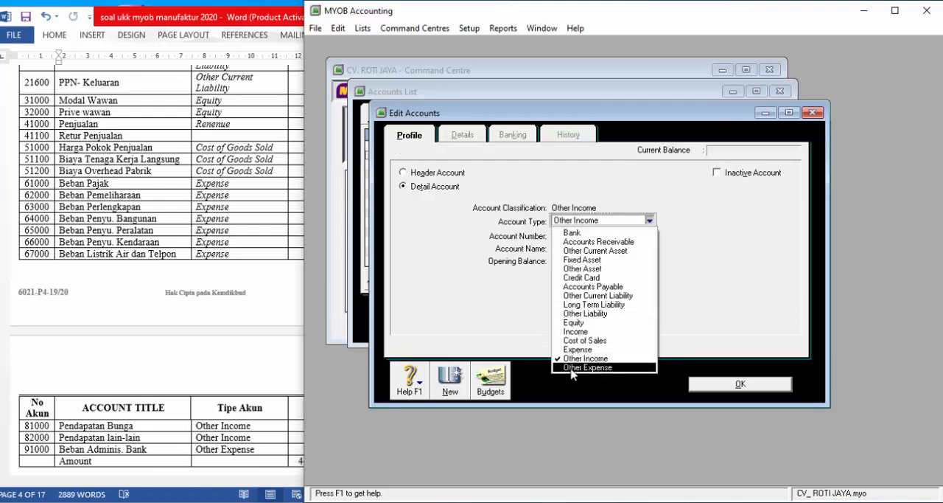
{"action": "left_click", "coordinate": [585, 368]}
{"action": "key", "text": "Tab"}
{"action": "type", "text": "1000"}
{"action": "key", "text": "Tab"}
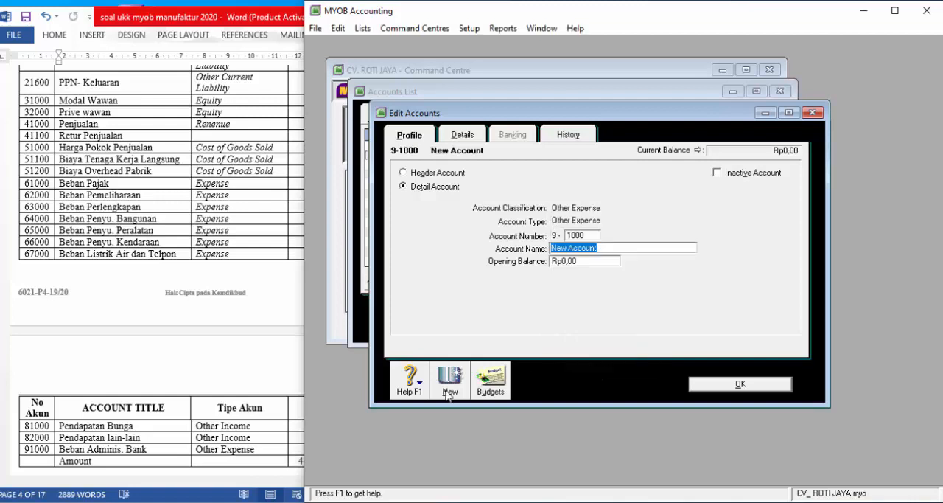
{"action": "type", "text": "BEBAN ADMI"}
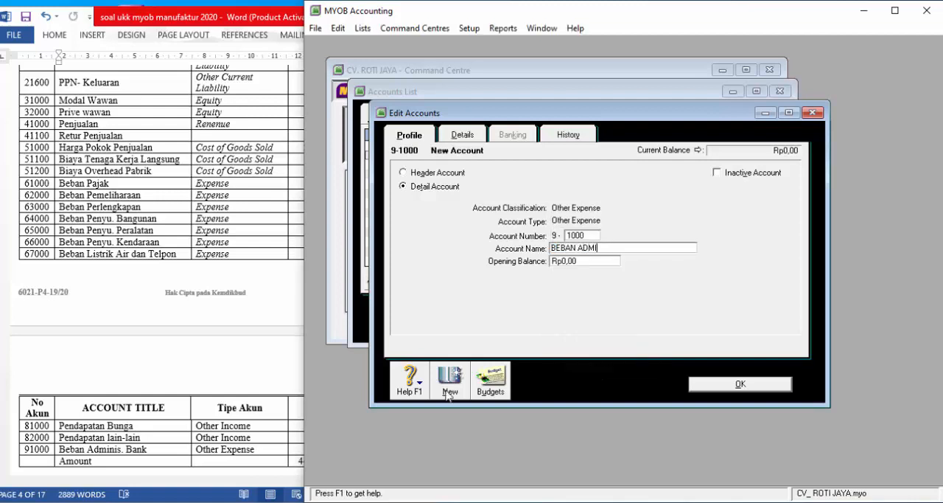
{"action": "type", "text": "NISTRASI BANK"}
{"action": "left_click", "coordinate": [716, 384]}
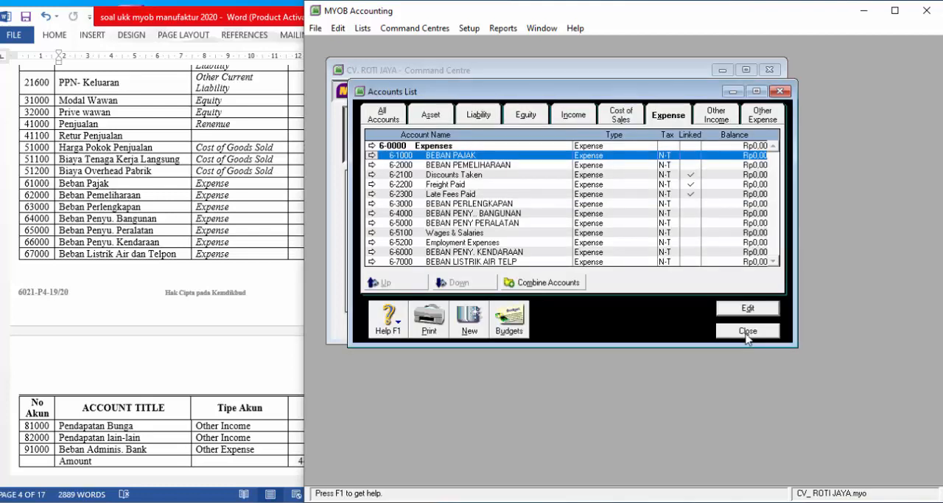
{"action": "left_click", "coordinate": [748, 330]}
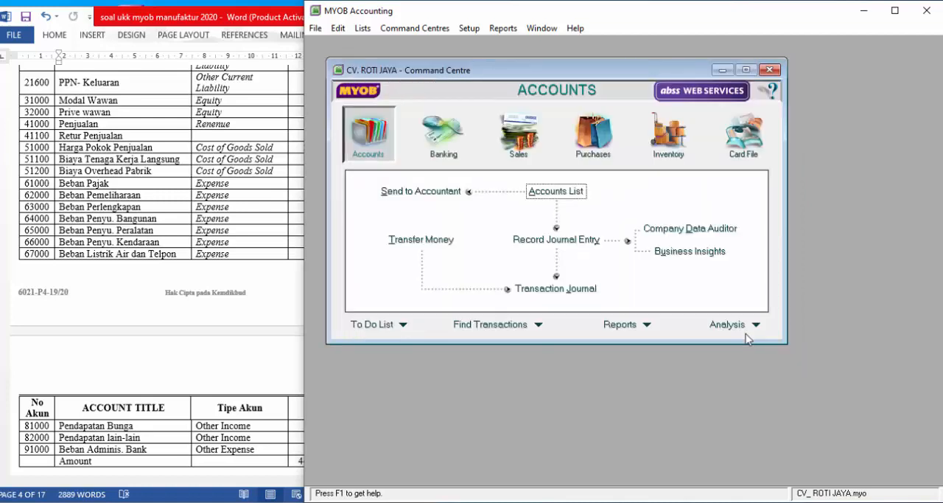
- Return to the start of the trial balance in the Word document and open the Account Opening Balances setup in MYOB
{"action": "left_click", "coordinate": [180, 237]}
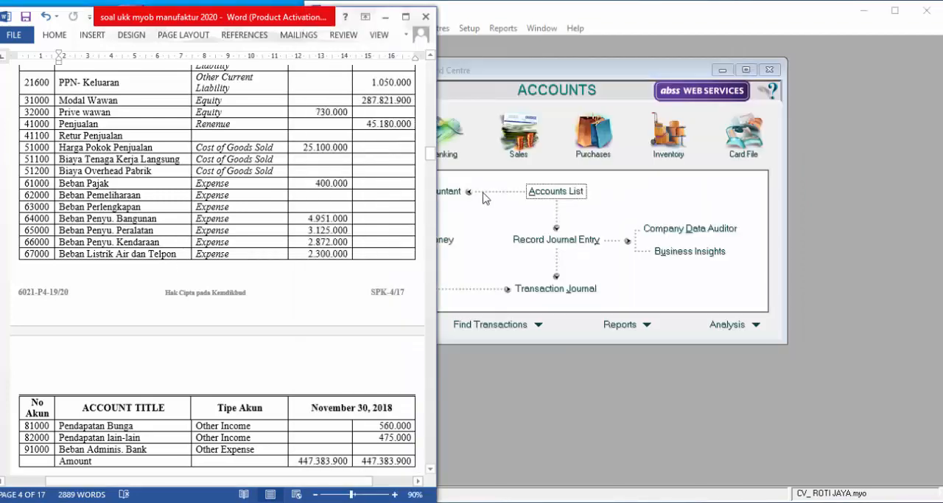
{"action": "scroll", "coordinate": [269, 200], "scroll_direction": "up", "scroll_amount": 10}
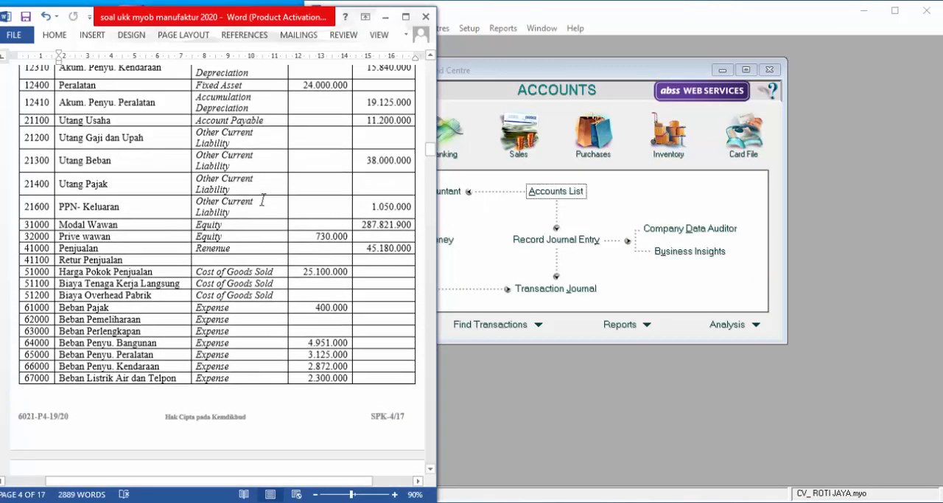
{"action": "scroll", "coordinate": [260, 202], "scroll_direction": "up", "scroll_amount": 2}
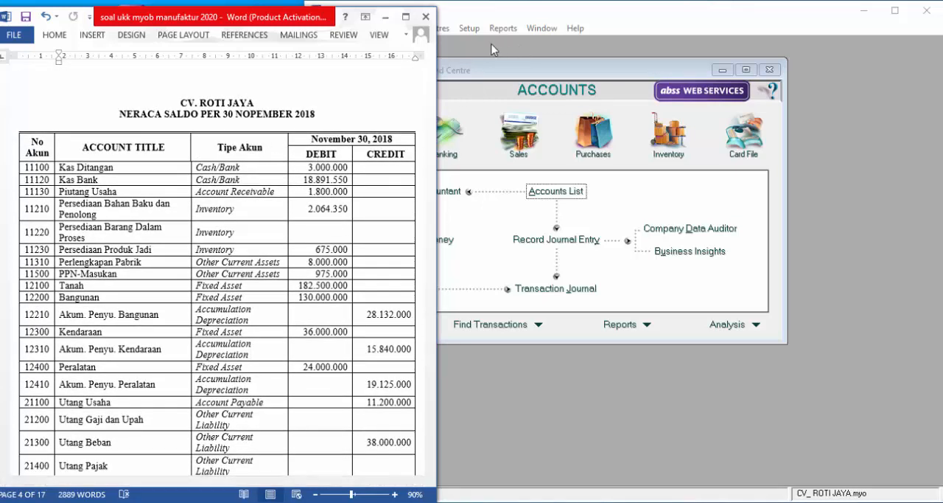
{"action": "left_click", "coordinate": [475, 33]}
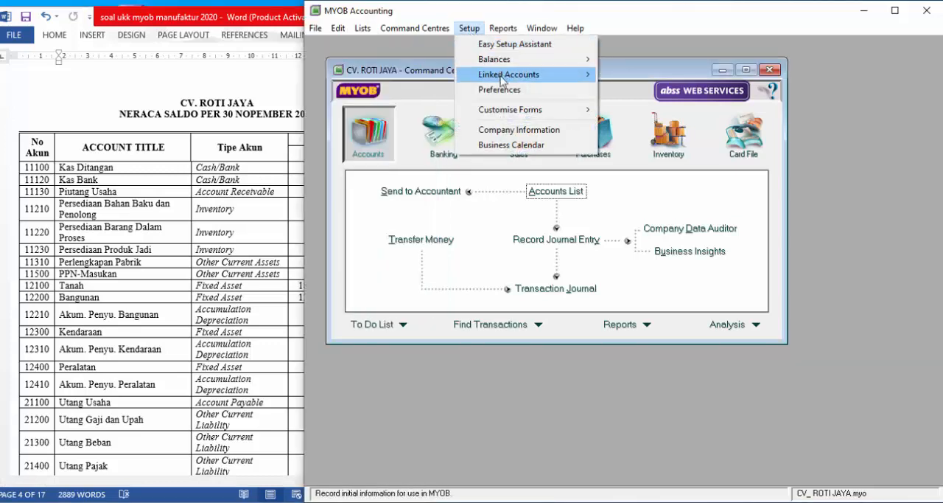
{"action": "mouse_move", "coordinate": [505, 64]}
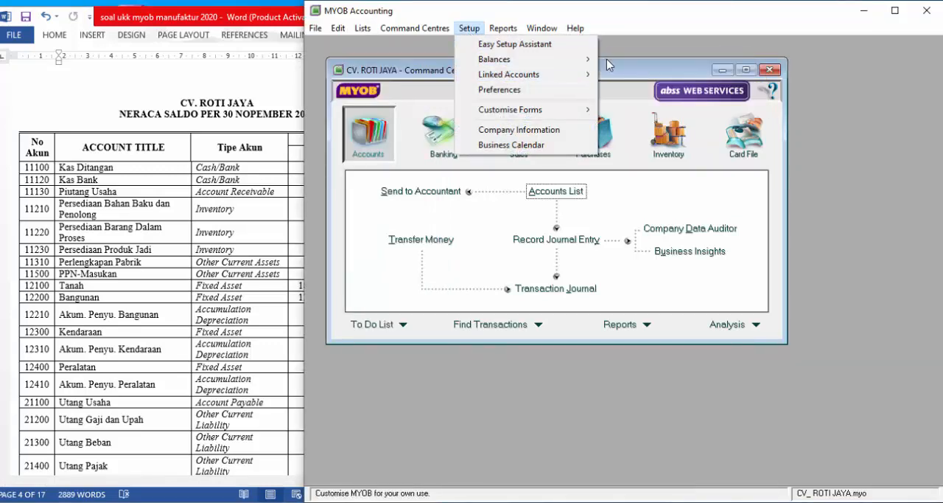
{"action": "mouse_move", "coordinate": [590, 63]}
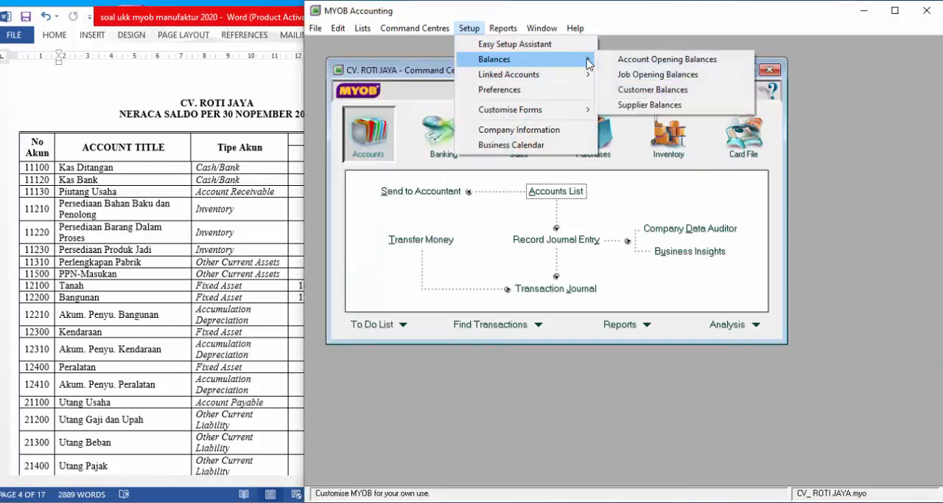
{"action": "left_click", "coordinate": [641, 64]}
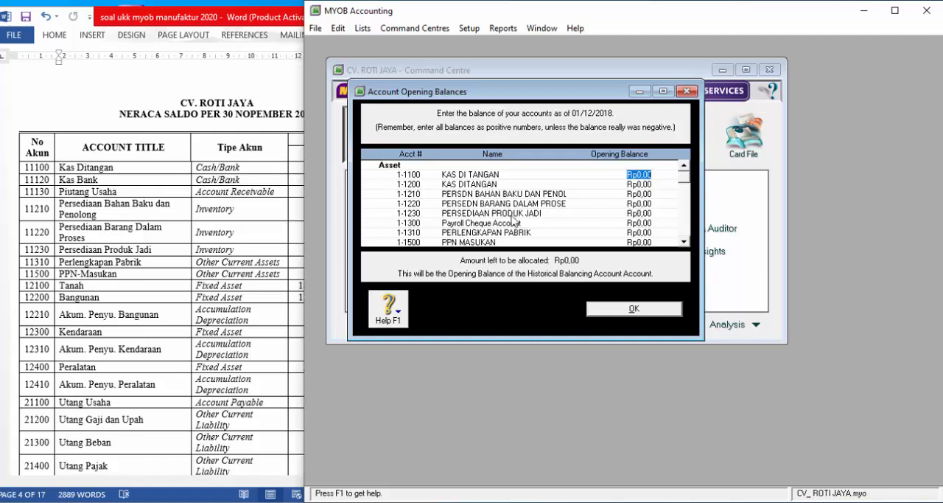
- Narrow the MYOB window to uncover the trial balance amounts and enter opening balances of 3.000.000 for account 1-1100 and 18.891.550 for 1-1200
{"action": "left_click_drag", "start_coordinate": [305, 207], "coordinate": [418, 206]}
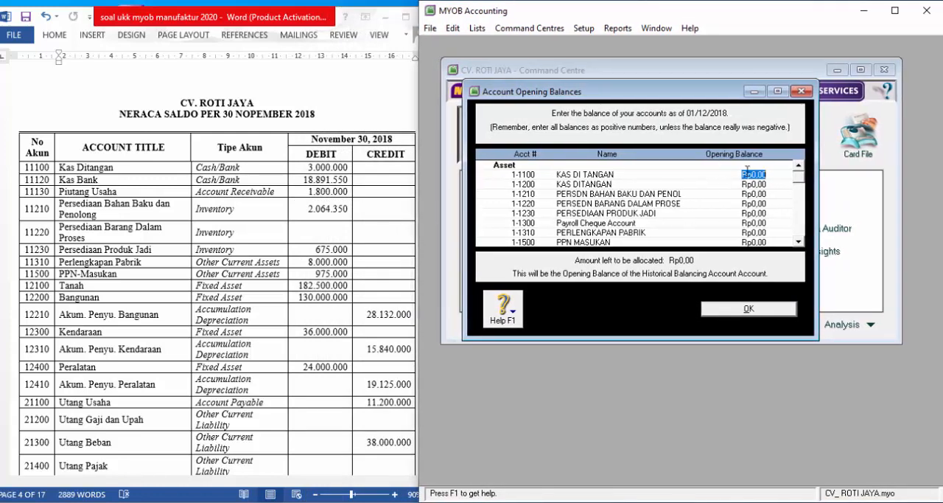
{"action": "type", "text": "3.000.00"}
{"action": "key", "text": "Tab"}
{"action": "type", "text": "1"}
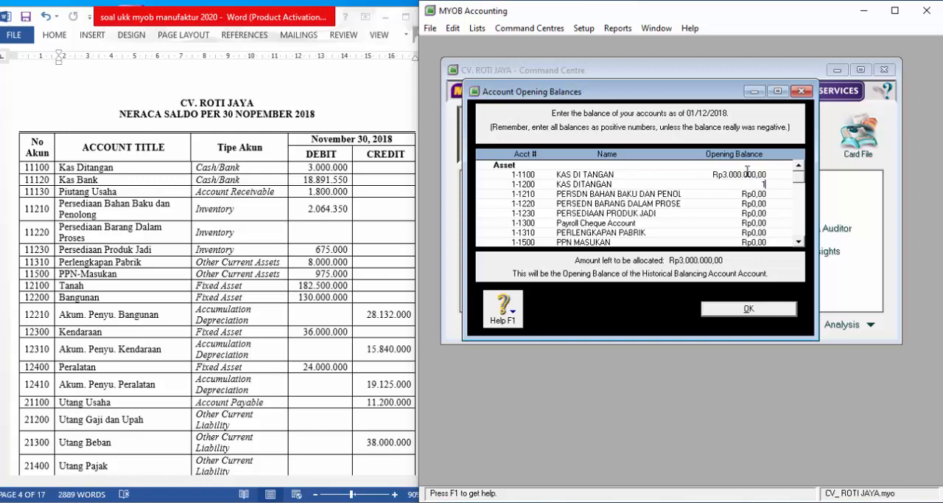
{"action": "type", "text": "8.891.55"}
{"action": "type", "text": "0"}
{"action": "key", "text": "Tab"}
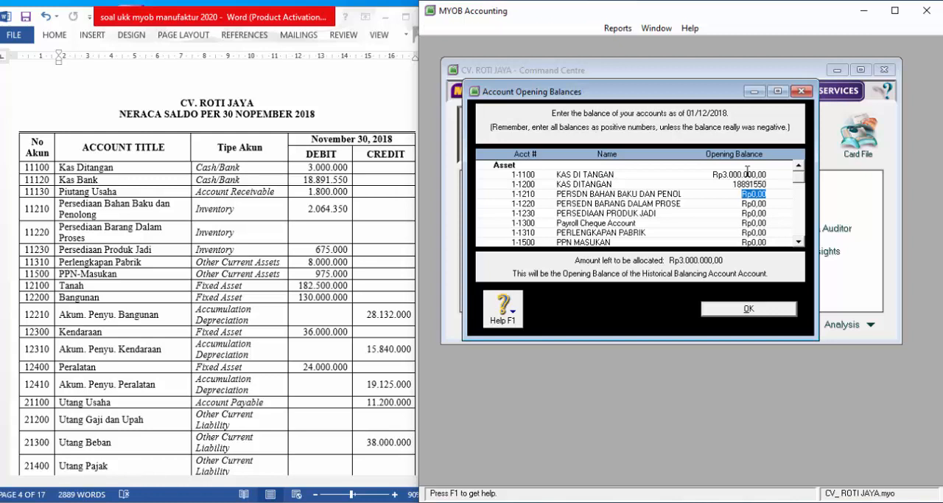
- Enter opening balances of 1.800.000 for account 1-1210 and 2.064.350 for account 1-1220
{"action": "type", "text": "1800000"}
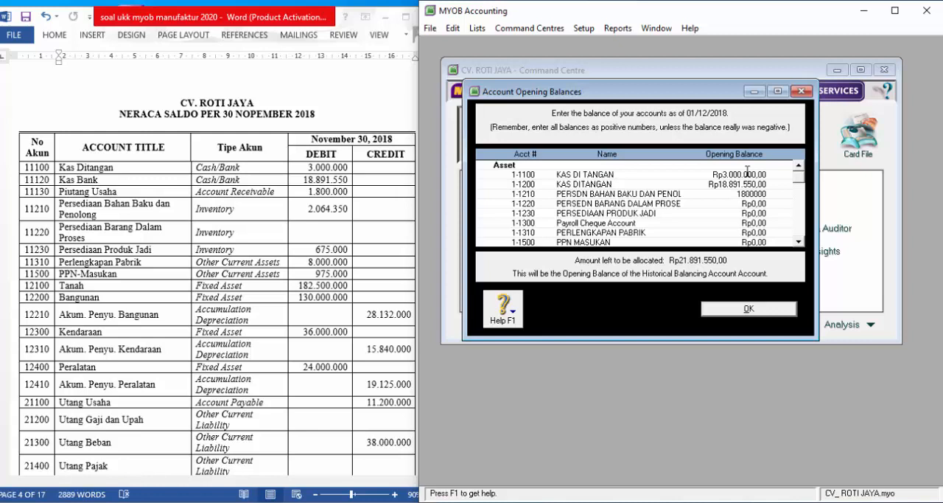
{"action": "key", "text": "Tab"}
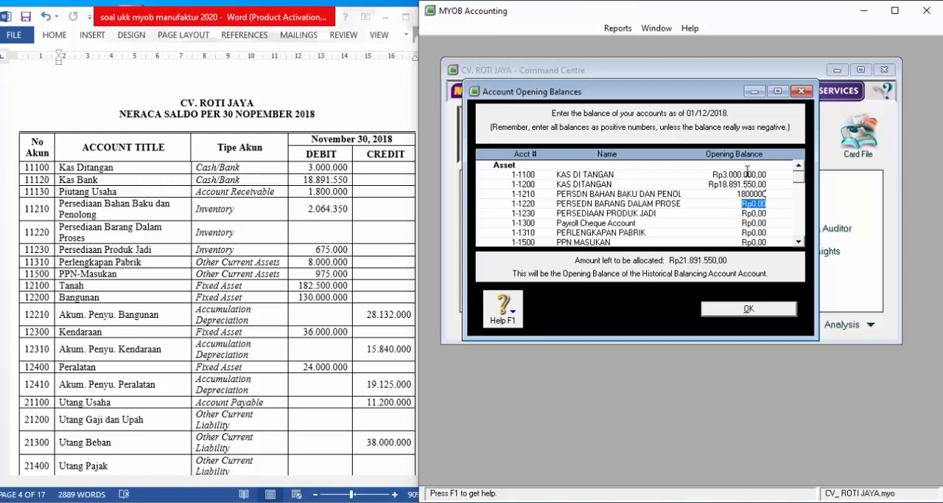
{"action": "type", "text": "2.064"}
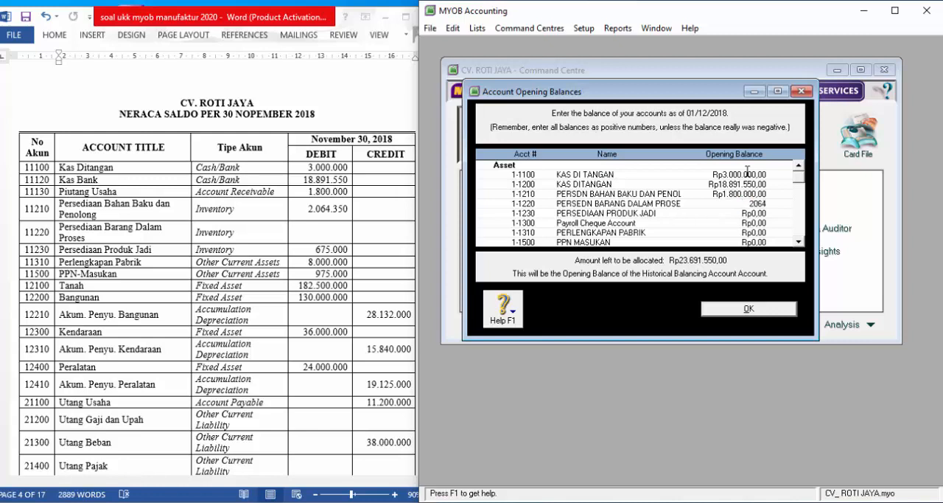
{"action": "type", "text": ".350"}
{"action": "key", "text": "Tab"}
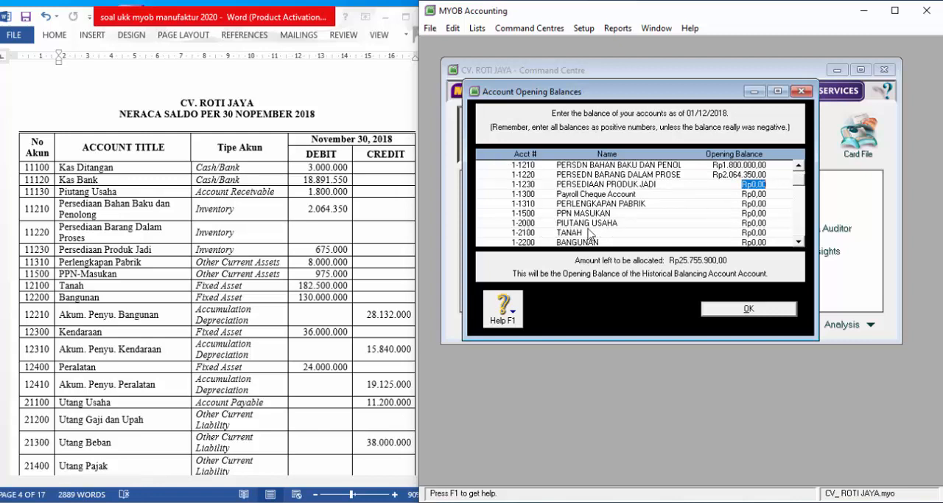
- Accept the opening balances, renumber the PIUTANG USAHA asset account to 1-1130 in the accounts list, and close the list
{"action": "left_click", "coordinate": [728, 310]}
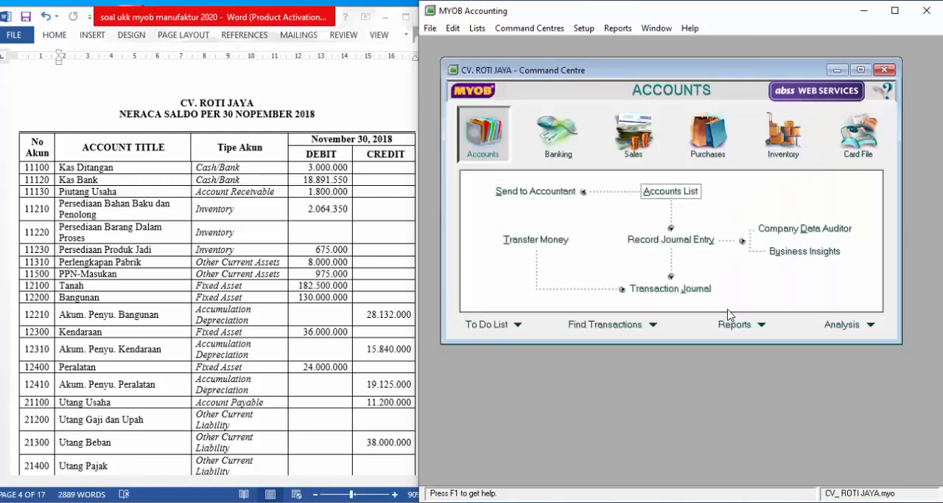
{"action": "left_click", "coordinate": [667, 191]}
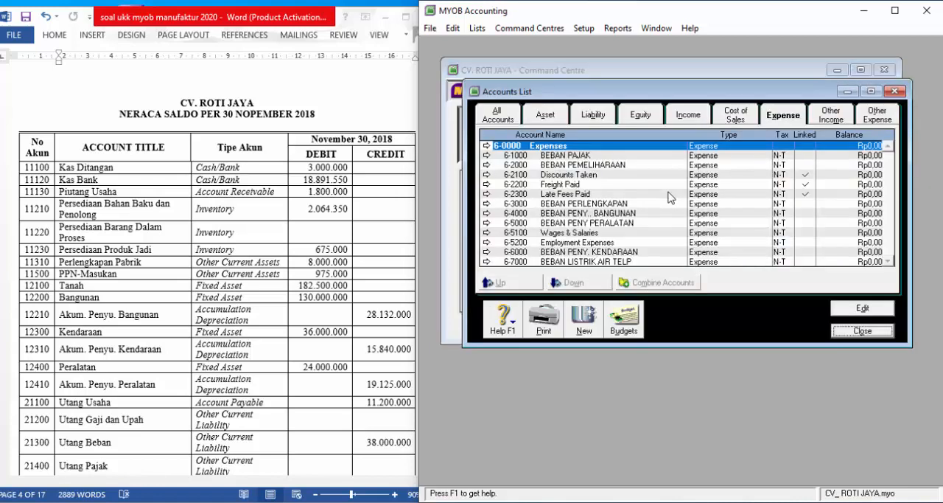
{"action": "left_click", "coordinate": [551, 120]}
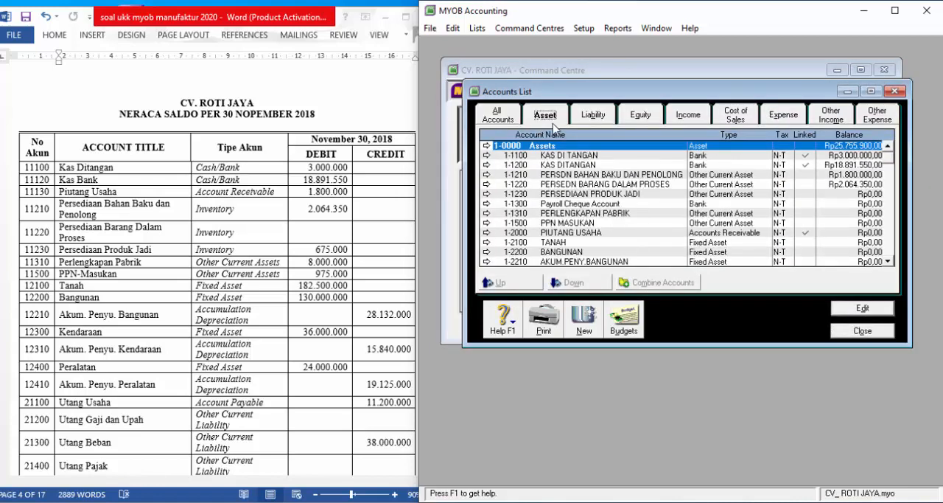
{"action": "double_click", "coordinate": [567, 232]}
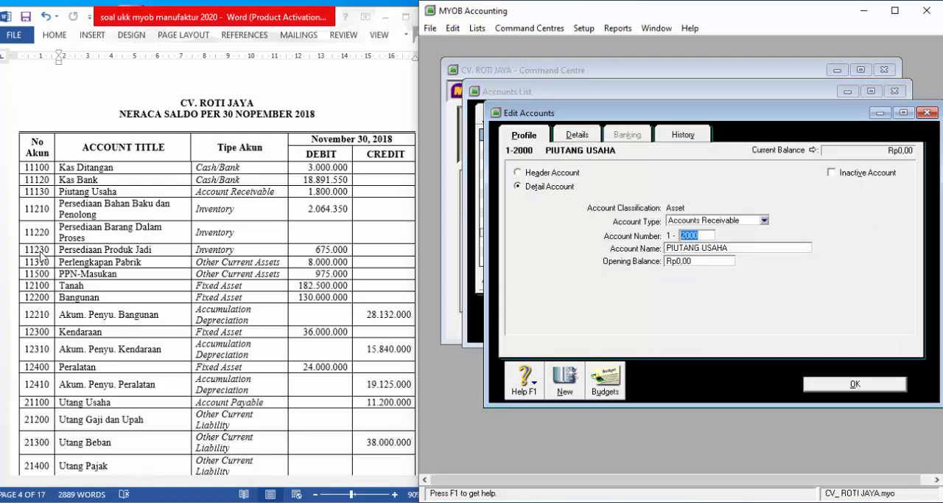
{"action": "type", "text": "11"}
{"action": "key", "text": "BackSpace"}
{"action": "type", "text": "130"}
{"action": "key", "text": "Tab"}
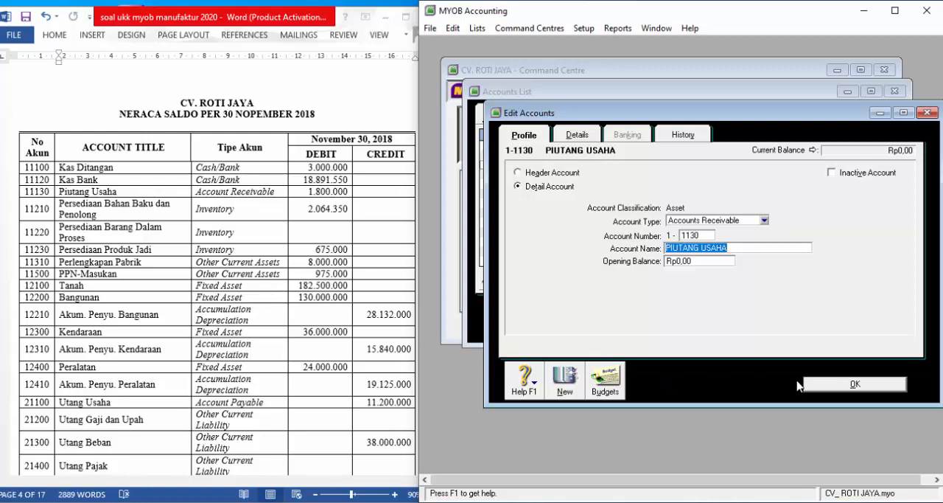
{"action": "left_click", "coordinate": [863, 386]}
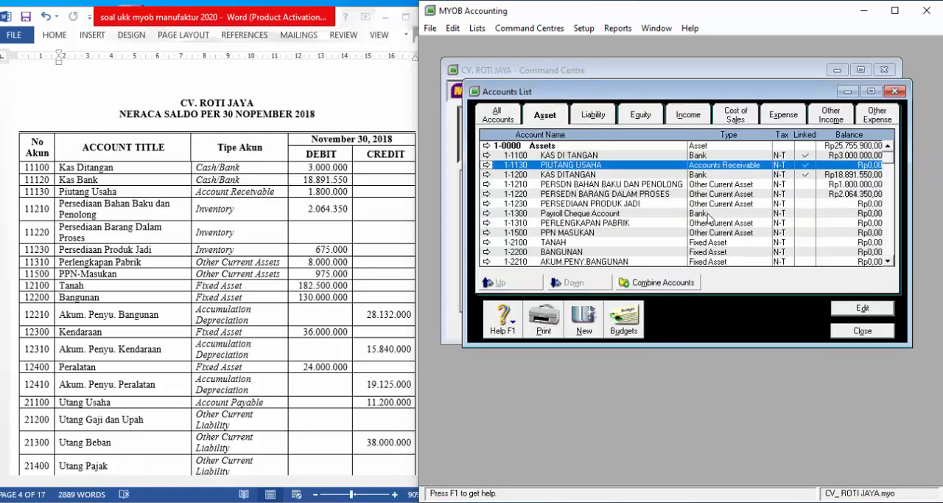
{"action": "left_click", "coordinate": [877, 331]}
- Reopen the Account Opening Balances and set PIUTANG USAHA (1-1130) to 18.891.550 and account 1-1200 to 1.800.000
{"action": "left_click", "coordinate": [591, 28]}
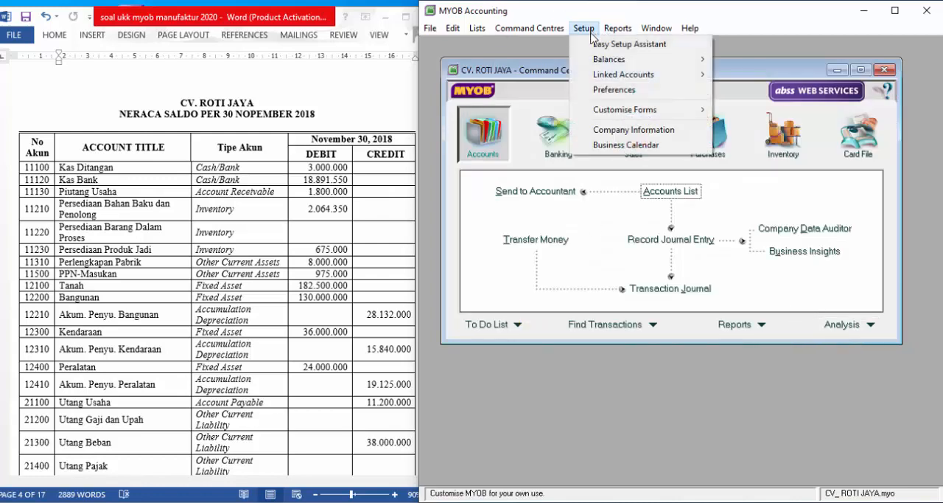
{"action": "mouse_move", "coordinate": [626, 59]}
{"action": "left_click", "coordinate": [758, 62]}
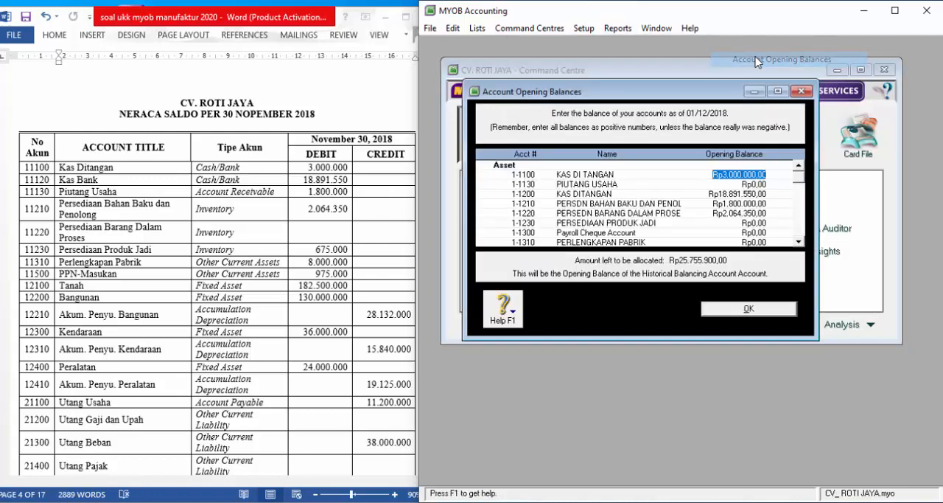
{"action": "left_click", "coordinate": [770, 185]}
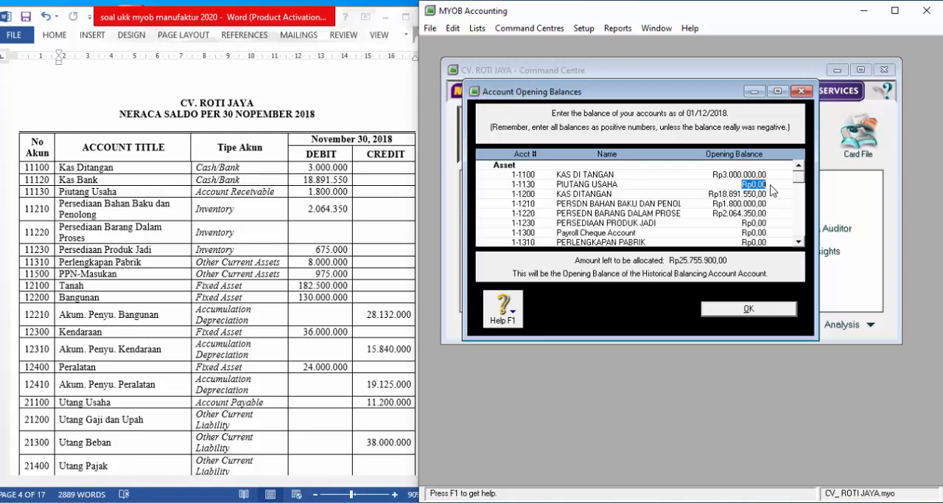
{"action": "type", "text": "18891550"}
{"action": "key", "text": "Tab"}
{"action": "type", "text": "1.800."}
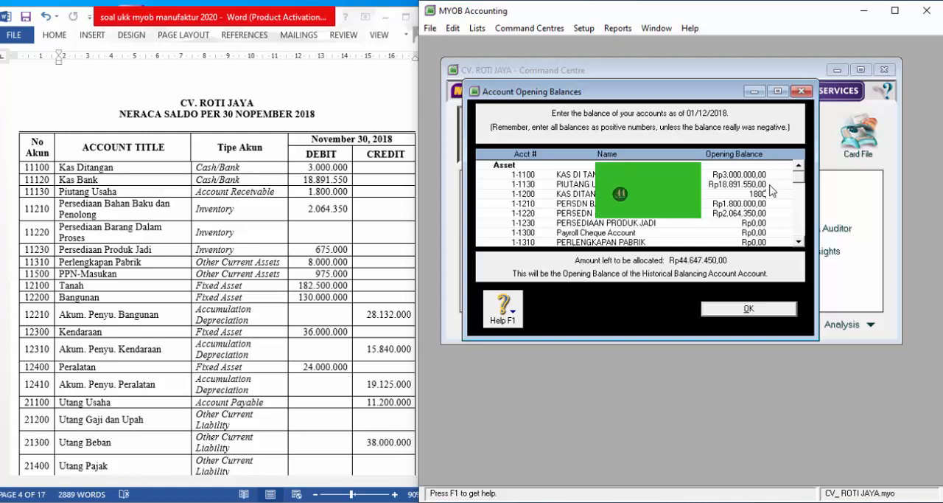
{"action": "type", "text": "000"}
{"action": "key", "text": "Tab"}
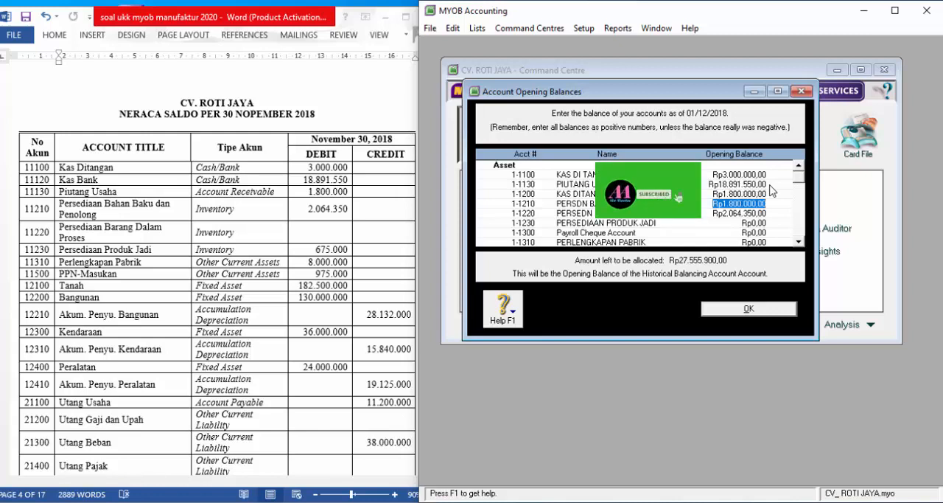
- Set the raw materials inventory (1-1210) opening balance to 2.064.350 and clear the balance of work-in-process inventory (1-1220)
{"action": "type", "text": "206"}
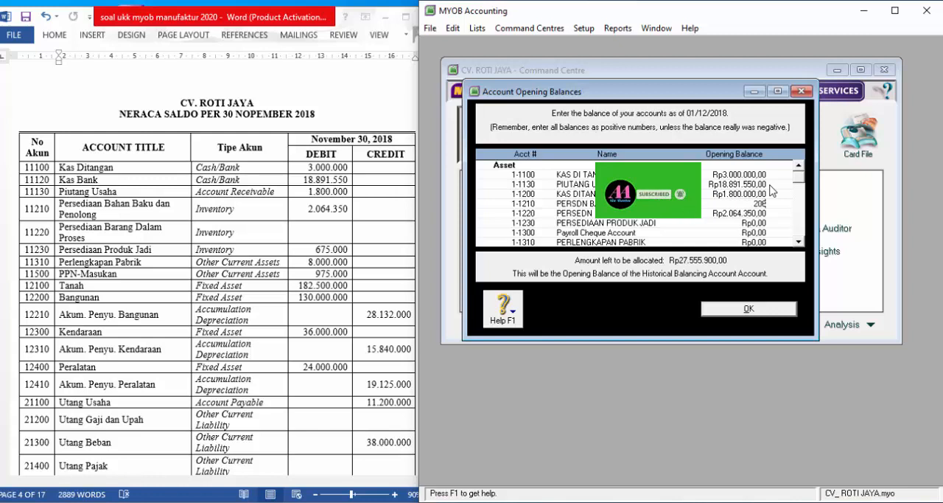
{"action": "type", "text": "435"}
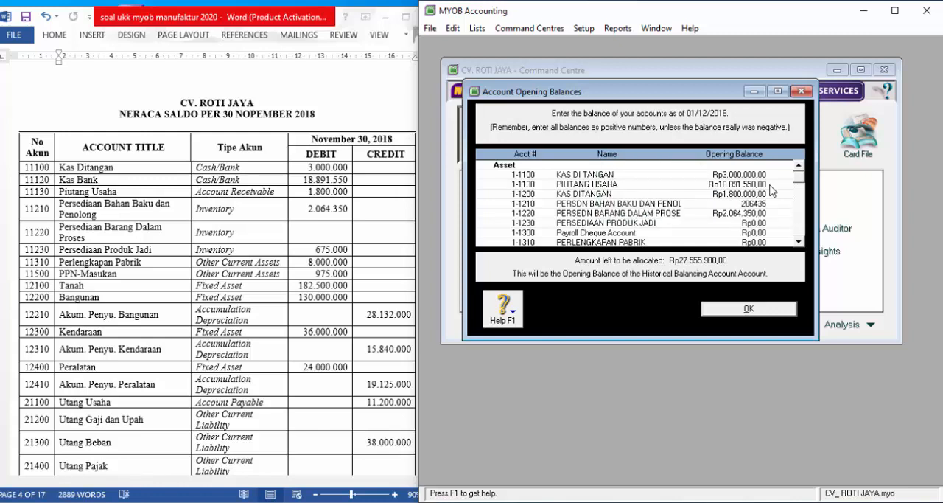
{"action": "type", "text": "0"}
{"action": "key", "text": "Tab"}
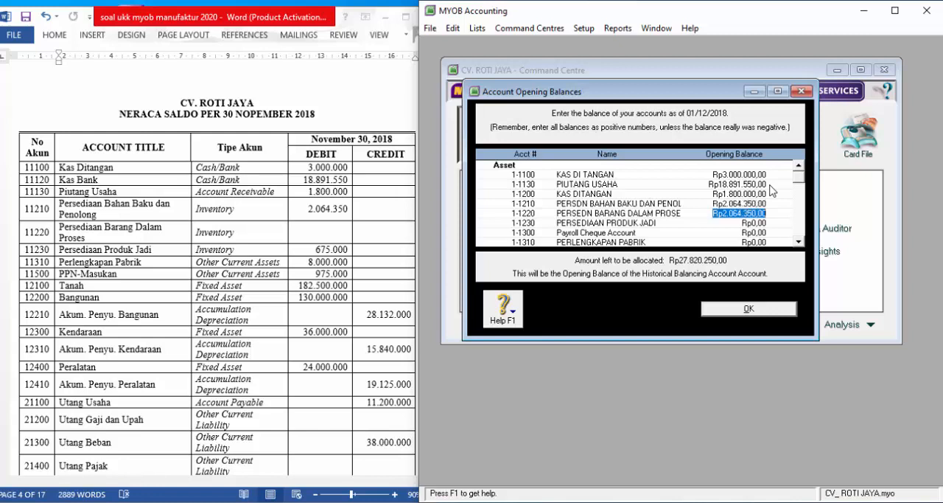
{"action": "key", "text": "BackSpace"}
{"action": "key", "text": "Tab"}
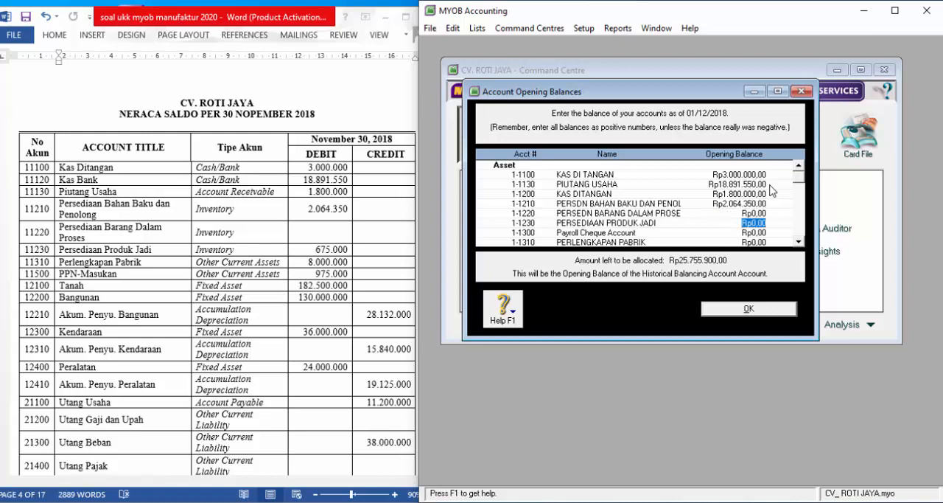
- Enter opening balances of 675.000 for PERSEDIAAN PRODUK JADI and 8.000.000 for PERLENGKAPAN PABRIK, skipping the Payroll Cheque Account
{"action": "type", "text": "675"}
{"action": "type", "text": "000"}
{"action": "key", "text": "Tab"}
{"action": "key", "text": "Tab"}
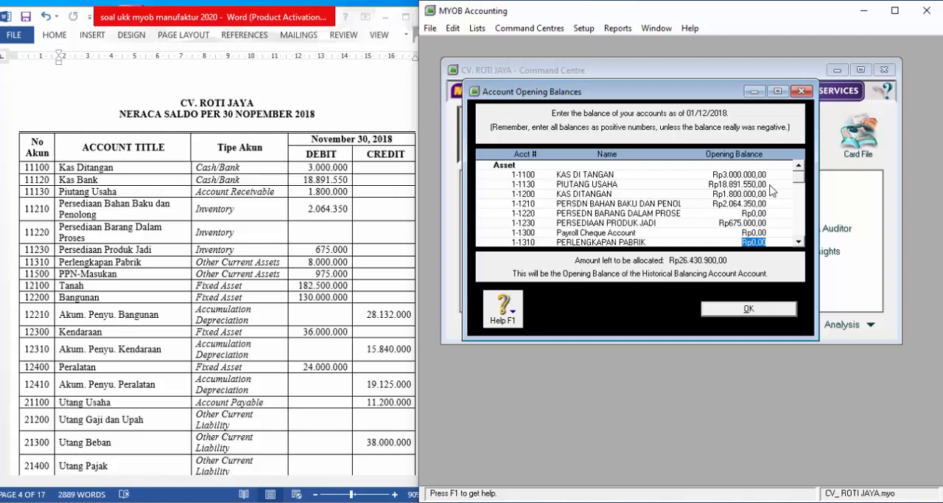
{"action": "type", "text": "8000000"}
{"action": "key", "text": "Tab"}
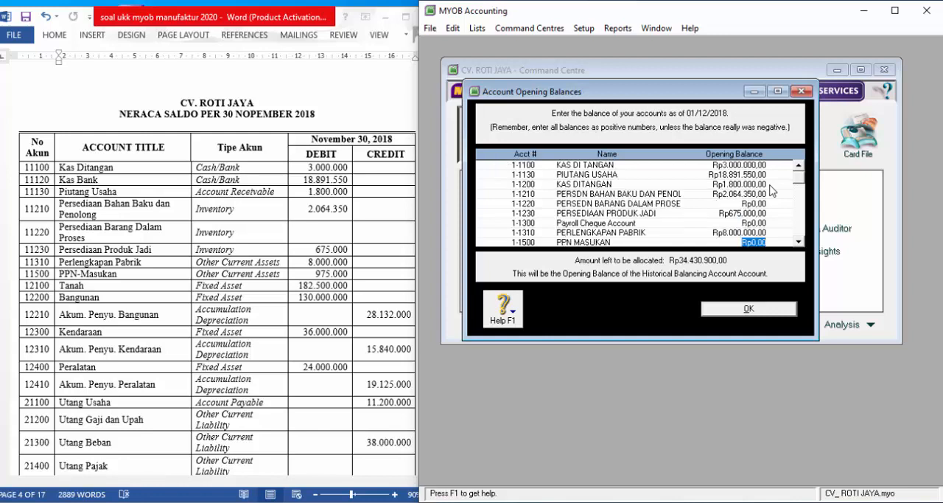
- Enter opening balances of 975.000 for PPN MASUKAN and 182.500.000 for TANAH
{"action": "type", "text": "975000"}
{"action": "key", "text": "Tab"}
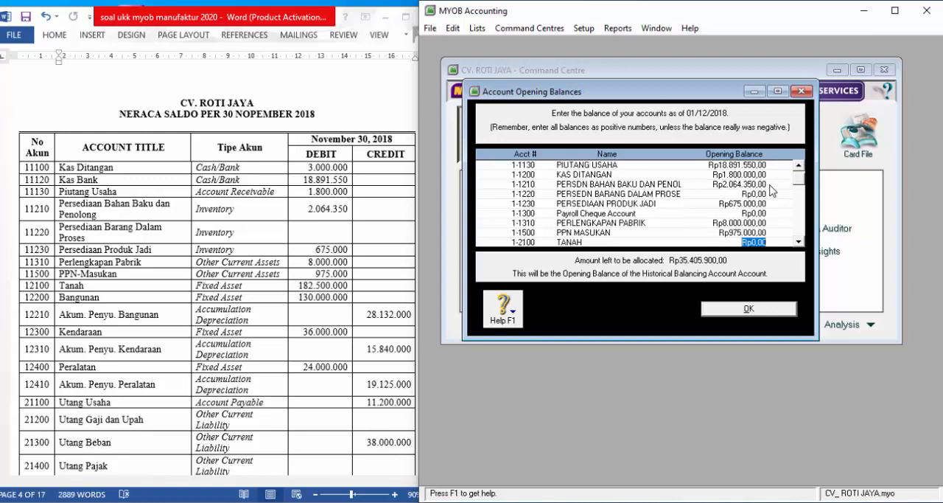
{"action": "type", "text": "182500000"}
{"action": "key", "text": "Tab"}
- Enter opening balances of 130.000.000 for BANGUNAN and -28.132.000 for its accumulated depreciation account
{"action": "type", "text": "1"}
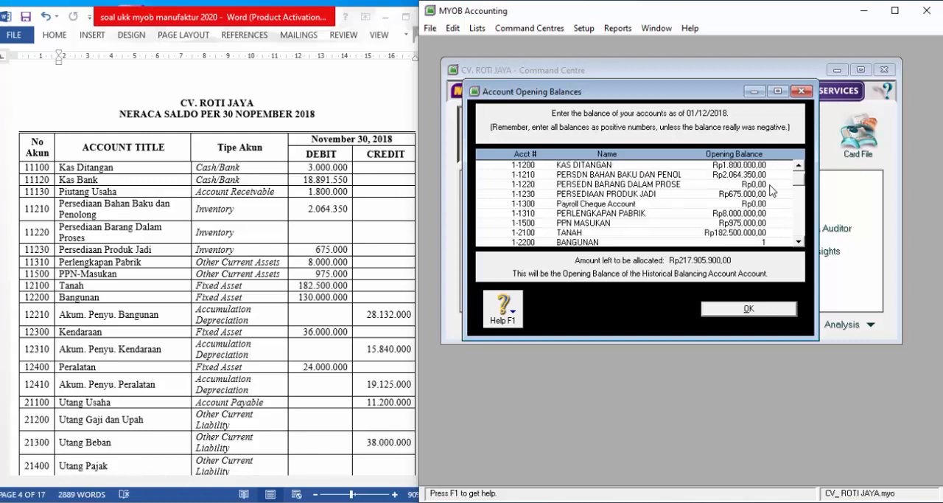
{"action": "type", "text": "30.000.000"}
{"action": "key", "text": "Tab"}
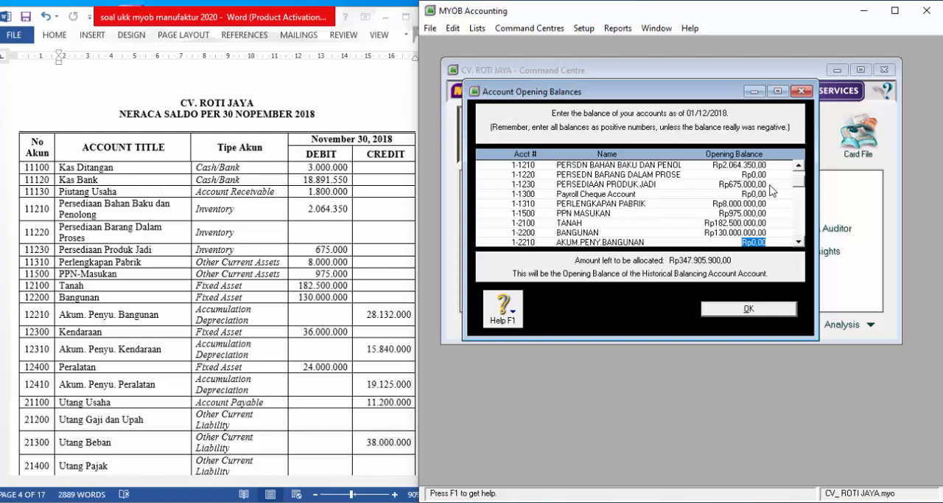
{"action": "key", "text": "BackSpace"}
{"action": "type", "text": "-28132000"}
{"action": "key", "text": "Tab"}
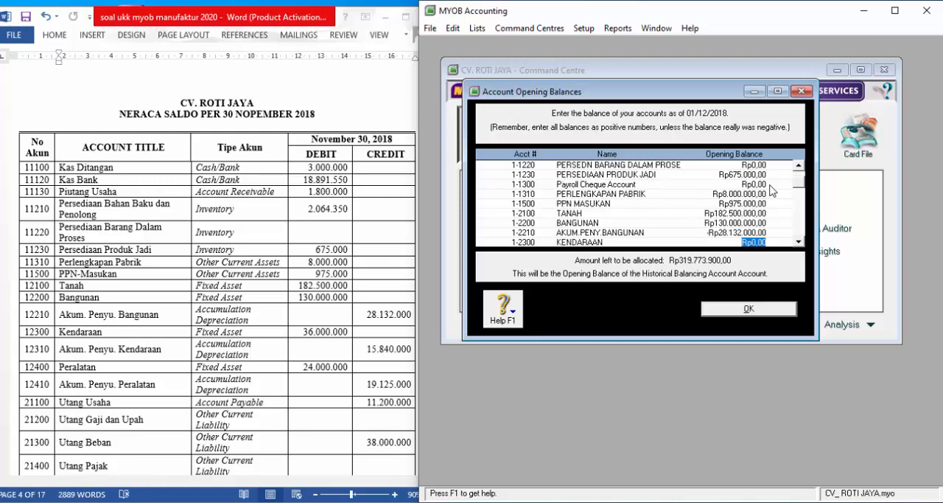
- Enter opening balances of 36.000.000 for KENDARAAN and -15.840.000 for its accumulated depreciation account
{"action": "type", "text": "36000000"}
{"action": "key", "text": "Tab"}
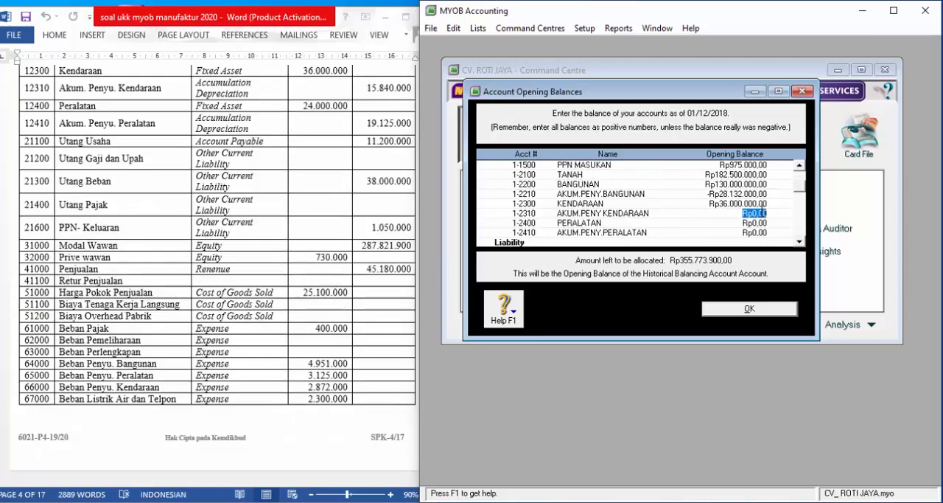
{"action": "type", "text": "-15840000"}
{"action": "key", "text": "Tab"}
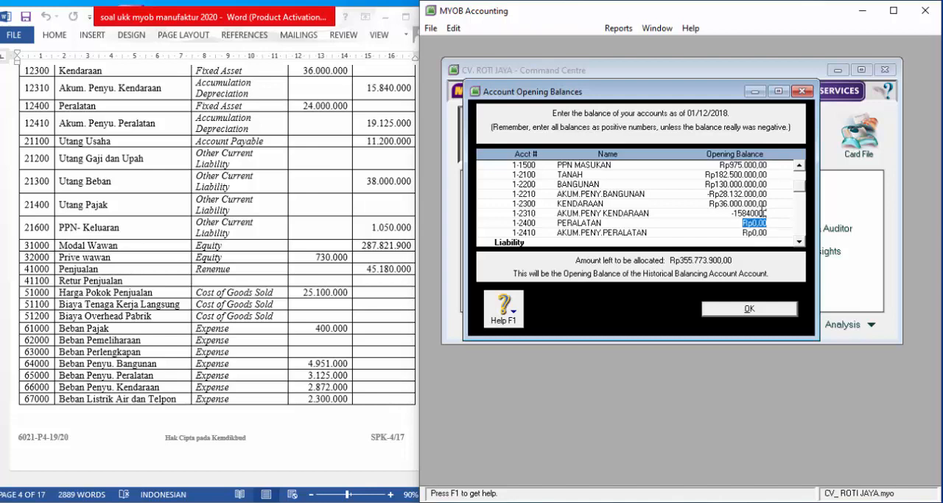
- Enter opening balances of 24.000.000 for PERALATAN and -19.125.000 for its accumulated depreciation account
{"action": "type", "text": "24.000.00"}
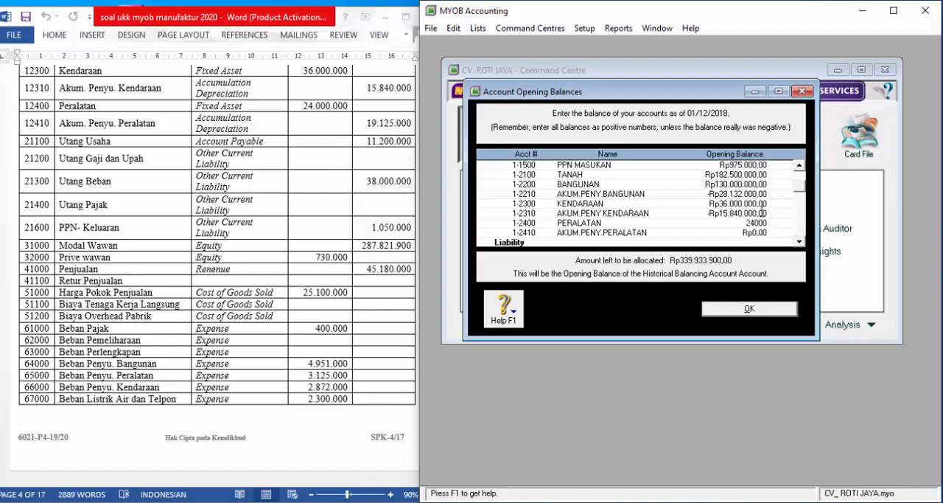
{"action": "type", "text": "0"}
{"action": "key", "text": "Tab"}
{"action": "type", "text": "-Rp1"}
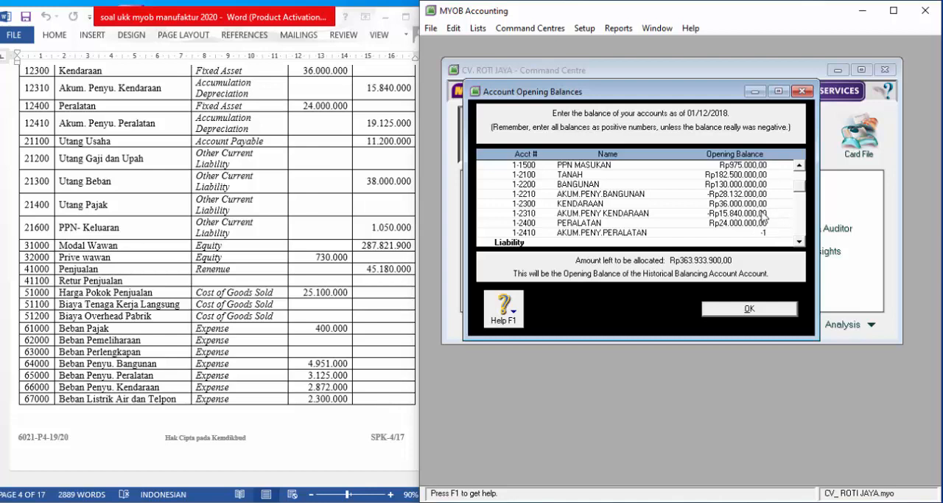
{"action": "type", "text": "9.12"}
{"action": "type", "text": "5.000"}
{"action": "key", "text": "Tab"}
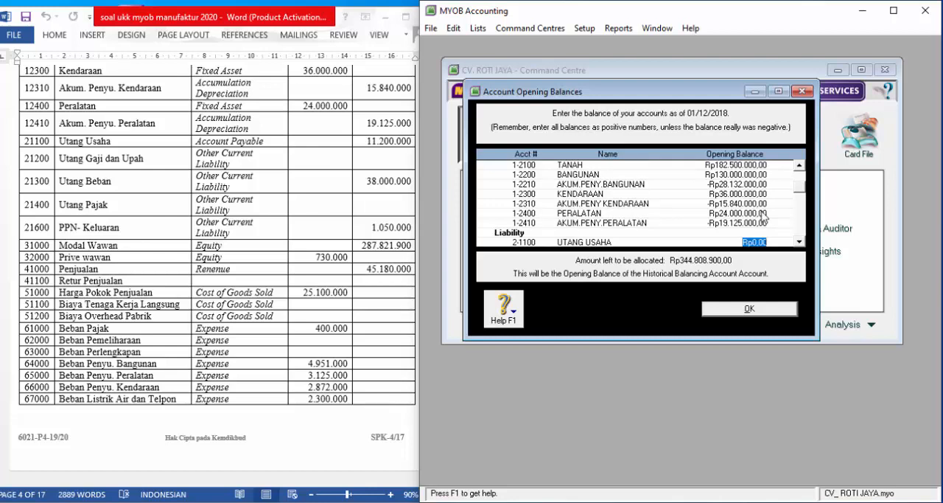
- Enter an opening balance of 11.200.000 for UTANG USAHA and skip UTANG GAJI DAN UPAH
{"action": "type", "text": "11.200.00"}
{"action": "type", "text": "0000"}
{"action": "key", "text": "Tab"}
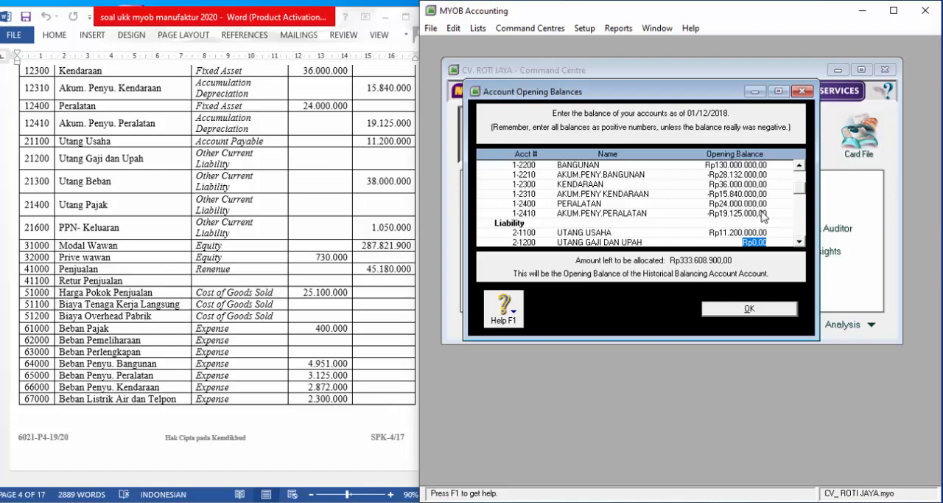
{"action": "key", "text": "Tab"}
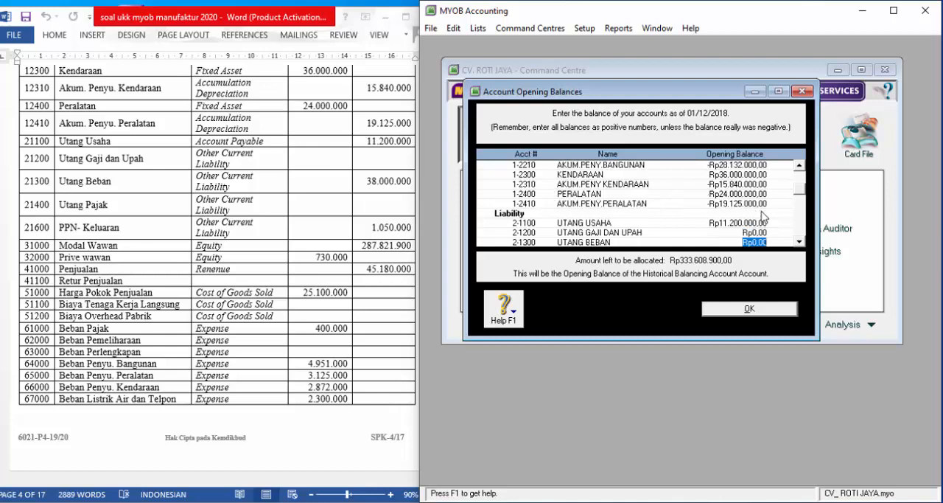
- Enter opening balances of 38.000.000 for UTANG BEBAN and 1.050.000 for PPN KELUARAN, skipping UTANG PAJAK
{"action": "type", "text": "38."}
{"action": "type", "text": "000.000"}
{"action": "key", "text": "Tab"}
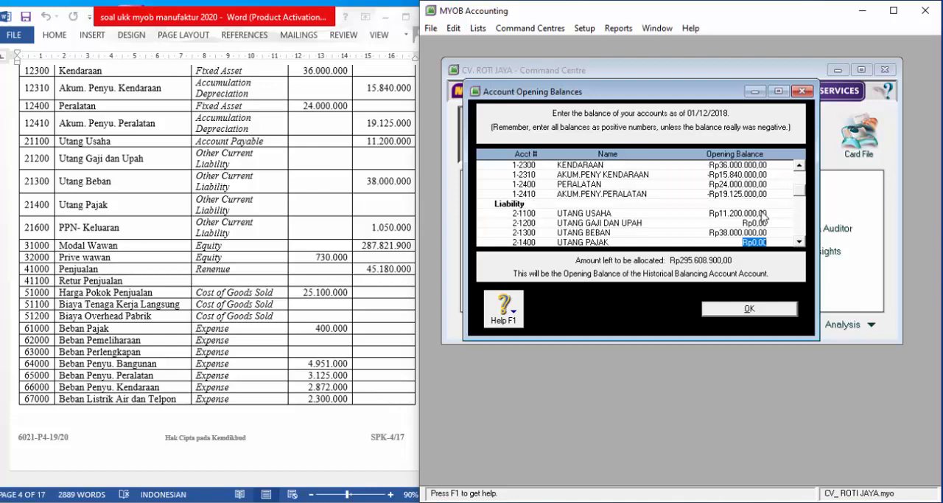
{"action": "key", "text": "Tab"}
{"action": "type", "text": "1"}
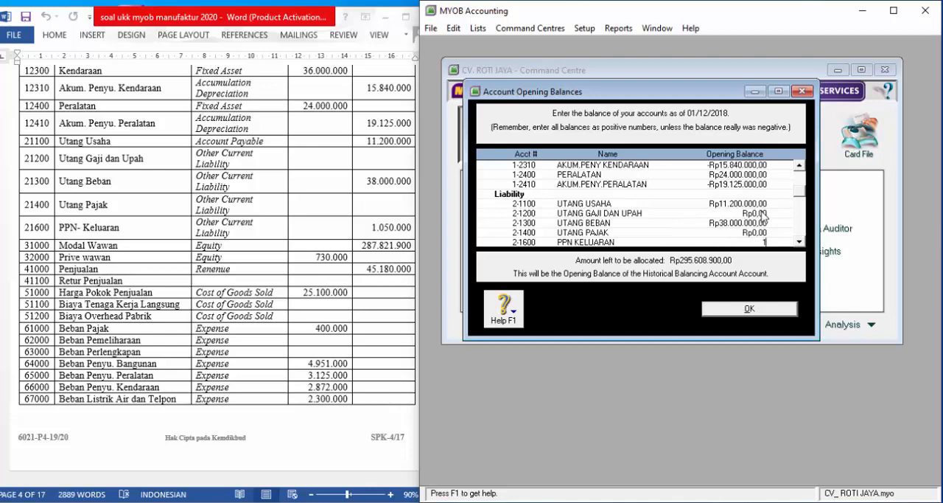
{"action": "type", "text": ".050.000"}
{"action": "key", "text": "Tab"}
- Skip the remaining liability accounts and enter an opening balance of 287.821.900 for the owner's capital account 3-1000
{"action": "key", "text": "Tab"}
{"action": "key", "text": "Tab"}
{"action": "key", "text": "Tab"}
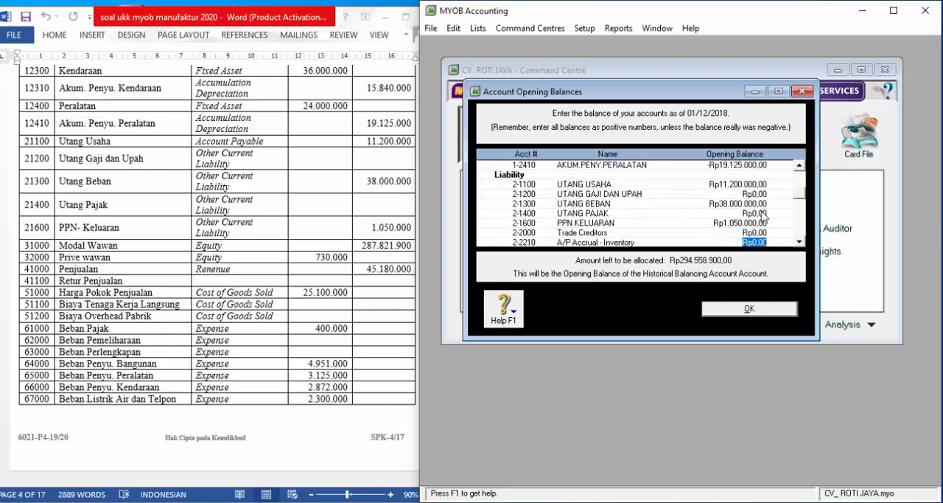
{"action": "key", "text": "Tab"}
{"action": "key", "text": "Tab"}
{"action": "key", "text": "Tab"}
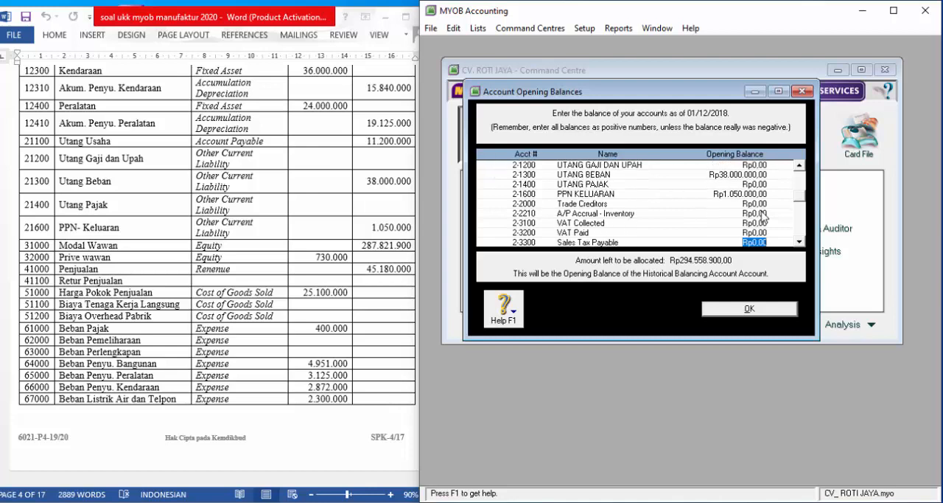
{"action": "key", "text": "Tab"}
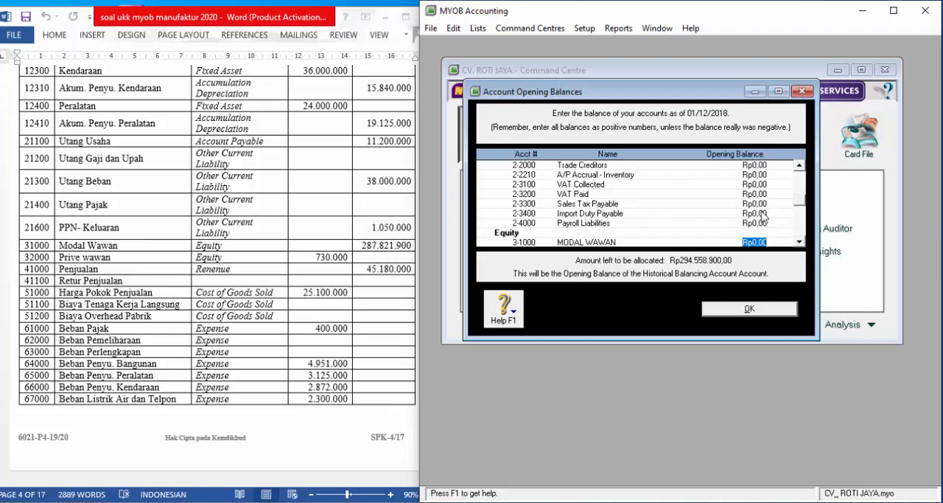
{"action": "type", "text": "287.821.900"}
{"action": "key", "text": "Tab"}
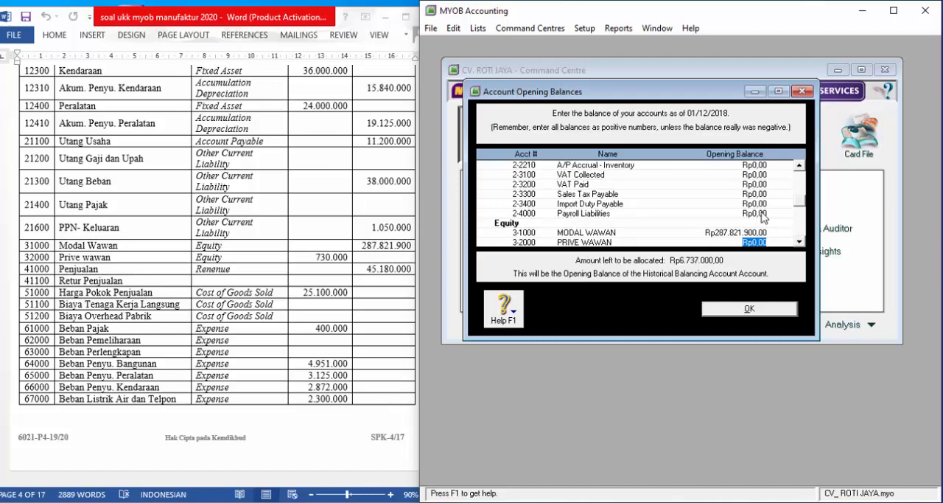
- Enter opening balances of -730.000 for the owner's drawings account 3-2000 and 45.180.000 for PENJUALAN
{"action": "type", "text": "-Rp"}
{"action": "type", "text": "730.000"}
{"action": "key", "text": "Tab"}
{"action": "key", "text": "Tab"}
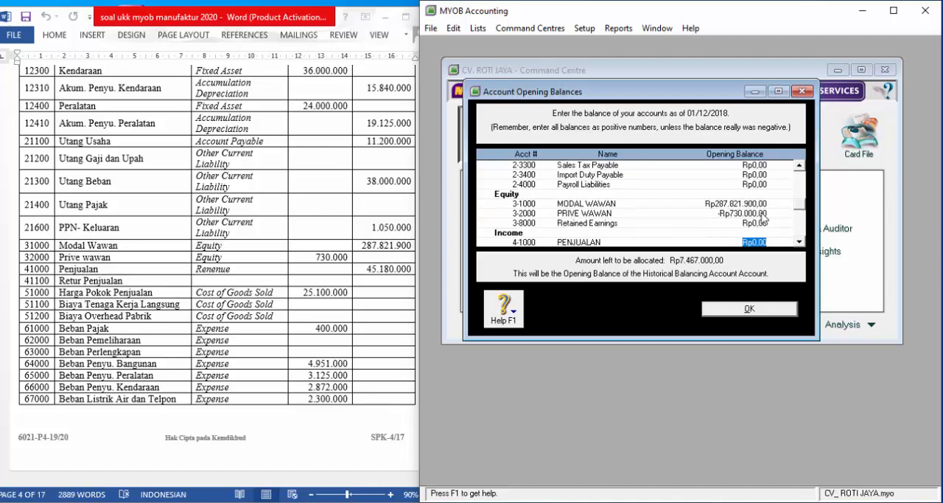
{"action": "type", "text": "45180000"}
{"action": "key", "text": "Tab"}
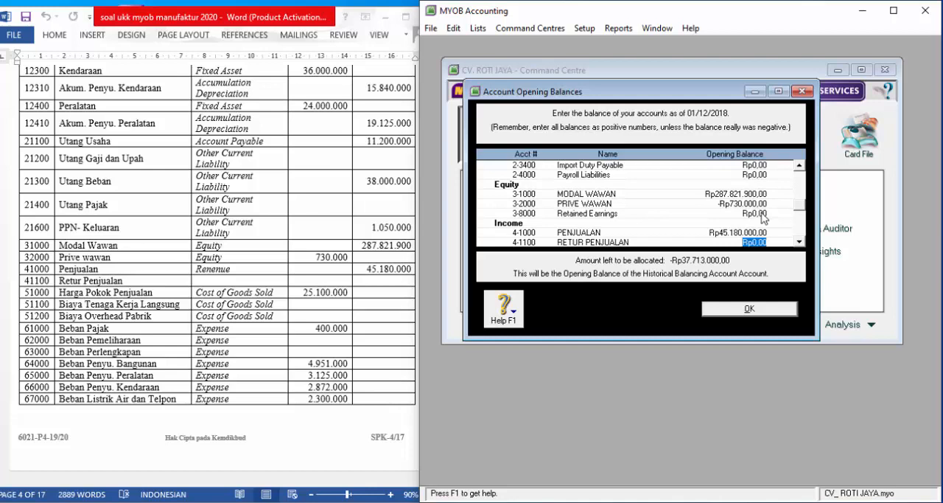
- Skip the other income accounts and enter an opening balance of 25.100.000 for HARGA POKOK PENJUALAN
{"action": "key", "text": "Tab"}
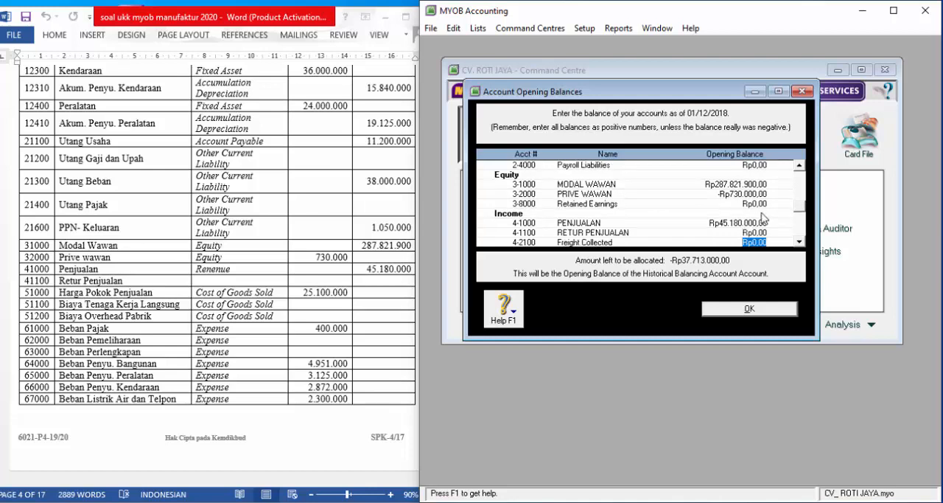
{"action": "key", "text": "Tab"}
{"action": "key", "text": "Tab"}
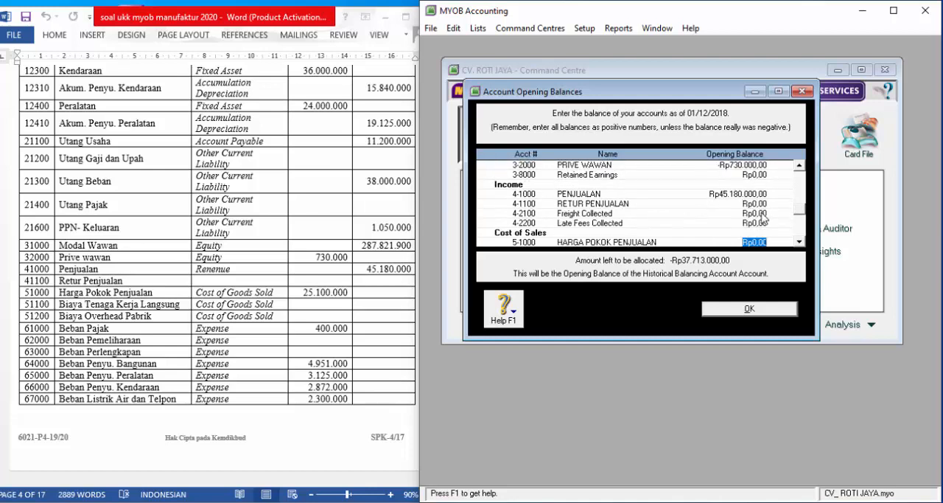
{"action": "type", "text": "25100000"}
{"action": "key", "text": "Tab"}
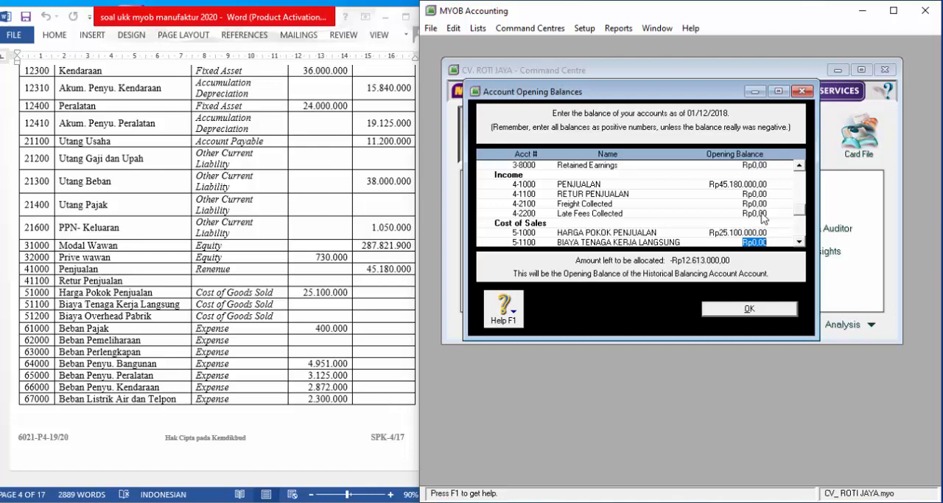
- Skip the other cost of sales accounts and enter an opening balance of 400.000 for BEBAN PAJAK
{"action": "key", "text": "Tab"}
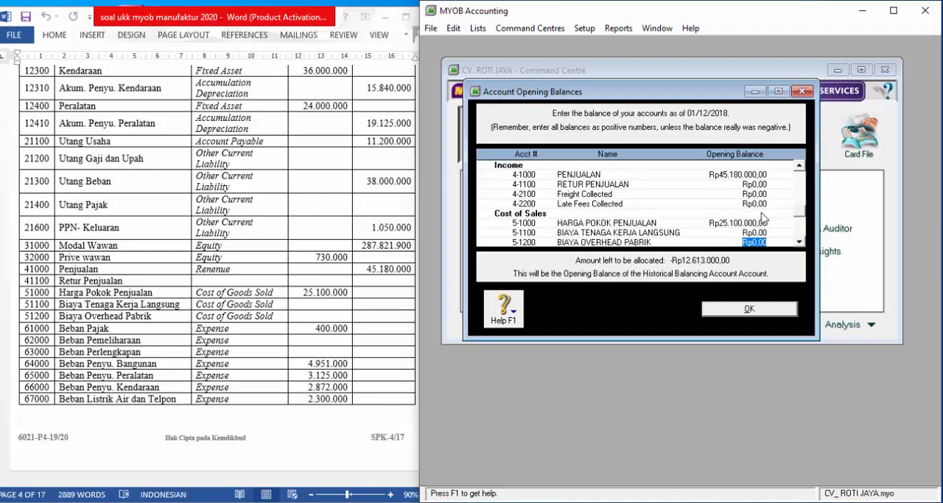
{"action": "key", "text": "Tab"}
{"action": "key", "text": "Tab"}
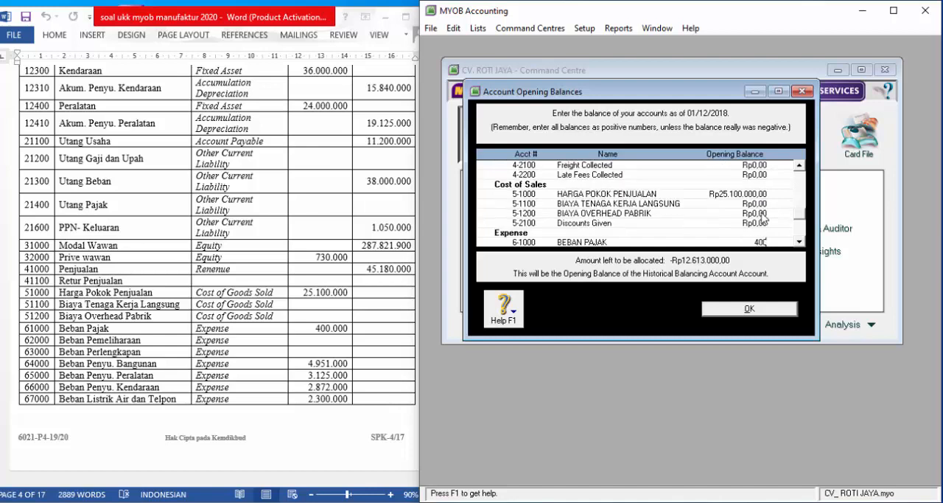
{"action": "type", "text": "000"}
{"action": "key", "text": "Tab"}
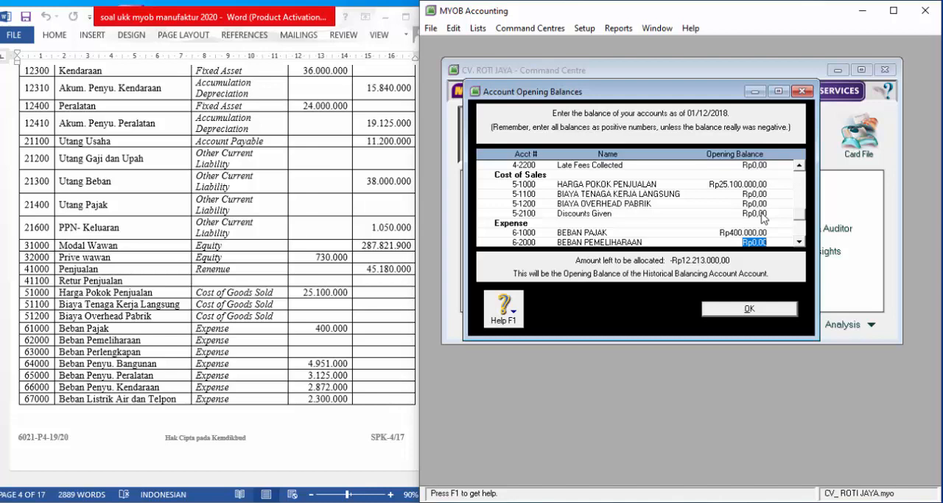
- Skip the expense accounts without a balance and enter an opening balance of 4.951.000 for BEBAN PENY. BANGUNAN
{"action": "key", "text": "Tab"}
{"action": "key", "text": "Tab"}
{"action": "key", "text": "Tab"}
{"action": "key", "text": "Tab"}
{"action": "key", "text": "Tab"}
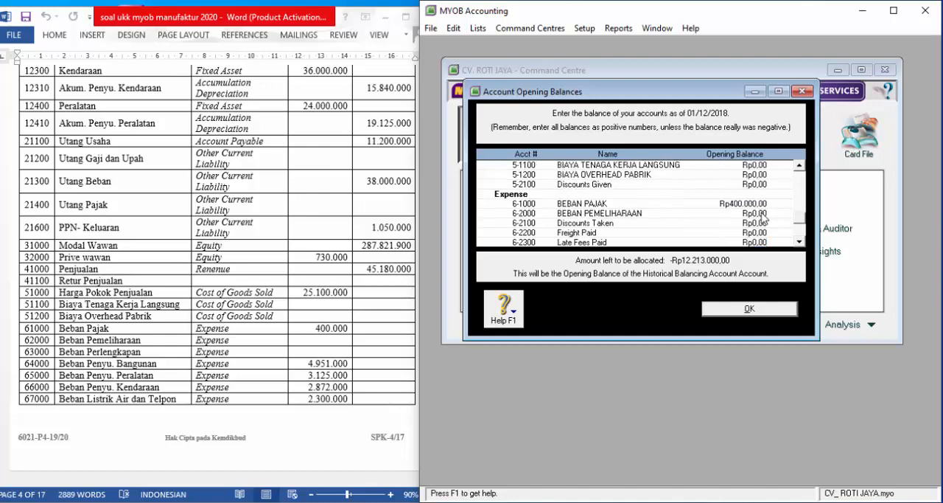
{"action": "key", "text": "Tab"}
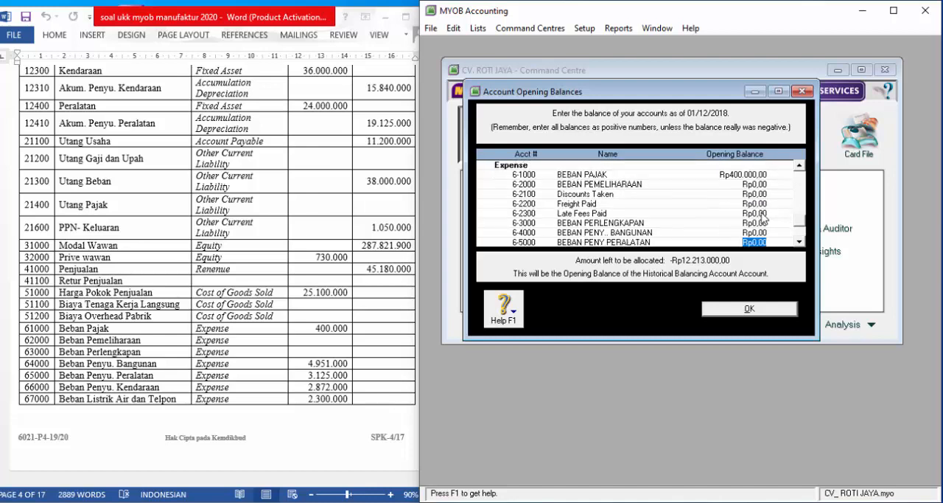
{"action": "key", "text": "shift+Tab"}
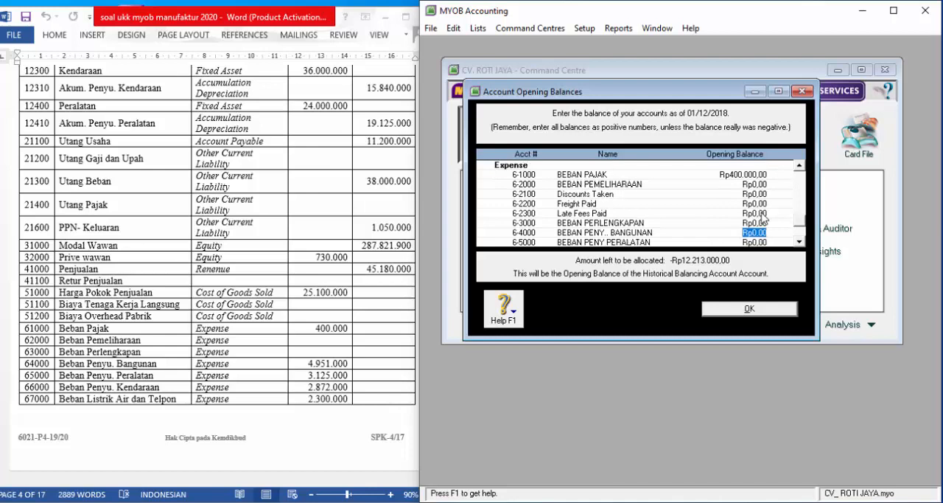
{"action": "type", "text": "4951000"}
{"action": "key", "text": "Tab"}
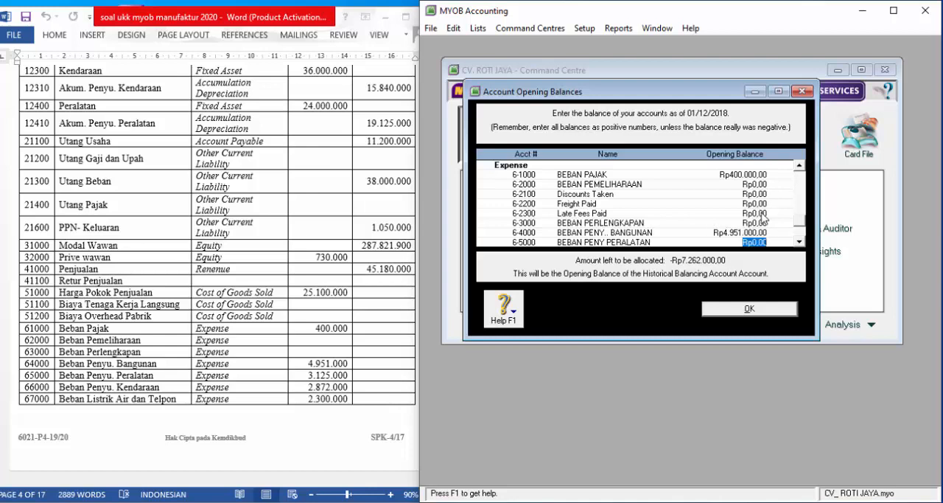
- Enter opening balances of 3.125.000 for BEBAN PENY PERALATAN and 2.872.000 for BEBAN PENY. KENDARAAN
{"action": "type", "text": "3."}
{"action": "type", "text": "125.000"}
{"action": "key", "text": "Tab"}
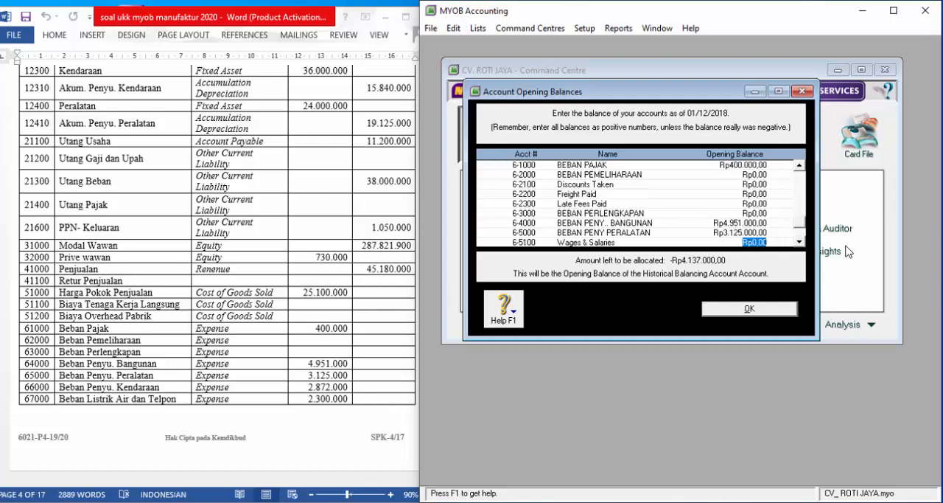
{"action": "key", "text": "Tab"}
{"action": "key", "text": "Tab"}
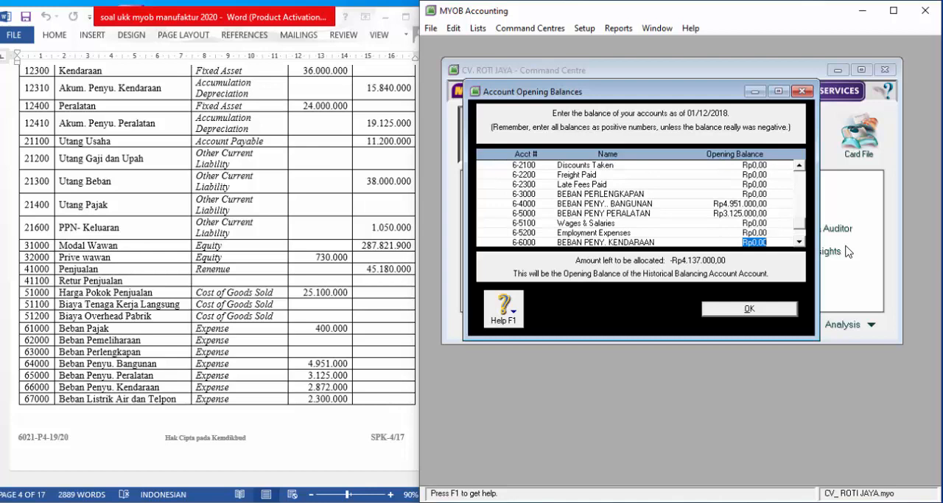
{"action": "type", "text": "2."}
{"action": "type", "text": "872.000"}
{"action": "key", "text": "Tab"}
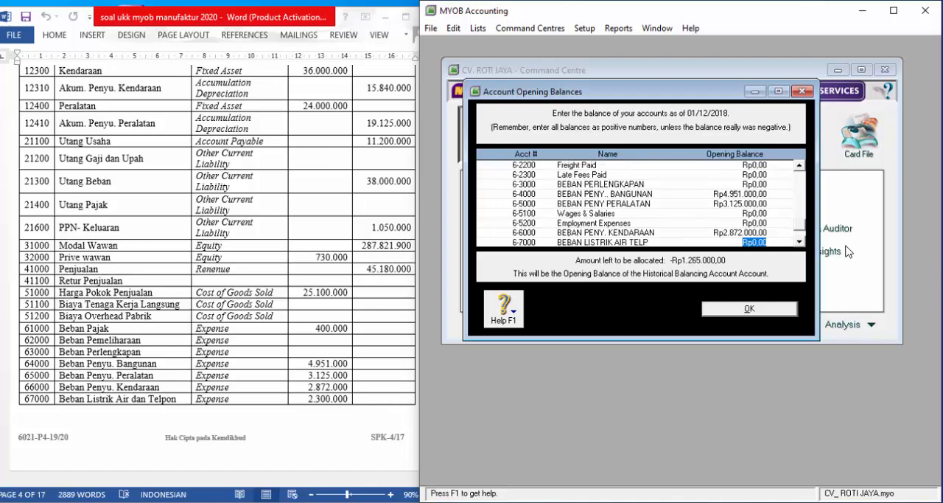
- Enter an opening balance of 2.300.000 for BEBAN LISTRIK AIR TELP
{"action": "type", "text": "2."}
{"action": "type", "text": "300.000"}
{"action": "key", "text": "Tab"}
- Enter opening balances of 560.000 for PENDAPATAN BUNGA and 475.000 for PENDAPATAN LAIN-LAIN, and confirm the account opening balances
{"action": "scroll", "coordinate": [352, 235], "scroll_direction": "down", "scroll_amount": 7}
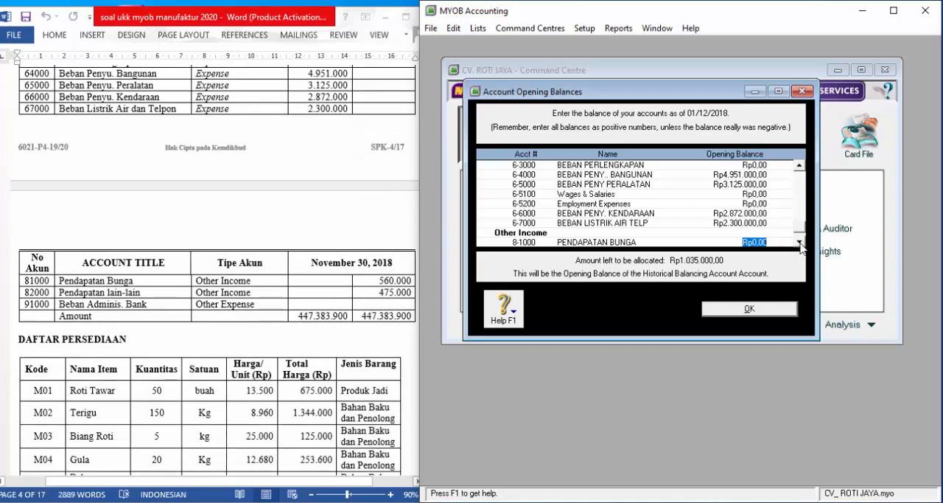
{"action": "type", "text": "560.000"}
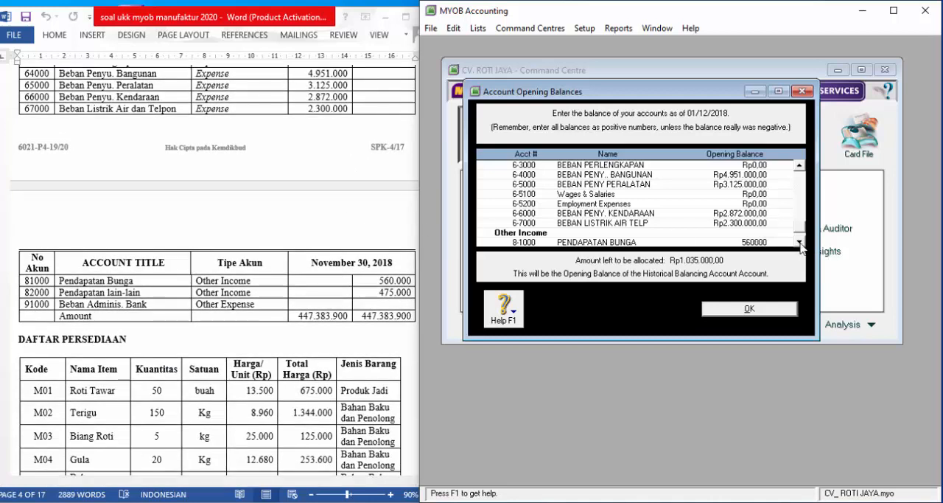
{"action": "key", "text": "Tab"}
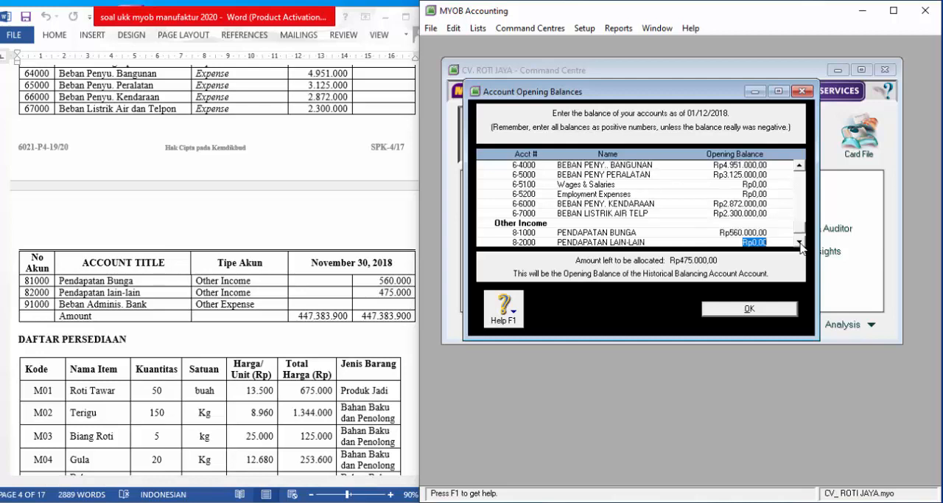
{"action": "type", "text": "475000"}
{"action": "key", "text": "Tab"}
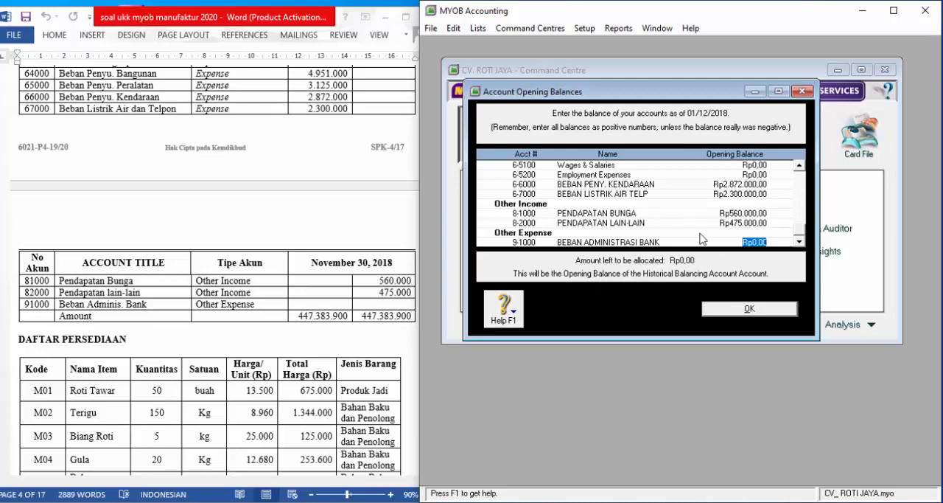
{"action": "left_click", "coordinate": [750, 310]}
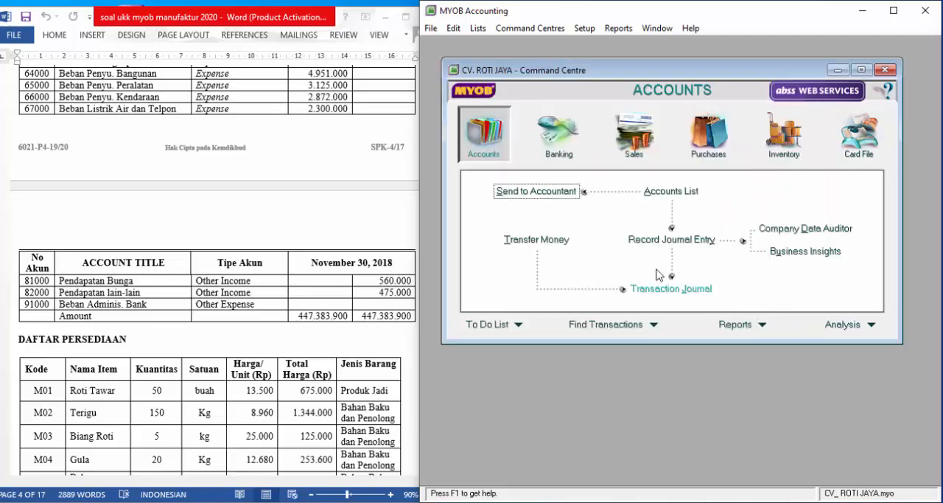
- Link the N-T tax code's tax collected account to 2-1600 PPN KELUARAN and save the tax code
{"action": "left_click", "coordinate": [469, 30]}
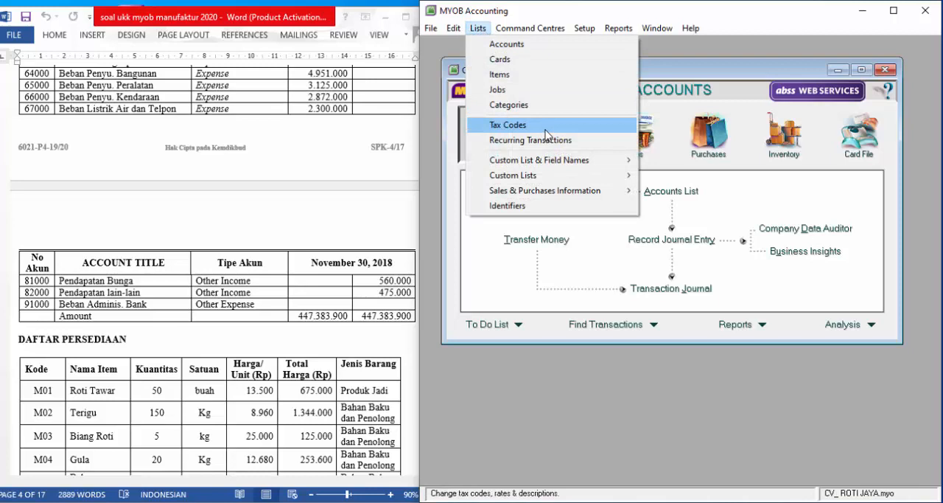
{"action": "left_click", "coordinate": [547, 127]}
{"action": "double_click", "coordinate": [601, 122]}
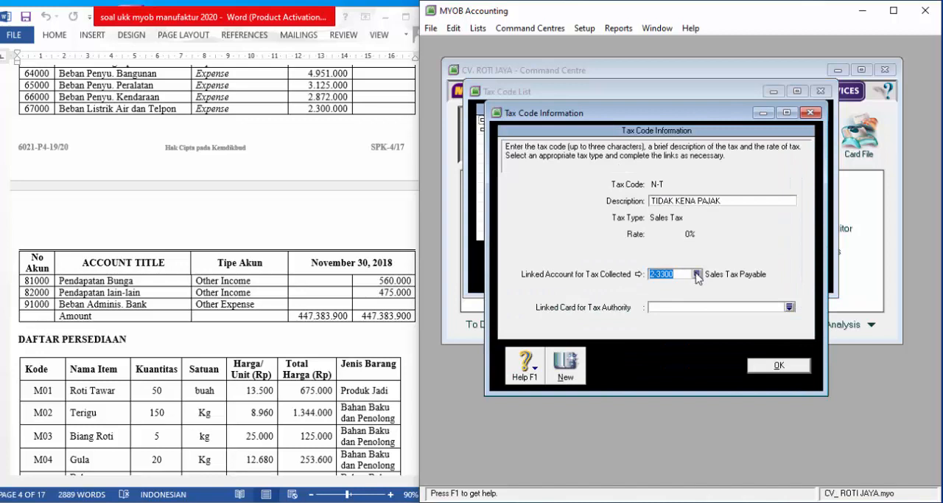
{"action": "left_click", "coordinate": [697, 274]}
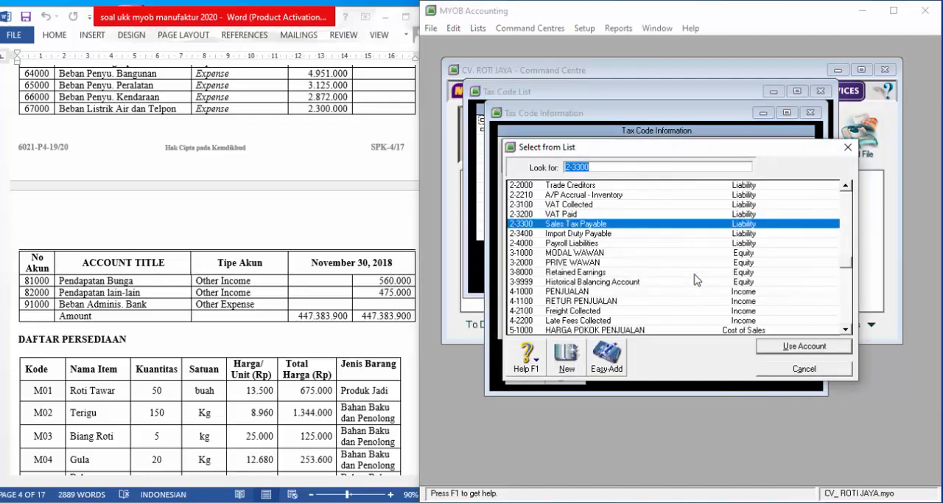
{"action": "scroll", "coordinate": [666, 277], "scroll_direction": "up", "scroll_amount": 2}
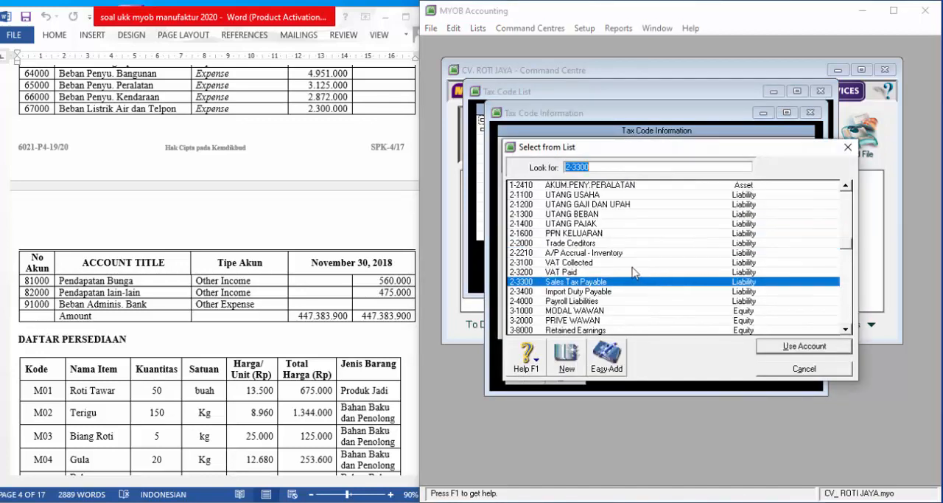
{"action": "left_click", "coordinate": [572, 232]}
{"action": "left_click", "coordinate": [794, 350]}
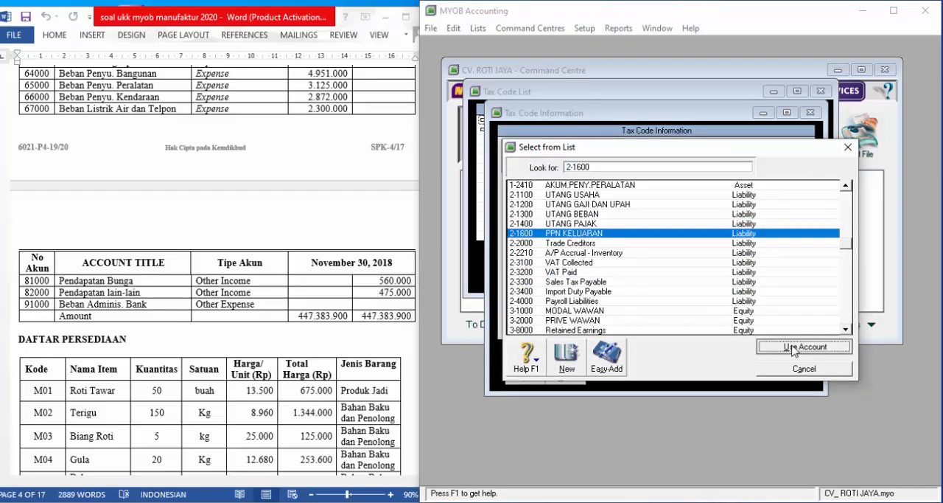
{"action": "left_click", "coordinate": [784, 370]}
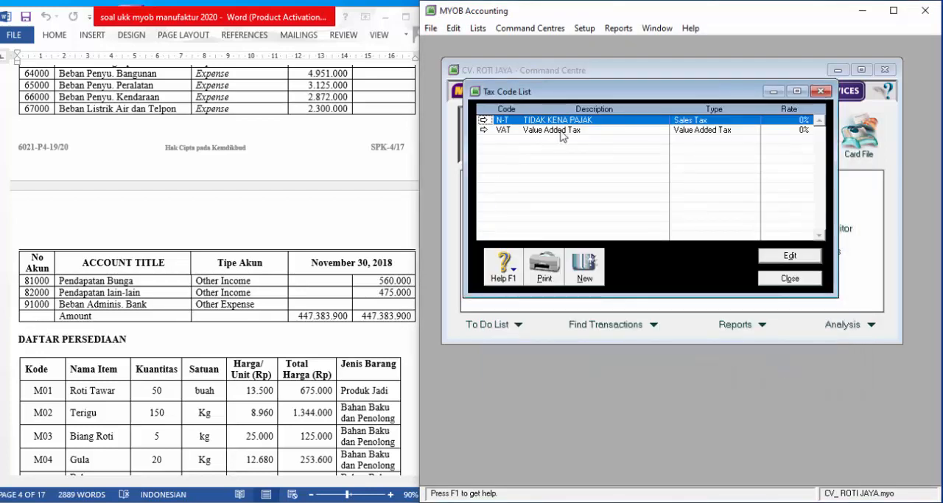
- Change the VAT tax code to PPN, with the description PAJAK PERTAMBAHAN NILAI and a rate of 10%
{"action": "left_click", "coordinate": [562, 135]}
{"action": "double_click", "coordinate": [565, 137]}
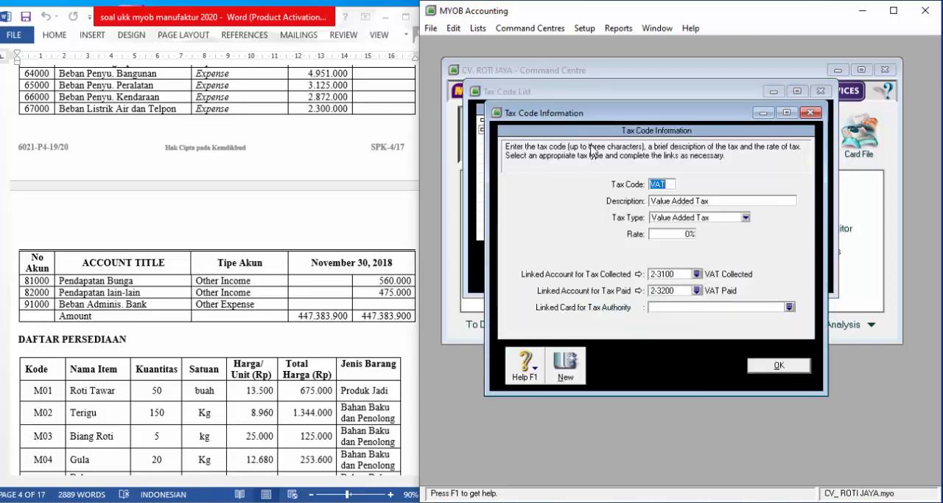
{"action": "type", "text": "PPN"}
{"action": "key", "text": "Tab"}
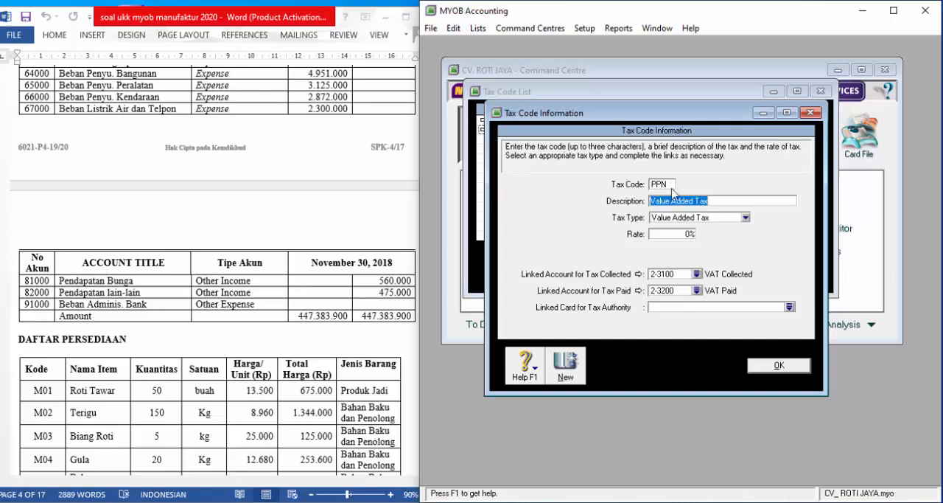
{"action": "type", "text": "PAJAK"}
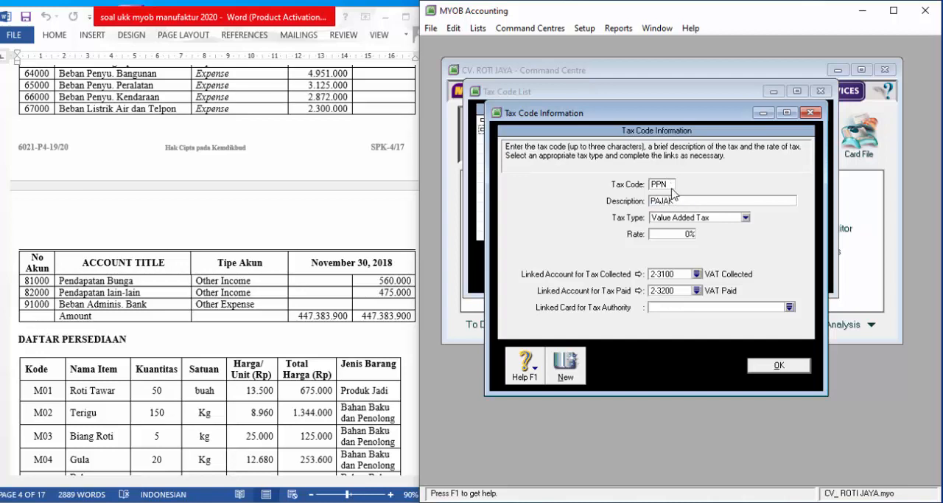
{"action": "type", "text": " PERTAMBAHAN NILAI"}
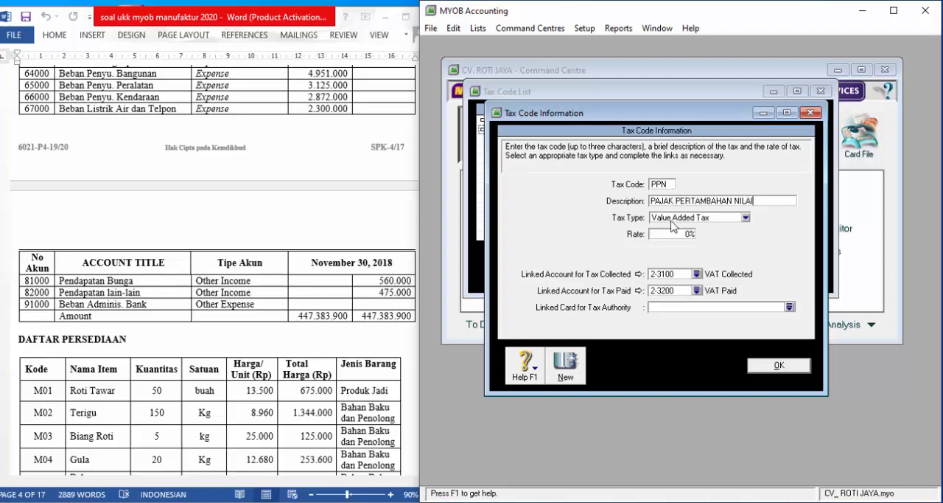
{"action": "left_click", "coordinate": [662, 235]}
{"action": "type", "text": "10"}
{"action": "key", "text": "Tab"}
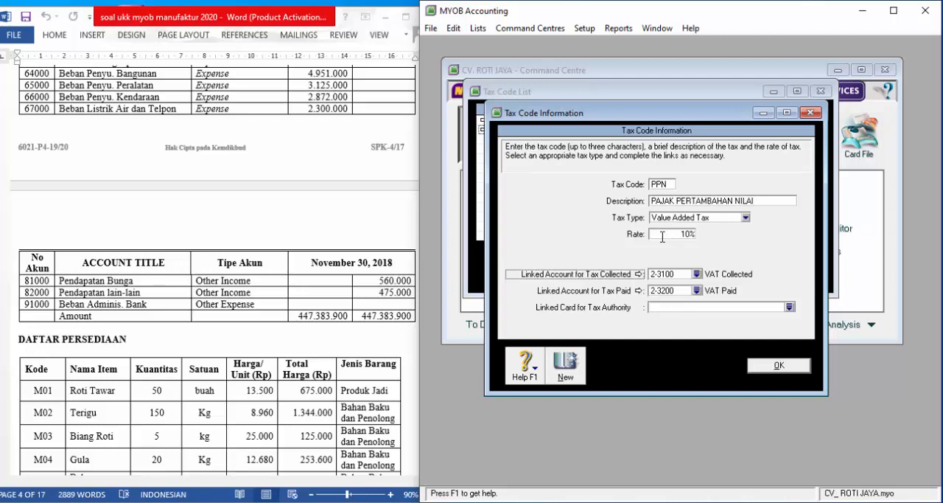
- Link the PPN tax code's tax collected account to 1-1500 PPN MASUKAN
{"action": "left_click", "coordinate": [696, 274]}
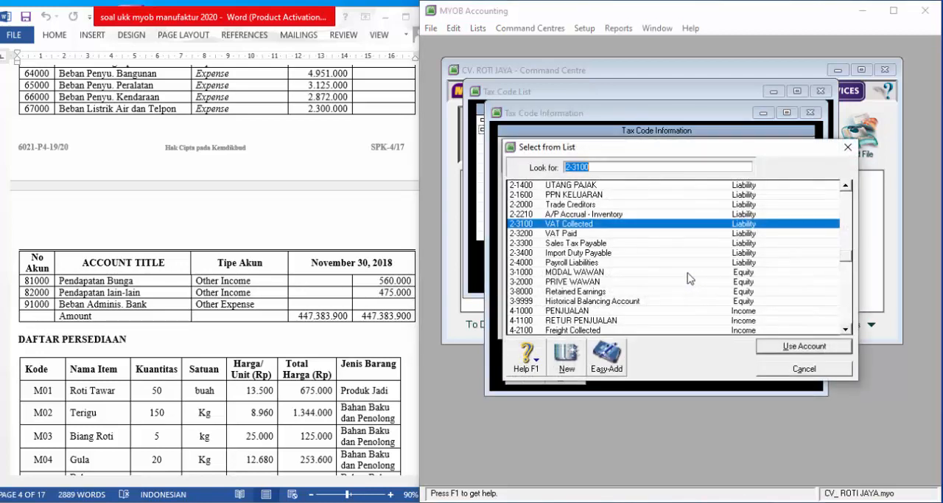
{"action": "scroll", "coordinate": [689, 278], "scroll_direction": "up", "scroll_amount": 3}
{"action": "scroll", "coordinate": [689, 278], "scroll_direction": "up", "scroll_amount": 1}
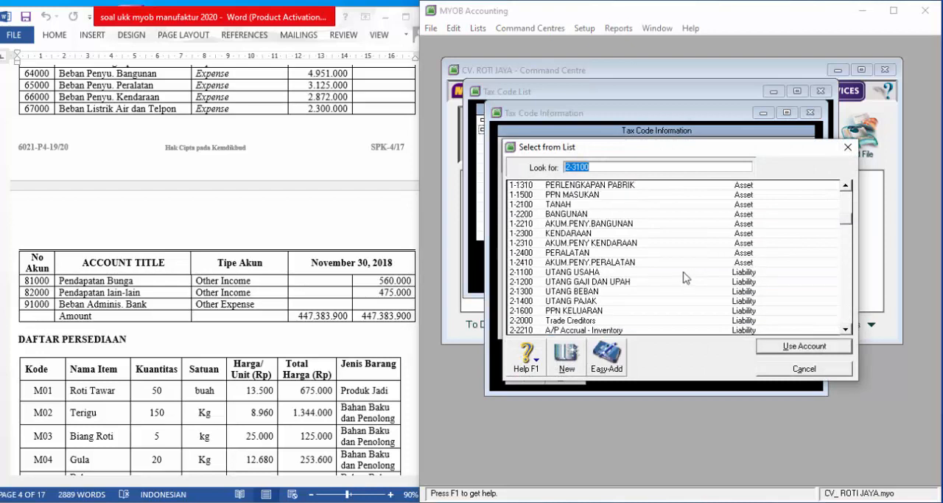
{"action": "left_click", "coordinate": [571, 195]}
{"action": "left_click", "coordinate": [789, 355]}
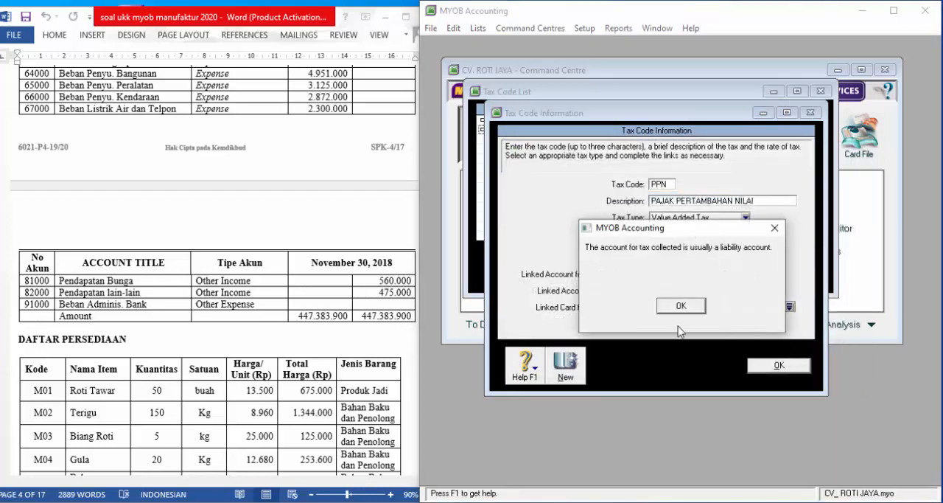
{"action": "left_click", "coordinate": [682, 307]}
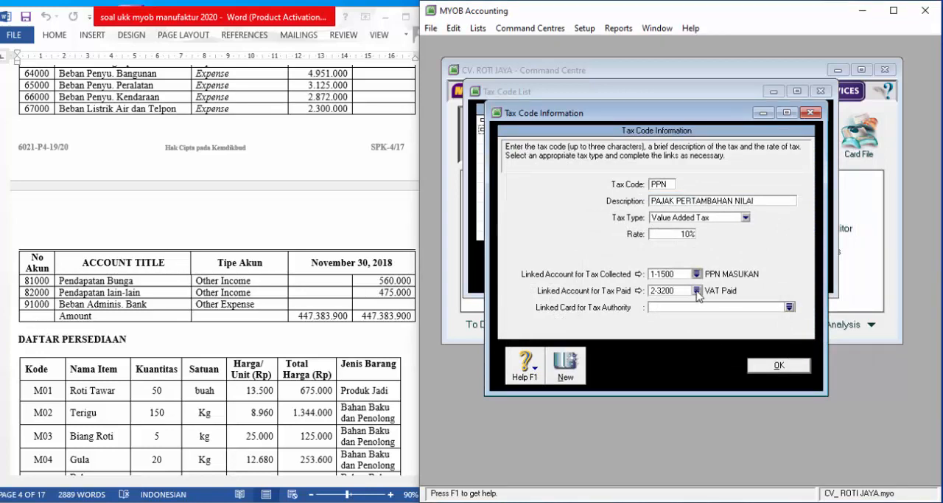
- Link the PPN tax code's tax paid account to 2-1600 PPN KELUARAN, save it and close the tax code list
{"action": "left_click", "coordinate": [696, 291]}
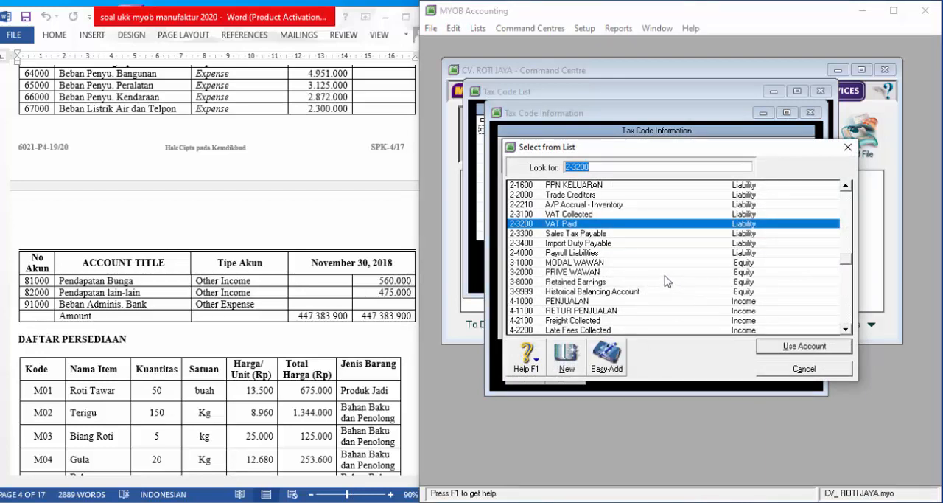
{"action": "left_click", "coordinate": [587, 185]}
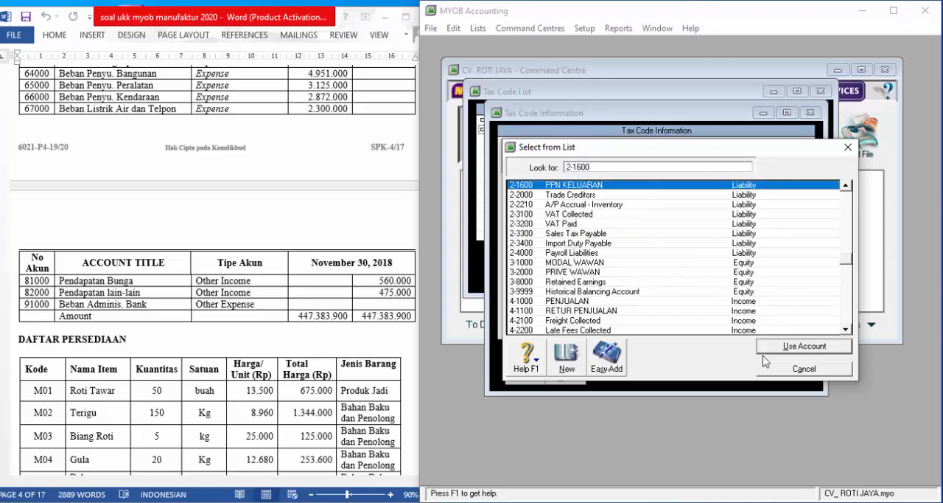
{"action": "left_click", "coordinate": [804, 347]}
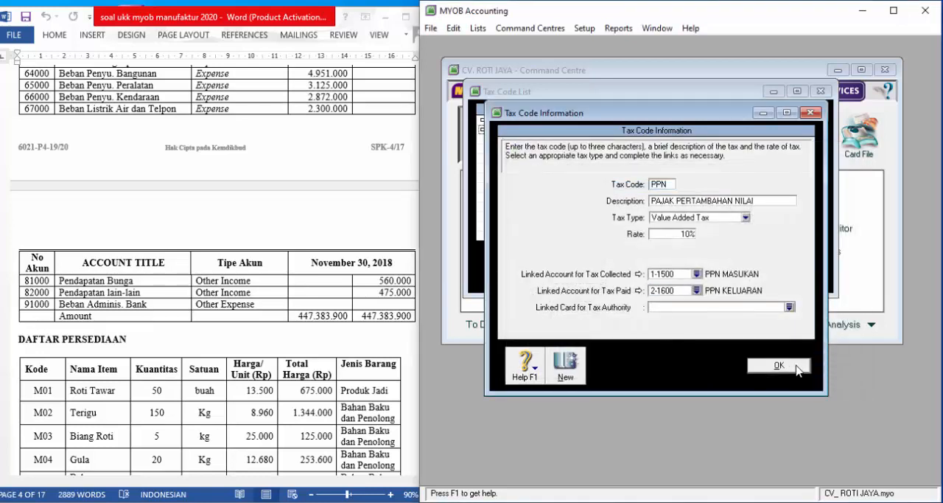
{"action": "left_click", "coordinate": [789, 373]}
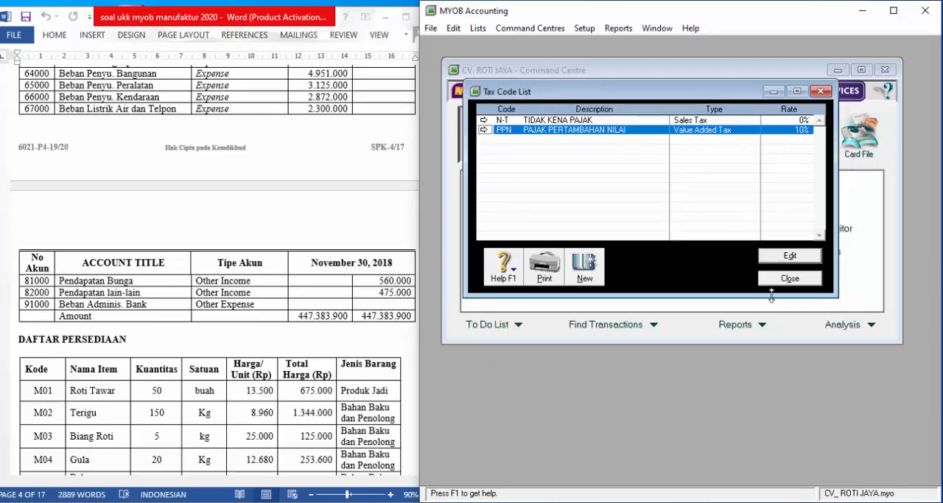
{"action": "left_click", "coordinate": [787, 278]}
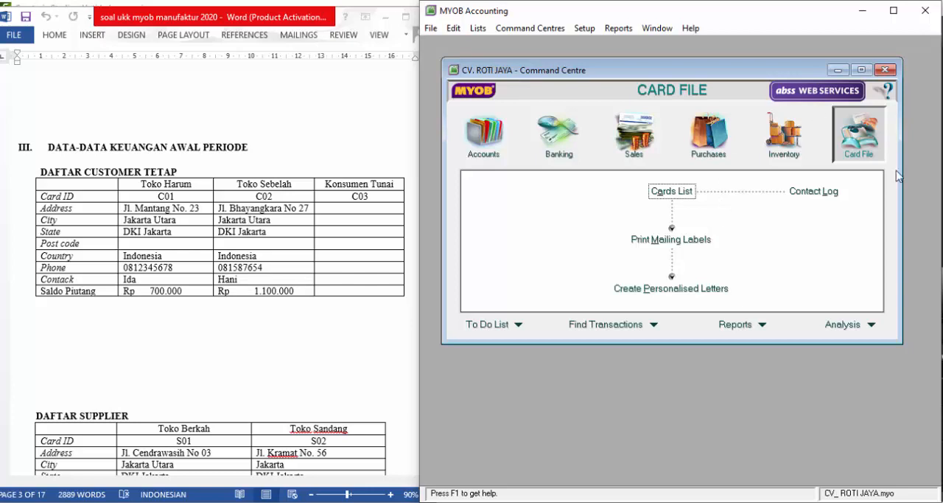
- Create a new customer card named TOKO HARUM and enter its card ID from the customer table
{"action": "left_click", "coordinate": [672, 192]}
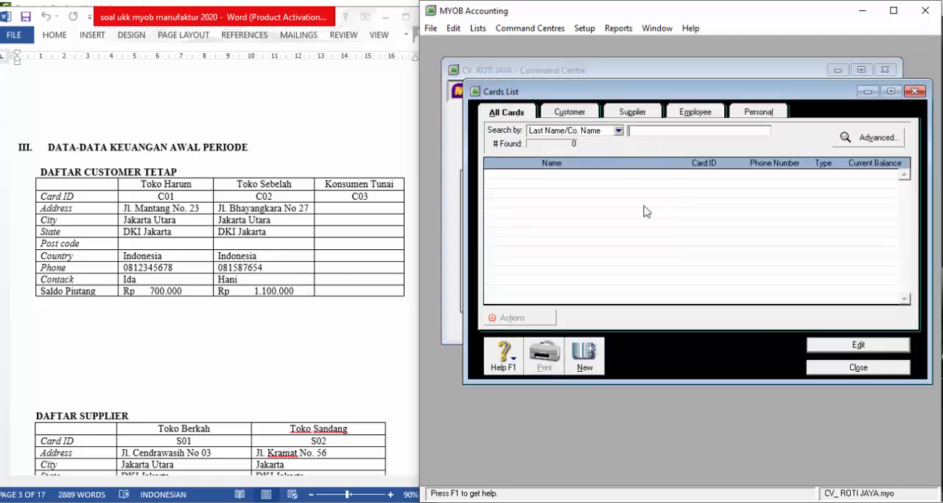
{"action": "left_click", "coordinate": [582, 355]}
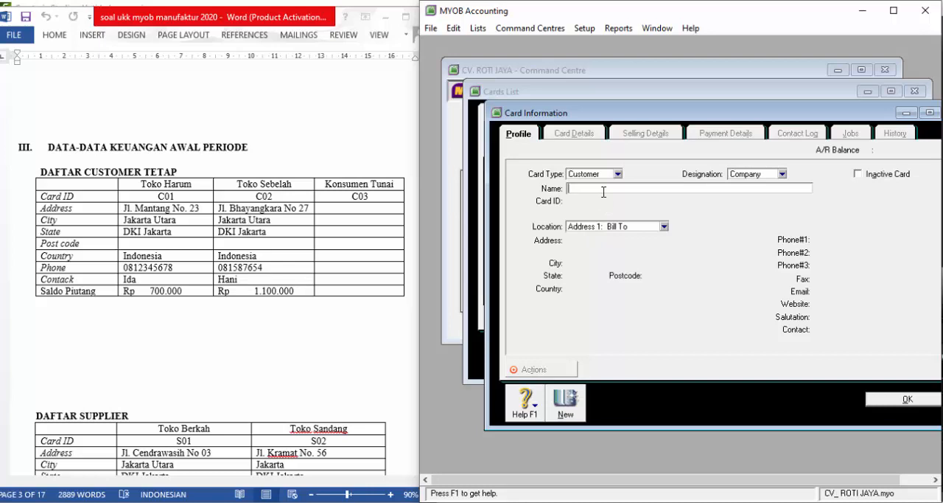
{"action": "type", "text": "TOKO HARUM"}
{"action": "key", "text": "Tab"}
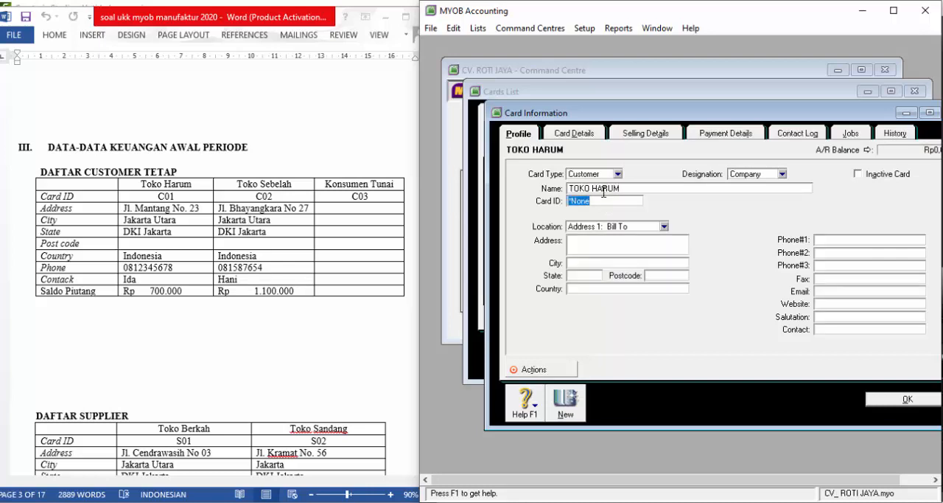
{"action": "type", "text": "C01"}
{"action": "key", "text": "Tab"}
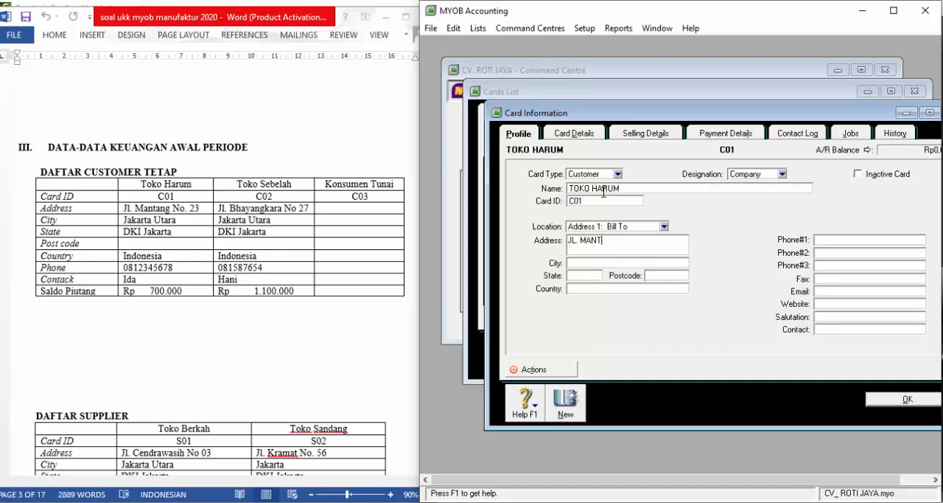
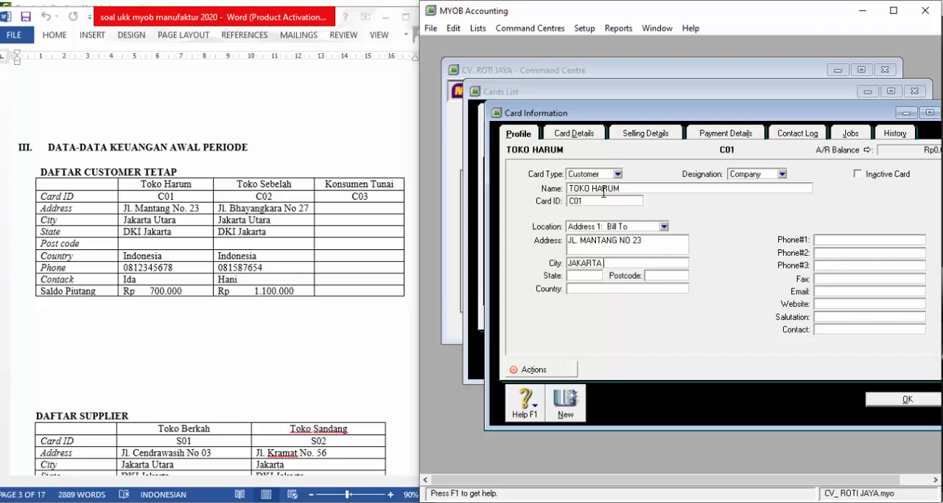
- Enter the street address, city and country on TOKO HARUM's card
{"action": "key", "text": "Tab"}
{"action": "type", "text": "INDONES"}
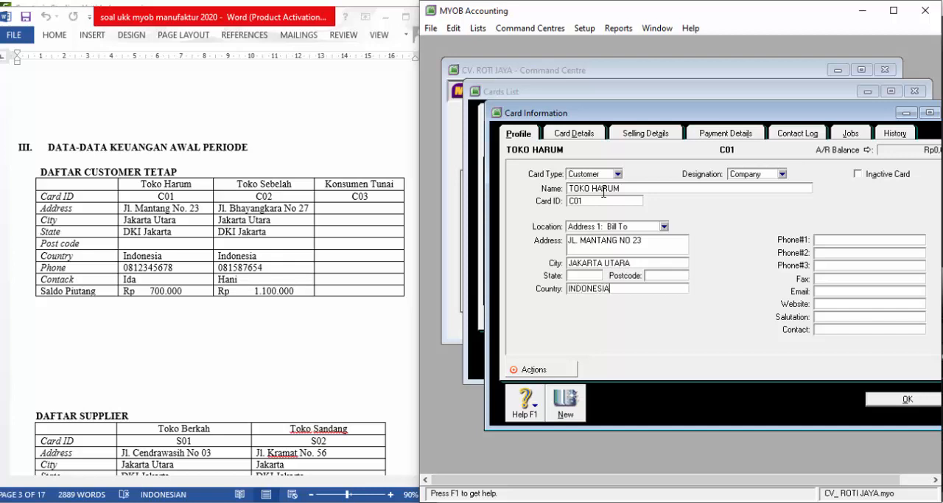
- Enter TOKO HARUM's phone number and contact person's name, and save the customer card
{"action": "left_click", "coordinate": [831, 240]}
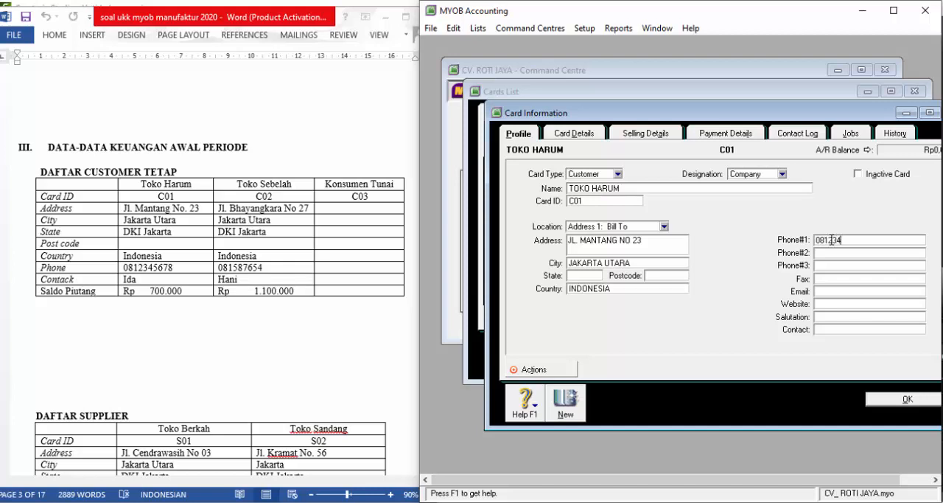
{"action": "key", "text": "Tab"}
{"action": "key", "text": "Tab"}
{"action": "key", "text": "Tab"}
{"action": "key", "text": "Tab"}
{"action": "key", "text": "Tab"}
{"action": "key", "text": "Tab"}
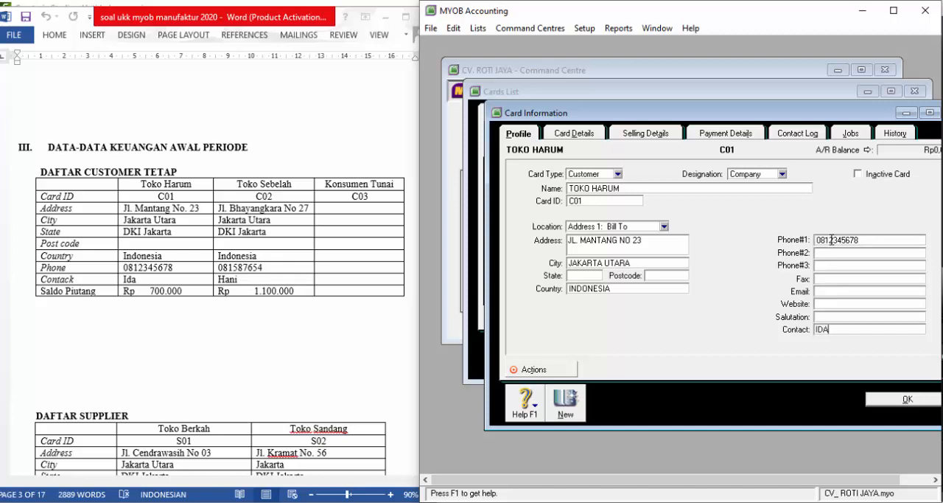
{"action": "left_click", "coordinate": [886, 402]}
- Create a second customer card named TOKO SEBELAH and enter its card ID from the customer table
{"action": "left_click", "coordinate": [583, 361]}
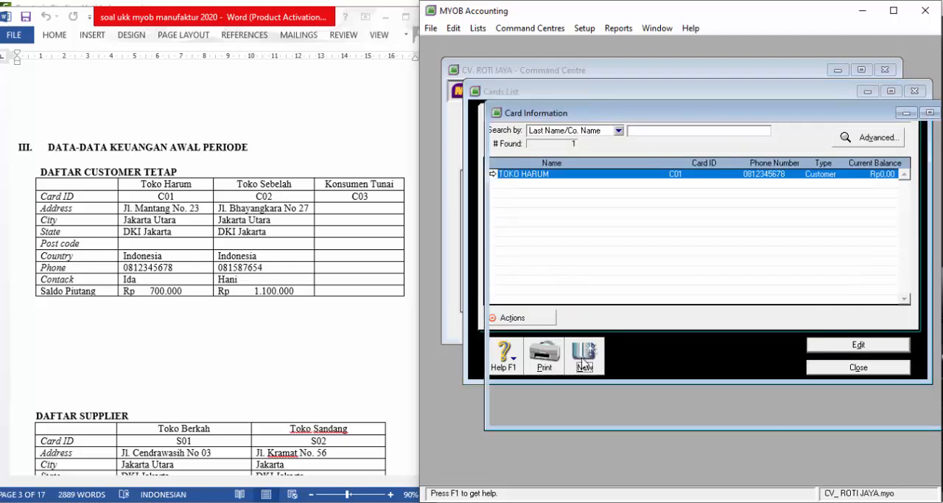
{"action": "type", "text": "T"}
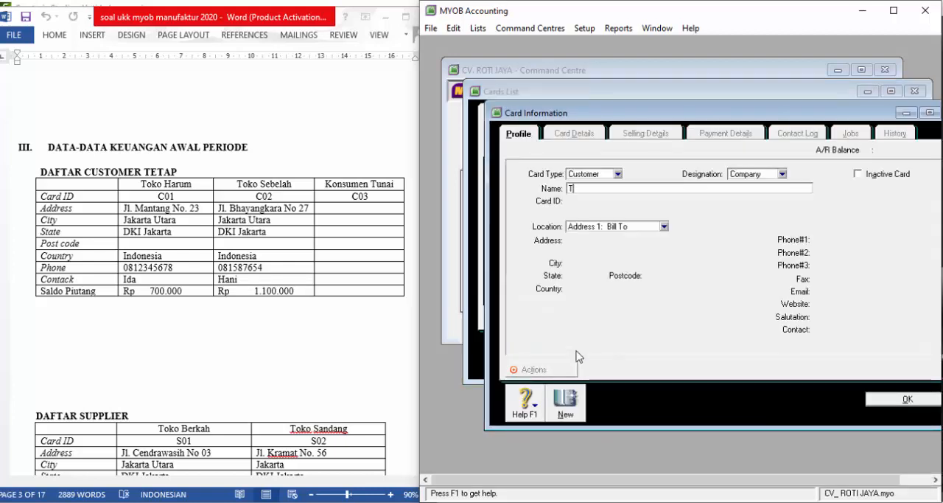
{"action": "type", "text": "OKO SEBELAH"}
{"action": "key", "text": "Tab"}
{"action": "type", "text": "C0"}
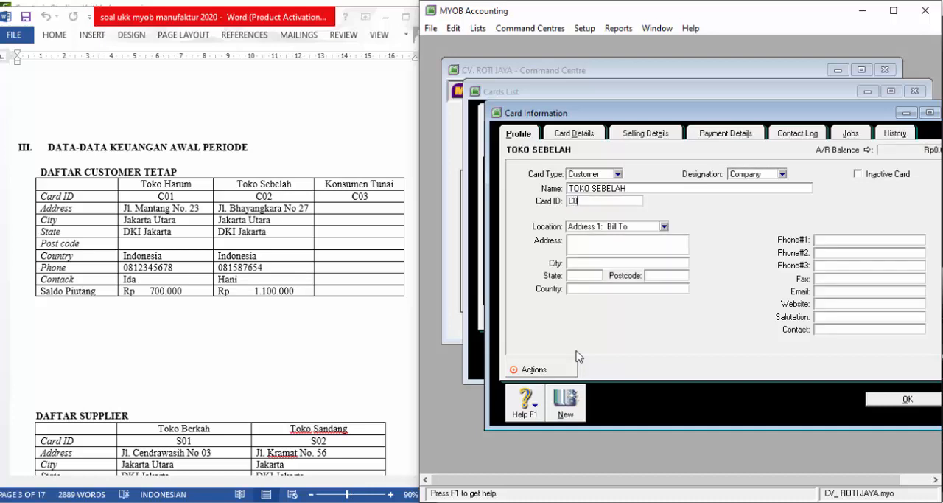
{"action": "key", "text": "Tab"}
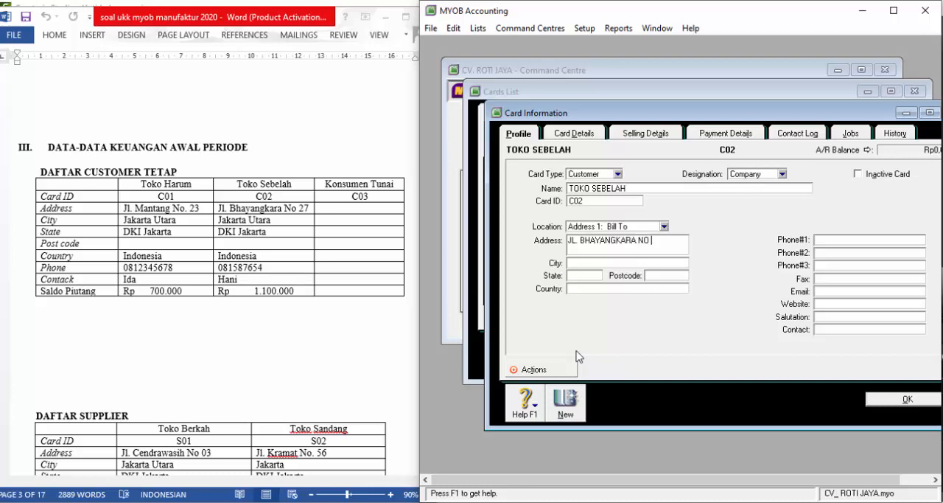
- Enter the street address, city and country on TOKO SEBELAH's card
{"action": "key", "text": "Tab"}
{"action": "type", "text": "JAKARTA"}
{"action": "type", "text": " UTARA"}
{"action": "type", "text": "INDONE"}
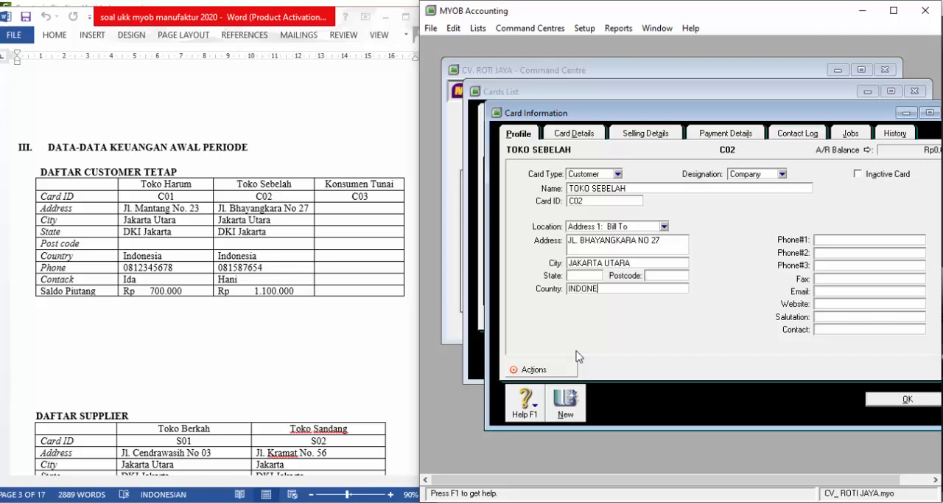
{"action": "type", "text": "SIA"}
- Enter the phone number and contact details on TOKO SEBELAH's card
{"action": "key", "text": "Tab"}
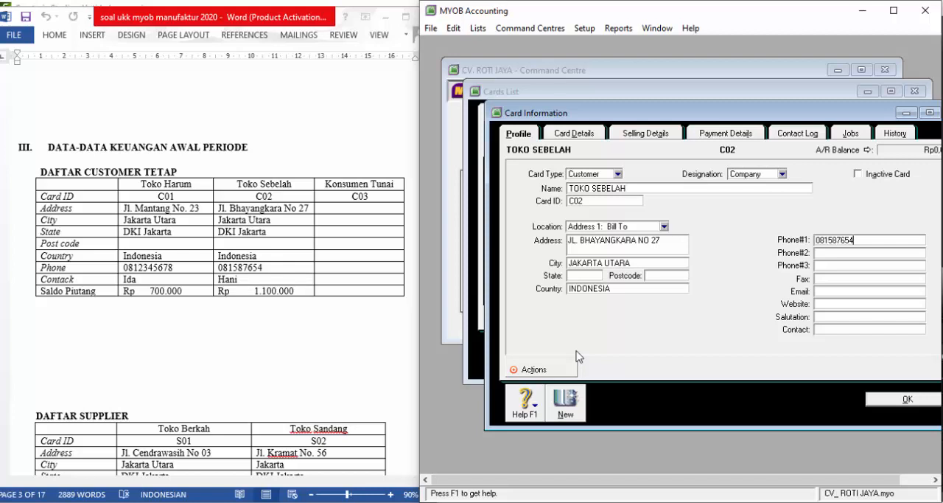
{"action": "key", "text": "Tab"}
{"action": "key", "text": "Tab"}
{"action": "key", "text": "Tab"}
- Create a new supplier card named TOKO BERKAH and enter its card ID from the supplier table
{"action": "left_click", "coordinate": [568, 402]}
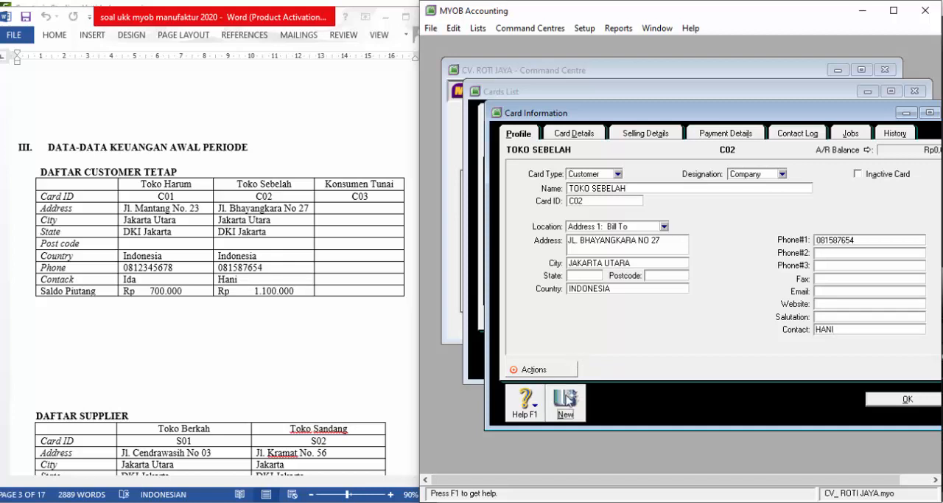
{"action": "left_click", "coordinate": [618, 174]}
{"action": "left_click", "coordinate": [608, 191]}
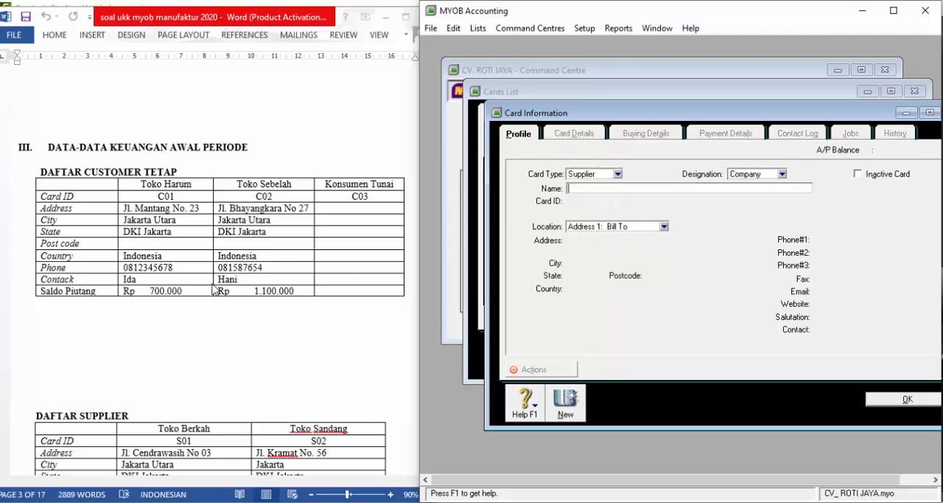
{"action": "scroll", "coordinate": [213, 289], "scroll_direction": "down", "scroll_amount": 5}
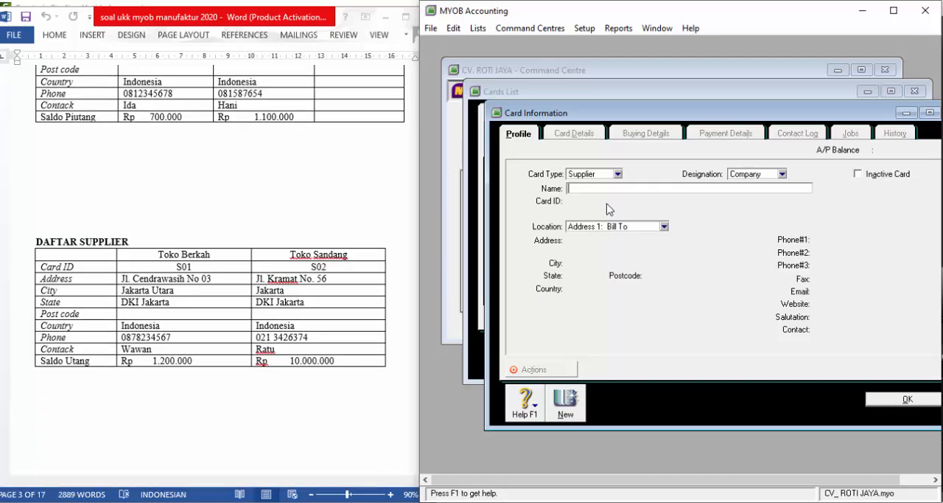
{"action": "type", "text": "TOKO BERKAH"}
{"action": "key", "text": "Tab"}
{"action": "type", "text": "S01"}
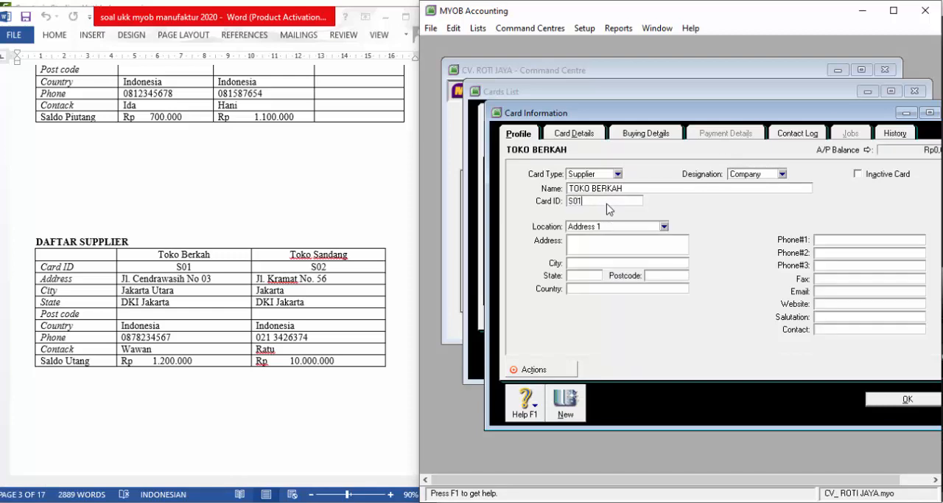
- Enter the street address on TOKO BERKAH's supplier card
{"action": "key", "text": "Tab"}
{"action": "key", "text": "Tab"}
{"action": "type", "text": "JL. CENDRAW"}
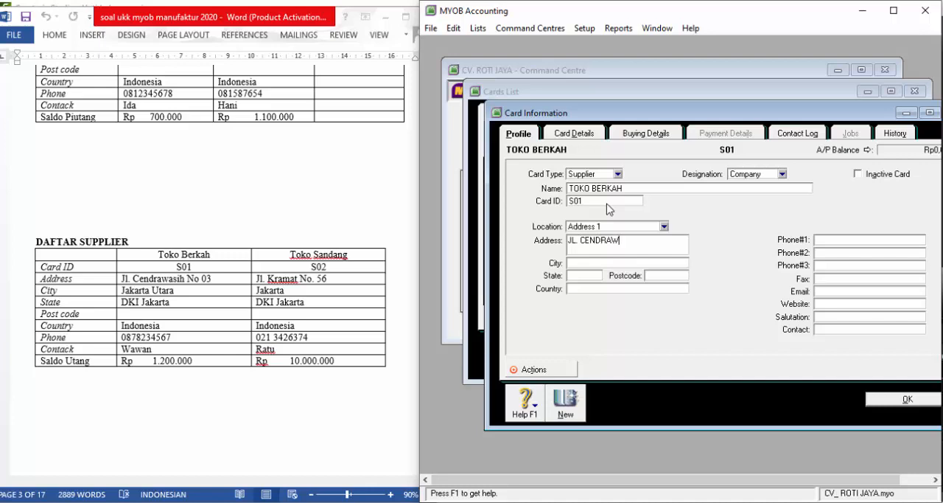
{"action": "type", "text": "AS"}
{"action": "type", "text": "IH NO"}
{"action": "type", "text": "JAKARTA"}
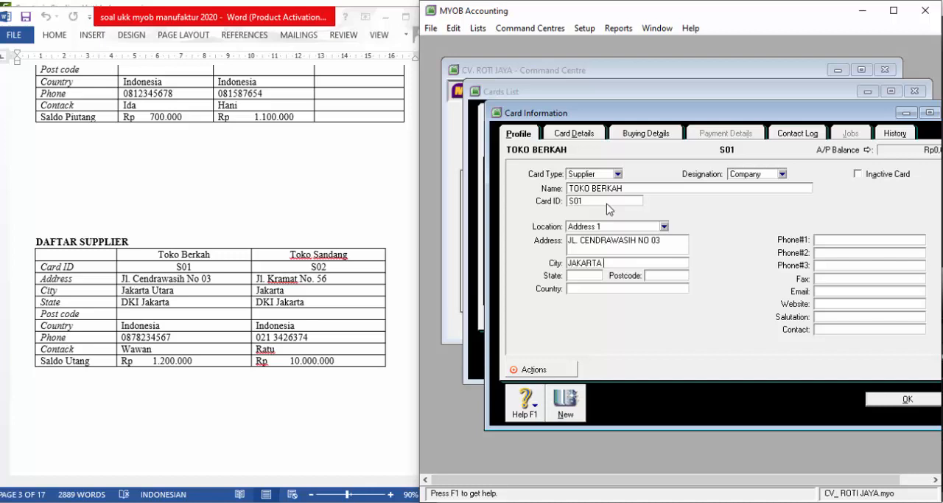
{"action": "type", "text": " UATAR"}
- Enter the city and country on TOKO BERKAH's supplier card
{"action": "key", "text": "BackSpace"}
{"action": "type", "text": "TARA"}
{"action": "key", "text": "Tab"}
{"action": "key", "text": "Tab"}
{"action": "type", "text": "INDONE"}
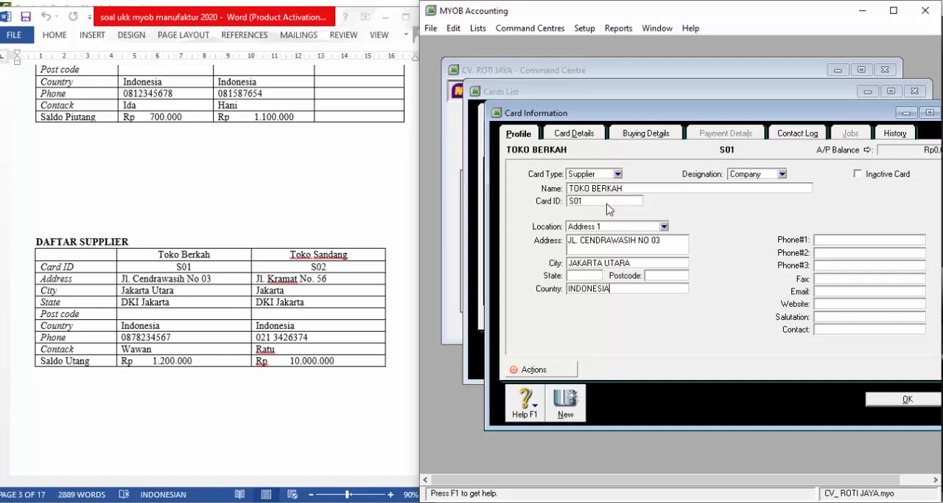
- Enter the phone number and contact name on TOKO BERKAH's supplier card and save the card
{"action": "key", "text": "Tab"}
{"action": "type", "text": "0"}
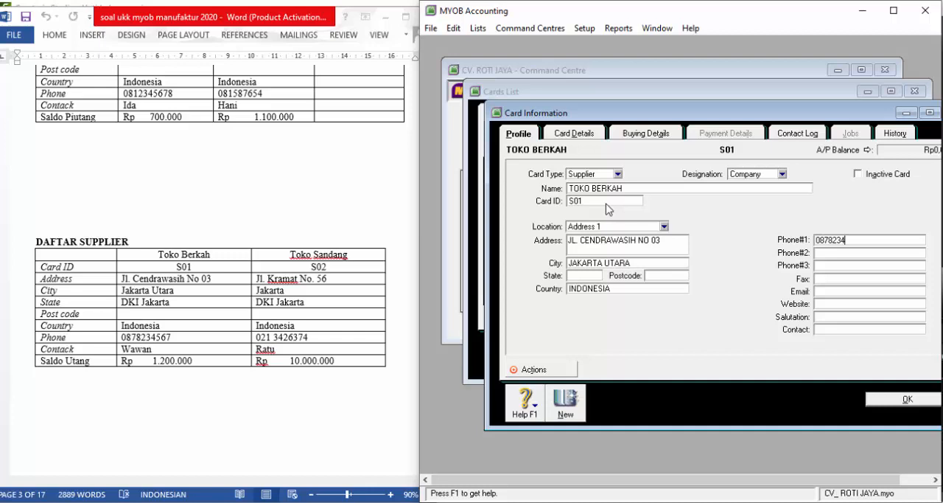
{"action": "key", "text": "Tab"}
{"action": "key", "text": "Tab"}
{"action": "key", "text": "Tab"}
{"action": "key", "text": "Tab"}
{"action": "type", "text": "WAW"}
{"action": "left_click", "coordinate": [894, 403]}
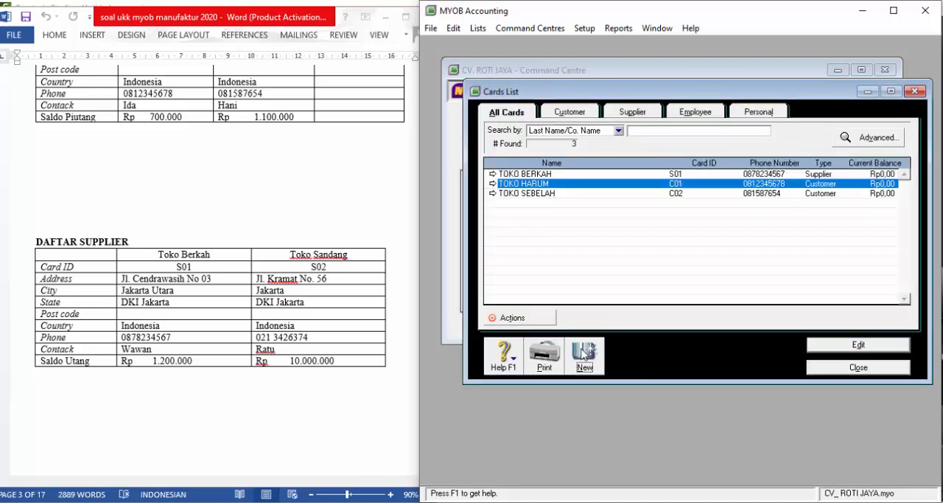
- Create a new supplier card named TOKO SANDANG and enter its card ID from the supplier table
{"action": "left_click", "coordinate": [583, 355]}
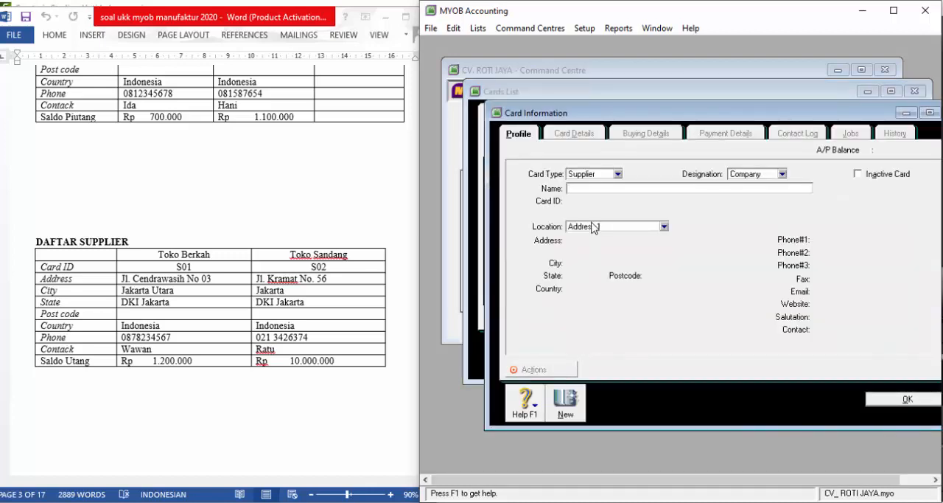
{"action": "type", "text": "TOKO SANDANG"}
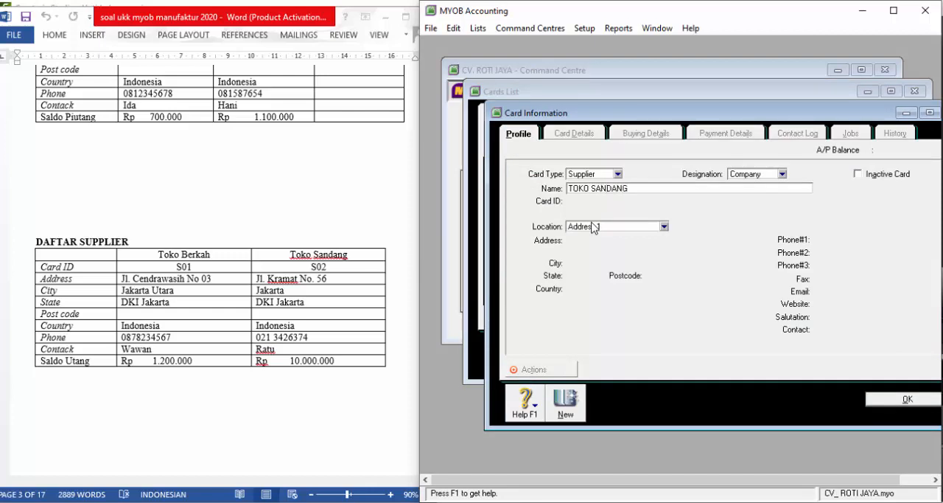
{"action": "key", "text": "Tab"}
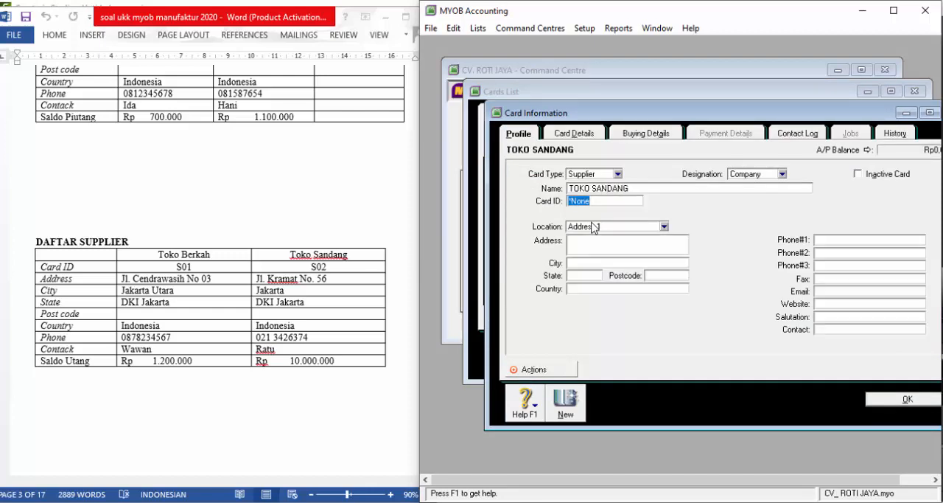
{"action": "type", "text": "S02"}
{"action": "key", "text": "Tab"}
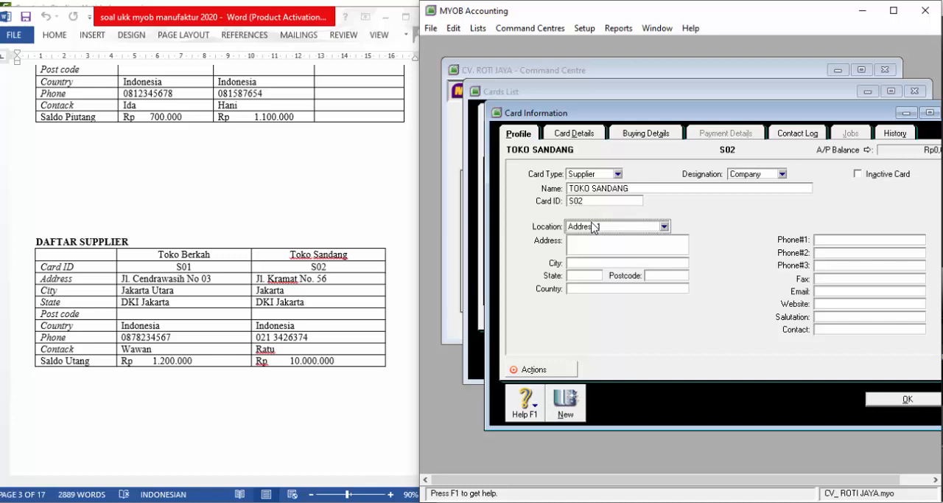
- Enter the street address on TOKO SANDANG's supplier card
{"action": "key", "text": "Tab"}
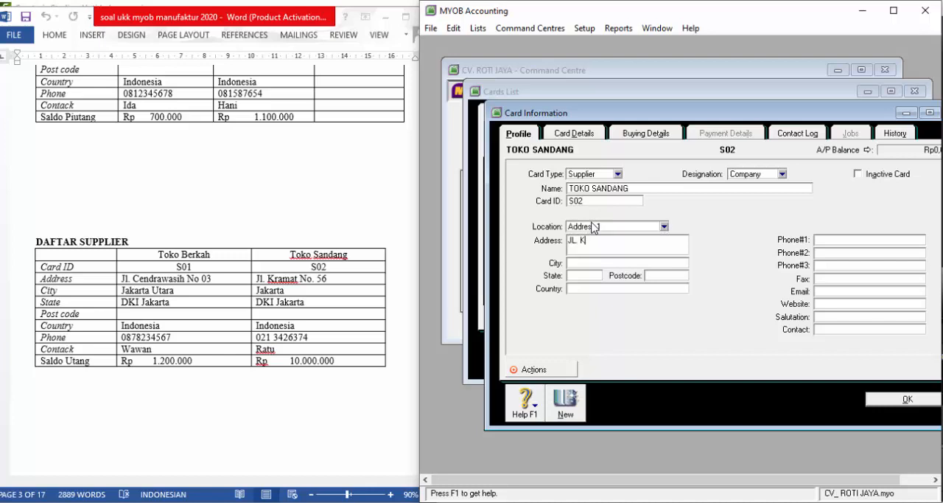
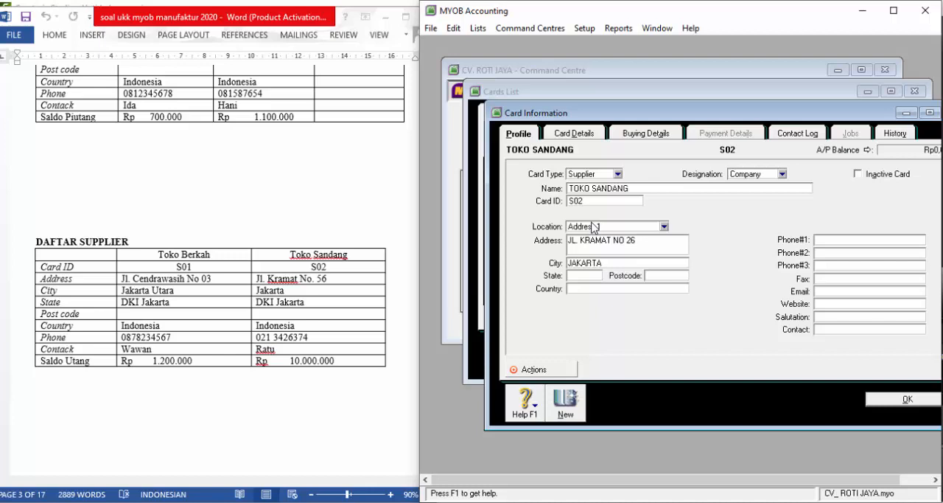
- Enter the city, including its DKI prefix, and the country on TOKO SANDANG's supplier card
{"action": "key", "text": "Home"}
{"action": "type", "text": "DKI"}
{"action": "key", "text": "Tab"}
{"action": "key", "text": "Tab"}
{"action": "key", "text": "Tab"}
{"action": "type", "text": "INDONES"}
{"action": "key", "text": "Tab"}
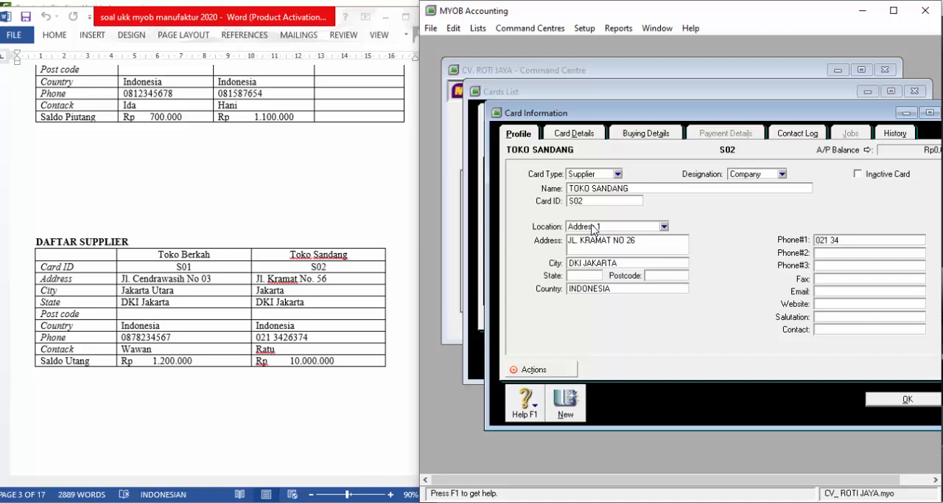
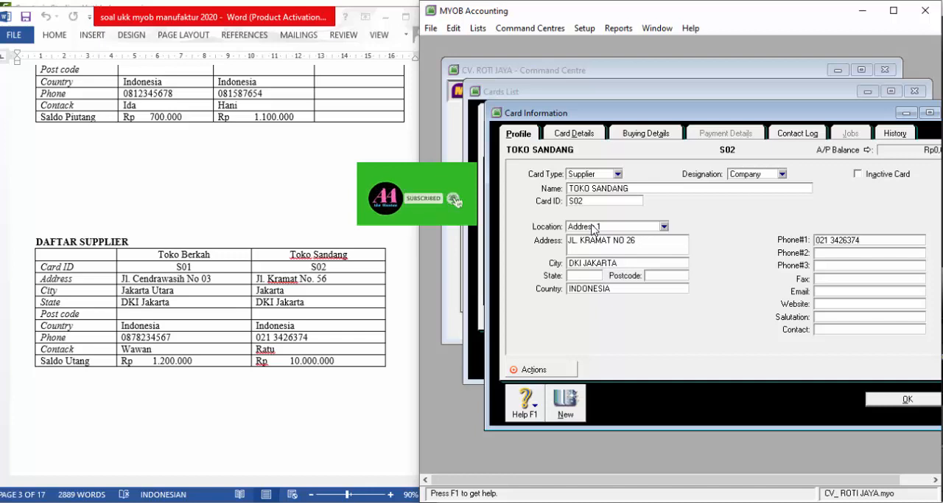
- Enter the phone number and contact name for TOKO SANDANG, save the card and close the cards list
{"action": "key", "text": "Tab"}
{"action": "key", "text": "Tab"}
{"action": "key", "text": "Tab"}
{"action": "key", "text": "Tab"}
{"action": "key", "text": "Tab"}
{"action": "key", "text": "Tab"}
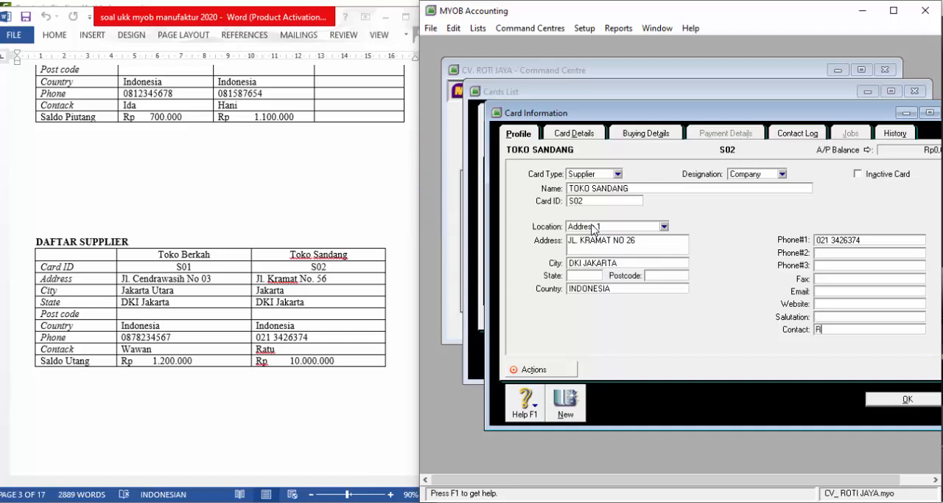
{"action": "type", "text": "RATU"}
{"action": "left_click", "coordinate": [906, 398]}
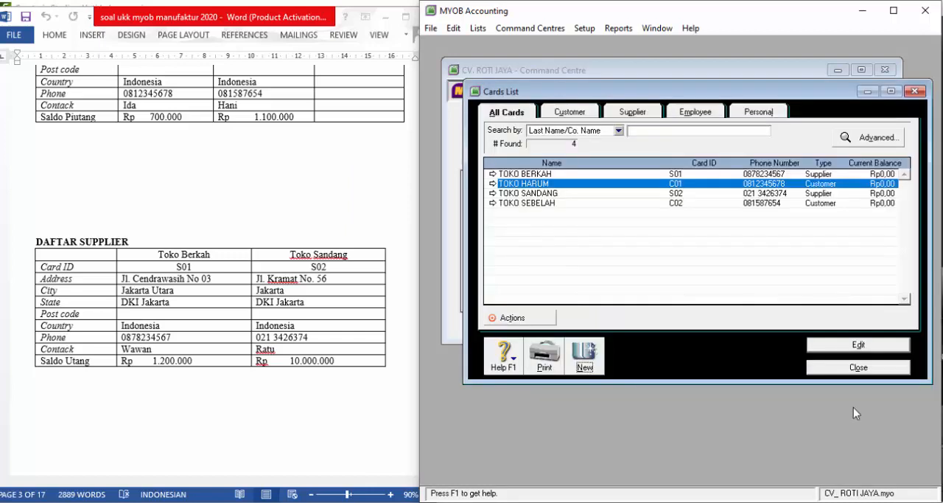
{"action": "left_click", "coordinate": [839, 369]}
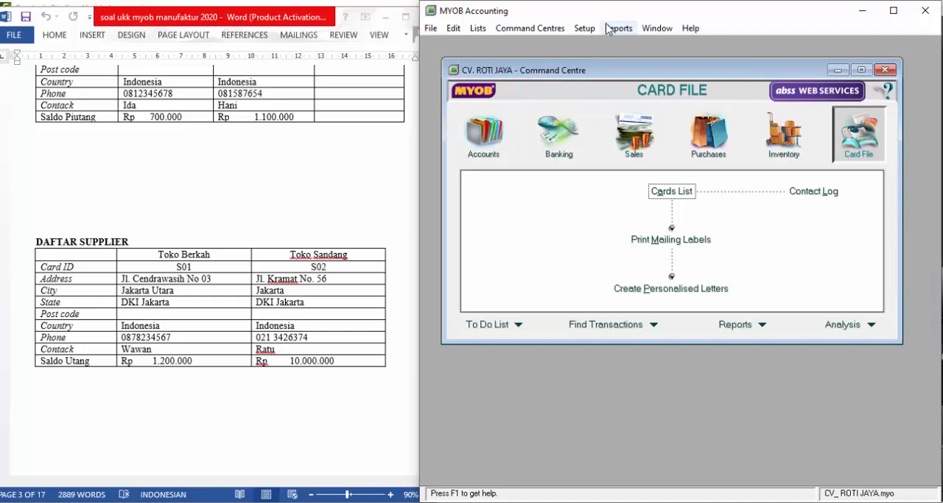
- Open the linked accounts setup for sales and turn off charging freight on sales
{"action": "left_click", "coordinate": [587, 31]}
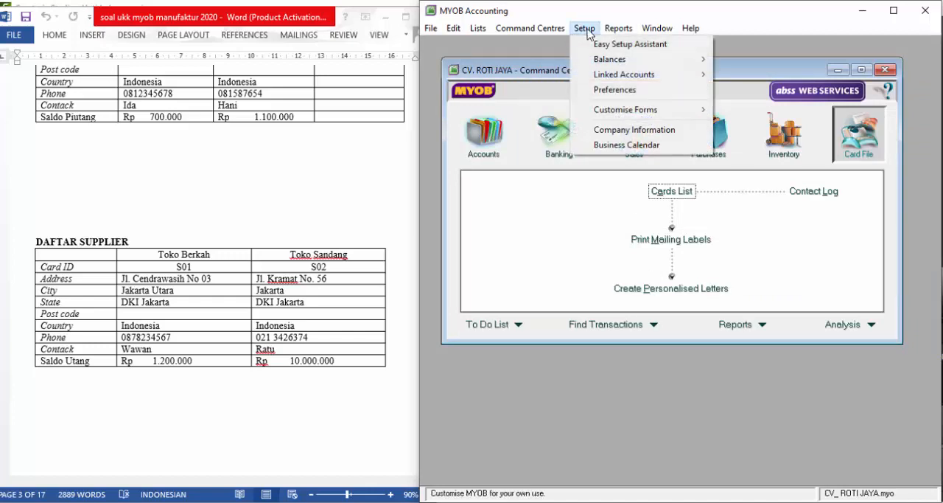
{"action": "mouse_move", "coordinate": [615, 74]}
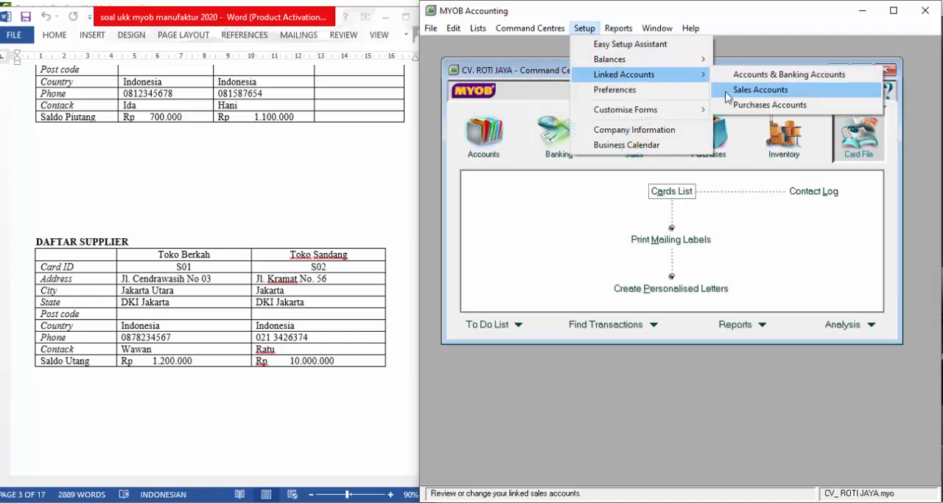
{"action": "left_click", "coordinate": [760, 90]}
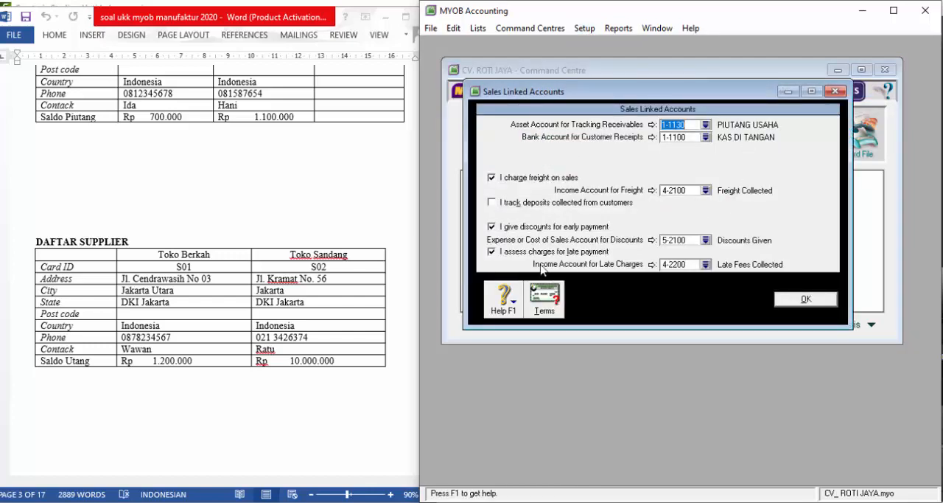
{"action": "left_click", "coordinate": [492, 178]}
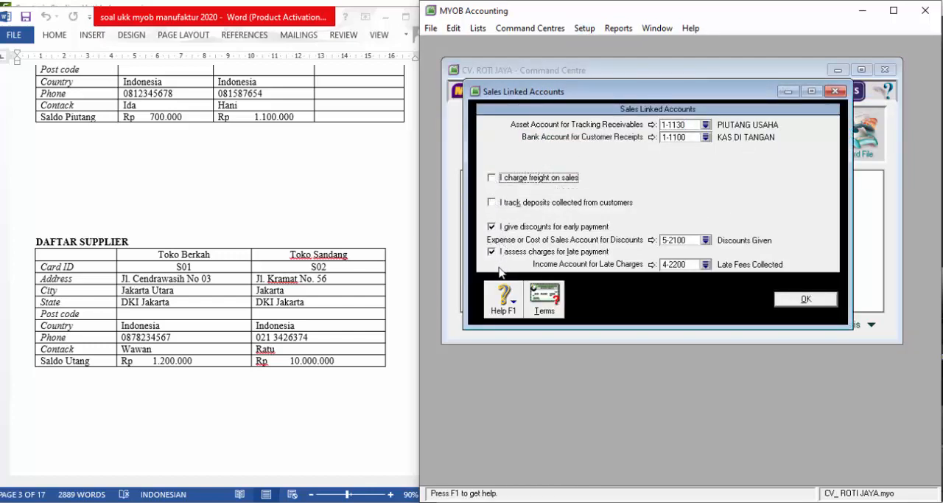
- Examine the sales and purchase payment terms, discounts and late-payment penalties in the Word document's accounting policies
{"action": "scroll", "coordinate": [368, 209], "scroll_direction": "up", "scroll_amount": 12}
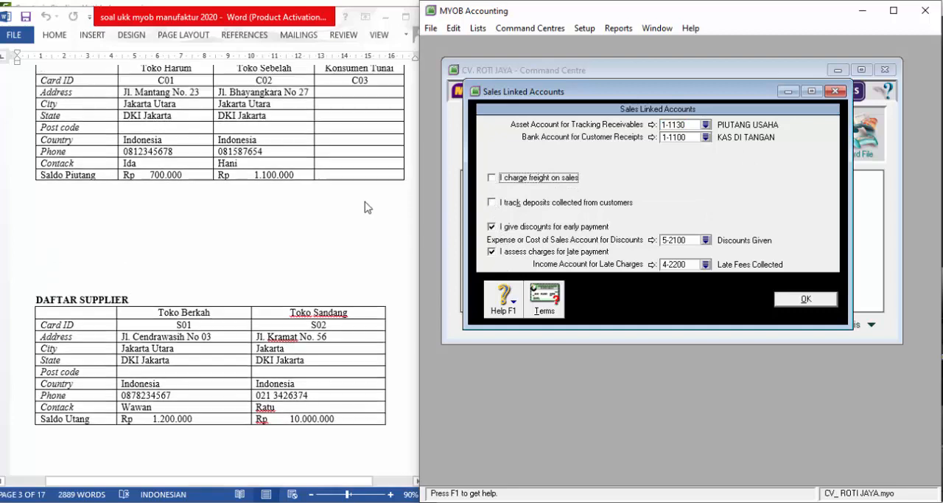
{"action": "scroll", "coordinate": [362, 196], "scroll_direction": "up", "scroll_amount": 1}
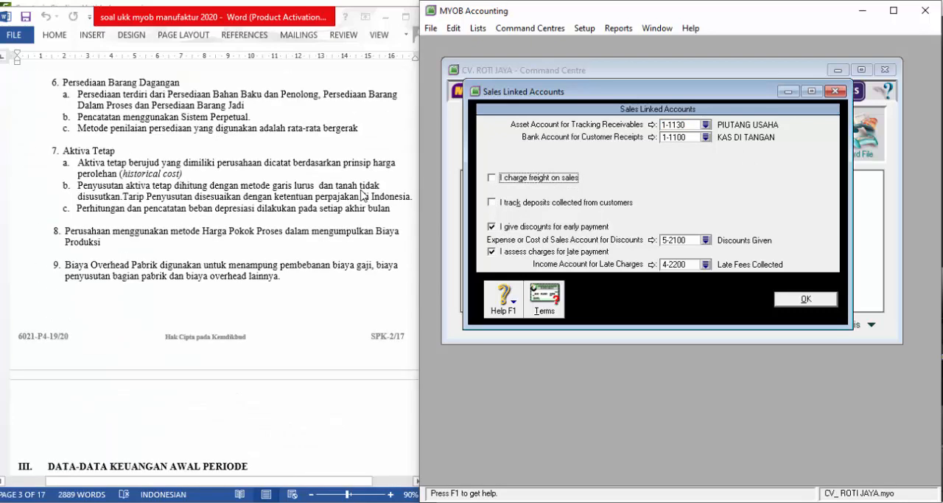
{"action": "scroll", "coordinate": [360, 191], "scroll_direction": "up", "scroll_amount": 1}
{"action": "scroll", "coordinate": [360, 191], "scroll_direction": "up", "scroll_amount": 4}
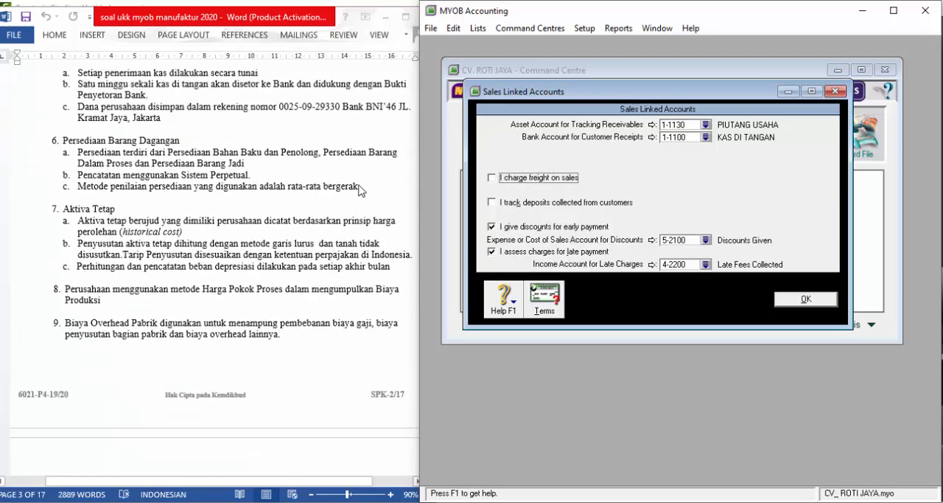
{"action": "scroll", "coordinate": [359, 190], "scroll_direction": "up", "scroll_amount": 5}
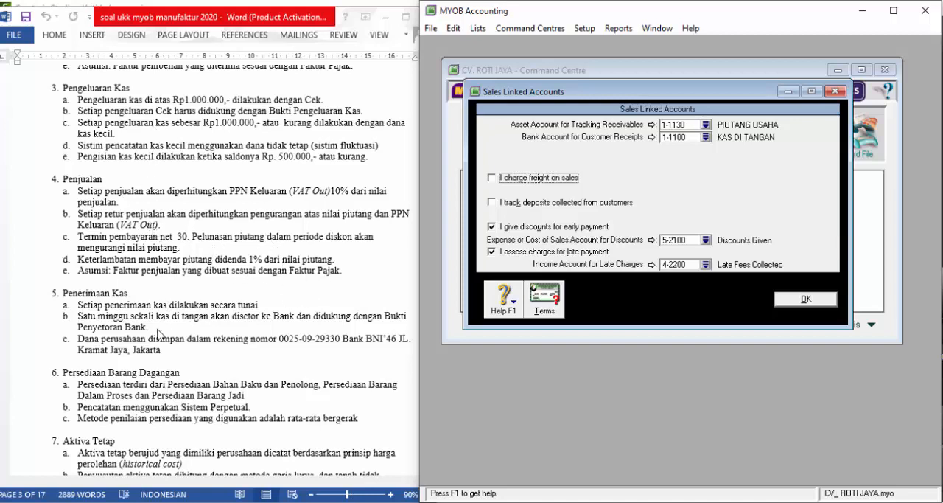
{"action": "scroll", "coordinate": [159, 336], "scroll_direction": "down", "scroll_amount": 4}
{"action": "scroll", "coordinate": [159, 337], "scroll_direction": "up", "scroll_amount": 14}
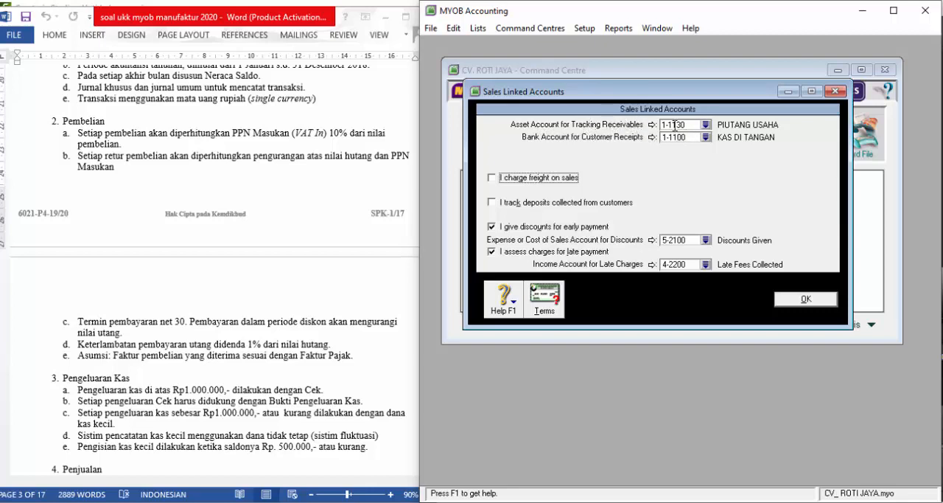
- Use 1-1130 PIUTANG USAHA as the asset account for tracking receivables and turn off discounts for early payment
{"action": "left_click", "coordinate": [706, 125]}
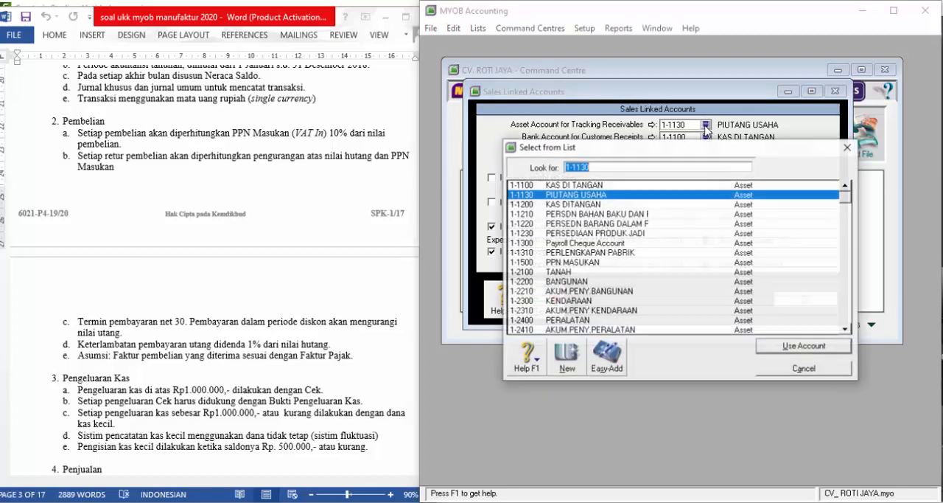
{"action": "left_click", "coordinate": [616, 196]}
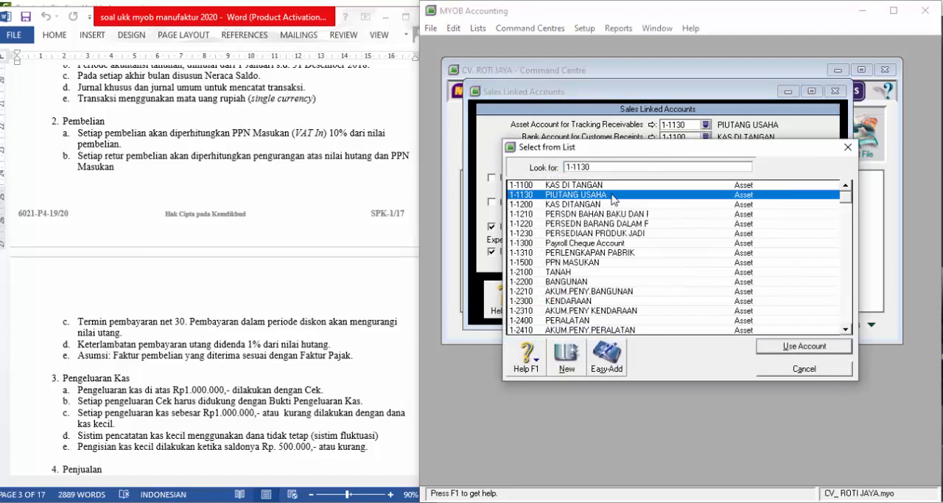
{"action": "left_click", "coordinate": [824, 348]}
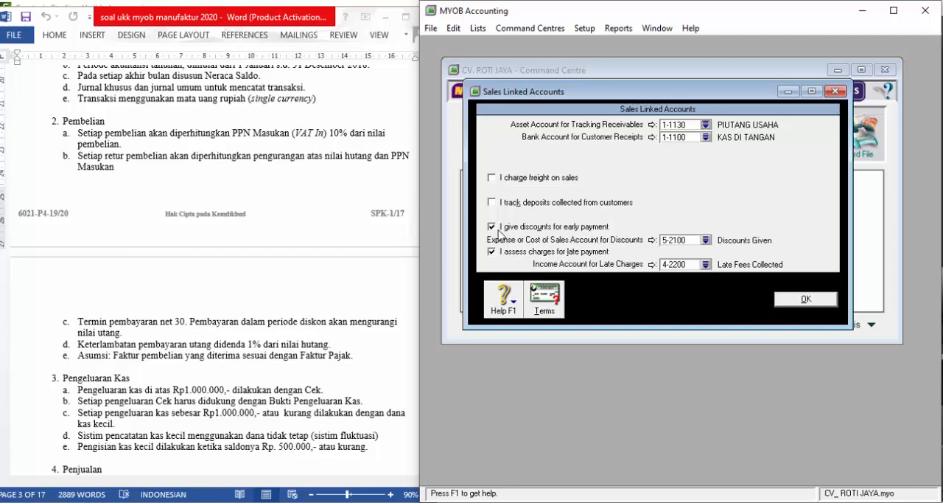
{"action": "left_click", "coordinate": [492, 228]}
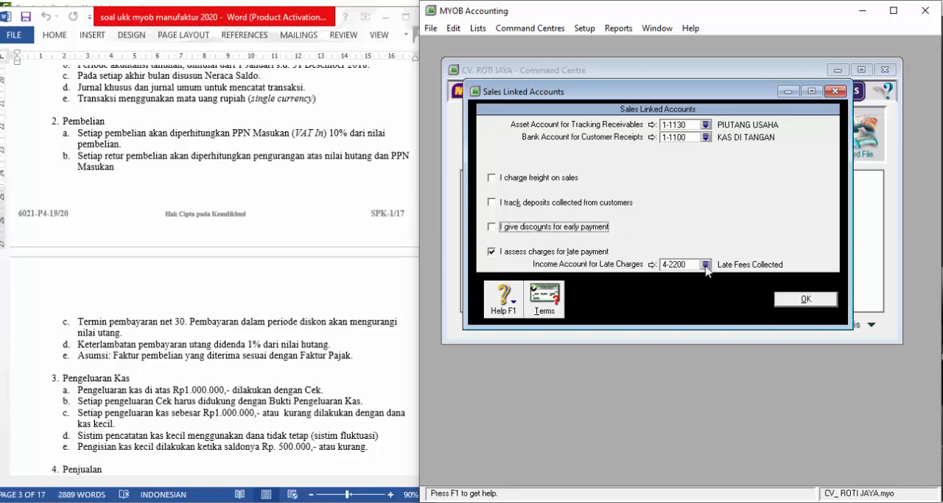
- Use account 4-2200 Late Fees Collected as the income account for late charges
{"action": "left_click", "coordinate": [705, 266]}
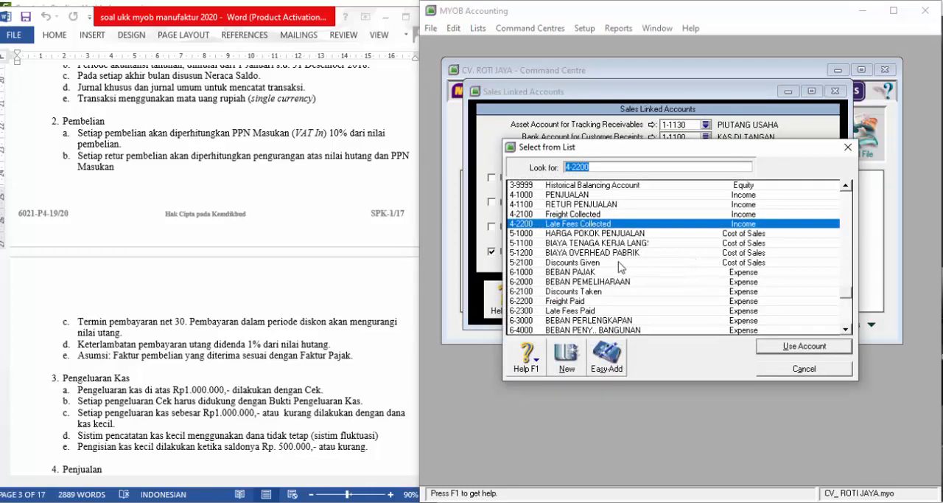
{"action": "scroll", "coordinate": [619, 266], "scroll_direction": "down", "scroll_amount": 3}
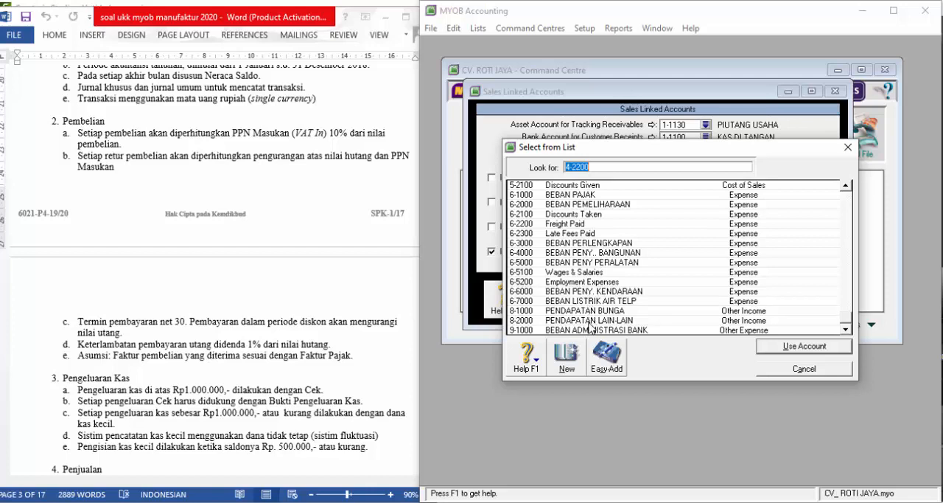
{"action": "scroll", "coordinate": [589, 316], "scroll_direction": "up", "scroll_amount": 1}
{"action": "scroll", "coordinate": [577, 308], "scroll_direction": "up", "scroll_amount": 1}
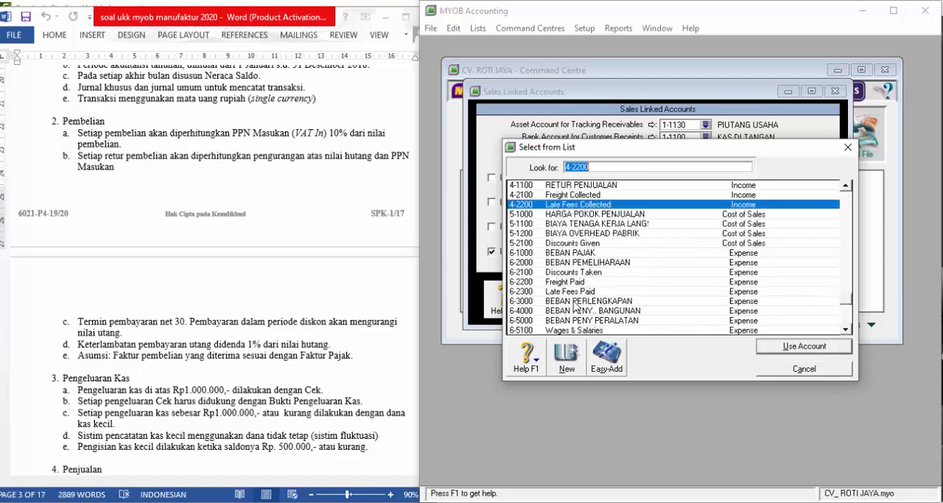
{"action": "scroll", "coordinate": [572, 306], "scroll_direction": "up", "scroll_amount": 1}
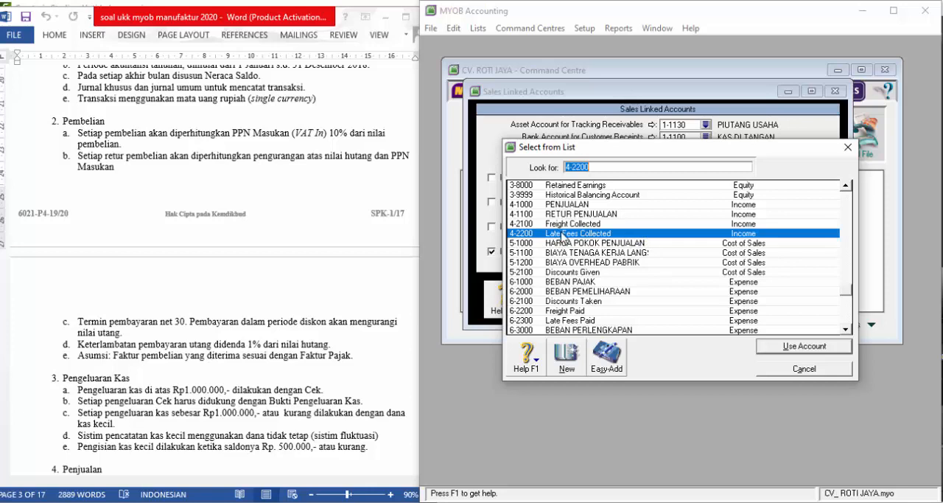
{"action": "left_click", "coordinate": [805, 350]}
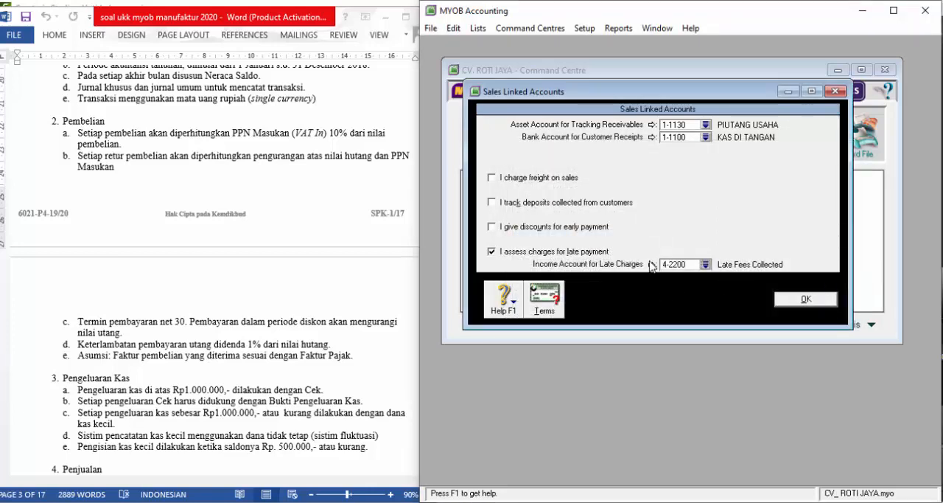
- Set the default customer terms to In a Given # of Days, with 30 balance due days and a 1% monthly late-payment charge
{"action": "left_click", "coordinate": [544, 298]}
{"action": "left_click", "coordinate": [791, 174]}
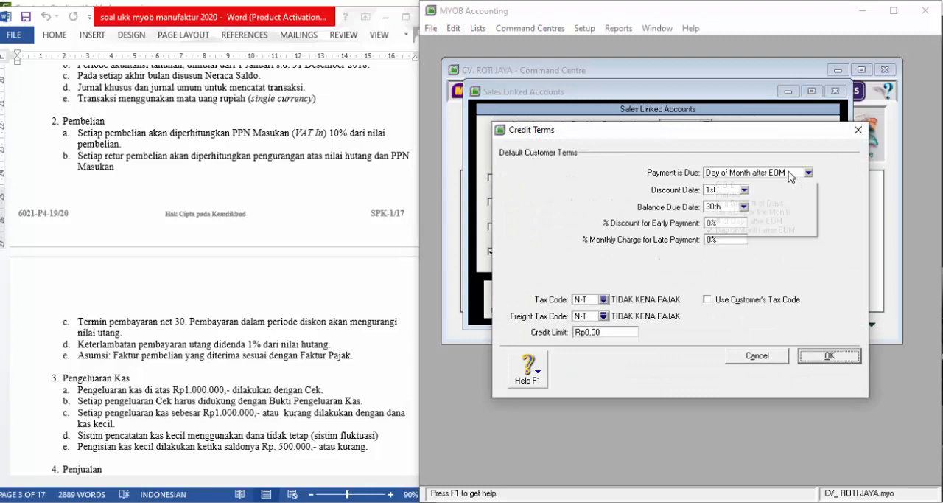
{"action": "left_click", "coordinate": [740, 203]}
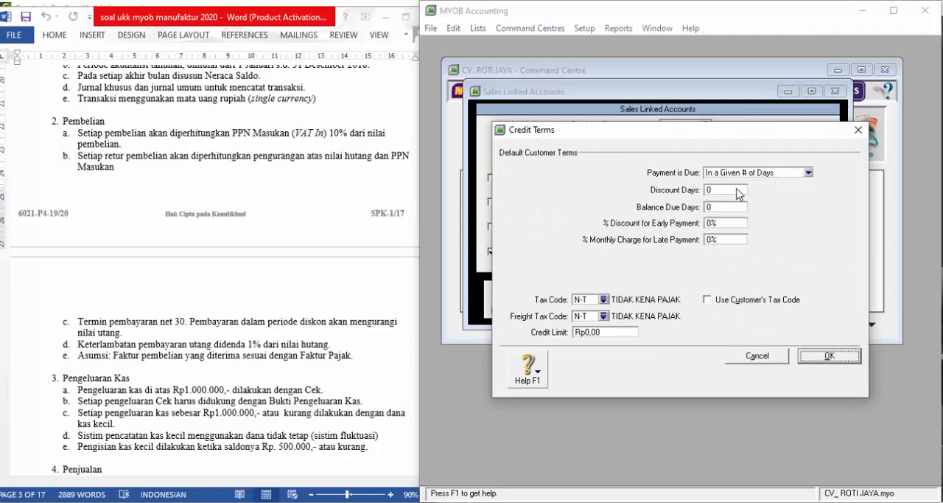
{"action": "left_click", "coordinate": [737, 189]}
{"action": "left_click", "coordinate": [723, 207]}
{"action": "type", "text": "30"}
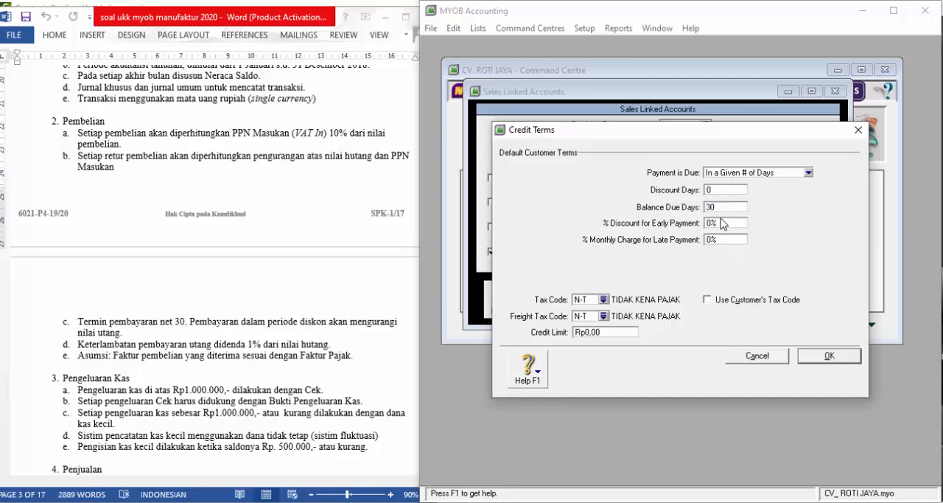
{"action": "left_click", "coordinate": [721, 239]}
- Set the tax code in the default customer credit terms to PPN
{"action": "left_click", "coordinate": [604, 299]}
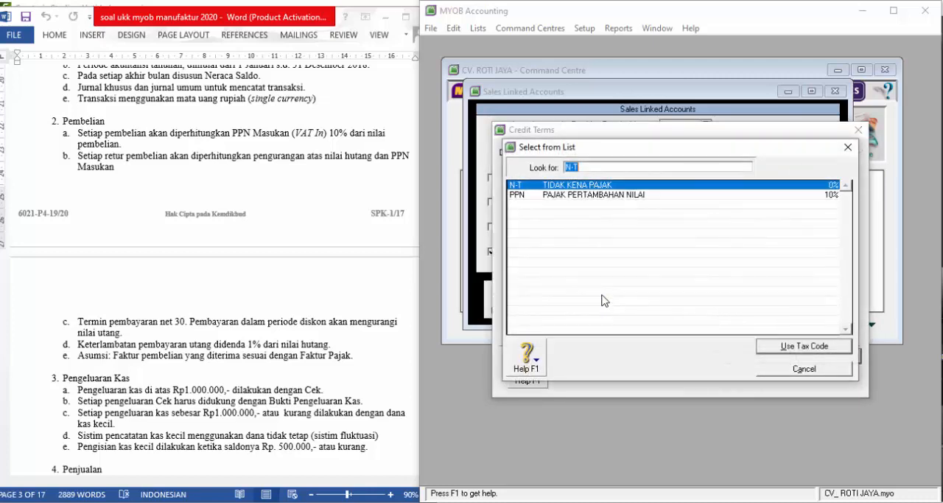
{"action": "left_click", "coordinate": [618, 194]}
{"action": "left_click", "coordinate": [784, 347]}
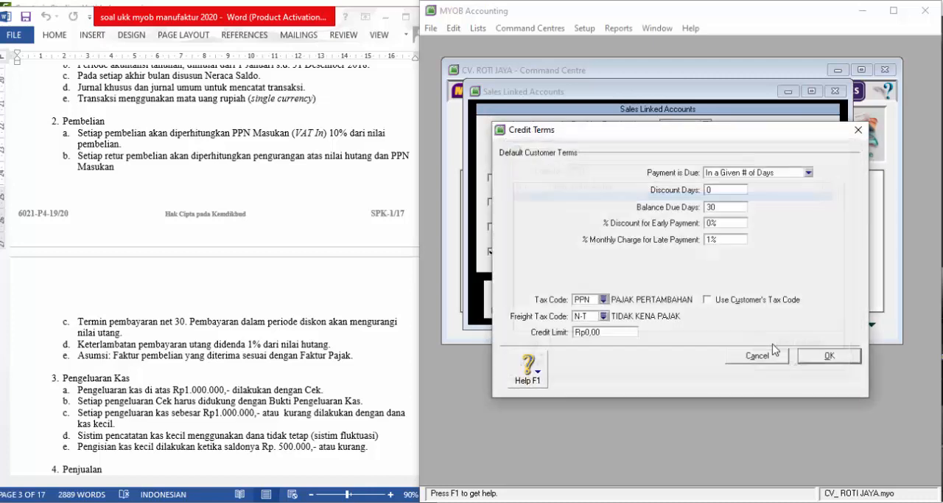
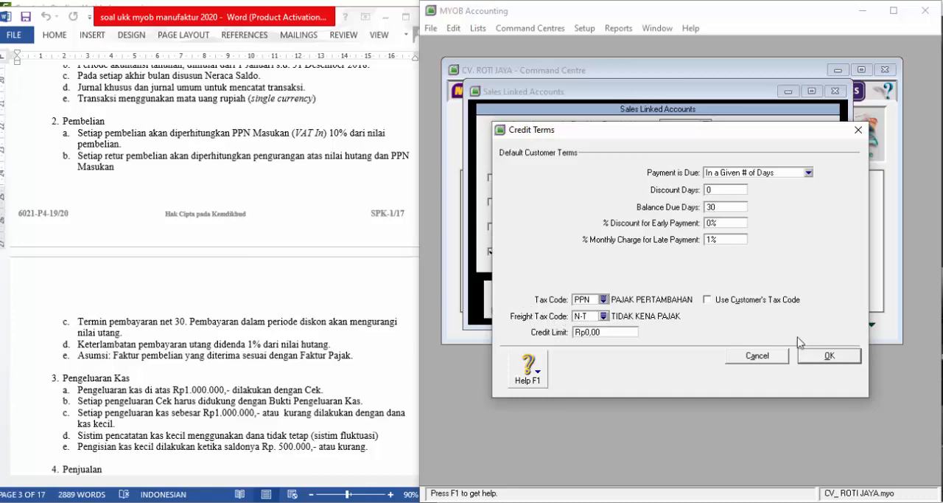
- Save the default customer credit terms and the sales linked accounts
{"action": "left_click", "coordinate": [830, 356]}
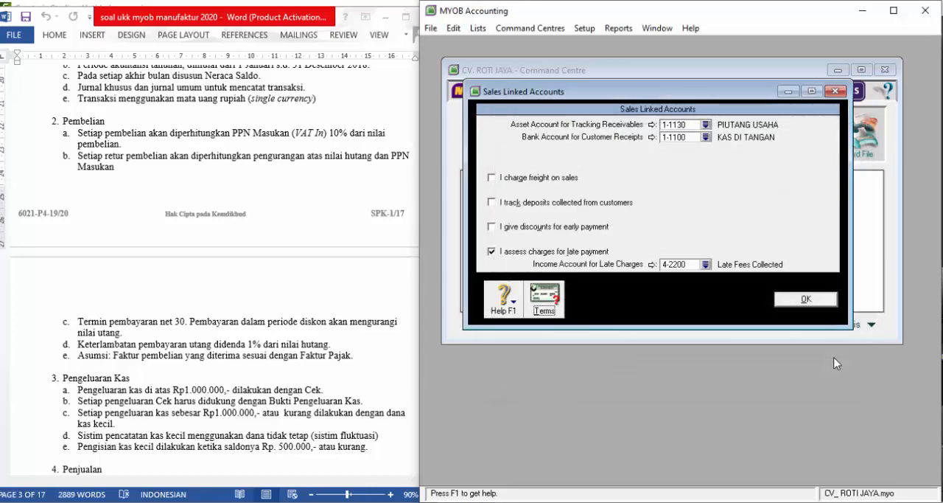
{"action": "left_click", "coordinate": [821, 299]}
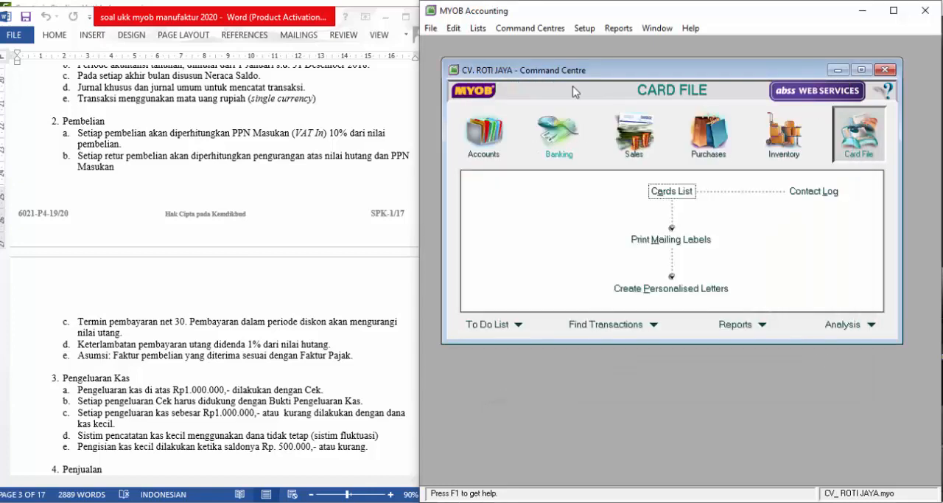
- In the purchases linked accounts, use 2-1100 UTANG USAHA as the liability account for tracking payables
{"action": "left_click", "coordinate": [594, 29]}
{"action": "mouse_move", "coordinate": [609, 76]}
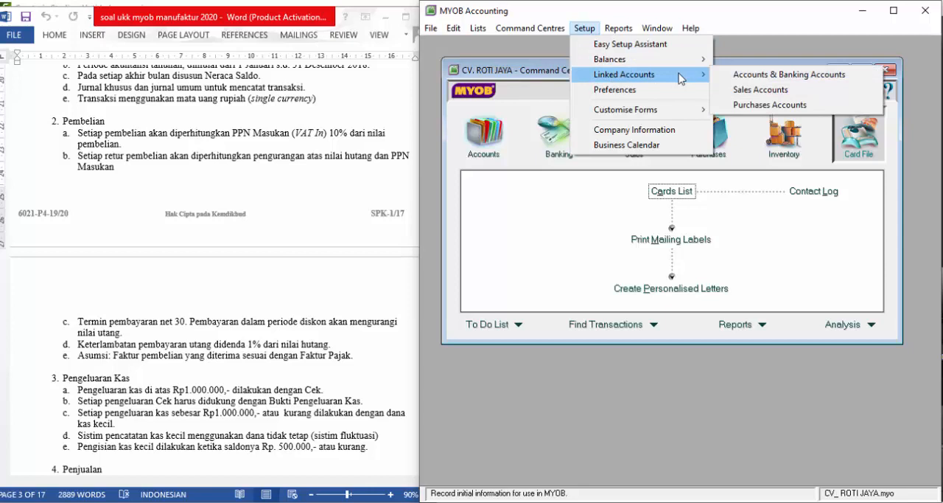
{"action": "left_click", "coordinate": [764, 110]}
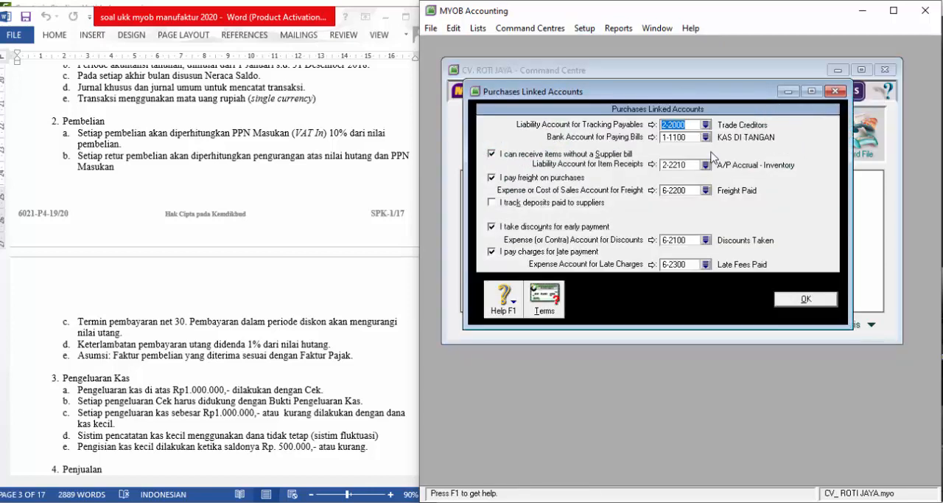
{"action": "left_click", "coordinate": [706, 126]}
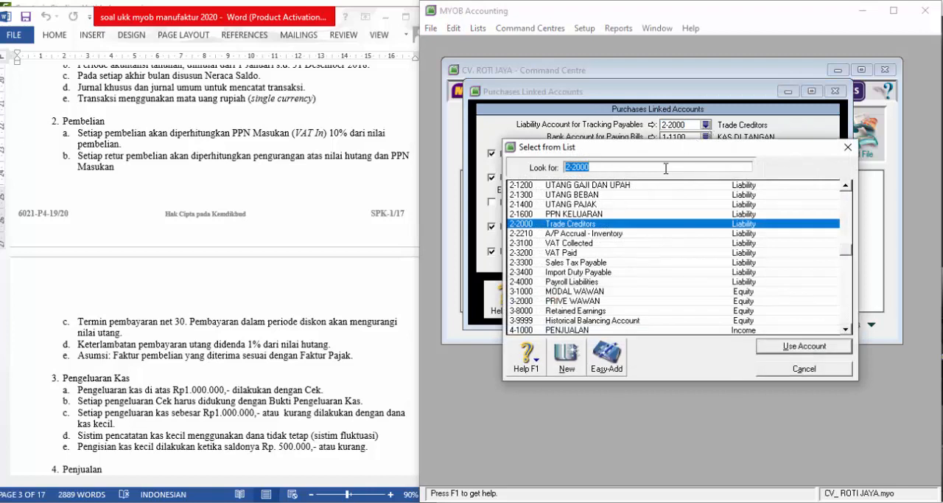
{"action": "left_click", "coordinate": [589, 204]}
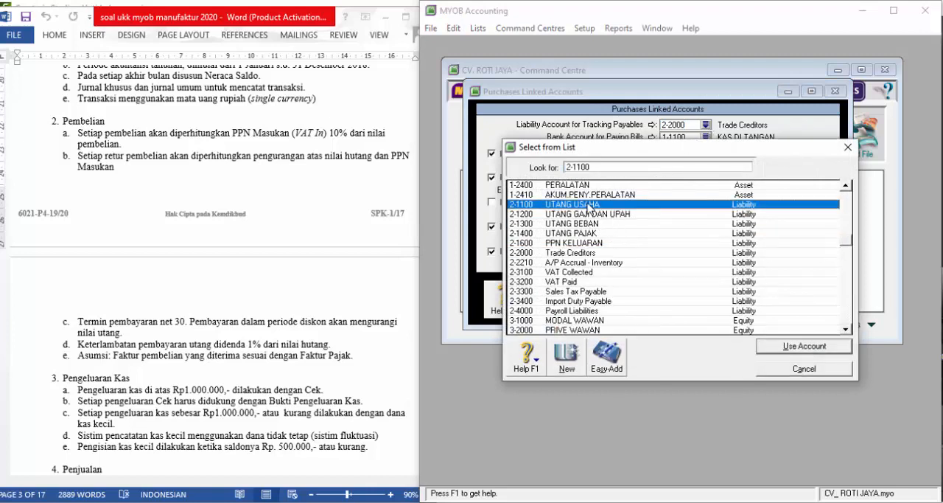
{"action": "left_click", "coordinate": [787, 346]}
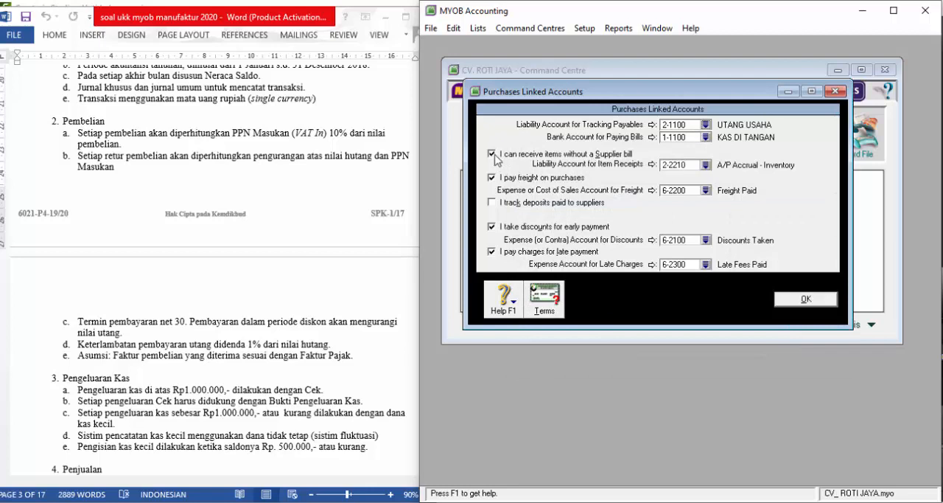
- Turn off receiving items without a supplier bill, paying freight on purchases, and taking discounts for early payment
{"action": "left_click", "coordinate": [493, 155]}
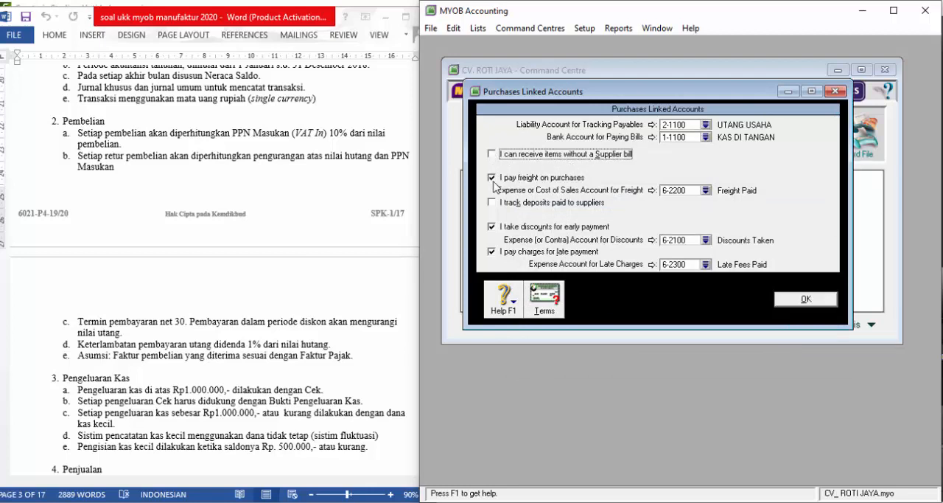
{"action": "left_click", "coordinate": [493, 178]}
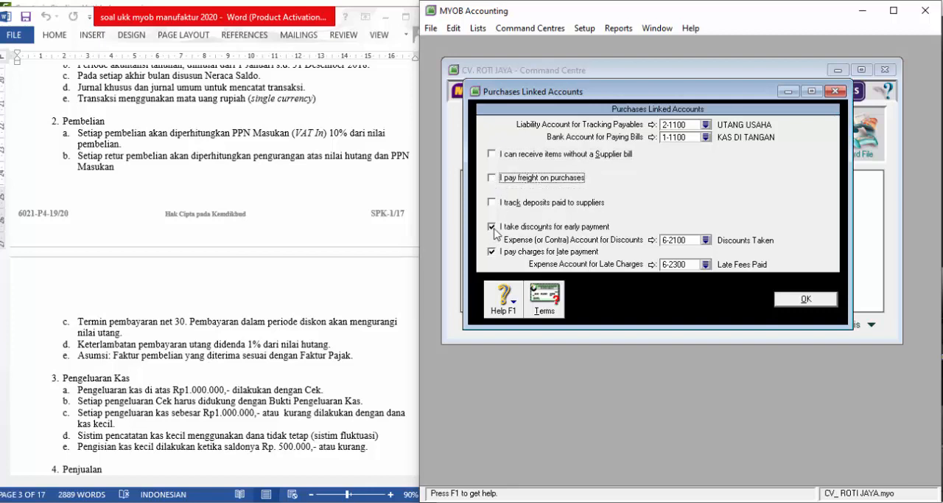
{"action": "left_click", "coordinate": [493, 227]}
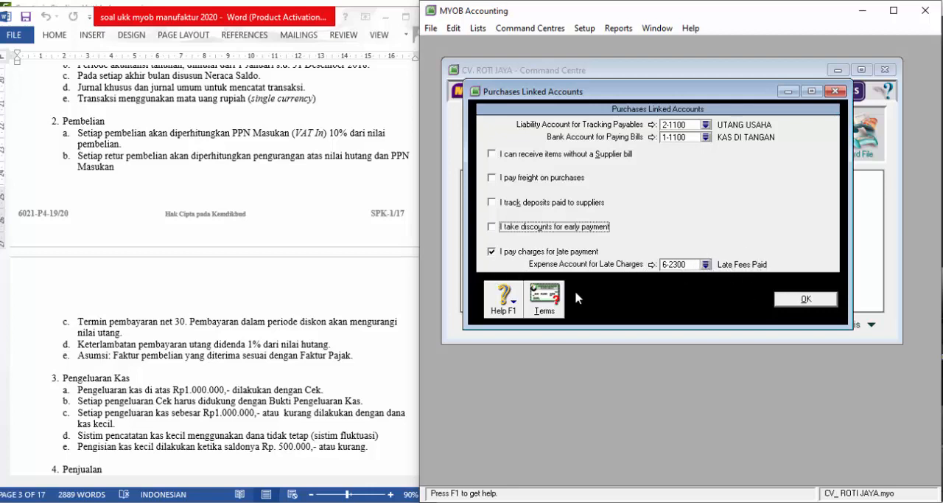
- Set the default supplier terms to In a Given # of Days with 30 balance due days and tax code PPN, and save the purchases linked accounts
{"action": "left_click", "coordinate": [544, 302]}
{"action": "left_click", "coordinate": [758, 174]}
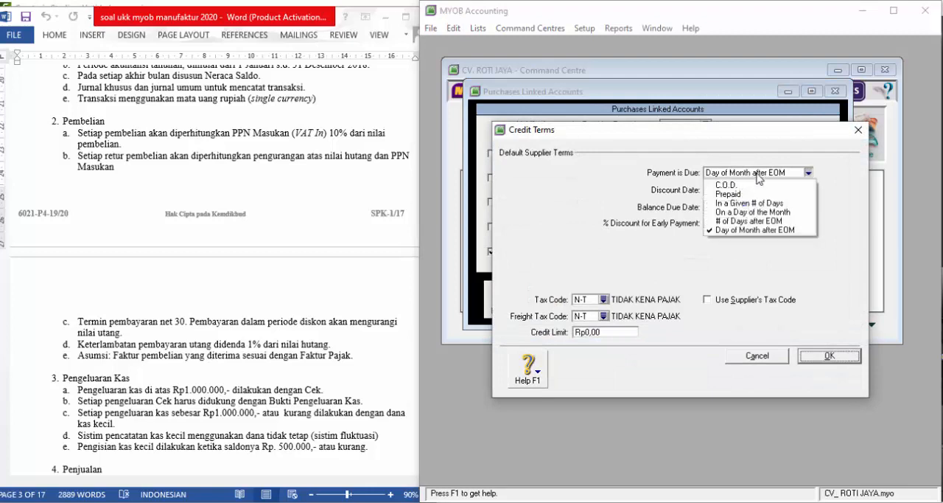
{"action": "left_click", "coordinate": [748, 203]}
{"action": "left_click", "coordinate": [728, 191]}
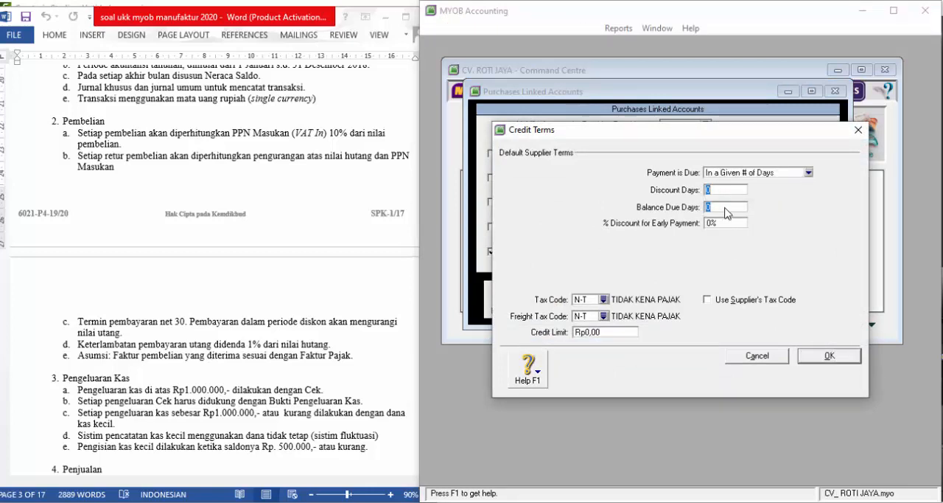
{"action": "left_click", "coordinate": [726, 205]}
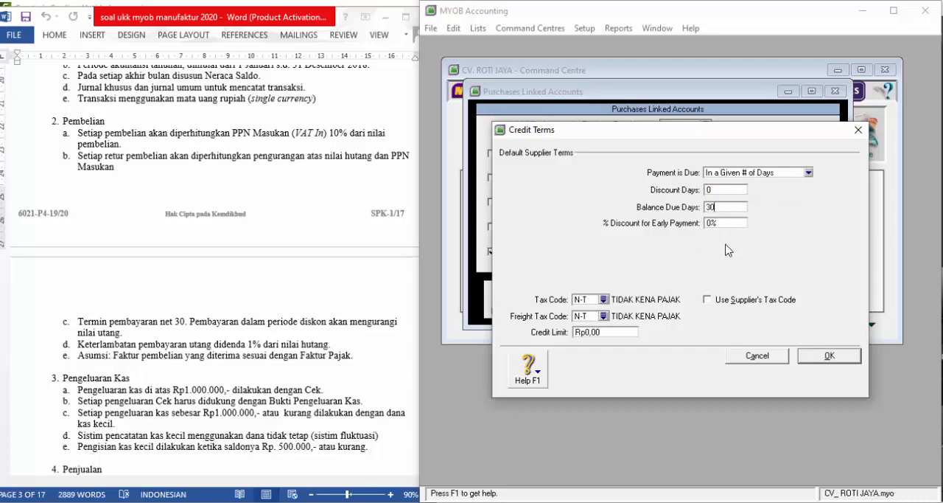
{"action": "left_click", "coordinate": [589, 299]}
{"action": "type", "text": "PPN"}
{"action": "left_click", "coordinate": [824, 361]}
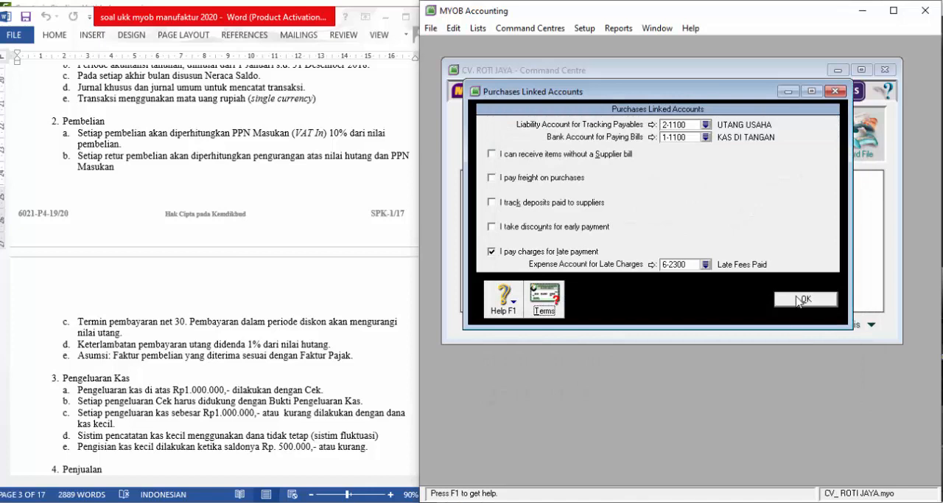
{"action": "left_click", "coordinate": [798, 300]}
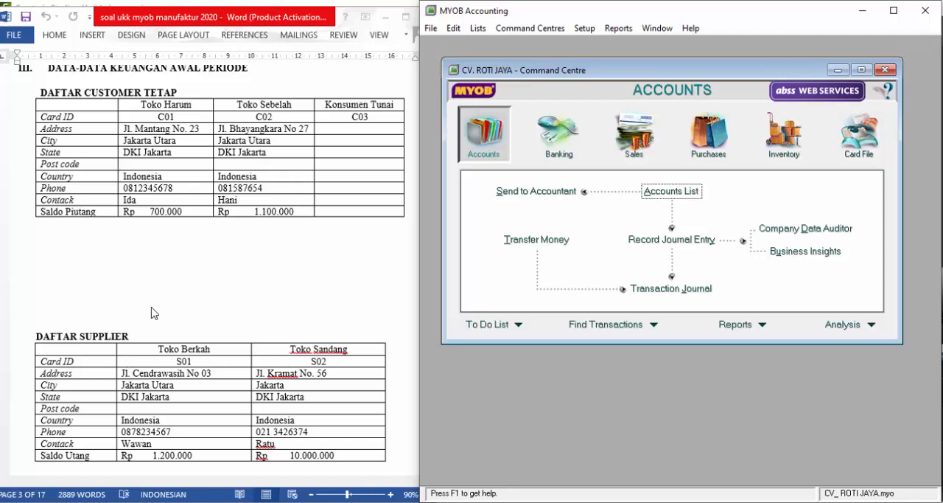
- From the customer opening balances, add a historical sale for TOKO HARUM dated 01/12/2018
{"action": "left_click", "coordinate": [593, 29]}
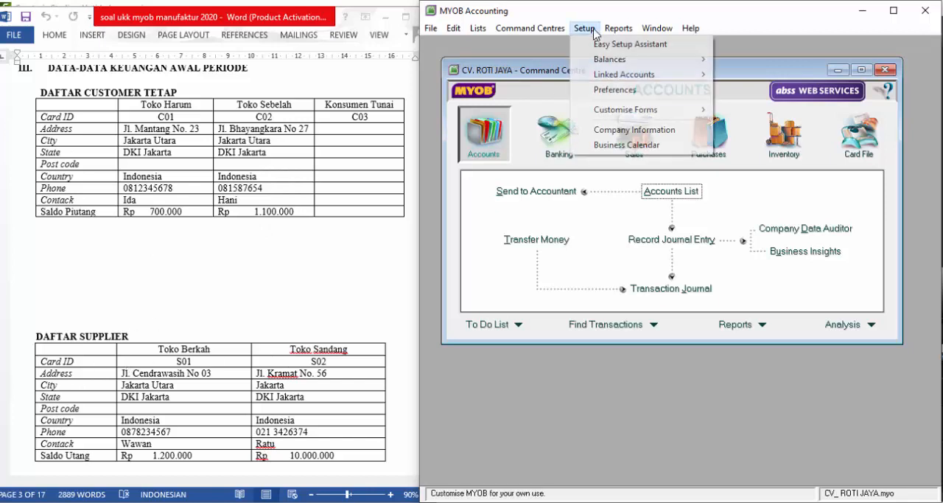
{"action": "mouse_move", "coordinate": [633, 61]}
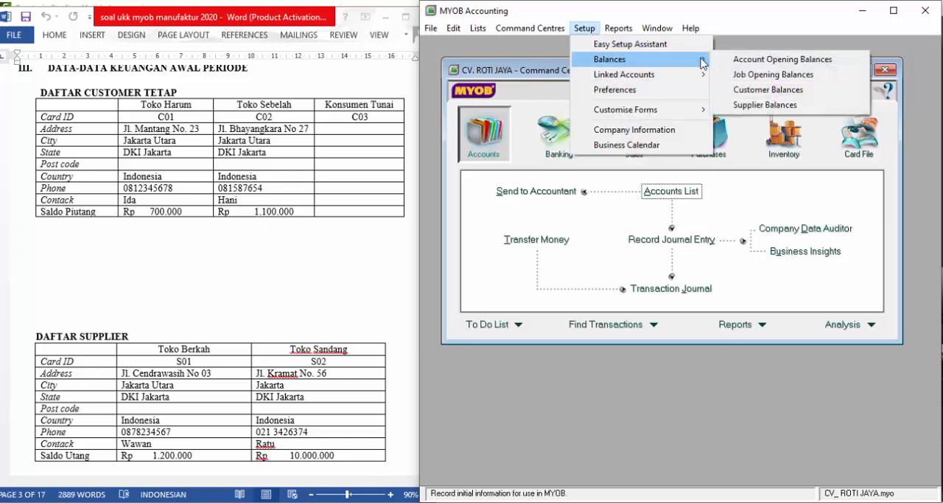
{"action": "left_click", "coordinate": [748, 89]}
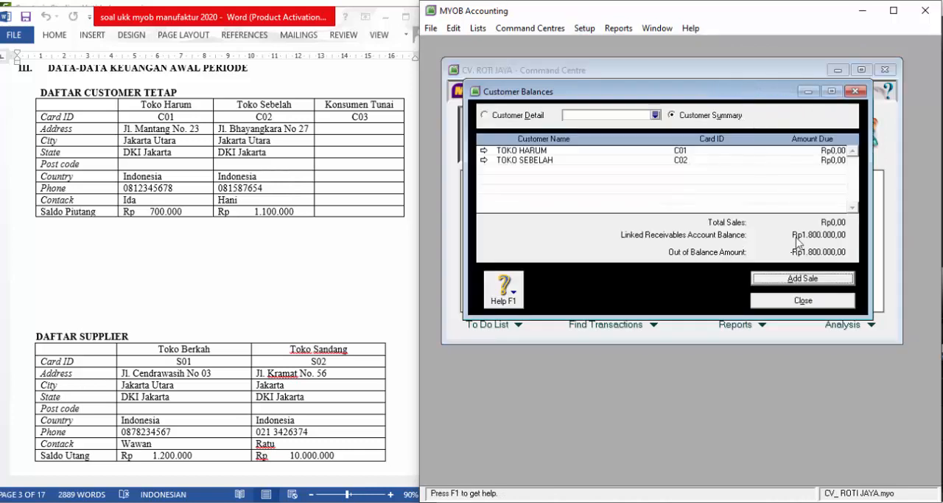
{"action": "left_click", "coordinate": [802, 279]}
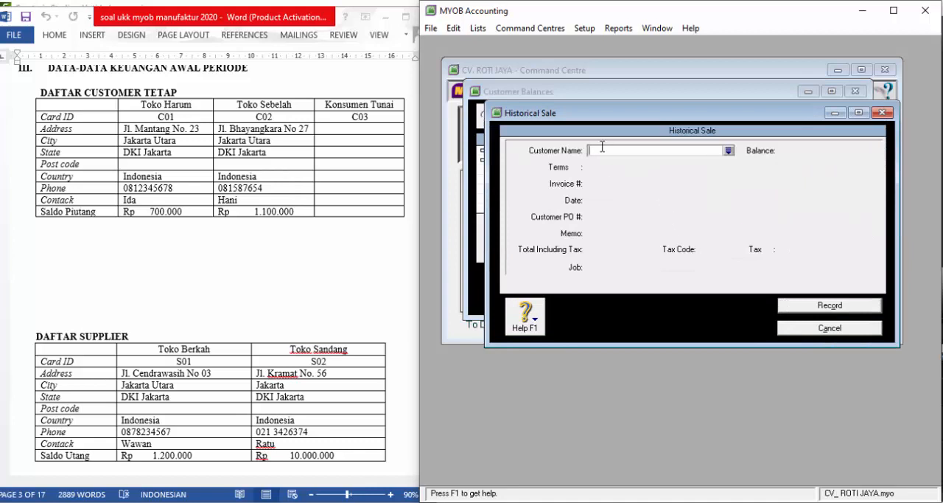
{"action": "type", "text": "TOKO HARUM"}
{"action": "key", "text": "Tab"}
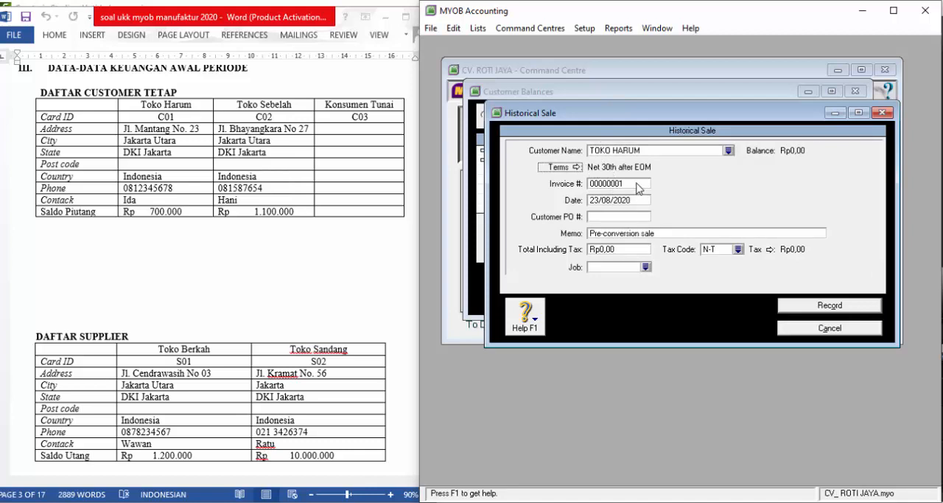
{"action": "key", "text": "Tab"}
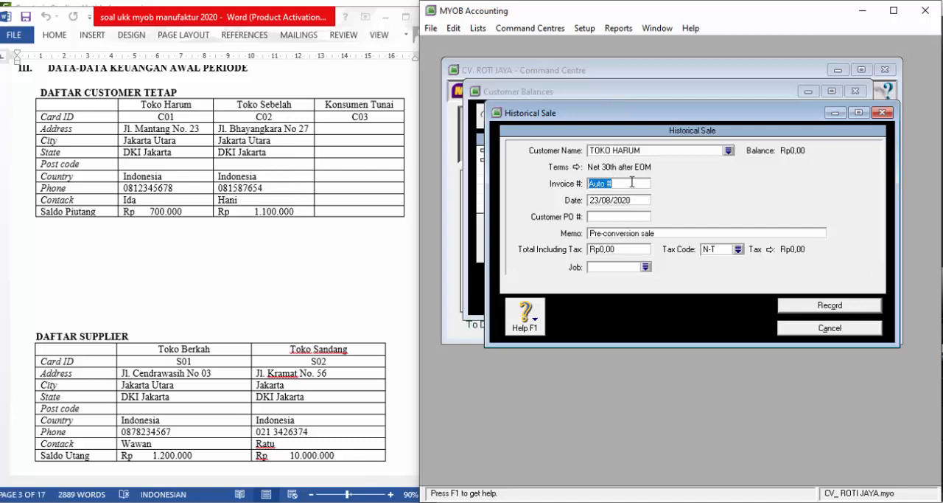
{"action": "key", "text": "Tab"}
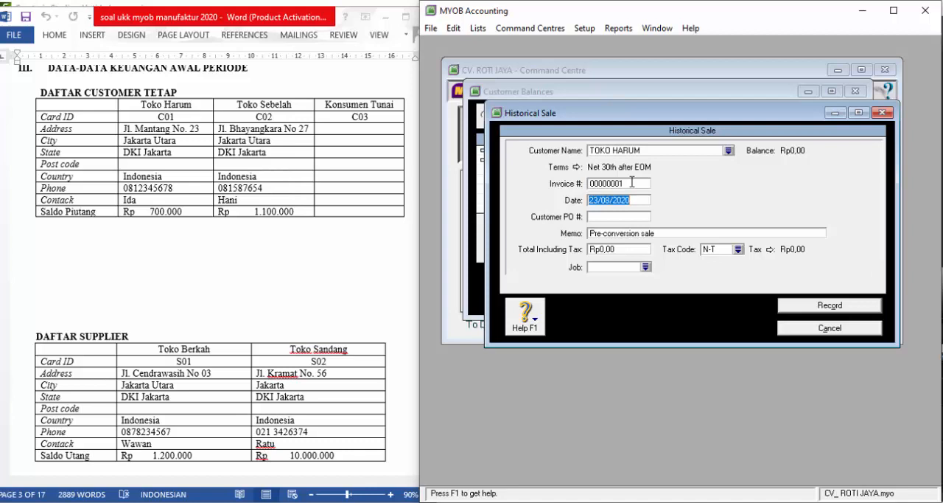
{"action": "type", "text": "1/12/2018"}
{"action": "key", "text": "Tab"}
{"action": "key", "text": "Tab"}
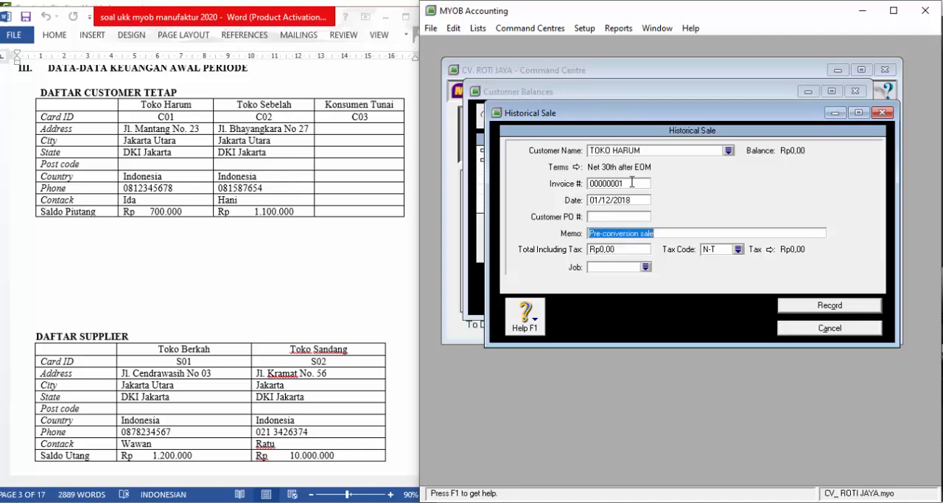
- Give TOKO HARUM's sale the memo SALDO AWAL PIUTANG USAHA and a tax-inclusive total of Rp700.000,00, and record it
{"action": "type", "text": "SALDO AWAL PIU"}
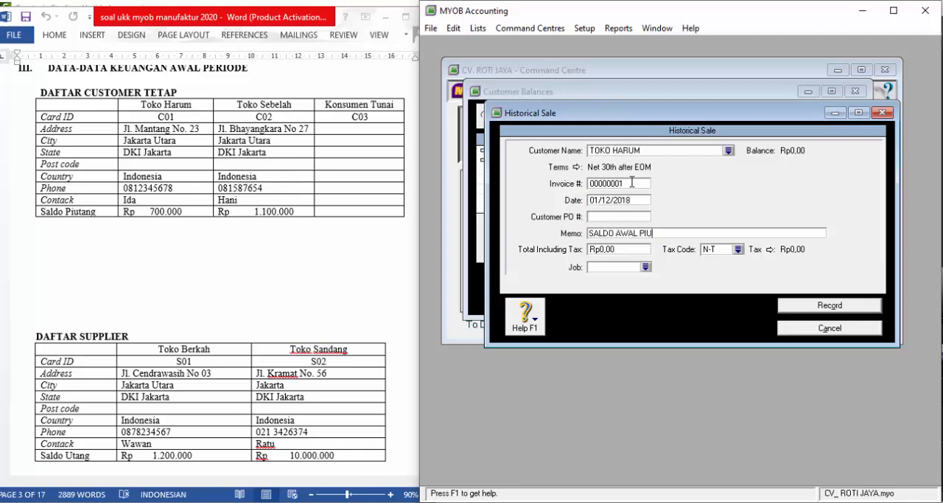
{"action": "type", "text": "SAHA"}
{"action": "key", "text": "Tab"}
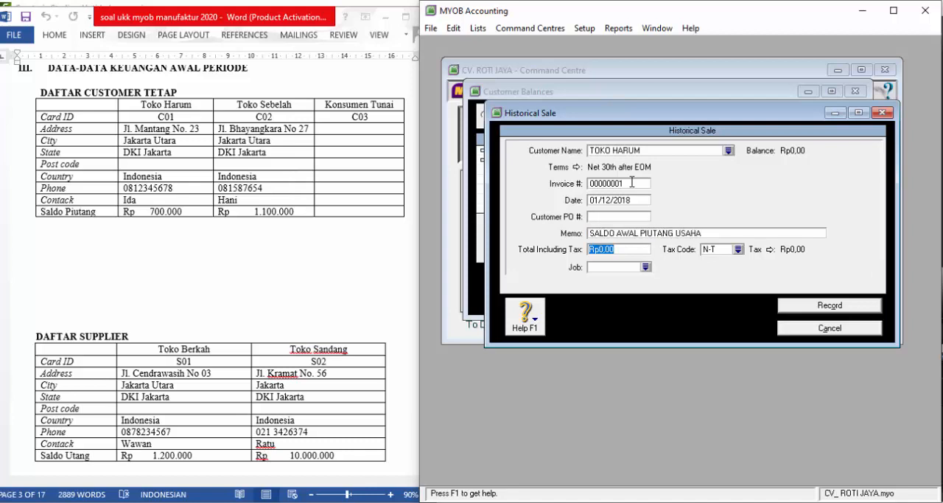
{"action": "type", "text": "700.00"}
{"action": "key", "text": "Tab"}
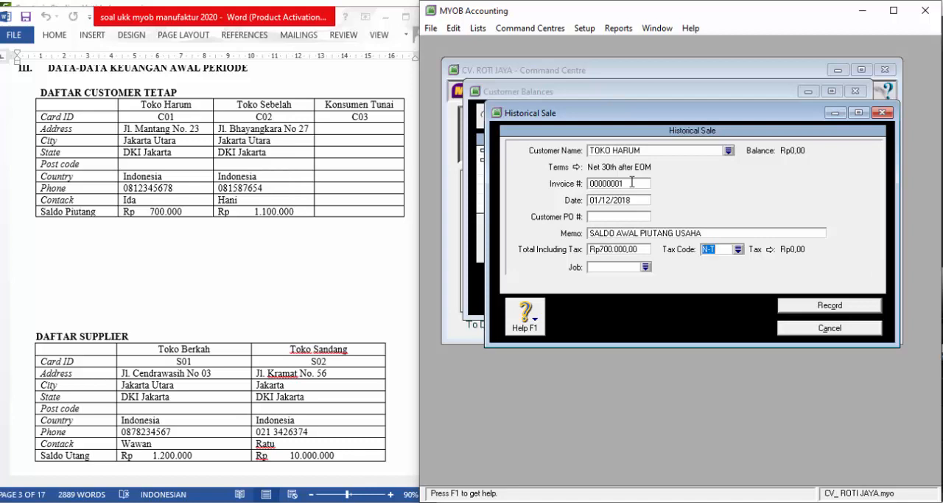
{"action": "left_click", "coordinate": [817, 308]}
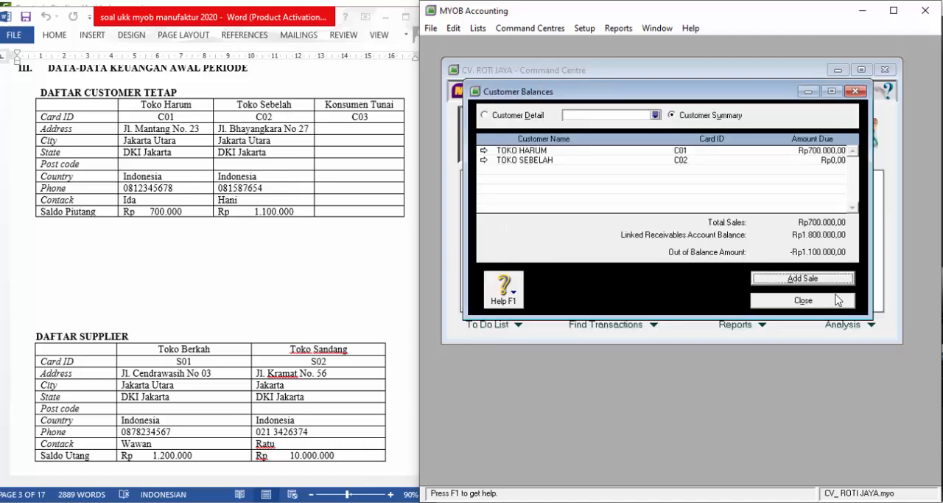
- Add another historical sale for TOKO SEBELAH, keeping the automatic invoice number and the date 01/12/2018
{"action": "left_click", "coordinate": [834, 286]}
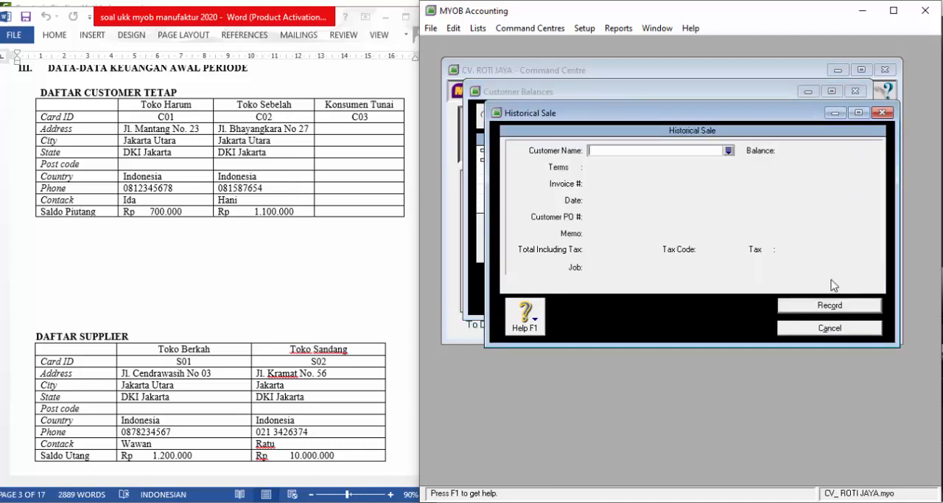
{"action": "type", "text": "TOKO"}
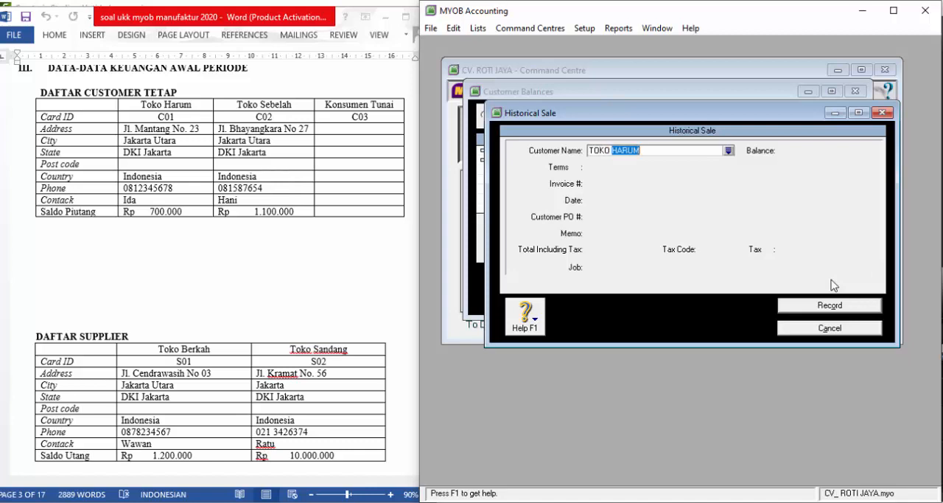
{"action": "type", "text": " SEBELAH"}
{"action": "key", "text": "Tab"}
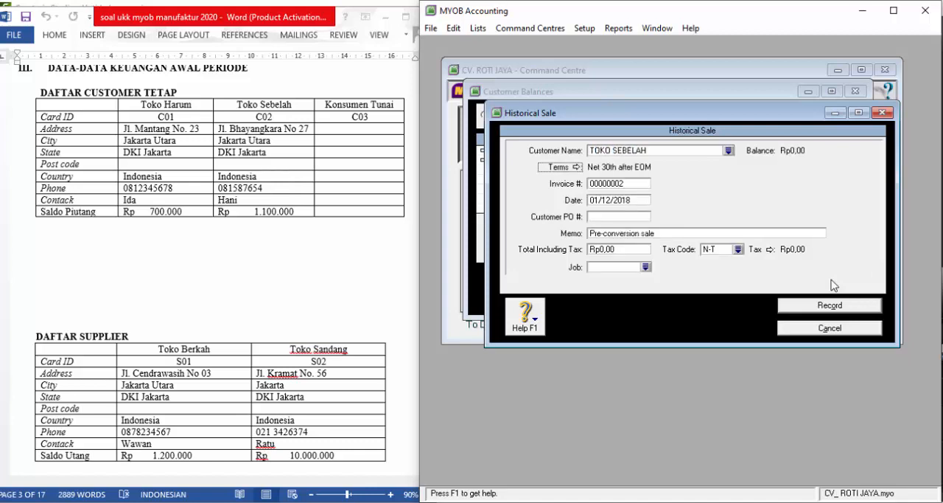
{"action": "key", "text": "Tab"}
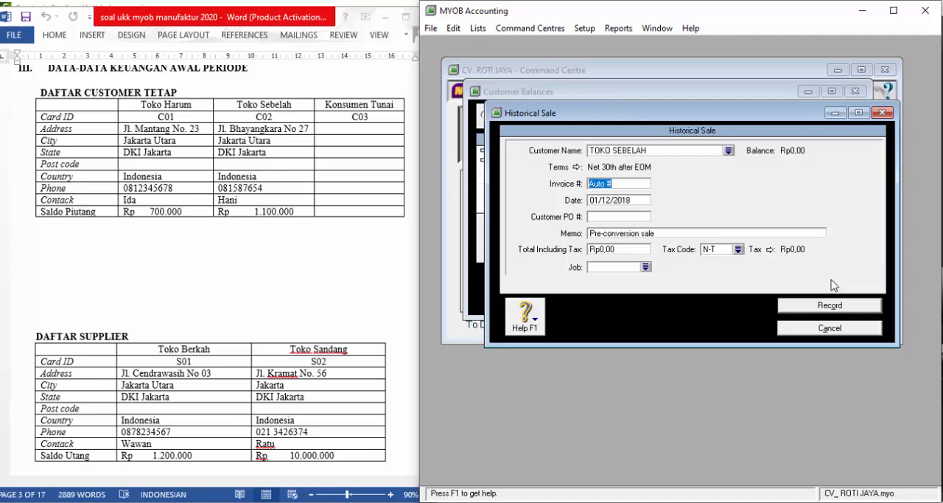
{"action": "key", "text": "Tab"}
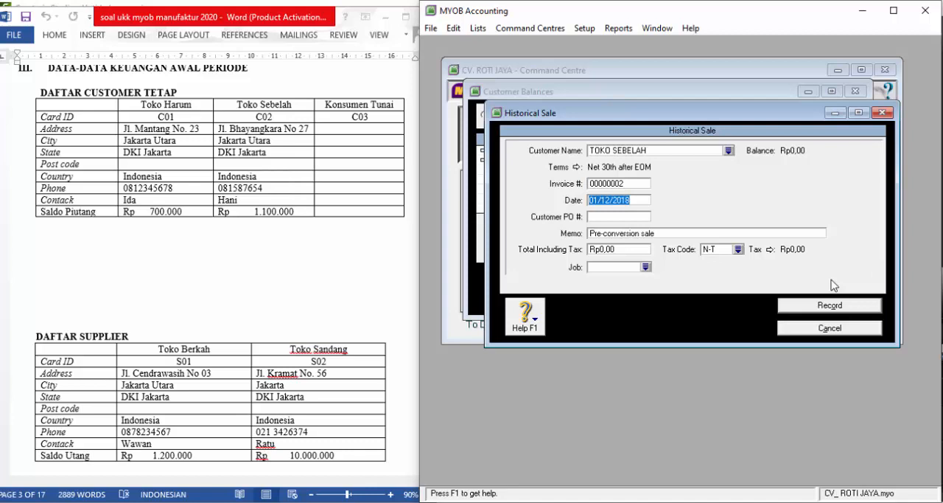
{"action": "key", "text": "Tab"}
{"action": "key", "text": "Tab"}
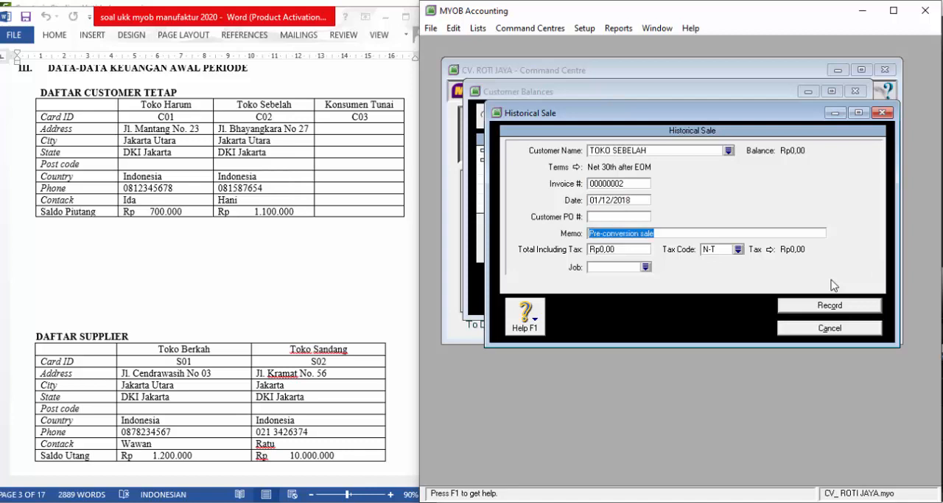
- Give TOKO SEBELAH's historical sale the memo SALDO AWAL PIUTANG USAHA
{"action": "type", "text": "SALDO AWAL PI"}
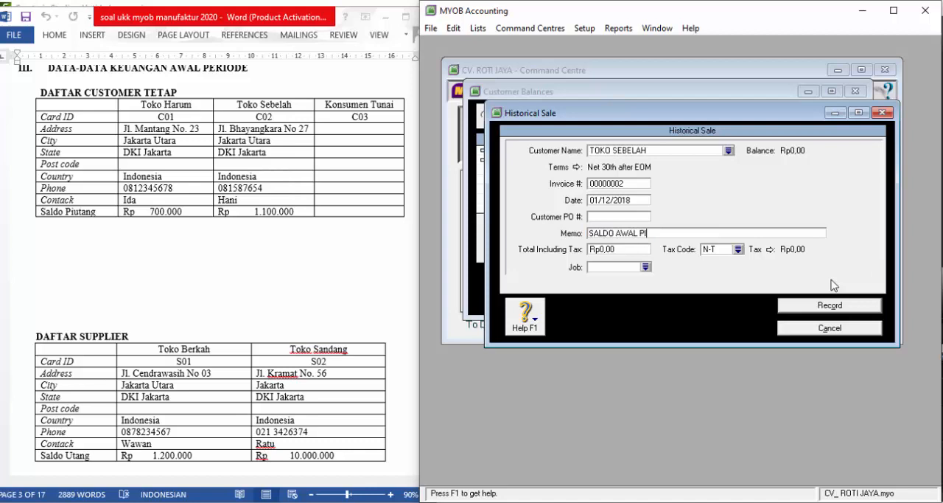
{"action": "type", "text": "UTANG USAHA"}
{"action": "key", "text": "Tab"}
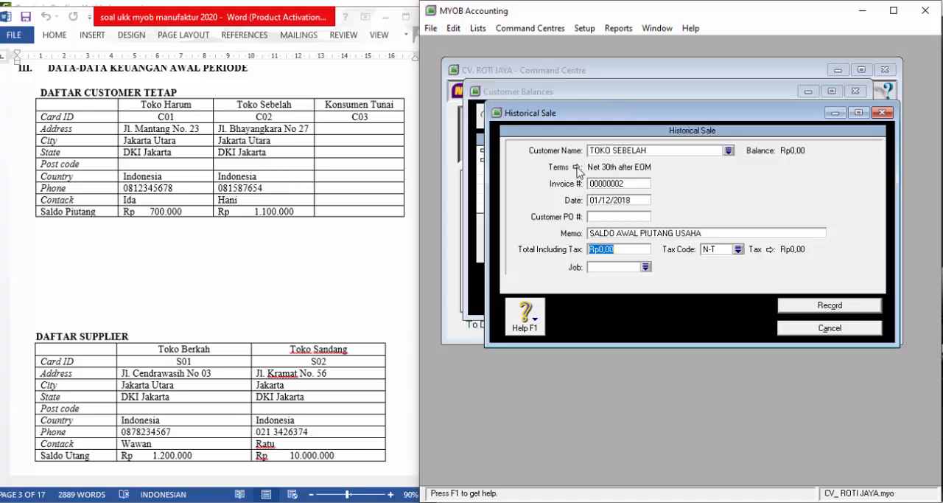
- Set TOKO SEBELAH's sale terms to In a Given # of Days with 30 balance due days and a 1% monthly late-payment charge
{"action": "left_click", "coordinate": [577, 168]}
{"action": "left_click", "coordinate": [724, 176]}
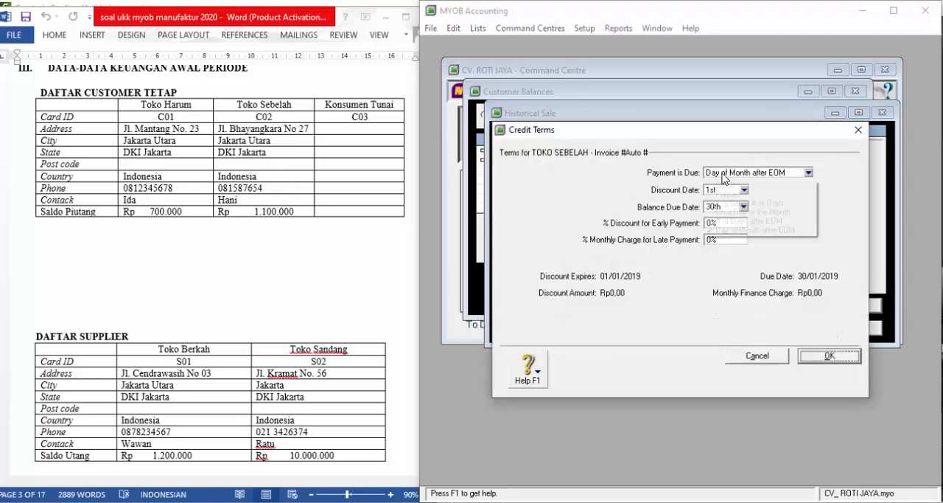
{"action": "left_click", "coordinate": [726, 204]}
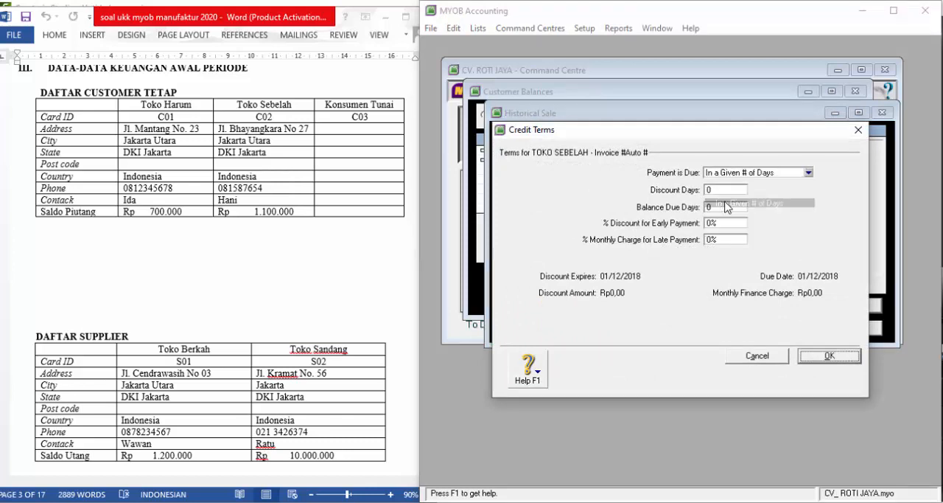
{"action": "left_click", "coordinate": [828, 361]}
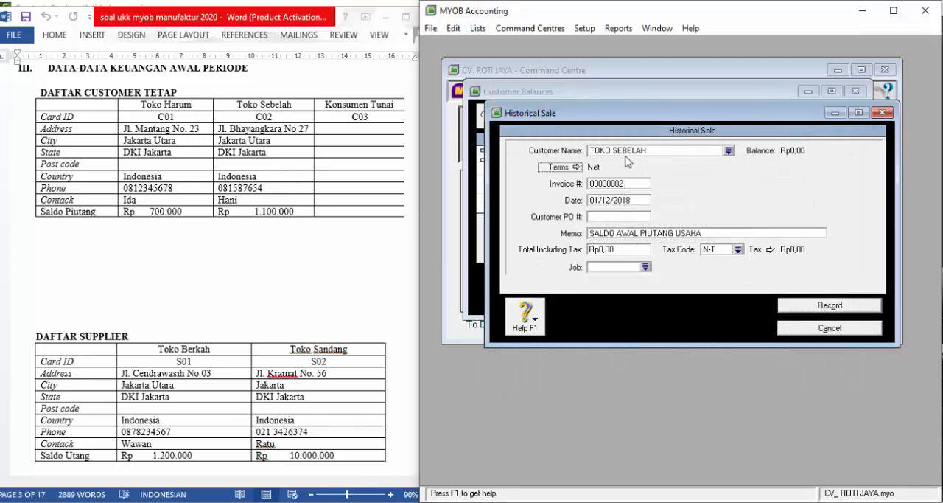
{"action": "left_click", "coordinate": [577, 167]}
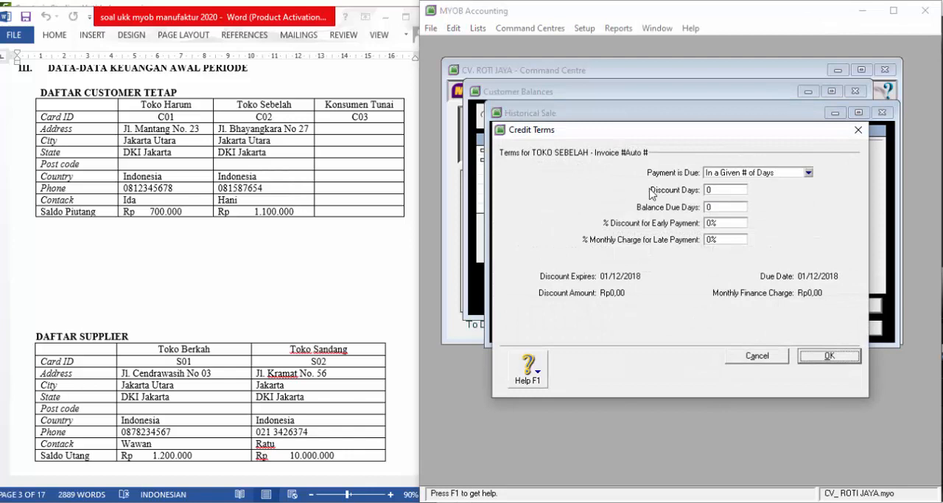
{"action": "left_click", "coordinate": [720, 206]}
{"action": "type", "text": "30"}
{"action": "key", "text": "Tab"}
{"action": "key", "text": "Tab"}
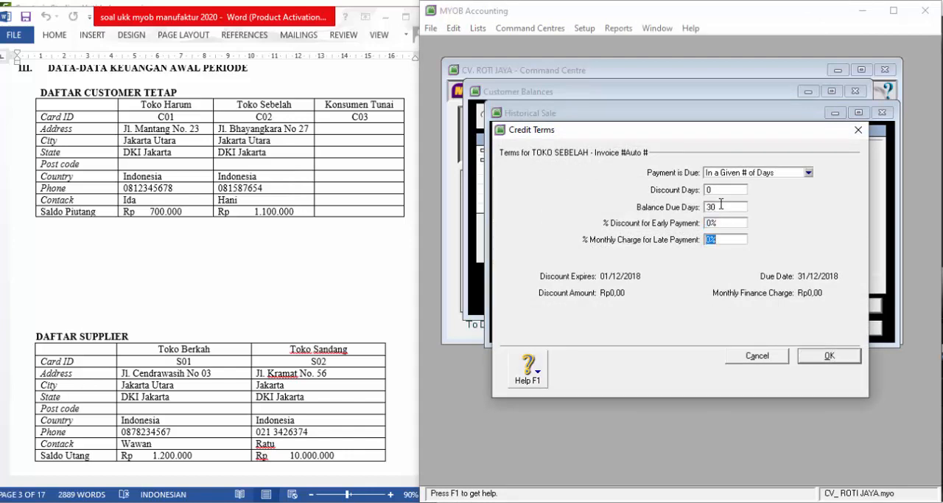
{"action": "type", "text": "1"}
{"action": "left_click", "coordinate": [828, 356]}
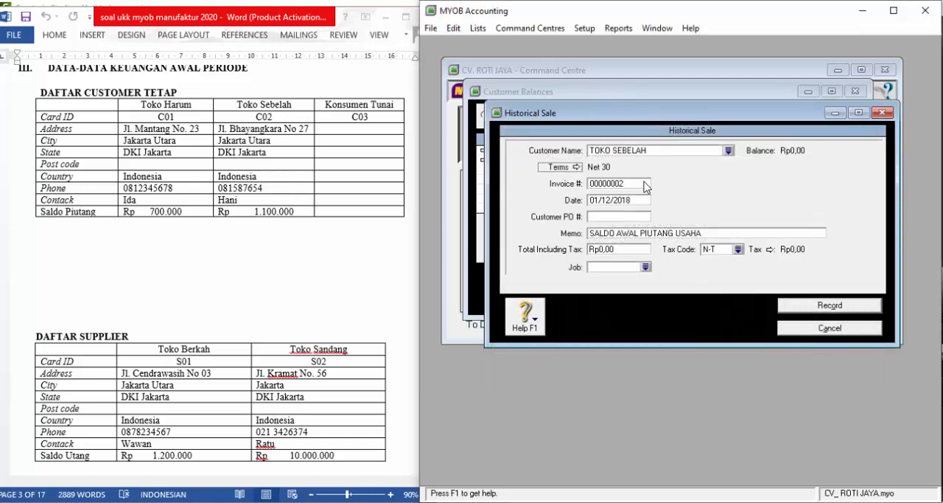
- Set TOKO SEBELAH's tax-inclusive total to Rp1.100.000,00 and record the historical sale
{"action": "left_click", "coordinate": [623, 249]}
{"action": "key", "text": "BackSpace"}
{"action": "key", "text": "BackSpace"}
{"action": "key", "text": "BackSpace"}
{"action": "key", "text": "BackSpace"}
{"action": "type", "text": "1."}
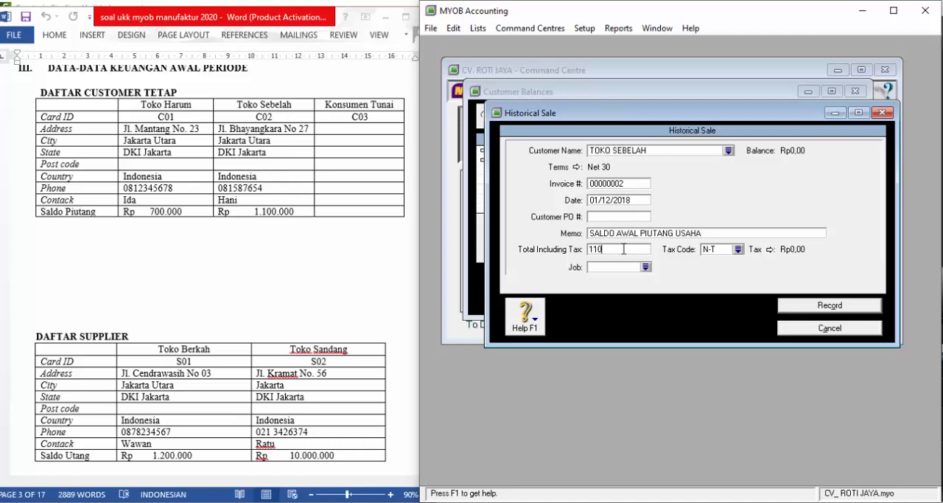
{"action": "type", "text": "100.000"}
{"action": "key", "text": "Tab"}
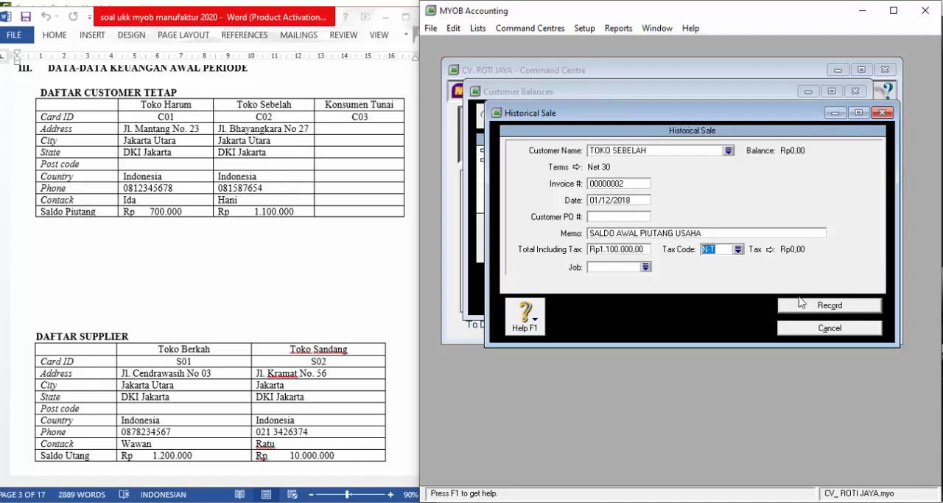
{"action": "left_click", "coordinate": [814, 308]}
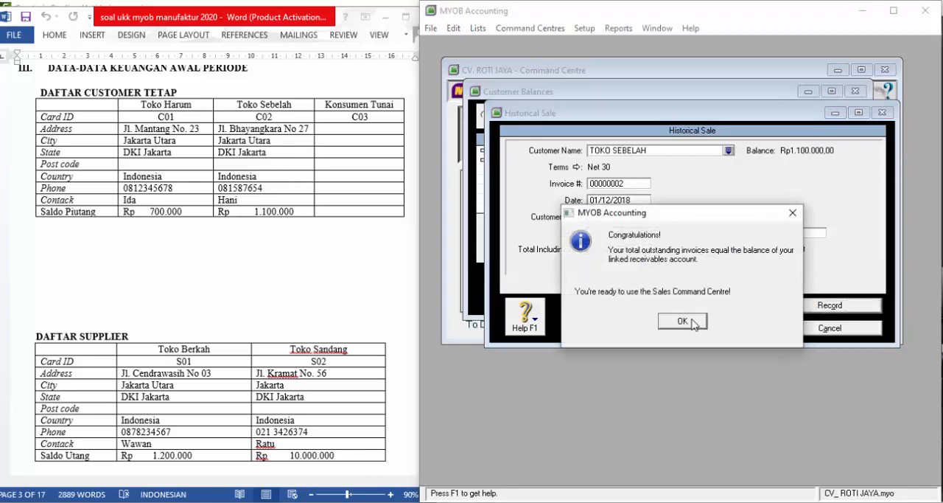
{"action": "left_click", "coordinate": [682, 320]}
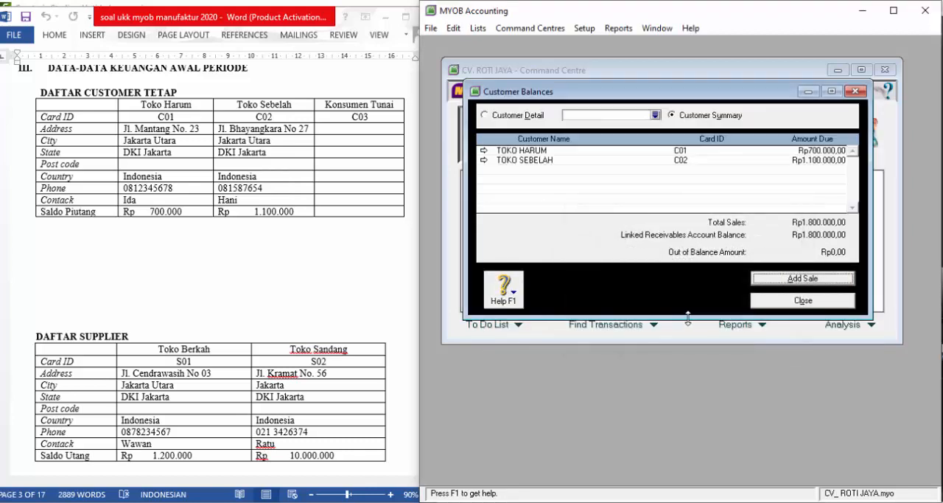
- Change the terms of TOKO HARUM's historical sale to In a Given # of Days, 30 balance due days and 1% monthly late charge, and save
{"action": "double_click", "coordinate": [540, 151]}
{"action": "double_click", "coordinate": [540, 152]}
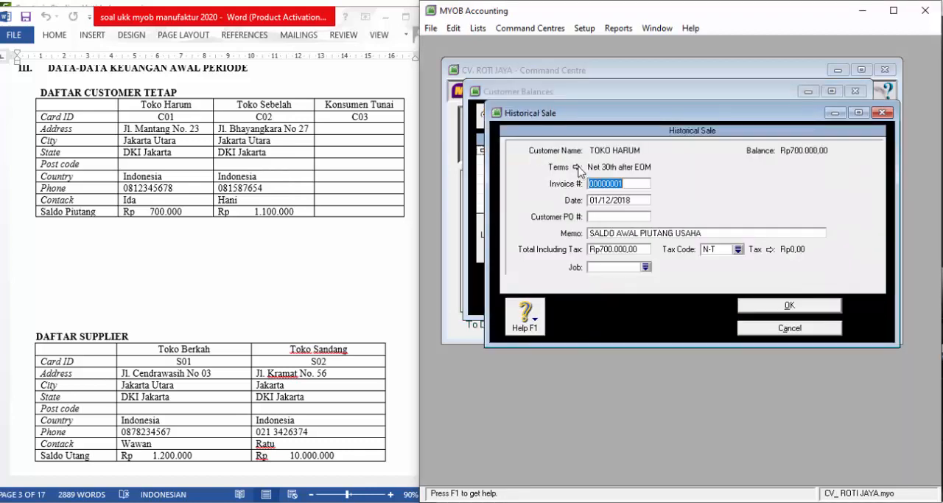
{"action": "left_click", "coordinate": [578, 168]}
{"action": "left_click", "coordinate": [734, 173]}
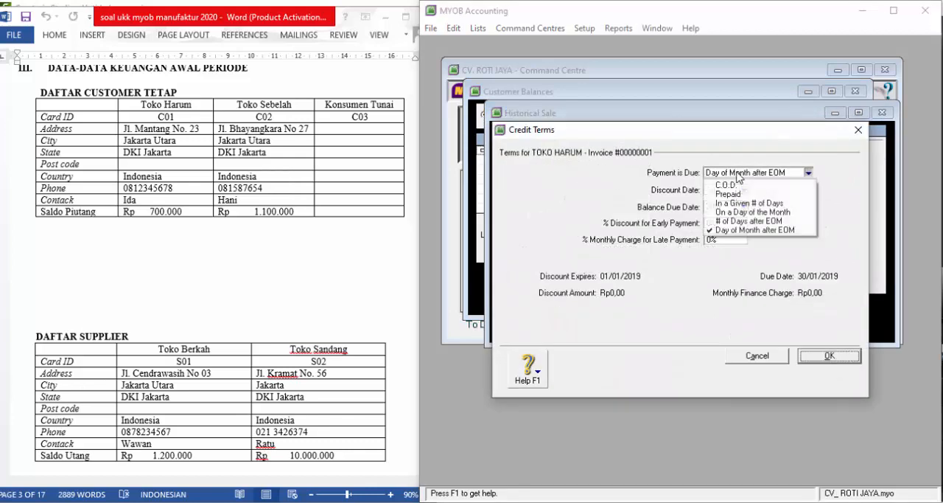
{"action": "left_click", "coordinate": [736, 203]}
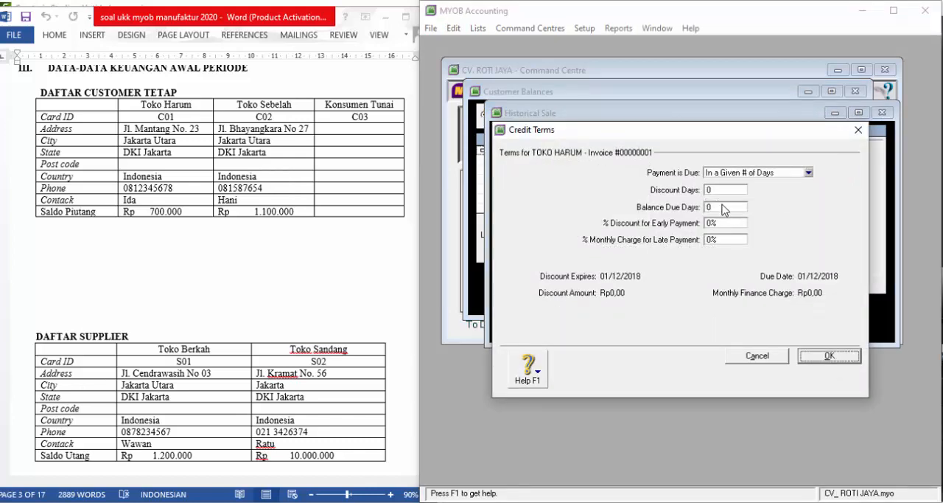
{"action": "left_click", "coordinate": [724, 210]}
{"action": "type", "text": "30"}
{"action": "left_click", "coordinate": [732, 240]}
{"action": "type", "text": "1"}
{"action": "left_click", "coordinate": [826, 357]}
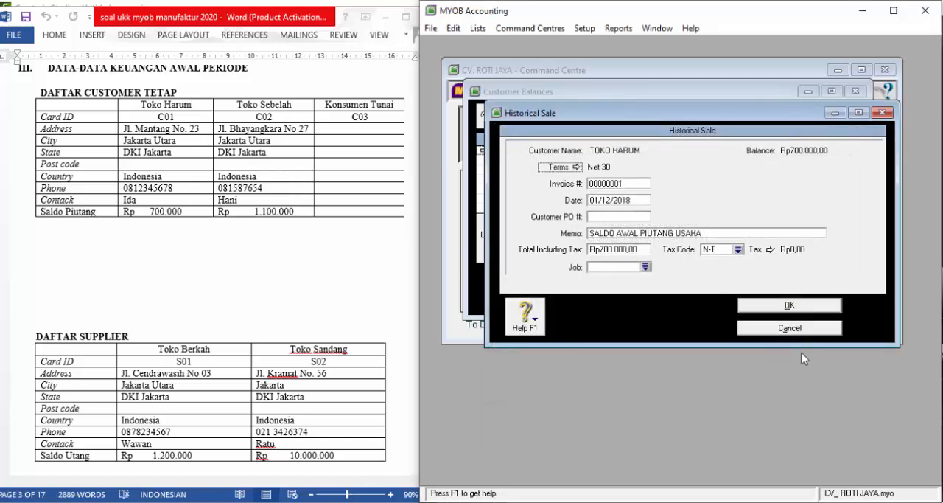
{"action": "left_click", "coordinate": [789, 306]}
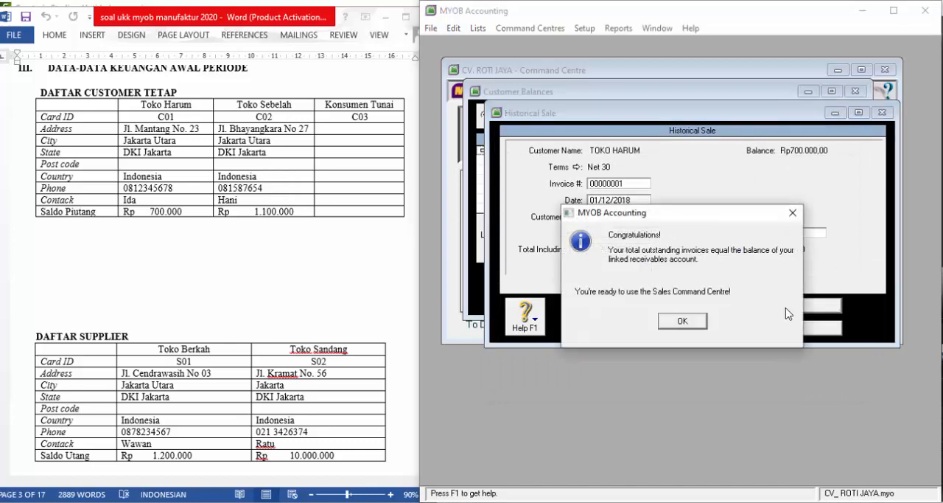
{"action": "left_click", "coordinate": [682, 320]}
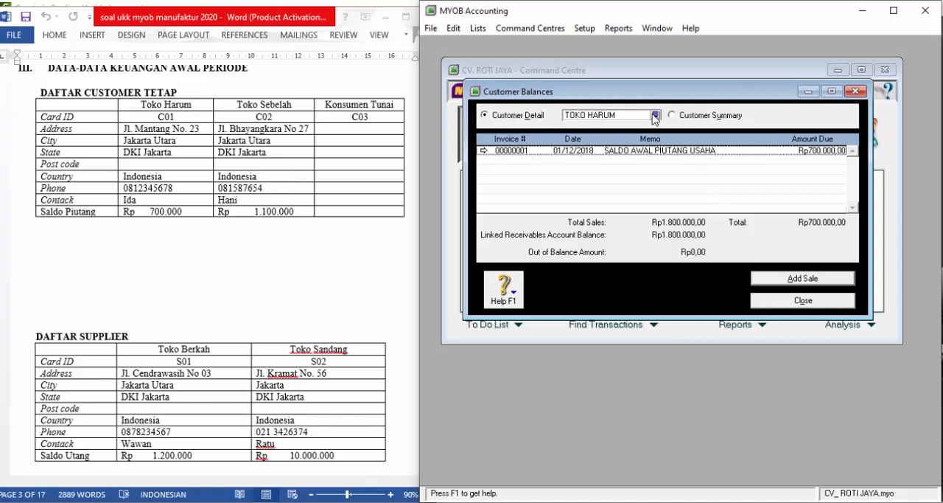
{"action": "left_click", "coordinate": [492, 120]}
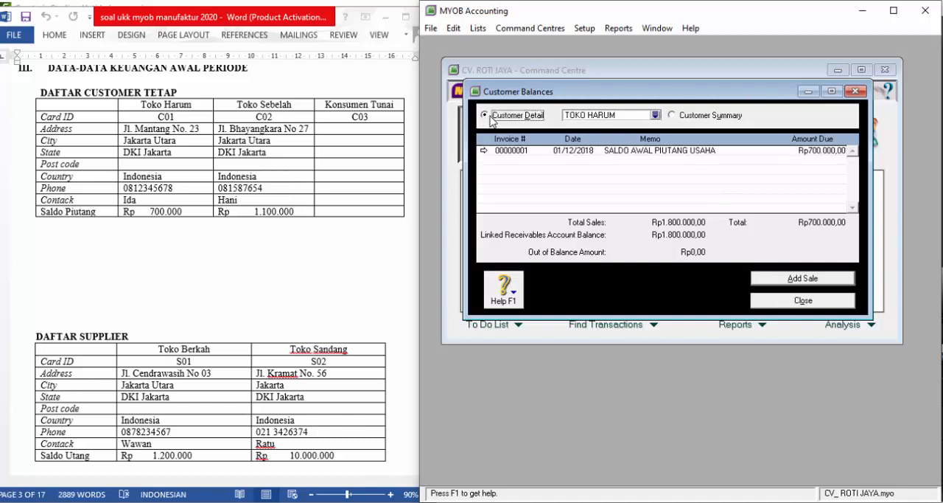
{"action": "left_click", "coordinate": [655, 115]}
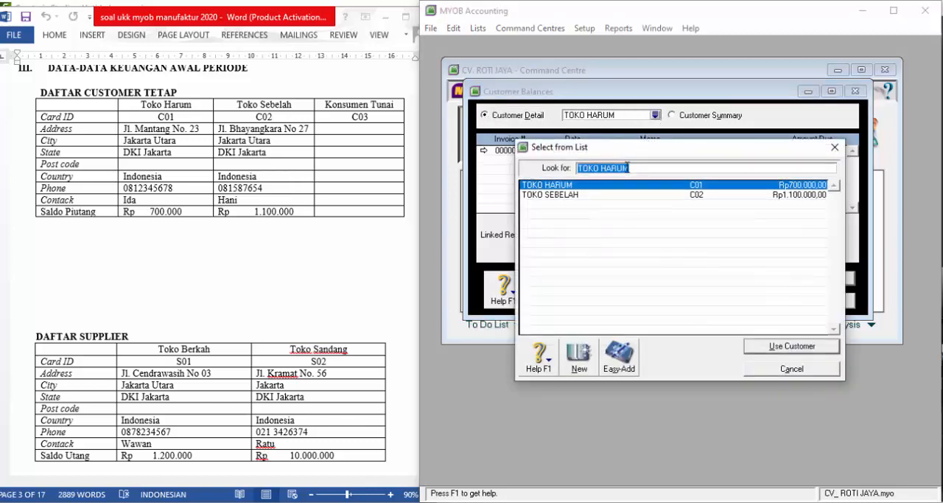
{"action": "left_click", "coordinate": [590, 196]}
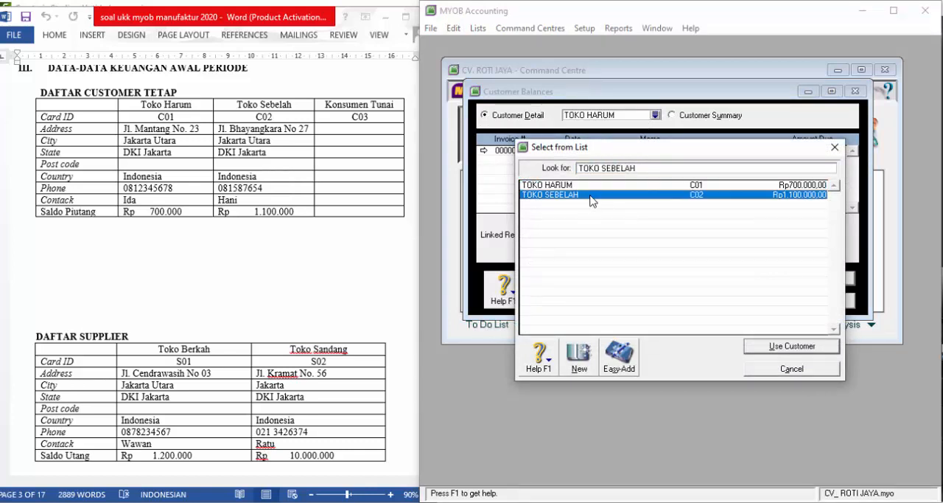
{"action": "left_click", "coordinate": [773, 368]}
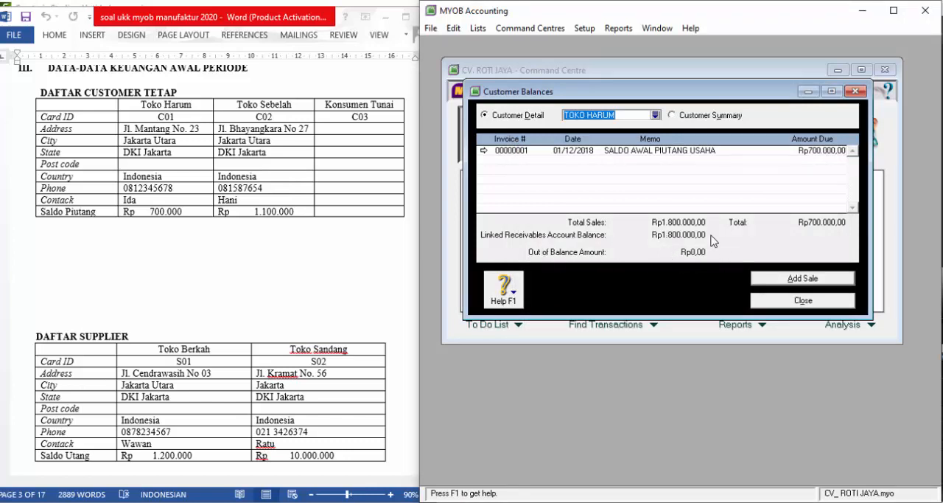
- Close the customer balances and, from the supplier opening balances, add a historical purchase for TOKO BERKAH
{"action": "left_click", "coordinate": [828, 302]}
{"action": "left_click", "coordinate": [577, 31]}
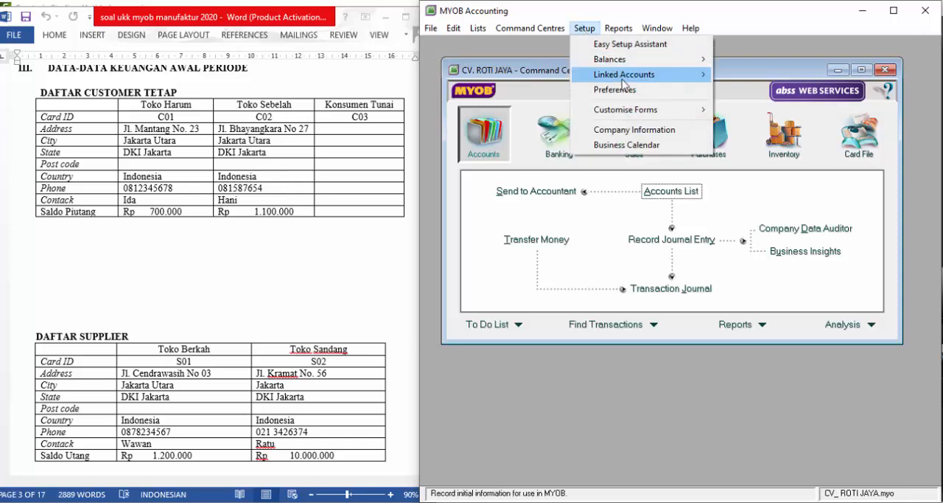
{"action": "mouse_move", "coordinate": [663, 59]}
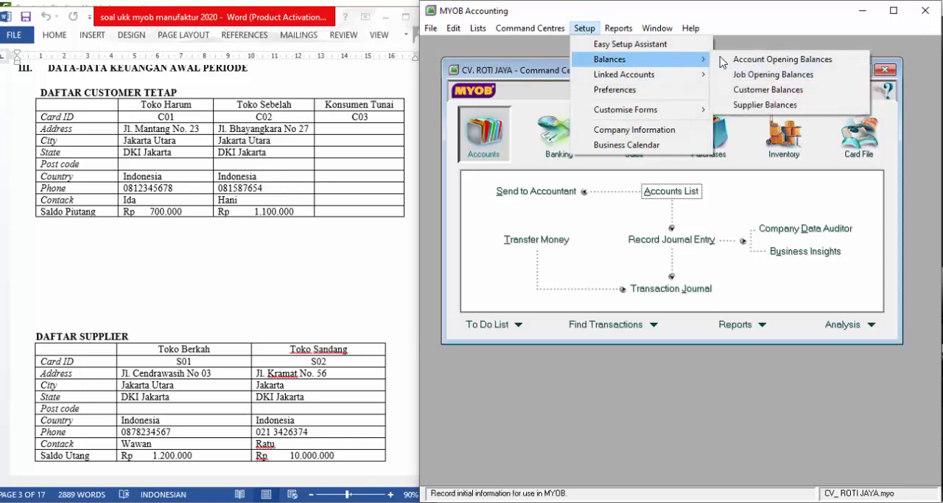
{"action": "left_click", "coordinate": [743, 105]}
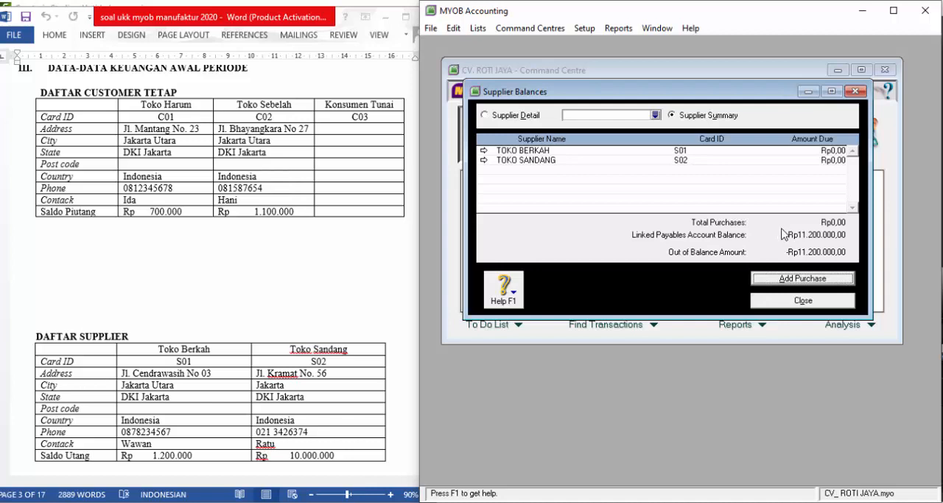
{"action": "left_click", "coordinate": [797, 280]}
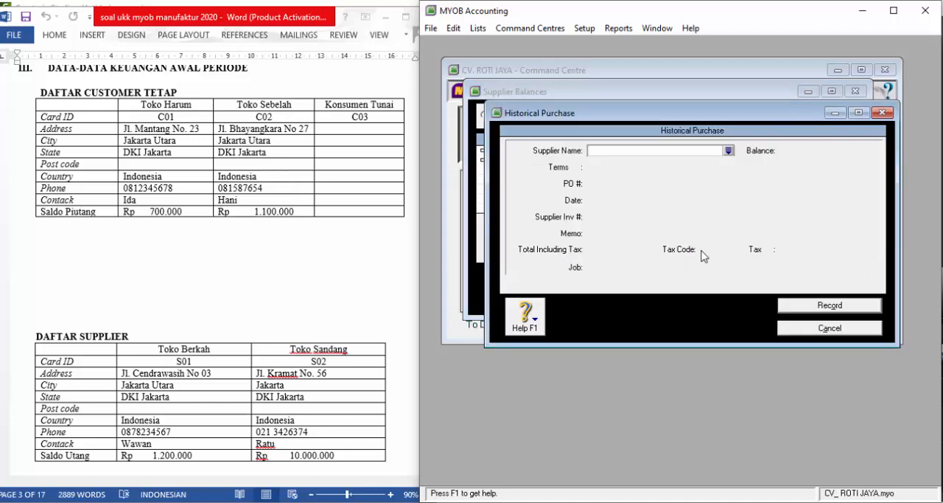
{"action": "type", "text": "TOKO BERKAH"}
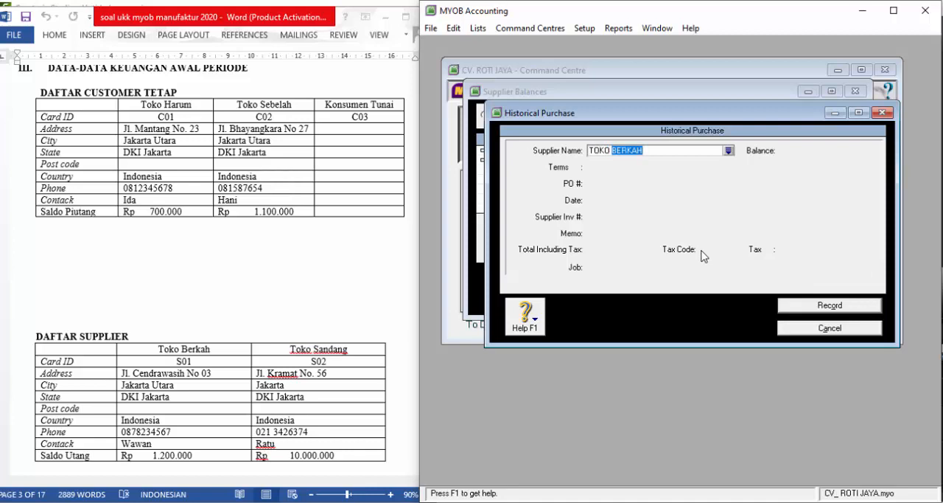
{"action": "key", "text": "Tab"}
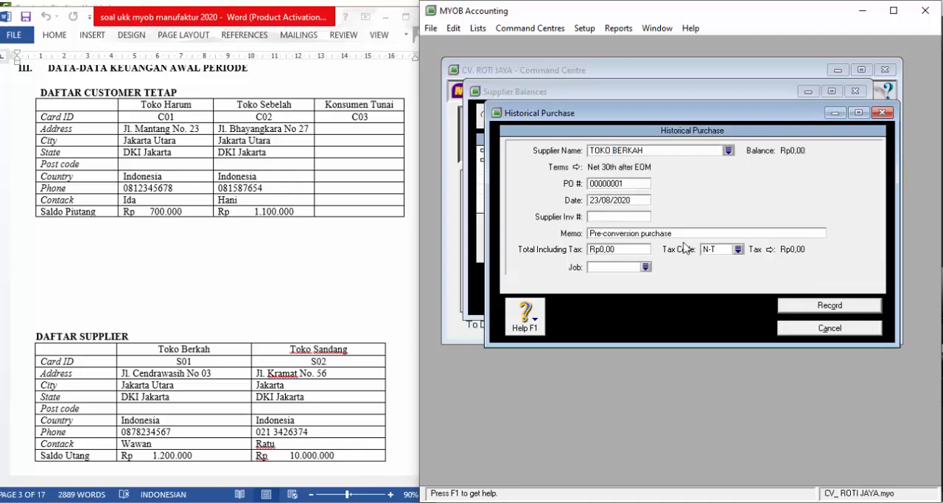
- Set the terms of TOKO BERKAH's purchase to In a Given # of Days with 30 balance due days
{"action": "left_click", "coordinate": [581, 168]}
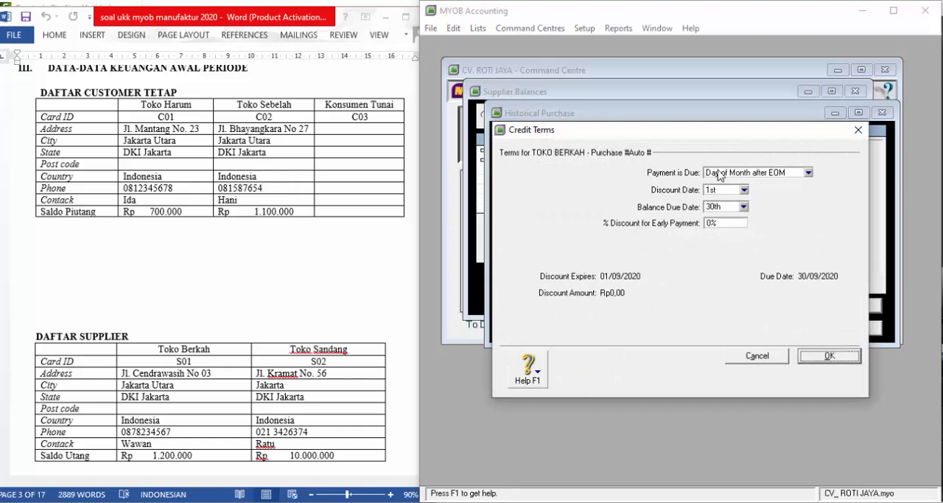
{"action": "left_click", "coordinate": [711, 172]}
{"action": "left_click", "coordinate": [733, 206]}
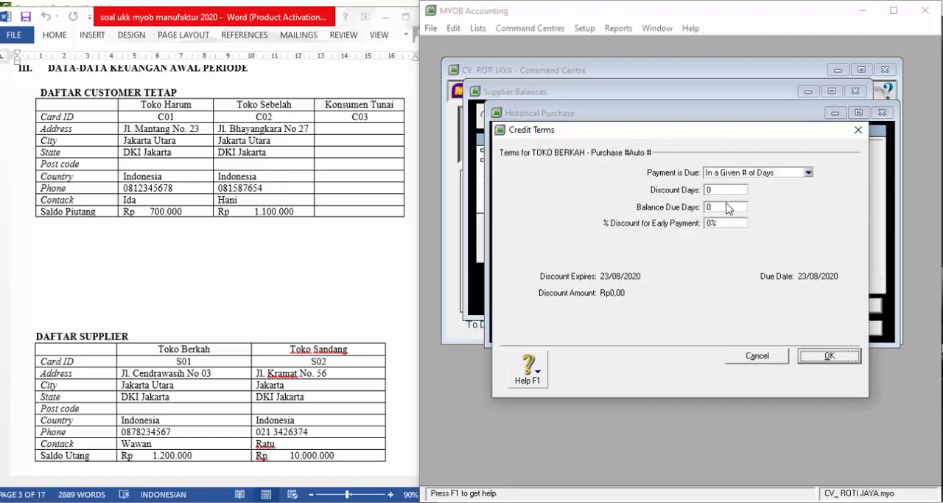
{"action": "left_click", "coordinate": [727, 207]}
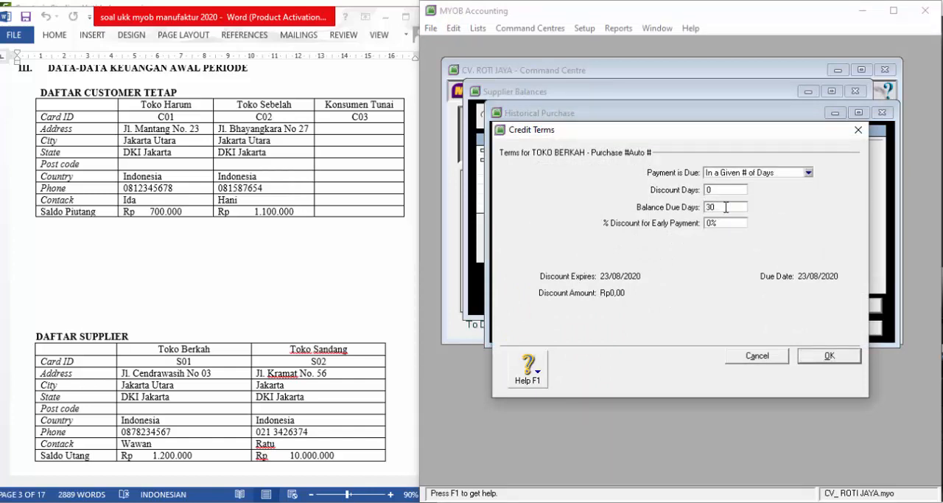
{"action": "left_click", "coordinate": [828, 357]}
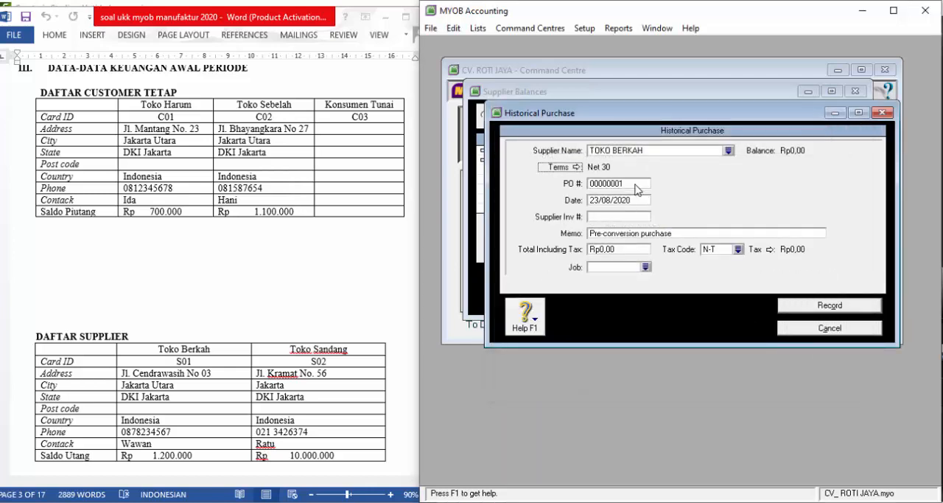
- Keep the automatic PO number and date TOKO BERKAH's purchase 01/12/2018, leaving the supplier invoice number blank
{"action": "left_click", "coordinate": [639, 185]}
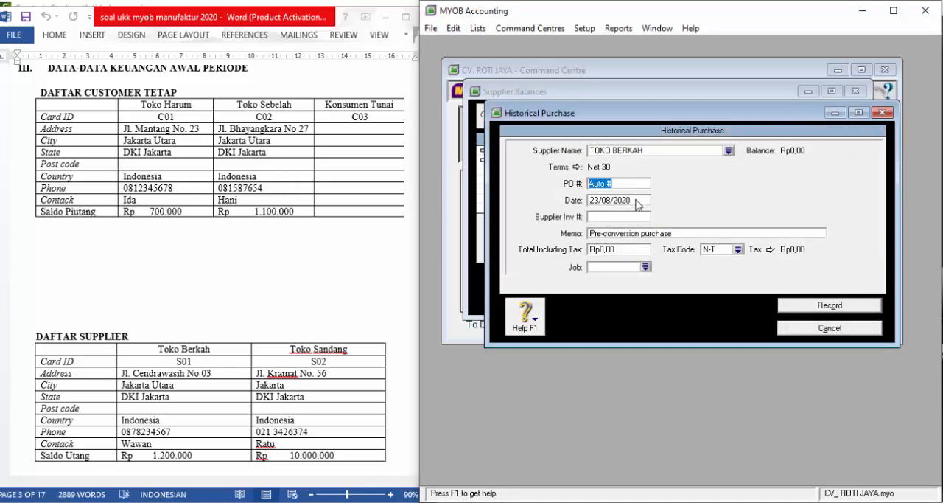
{"action": "left_click", "coordinate": [636, 200]}
{"action": "type", "text": "1"}
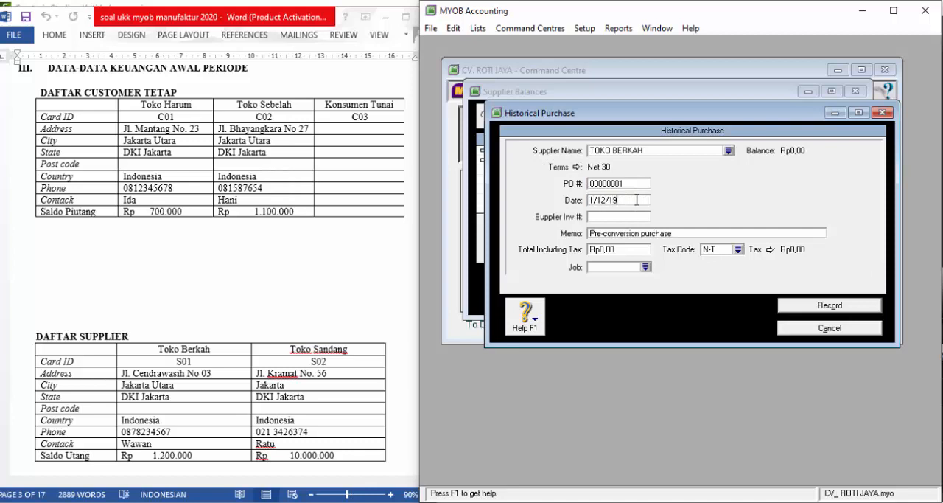
{"action": "type", "text": "/12/2018"}
{"action": "key", "text": "Tab"}
{"action": "key", "text": "Tab"}
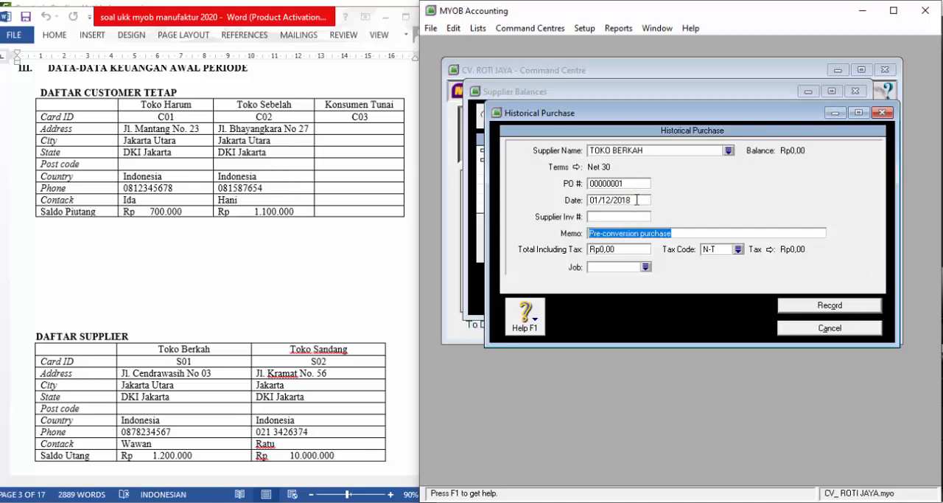
- Set the memo of TOKO BERKAH's purchase to SALDO AWAL HUTANG with a tax-inclusive total of Rp1.200.000, and record it
{"action": "type", "text": "SALDO AWAL HUTANG"}
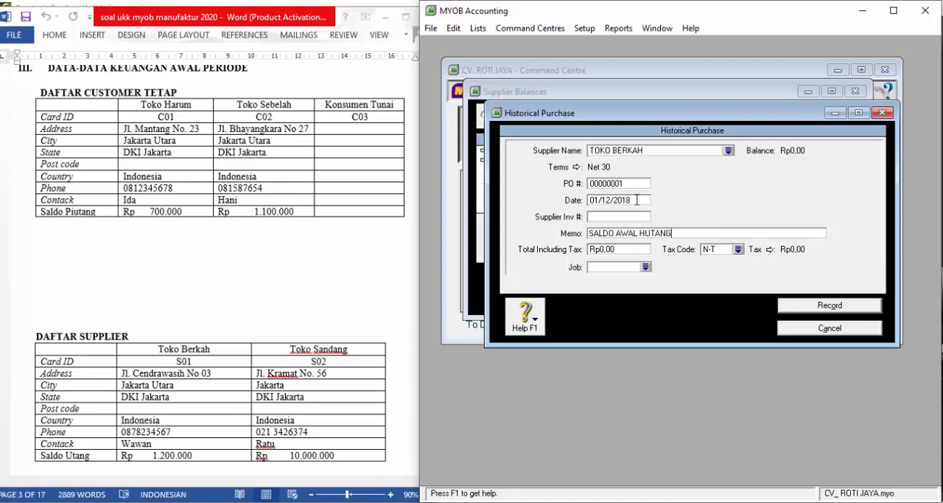
{"action": "key", "text": "Tab"}
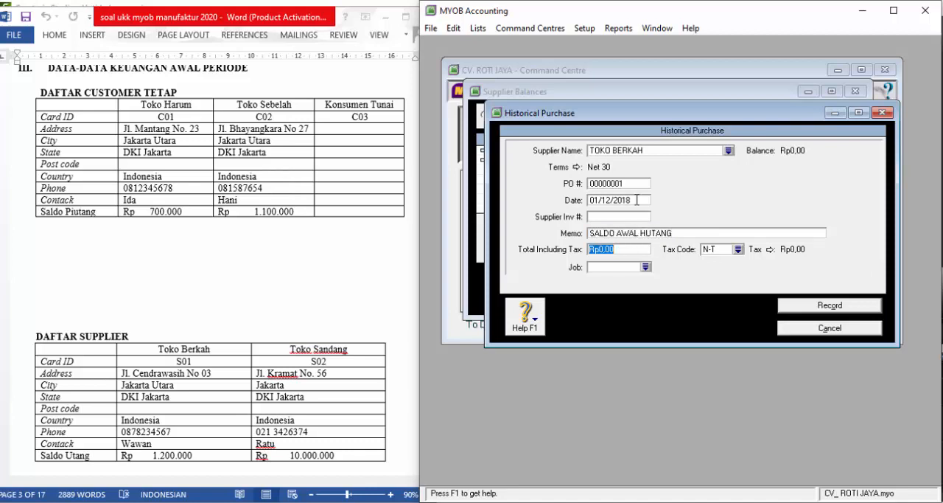
{"action": "type", "text": "1.2"}
{"action": "type", "text": "00.000"}
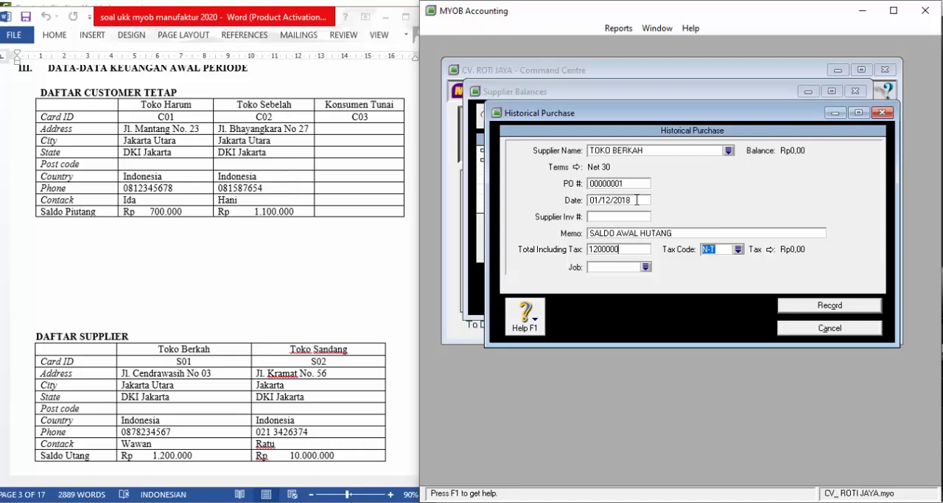
{"action": "key", "text": "Tab"}
{"action": "left_click", "coordinate": [826, 308]}
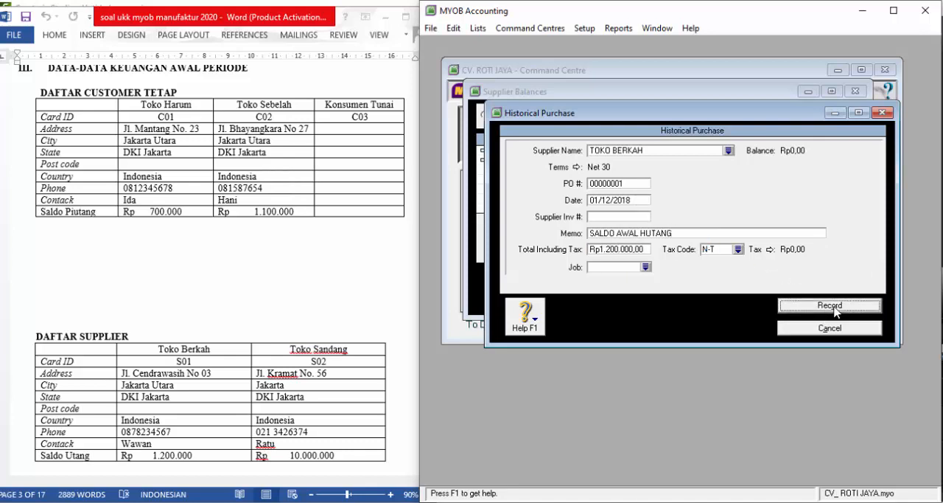
- Add another historical purchase from the supplier balances, for TOKO SANDANG
{"action": "left_click", "coordinate": [831, 279]}
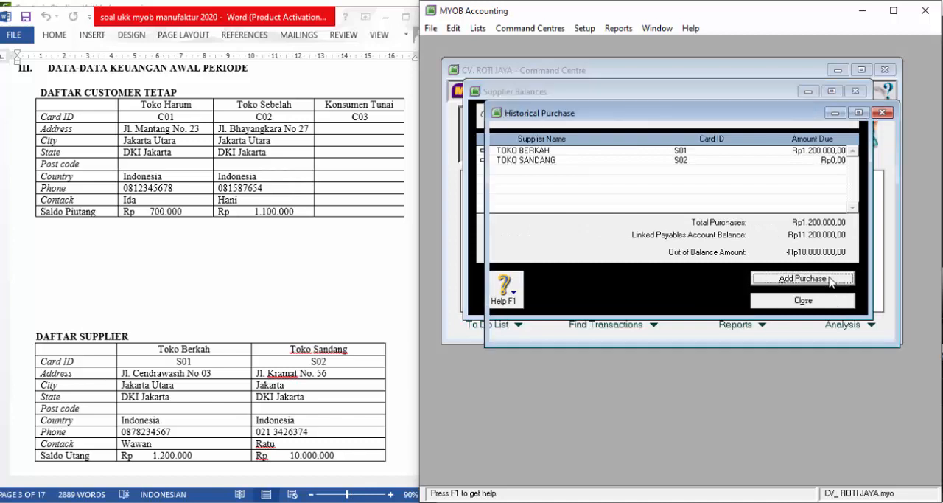
{"action": "type", "text": "T"}
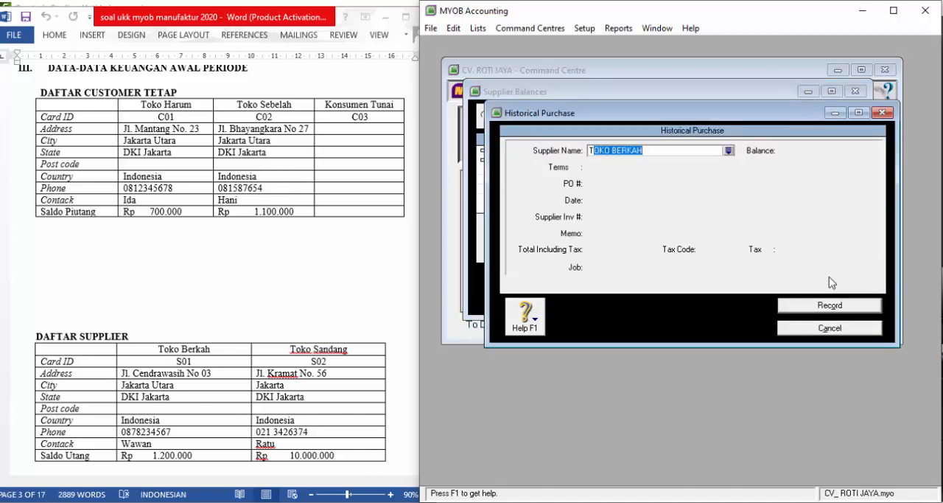
{"action": "type", "text": "OKO SANDANG"}
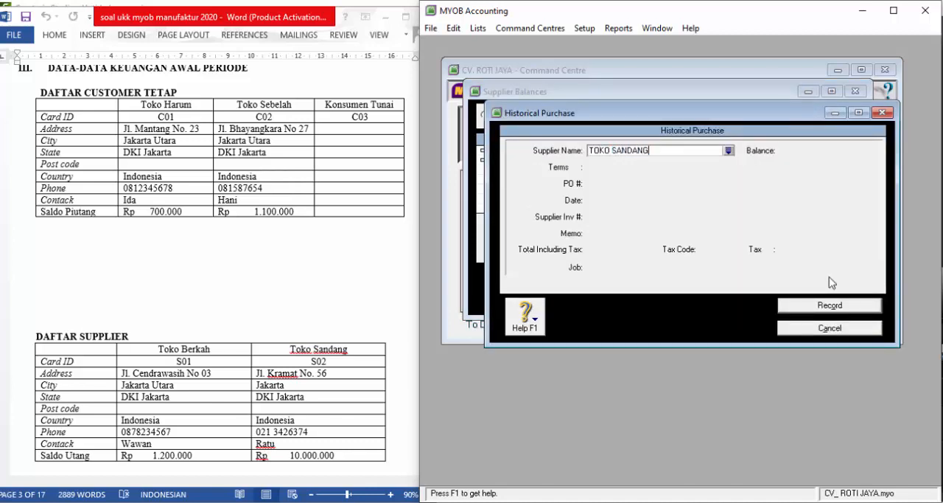
{"action": "key", "text": "Tab"}
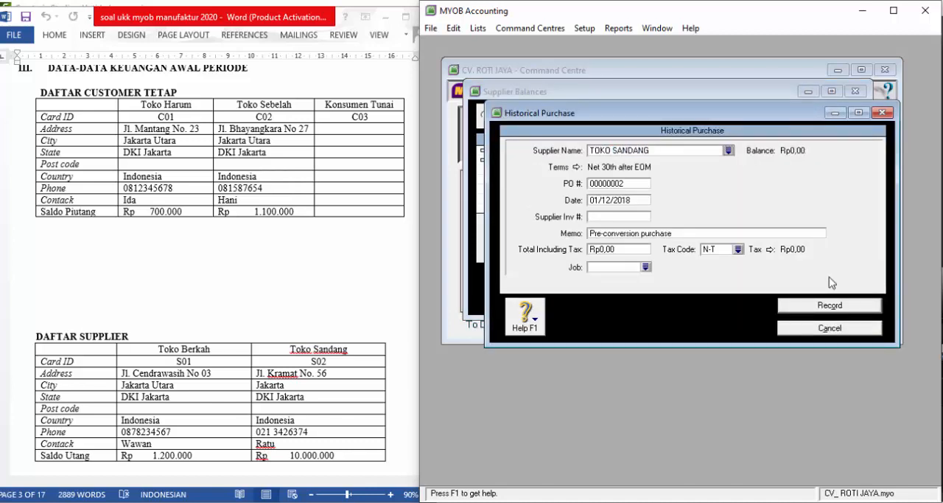
- Set the terms of TOKO SANDANG's purchase to In a Given # of Days with 30 balance due days
{"action": "left_click", "coordinate": [577, 168]}
{"action": "left_click", "coordinate": [747, 174]}
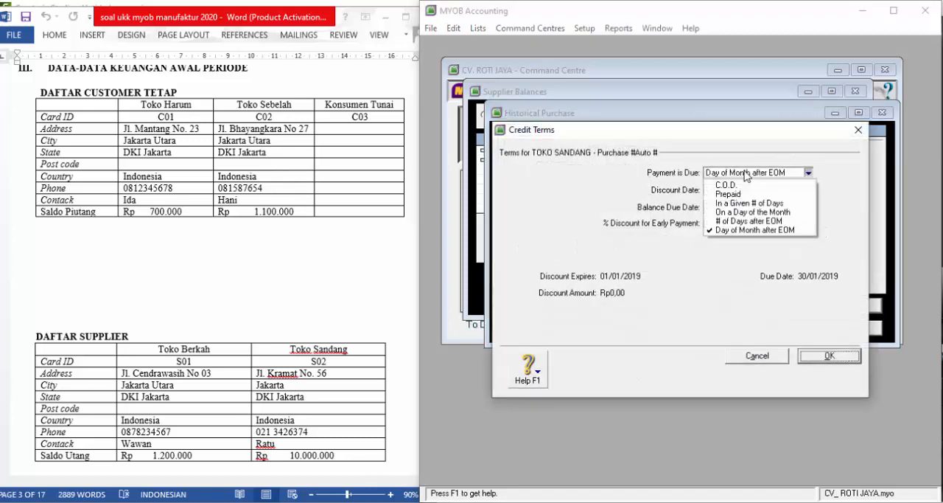
{"action": "left_click", "coordinate": [734, 203]}
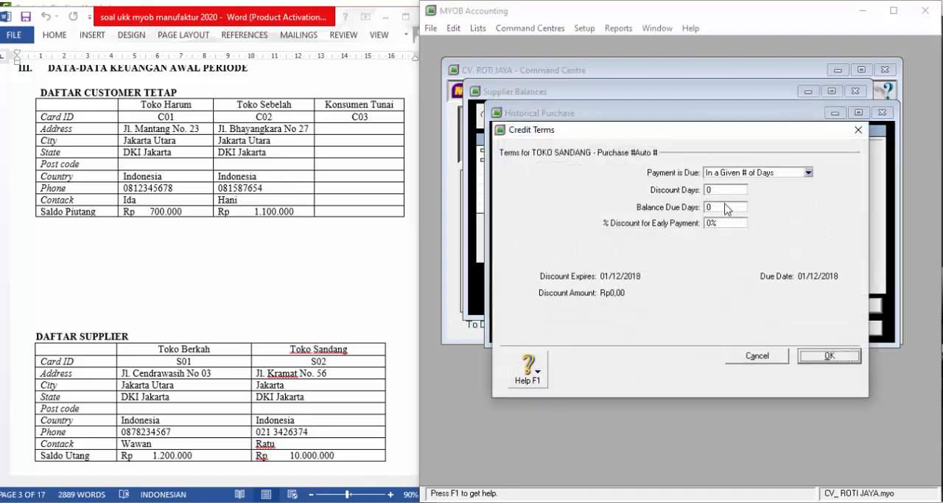
{"action": "left_click", "coordinate": [726, 208]}
{"action": "key", "text": "Tab"}
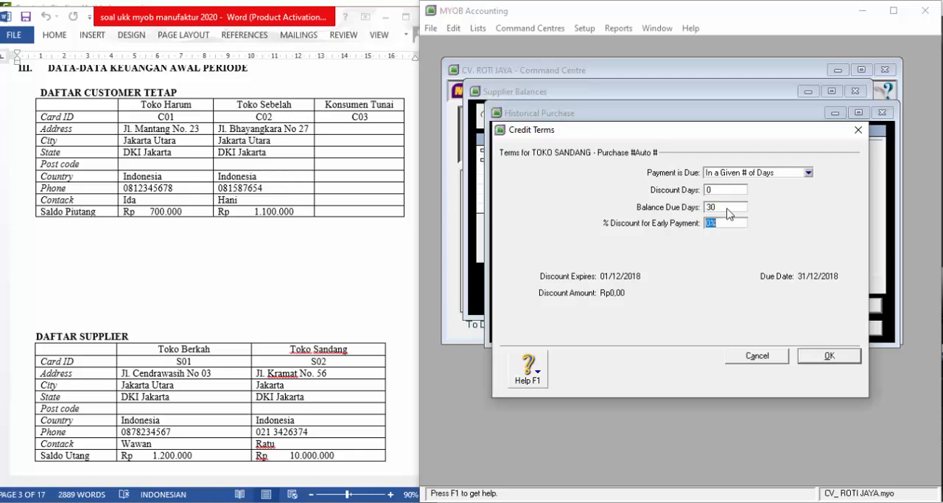
{"action": "left_click", "coordinate": [811, 357]}
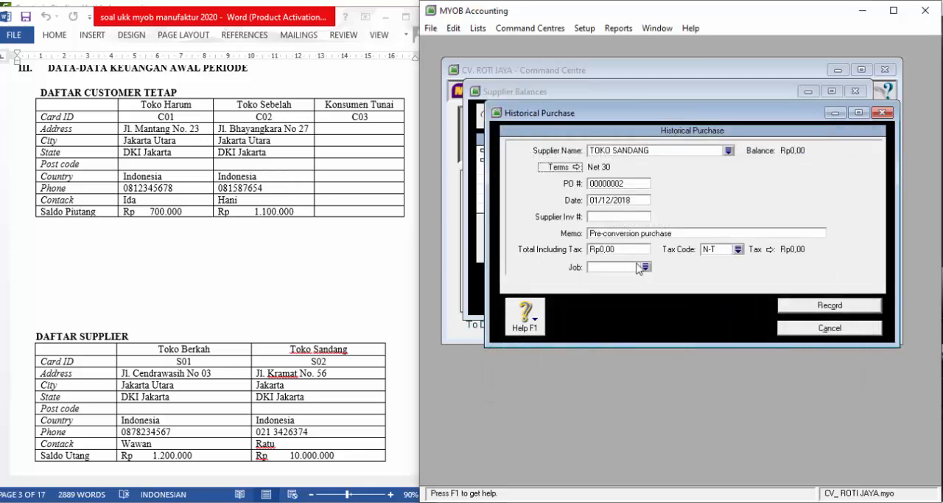
- Date TOKO SANDANG's purchase 01/12/2018, leave the supplier invoice number blank, and set the memo to SALDO AWAL HUTANG
{"action": "left_click", "coordinate": [623, 199]}
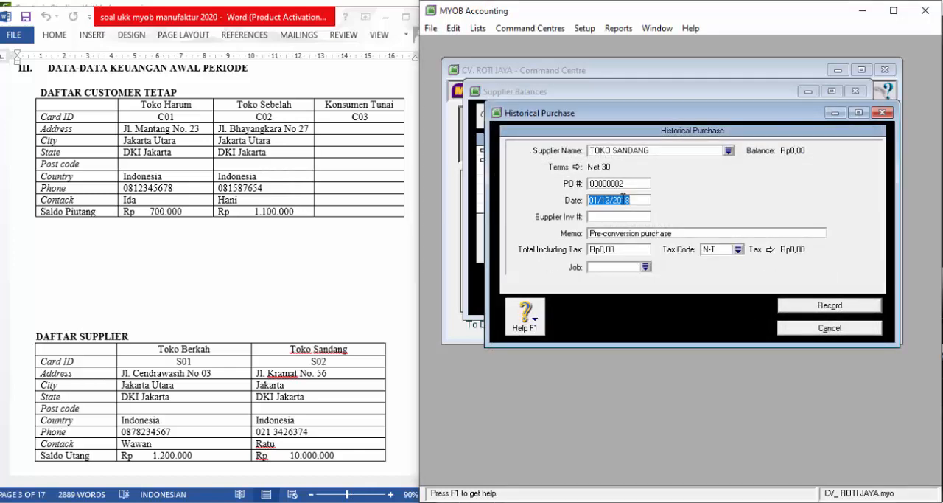
{"action": "type", "text": "1/12/2018"}
{"action": "key", "text": "Tab"}
{"action": "key", "text": "Tab"}
{"action": "type", "text": "SA"}
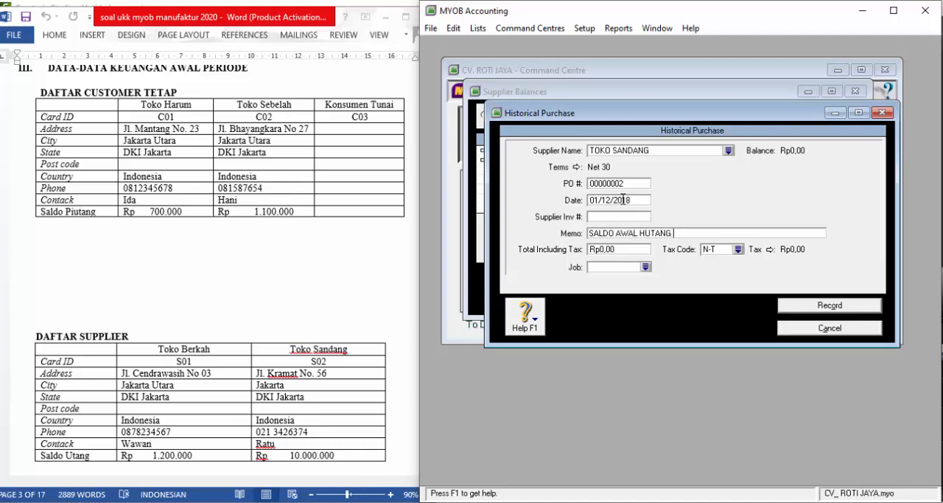
{"action": "type", "text": "LDO AWAL HUTANG"}
- Enter a tax-inclusive total of Rp10.000.000 for TOKO SANDANG's purchase, record it, and close the supplier balances
{"action": "key", "text": "Tab"}
{"action": "type", "text": "1"}
{"action": "type", "text": "0.000.000"}
{"action": "key", "text": "Tab"}
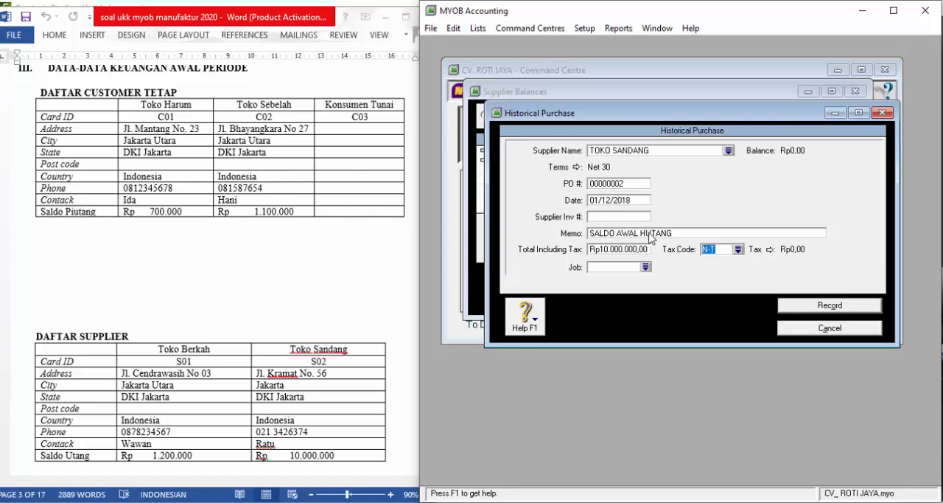
{"action": "left_click", "coordinate": [805, 305]}
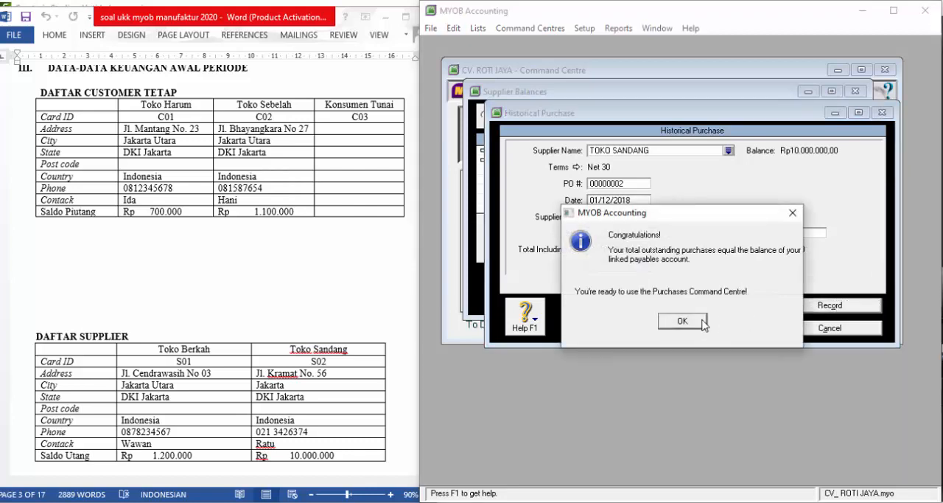
{"action": "left_click", "coordinate": [677, 325]}
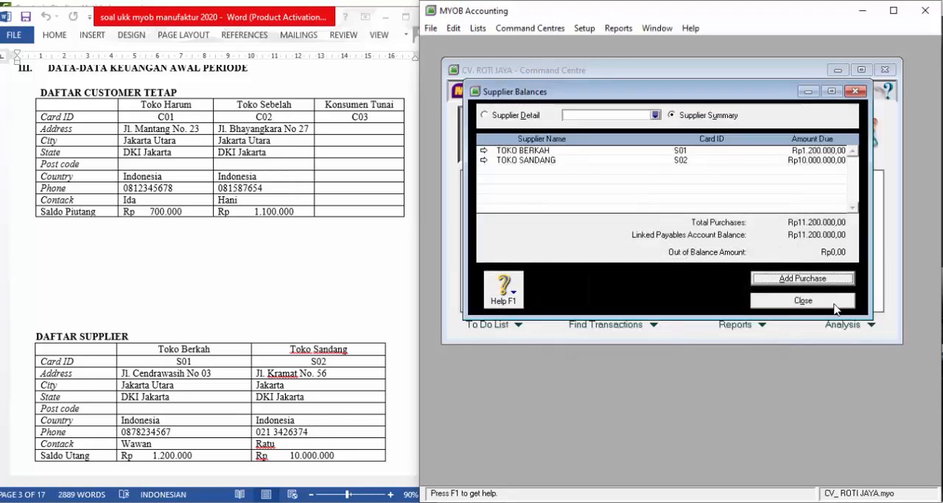
{"action": "left_click", "coordinate": [836, 308]}
- Find the DAFTAR PERSEDIAAN table in the Word document, and name the items' Custom List #1 TYPE in MYOB
{"action": "left_click", "coordinate": [227, 289]}
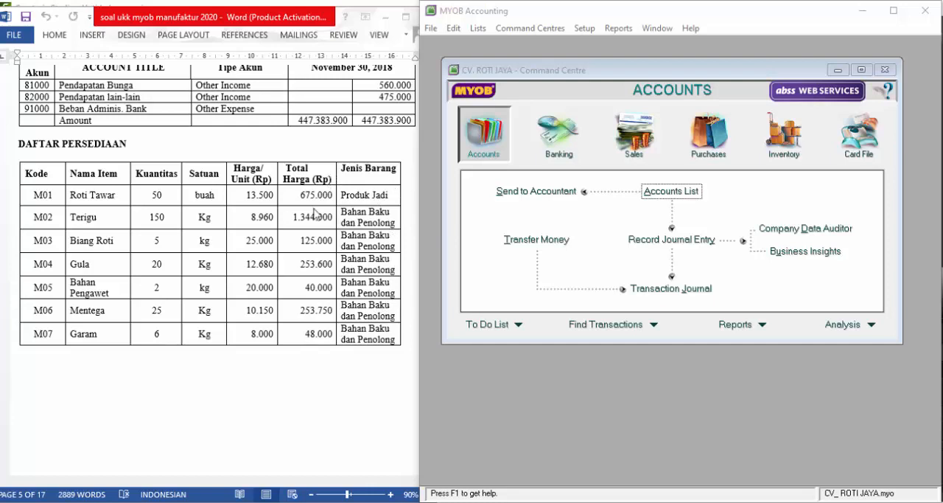
{"action": "left_click", "coordinate": [477, 29]}
{"action": "mouse_move", "coordinate": [522, 164]}
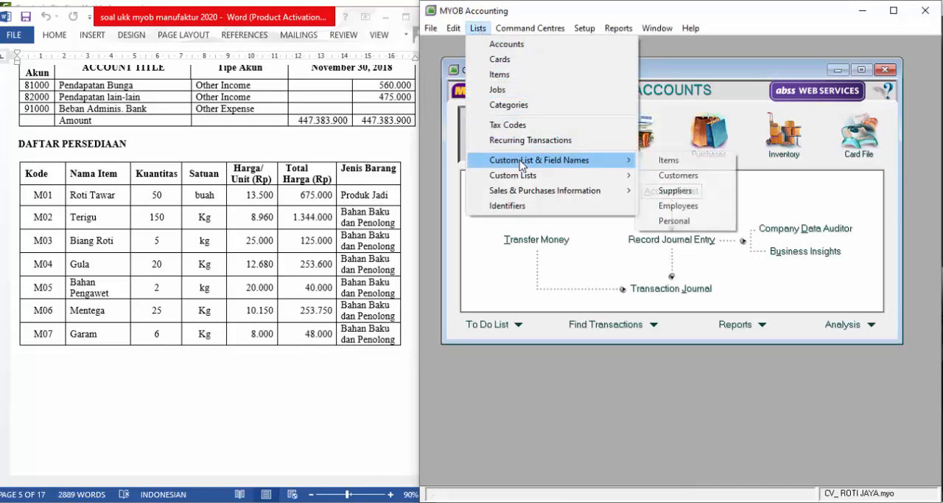
{"action": "left_click", "coordinate": [671, 161]}
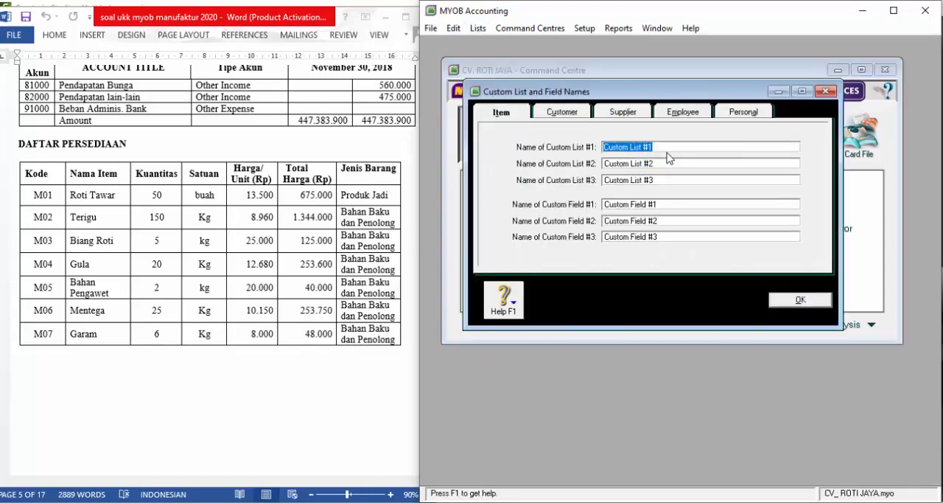
{"action": "type", "text": "TYPE"}
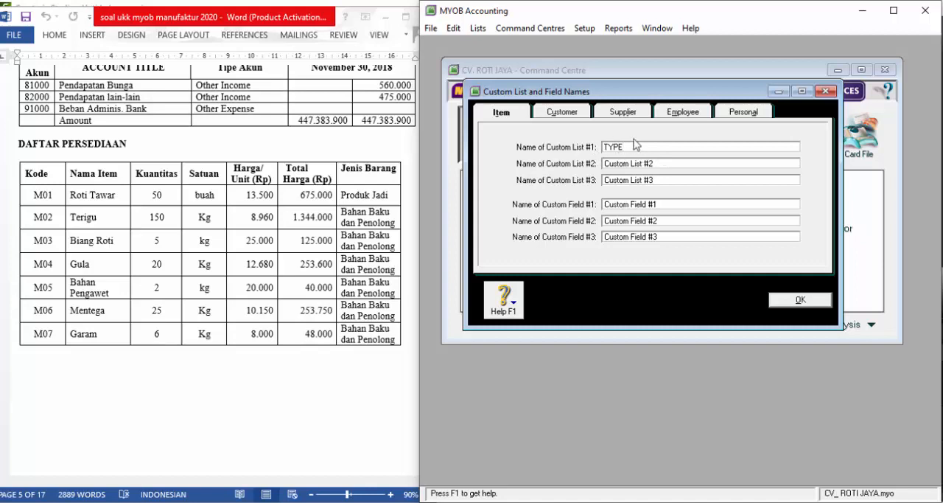
{"action": "left_click", "coordinate": [813, 307]}
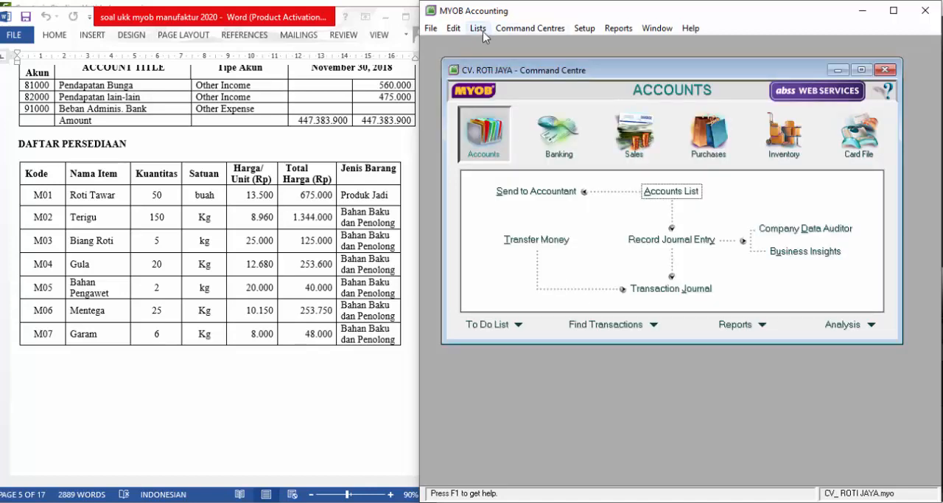
- Add the entries PRODUK JADI and BAHAN BAKU DAN PENOLONG to the items' TYPE custom list, and close the custom lists
{"action": "left_click", "coordinate": [477, 28]}
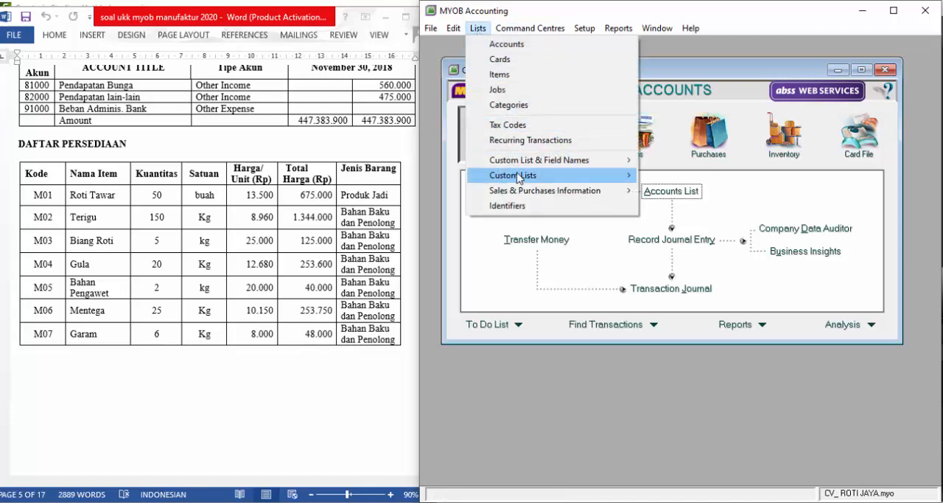
{"action": "mouse_move", "coordinate": [520, 178]}
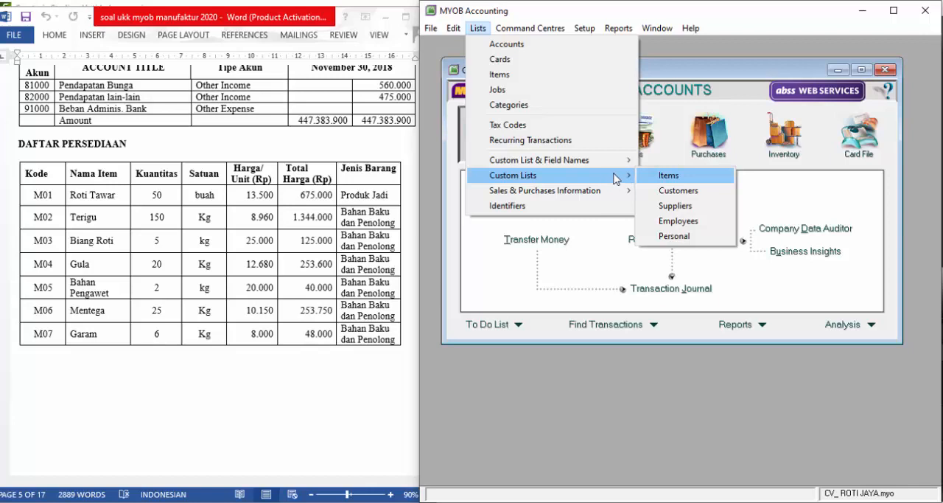
{"action": "left_click", "coordinate": [651, 178]}
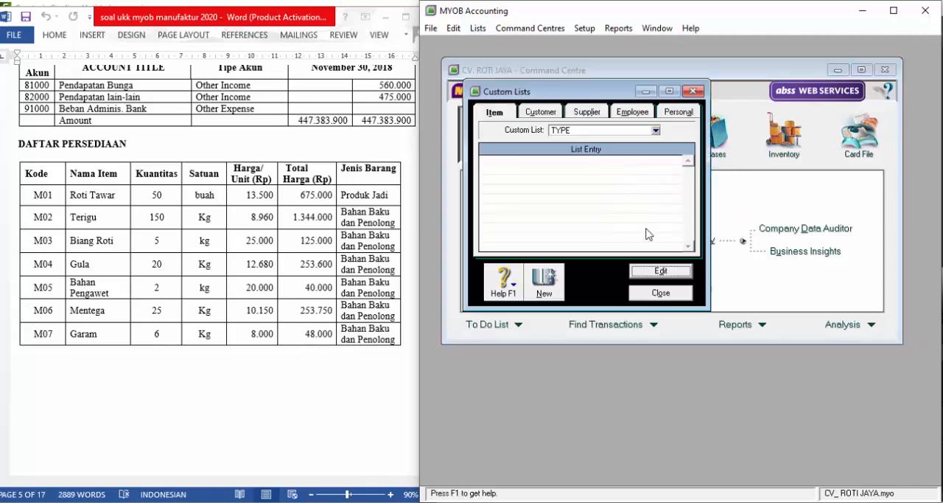
{"action": "left_click", "coordinate": [552, 278]}
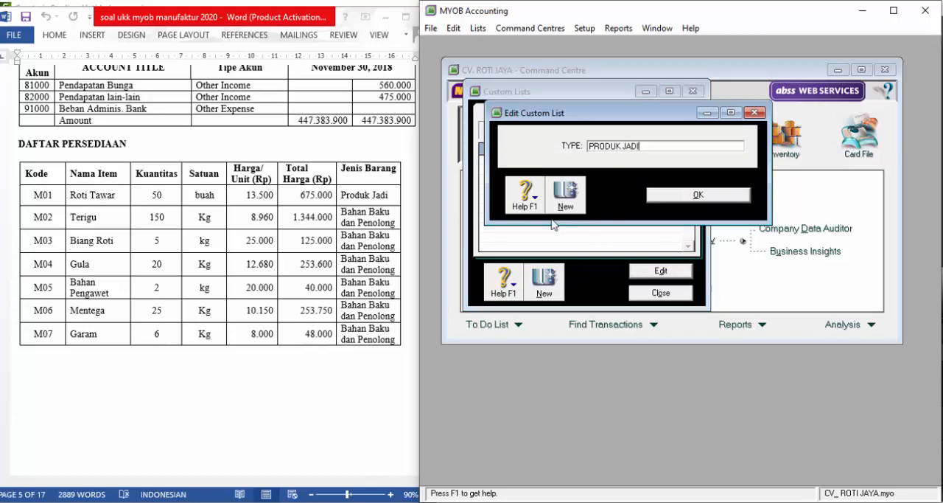
{"action": "left_click", "coordinate": [572, 190]}
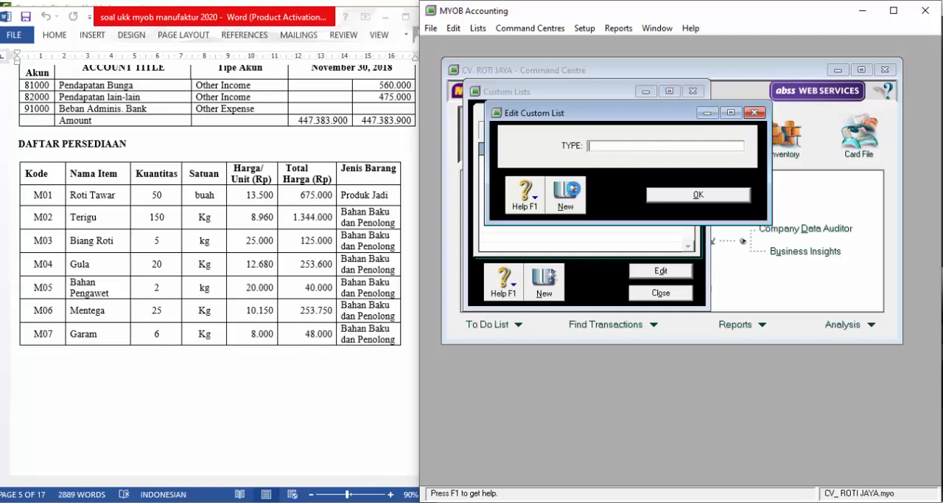
{"action": "type", "text": "BAHAN BAKU DAN PENO"}
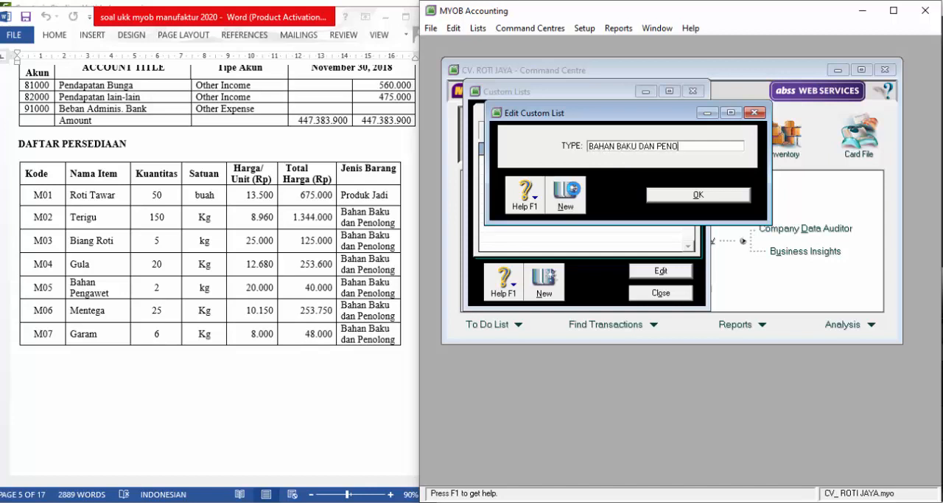
{"action": "type", "text": "LONG"}
{"action": "left_click", "coordinate": [668, 197]}
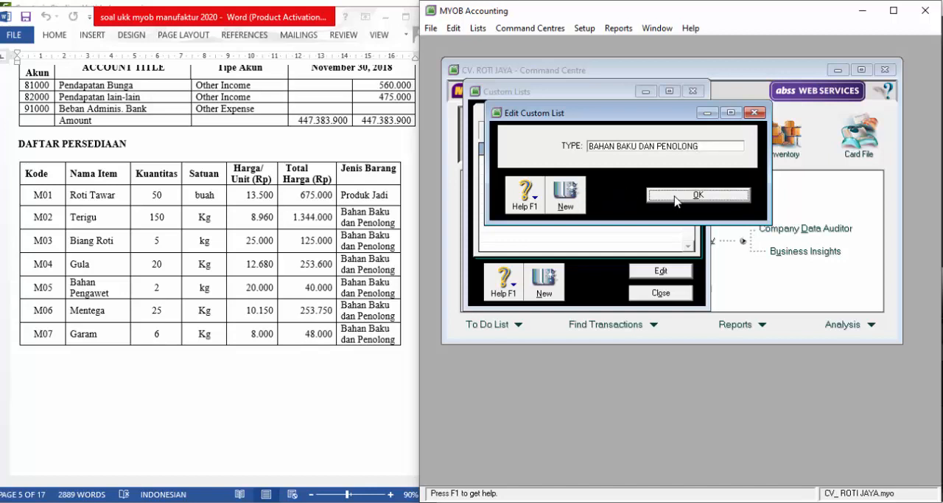
{"action": "left_click", "coordinate": [663, 295]}
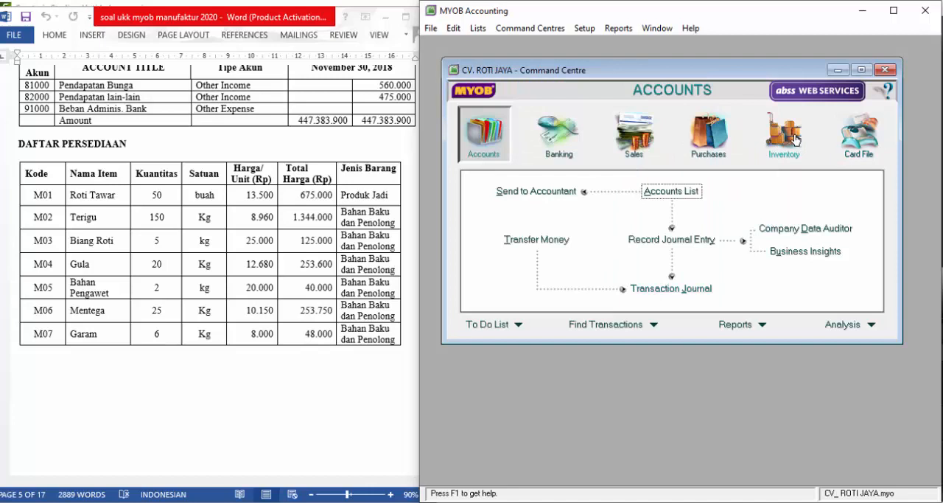
- Create a new inventory item with item number M01 and name ROTI TAWAR
{"action": "left_click", "coordinate": [798, 142]}
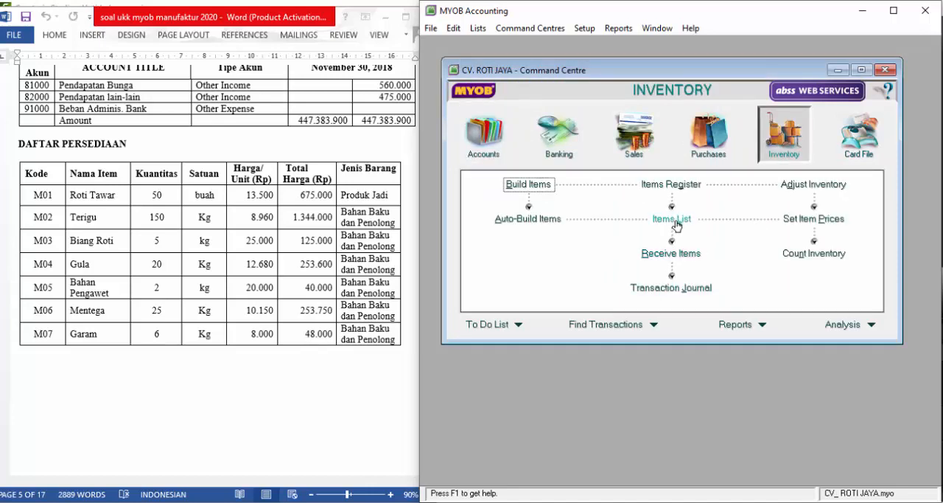
{"action": "left_click", "coordinate": [677, 226]}
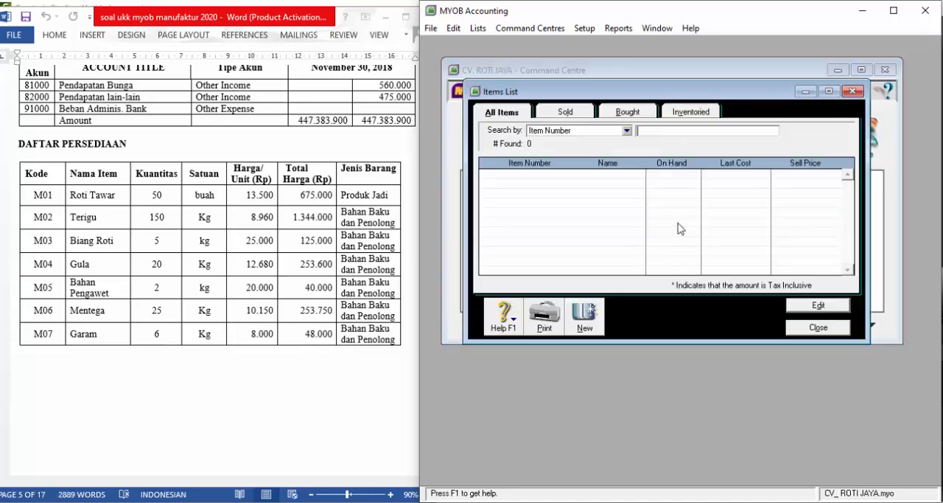
{"action": "left_click", "coordinate": [585, 318]}
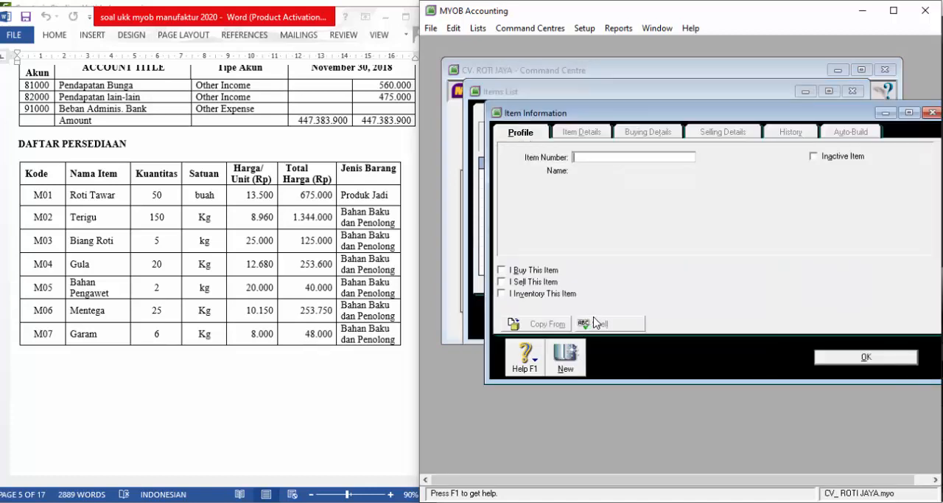
{"action": "type", "text": "M01"}
{"action": "key", "text": "Tab"}
{"action": "type", "text": "R"}
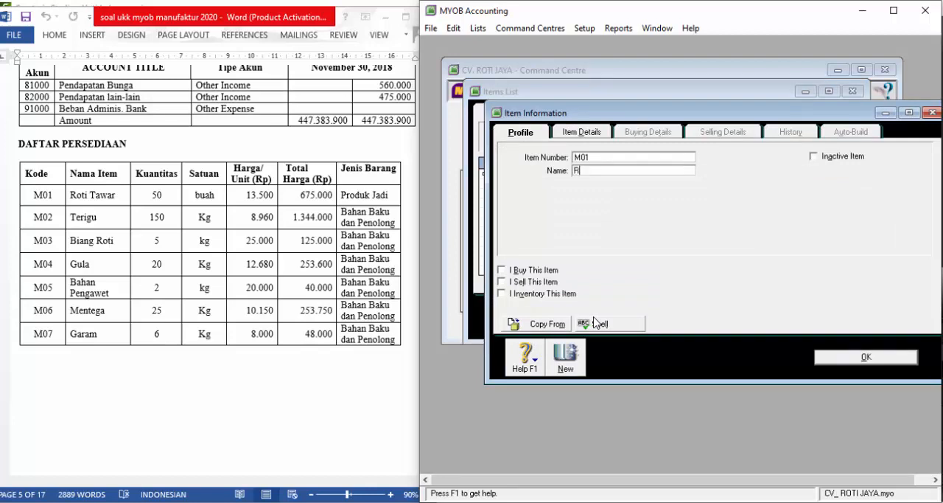
{"action": "type", "text": "OTI TAWAR"}
{"action": "key", "text": "Tab"}
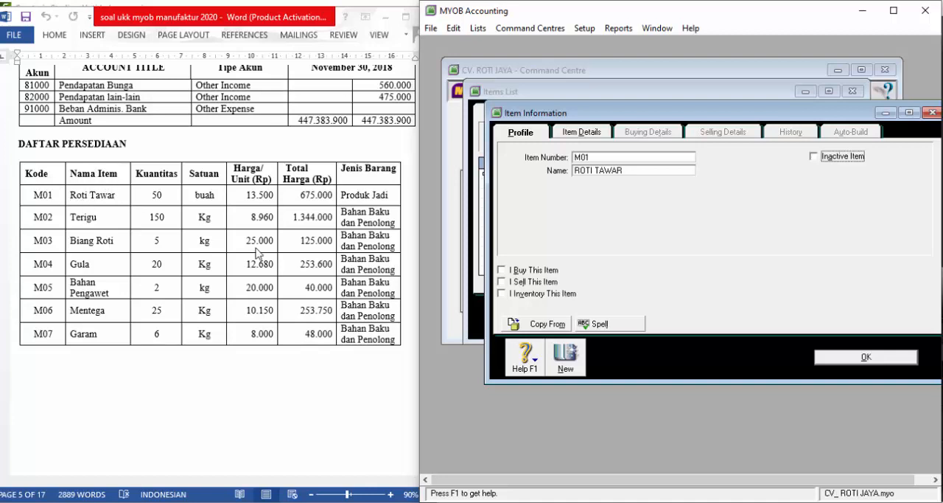
- Mark ROTI TAWAR as a sold and inventoried item, with 4-1000 PENJUALAN as the income account for tracking sales
{"action": "left_click", "coordinate": [503, 283]}
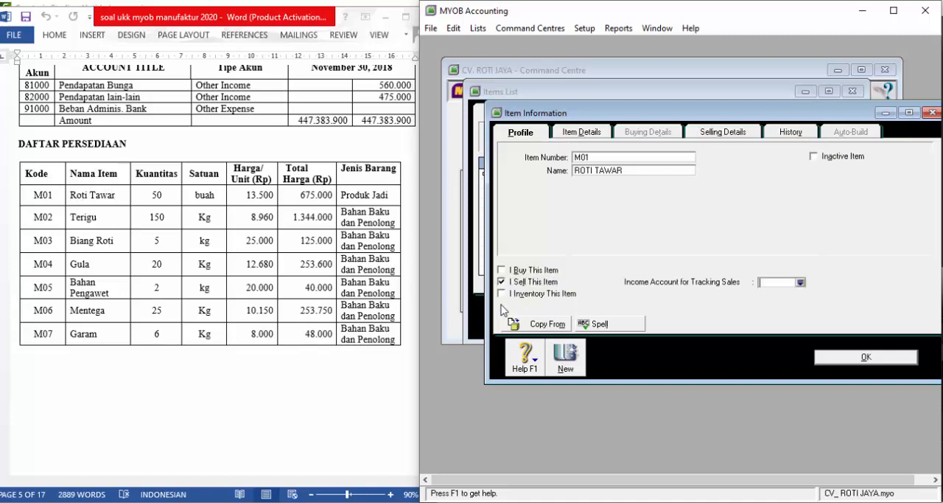
{"action": "left_click", "coordinate": [504, 295]}
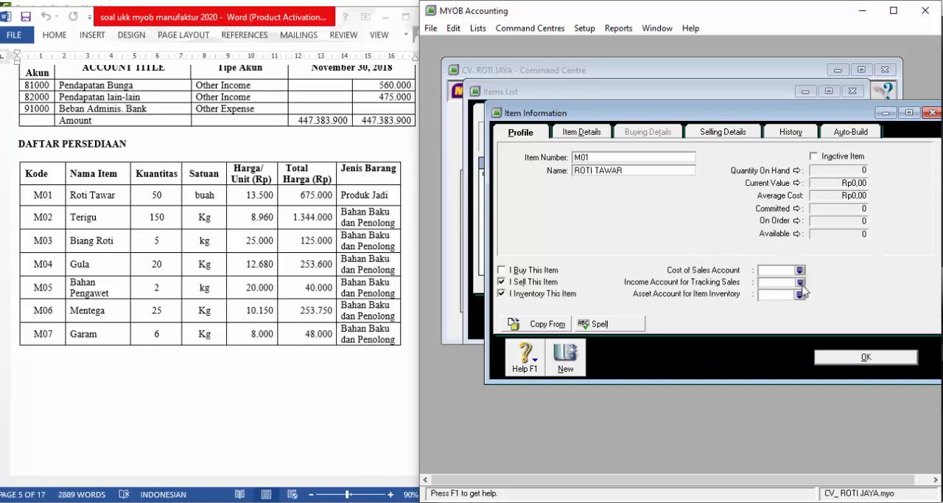
{"action": "left_click", "coordinate": [800, 282]}
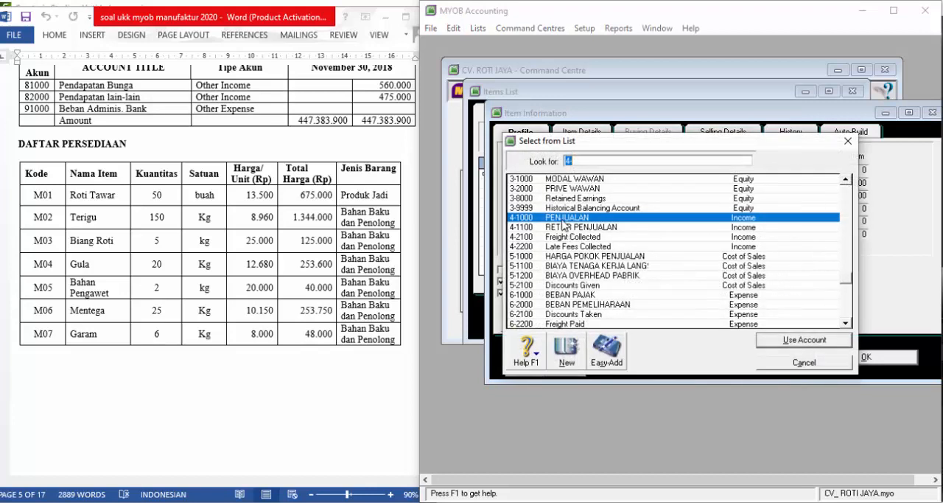
{"action": "left_click", "coordinate": [817, 342]}
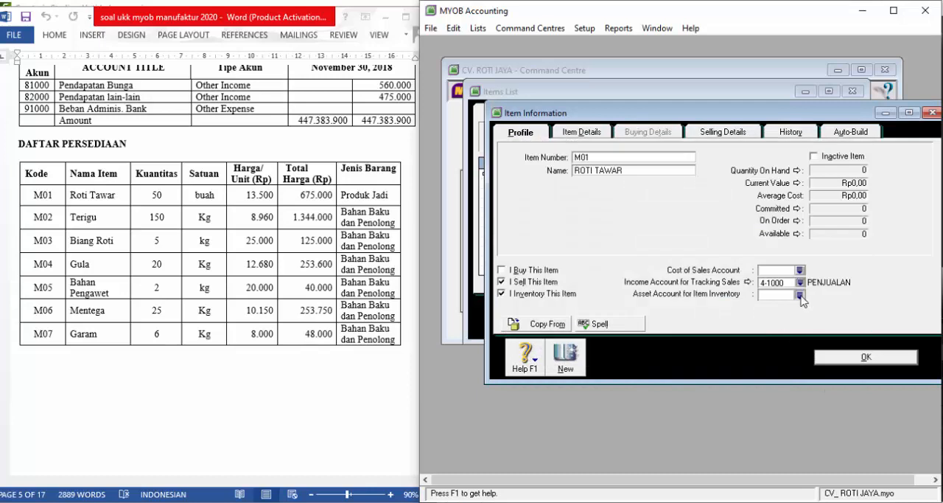
- Assign 1-1230 PERSEDIAAN PRODUK JADI as ROTI TAWAR's inventory asset account and 5-1000 HARGA POKOK PENJUALAN as its cost of sales account
{"action": "left_click", "coordinate": [806, 301]}
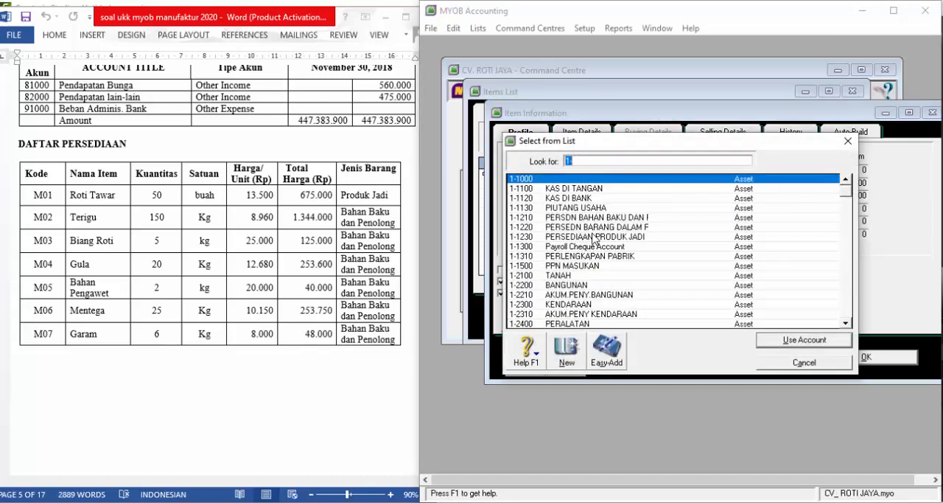
{"action": "left_click", "coordinate": [594, 237]}
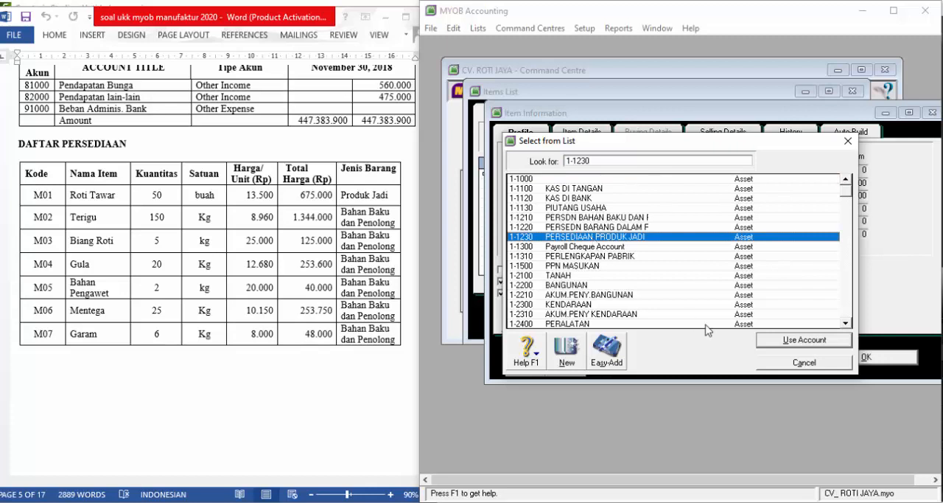
{"action": "left_click", "coordinate": [811, 341]}
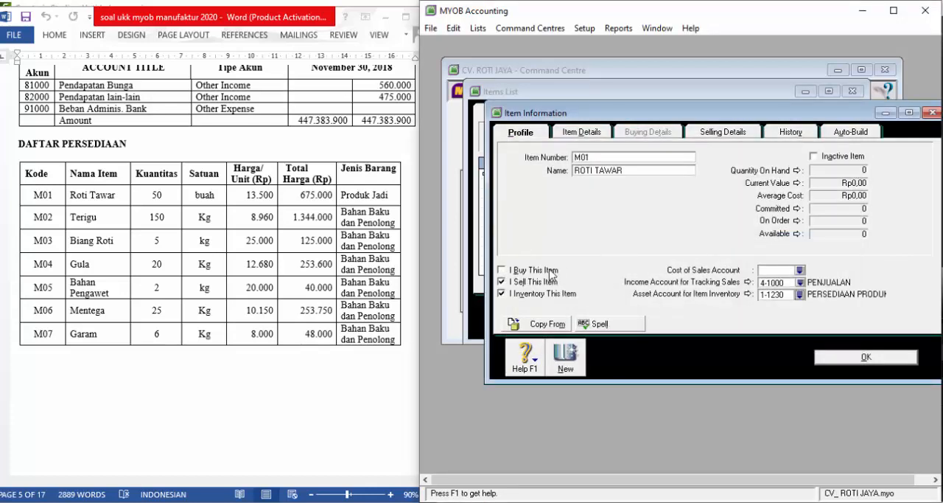
{"action": "left_click", "coordinate": [800, 271]}
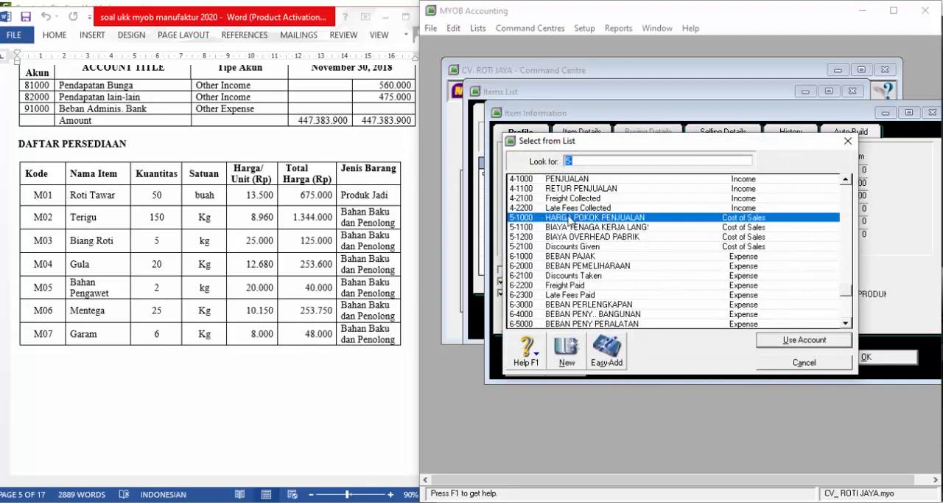
{"action": "left_click", "coordinate": [784, 344]}
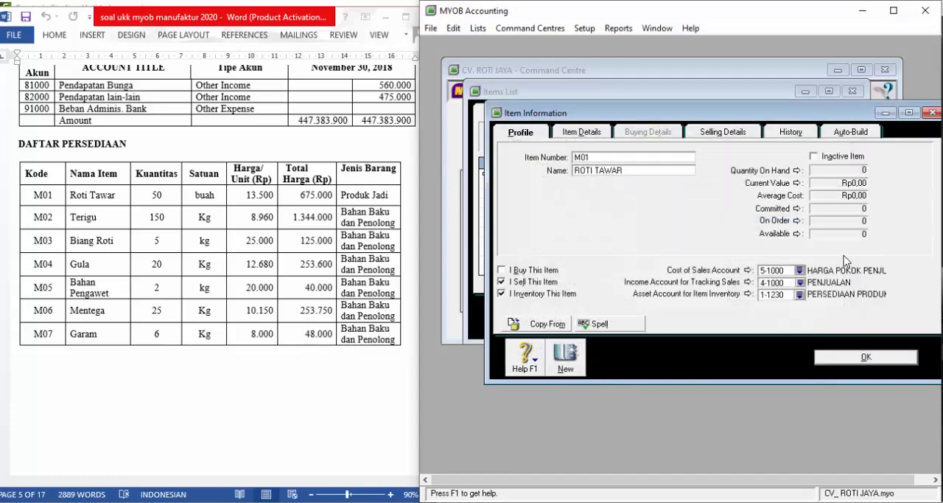
- Set ROTI TAWAR's TYPE to PRODUK JADI and enter the description PERSEDIAAN PRODUK JADI
{"action": "left_click", "coordinate": [596, 136]}
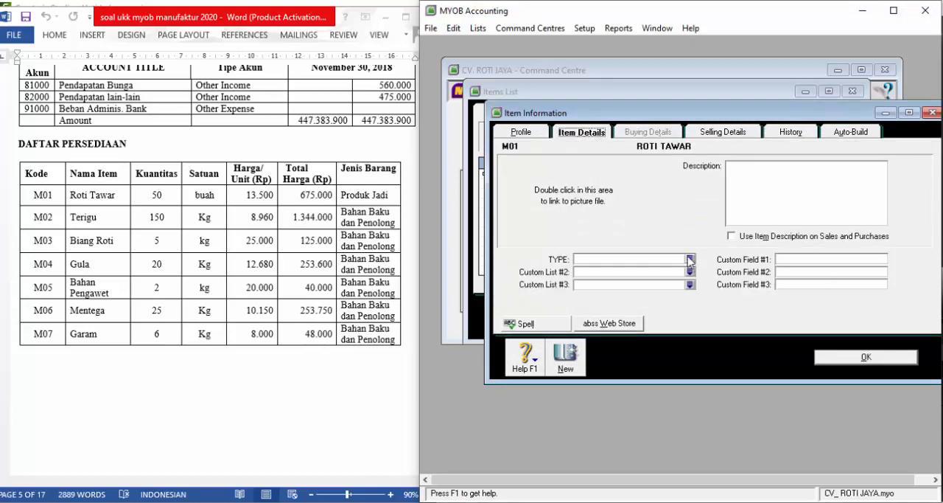
{"action": "left_click", "coordinate": [691, 260]}
{"action": "left_click", "coordinate": [547, 189]}
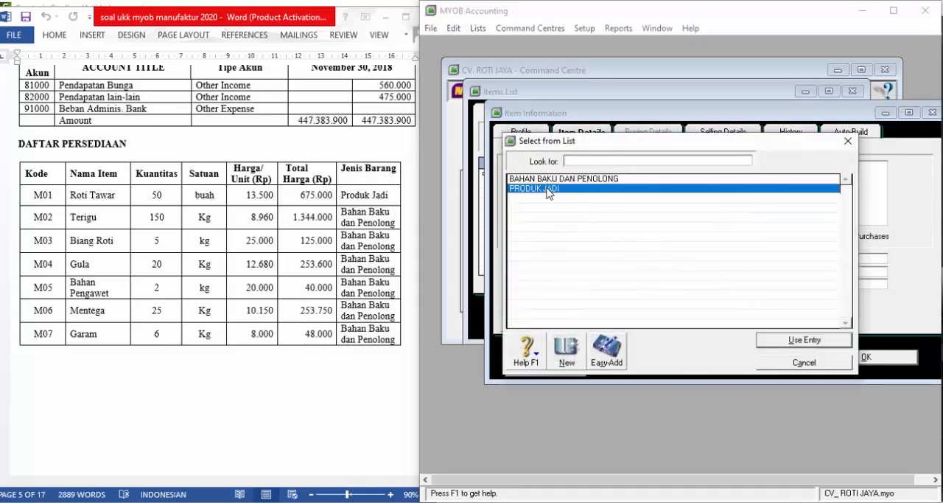
{"action": "left_click", "coordinate": [767, 339]}
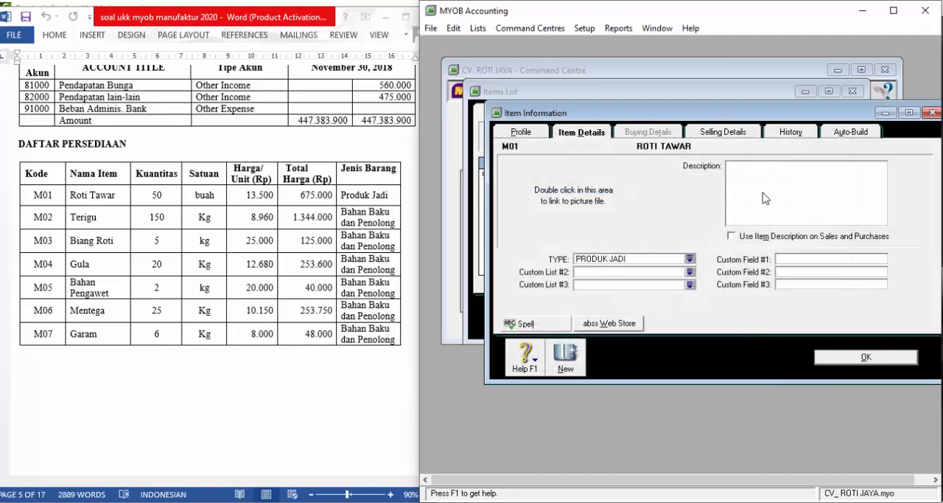
{"action": "left_click", "coordinate": [766, 174]}
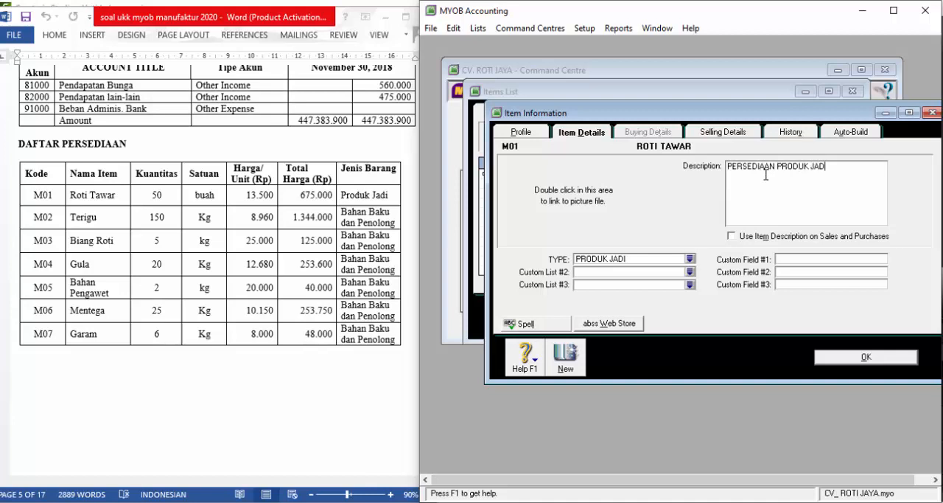
- Set ROTI TAWAR's tax code when sold to PPN and save the item
{"action": "left_click", "coordinate": [862, 356]}
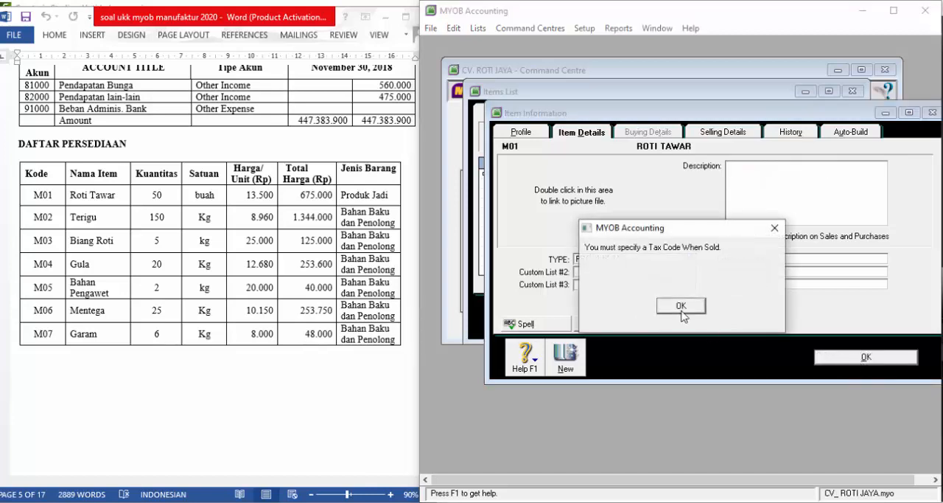
{"action": "left_click", "coordinate": [682, 309]}
{"action": "type", "text": "PPN"}
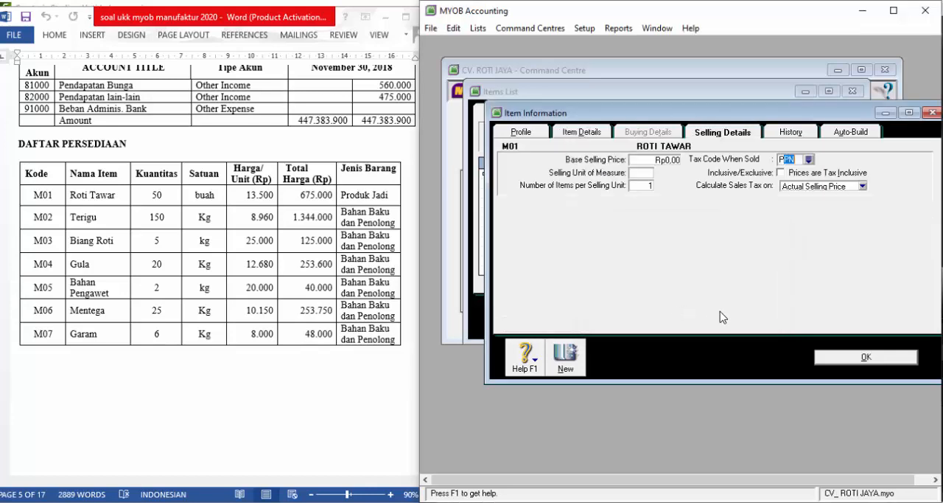
{"action": "left_click", "coordinate": [876, 358]}
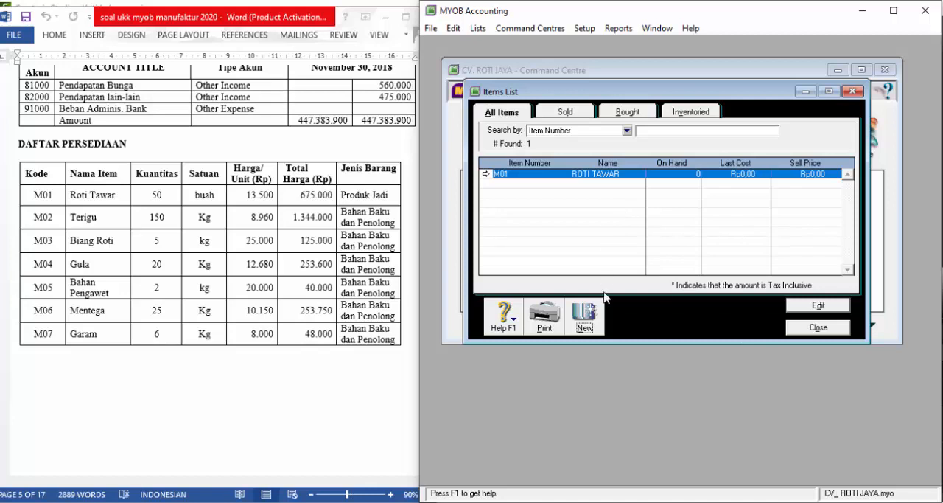
- Create a new inventory item with item number M02 and name TERIGU
{"action": "left_click", "coordinate": [586, 331]}
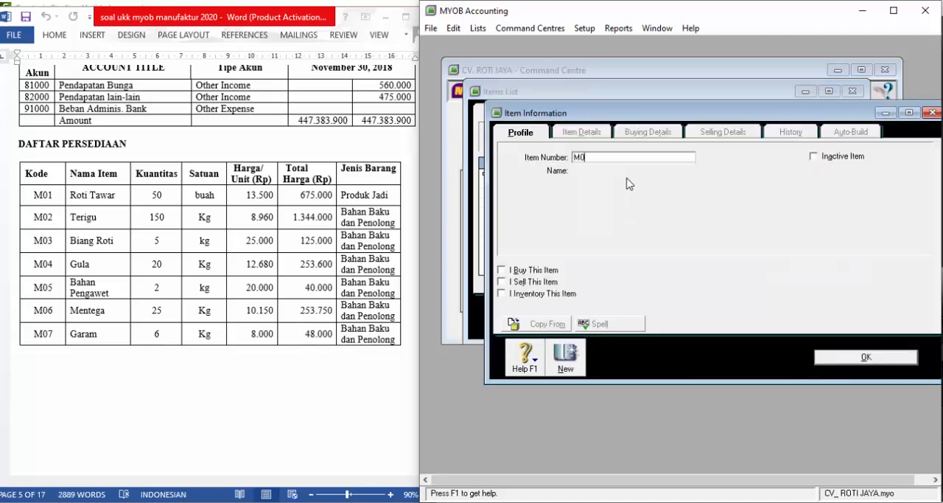
{"action": "type", "text": "M02"}
{"action": "key", "text": "Tab"}
{"action": "type", "text": "TERI"}
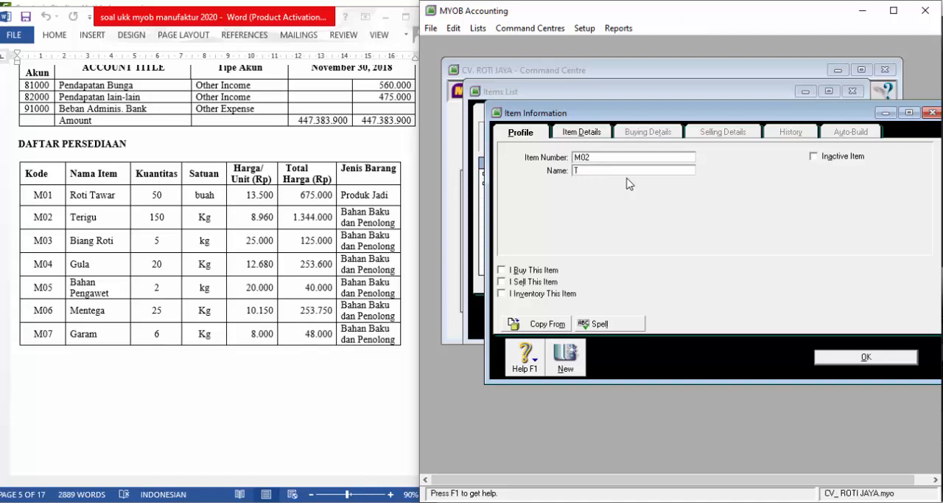
{"action": "key", "text": "Tab"}
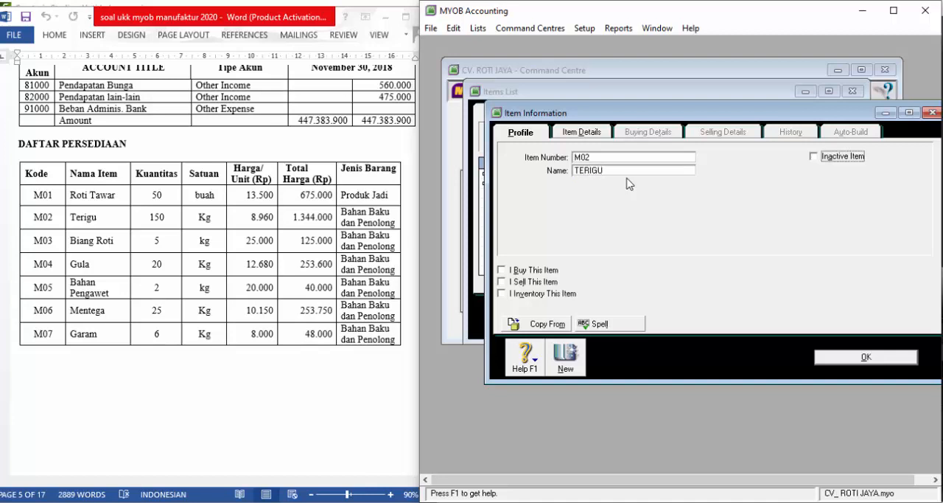
{"action": "key", "text": "Tab"}
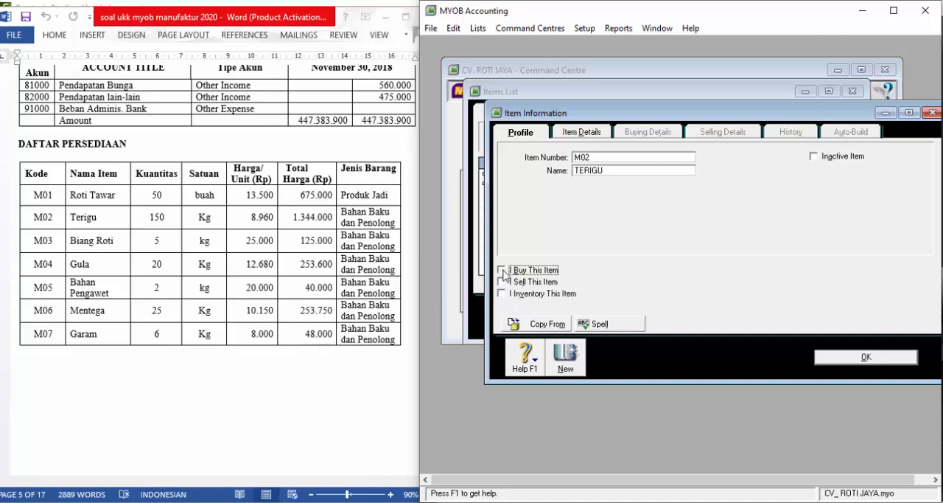
- Mark TERIGU as a bought and inventoried item, with raw materials account 1-1210 as its inventory asset account
{"action": "left_click", "coordinate": [503, 271]}
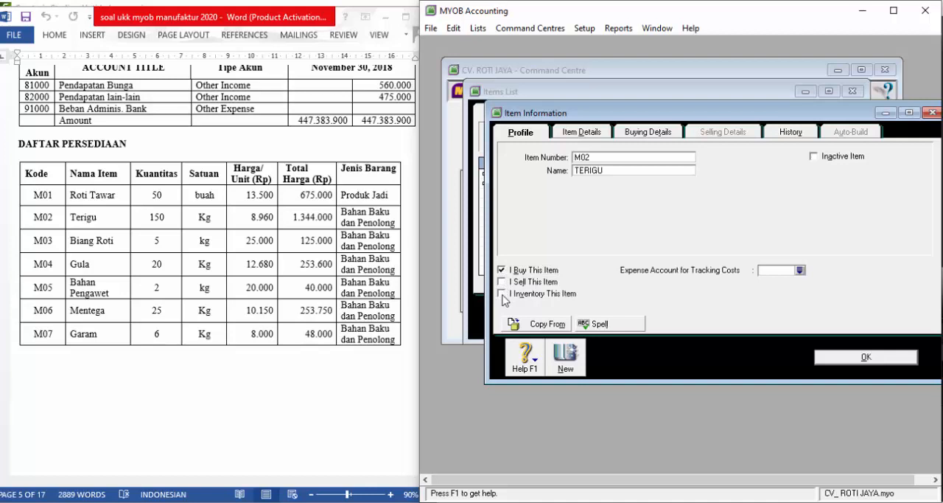
{"action": "left_click", "coordinate": [503, 294]}
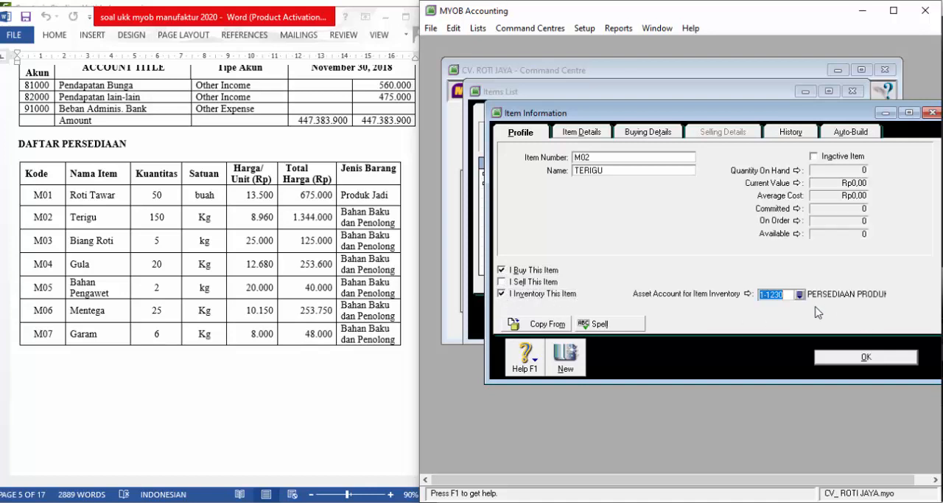
{"action": "left_click", "coordinate": [800, 295]}
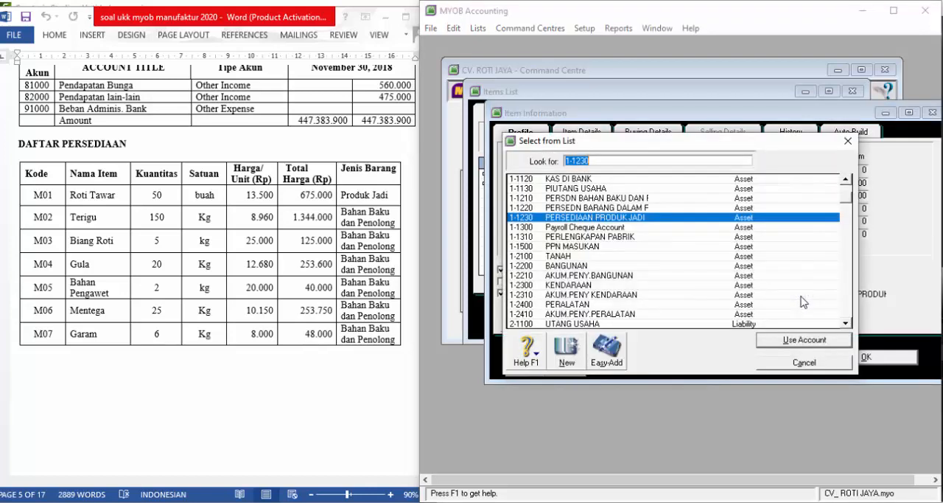
{"action": "left_click", "coordinate": [638, 199]}
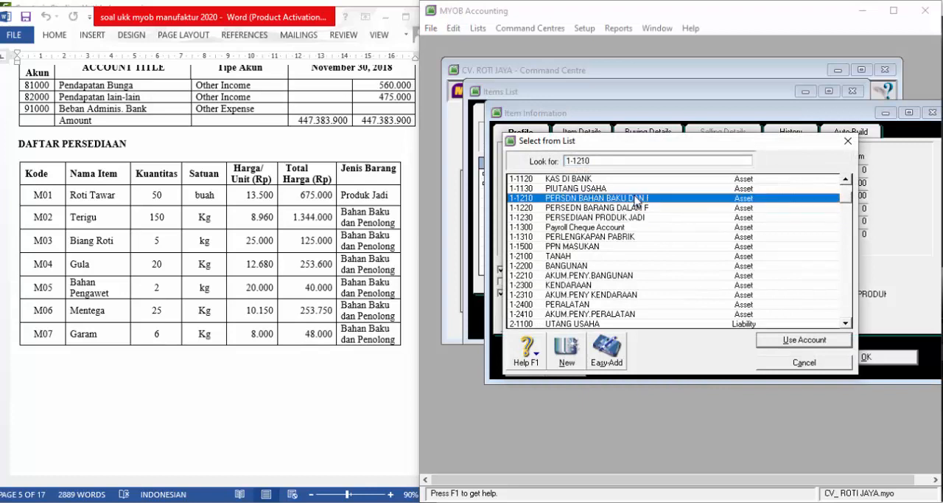
{"action": "left_click", "coordinate": [769, 339]}
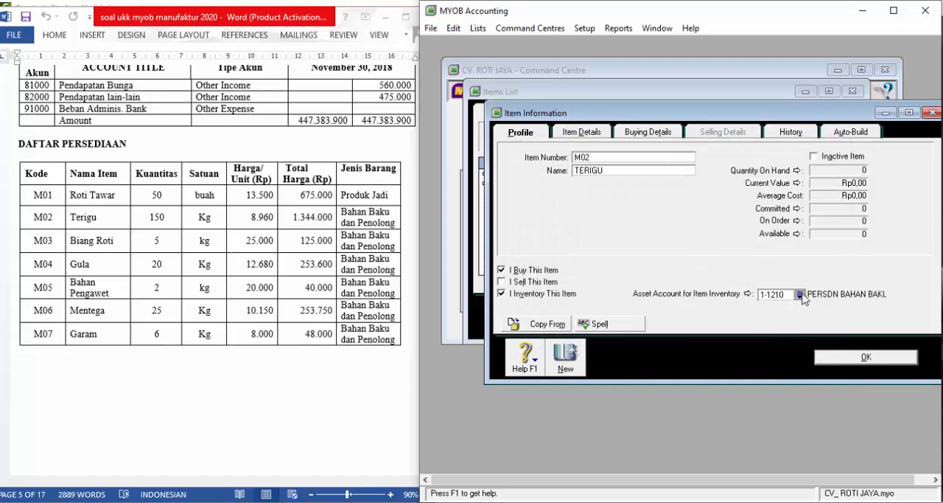
- Set TERIGU's TYPE to BAHAN BAKU DAN PENOLONG and enter the description PERSEDIAAN BAHAN BAKU DAN PENOLONG
{"action": "left_click", "coordinate": [582, 133]}
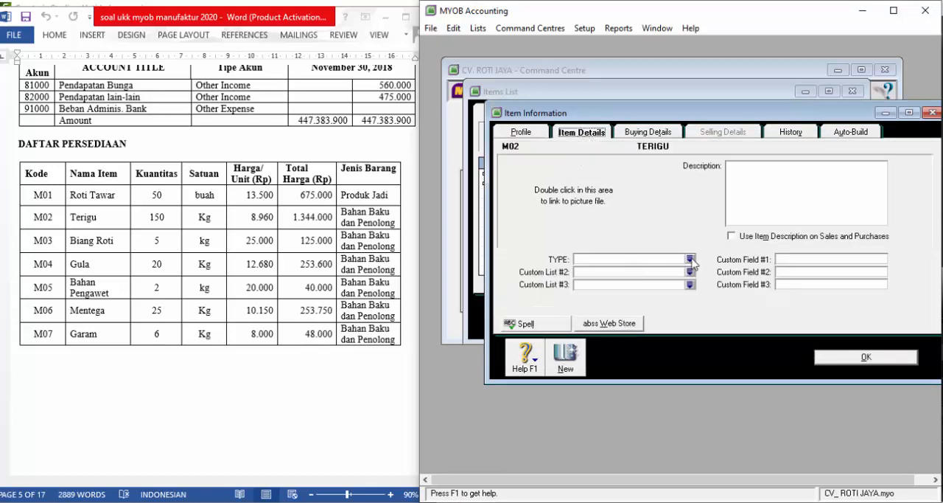
{"action": "left_click", "coordinate": [690, 259]}
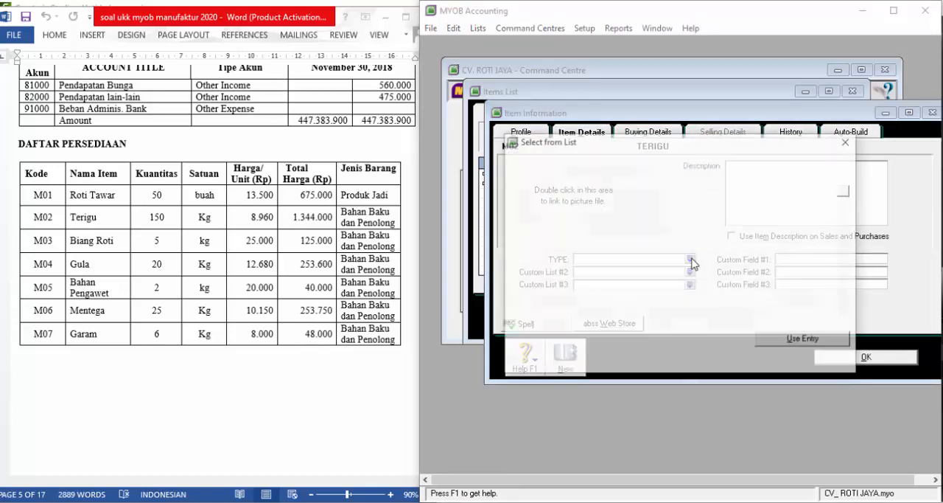
{"action": "left_click", "coordinate": [801, 339]}
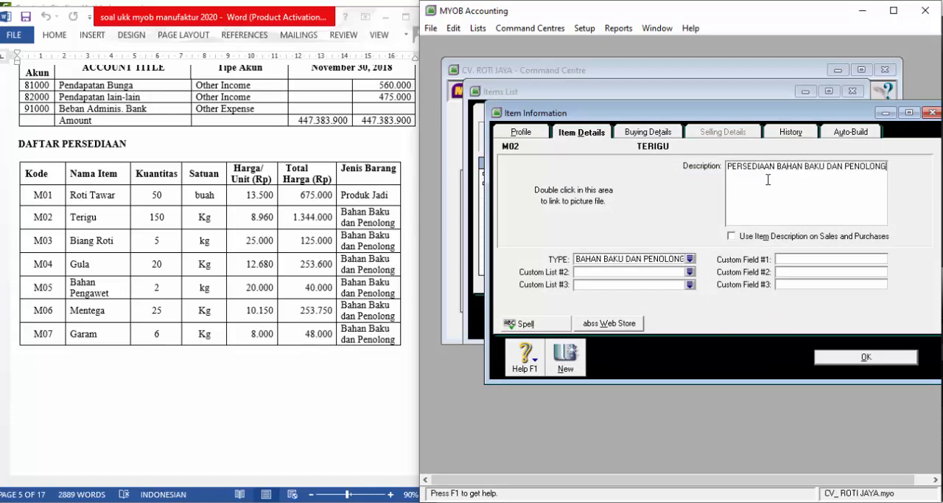
- Specify the tax code when bought for TERIGU and save the item
{"action": "left_click", "coordinate": [559, 356]}
{"action": "left_click", "coordinate": [677, 307]}
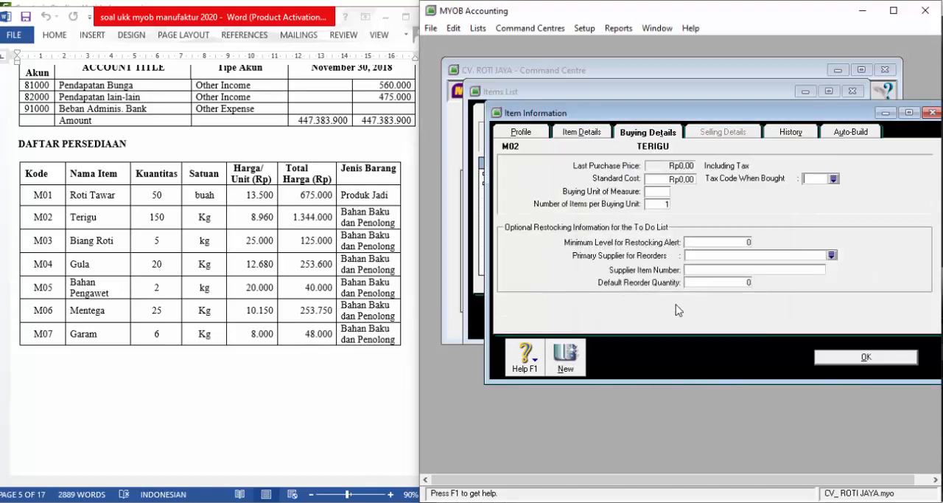
{"action": "left_click", "coordinate": [844, 357]}
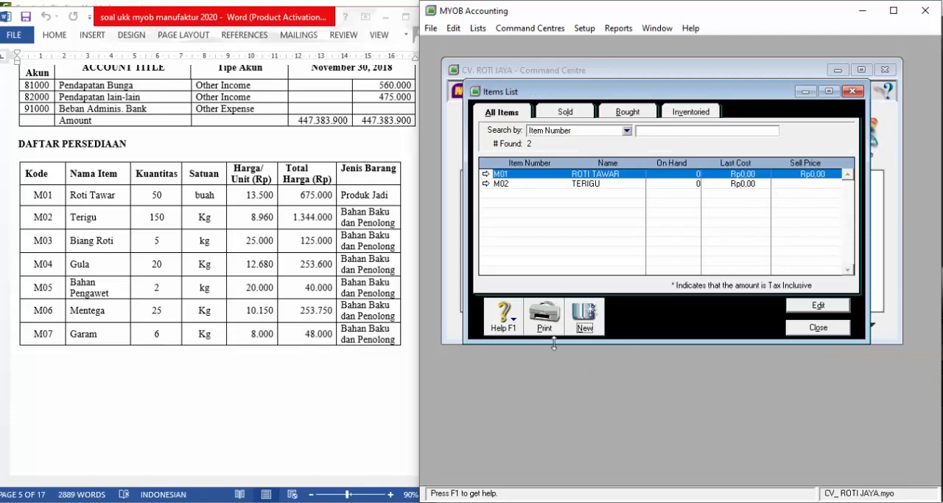
- Create a new inventory item with item number M03 and name BIANG ROTI
{"action": "left_click", "coordinate": [589, 324]}
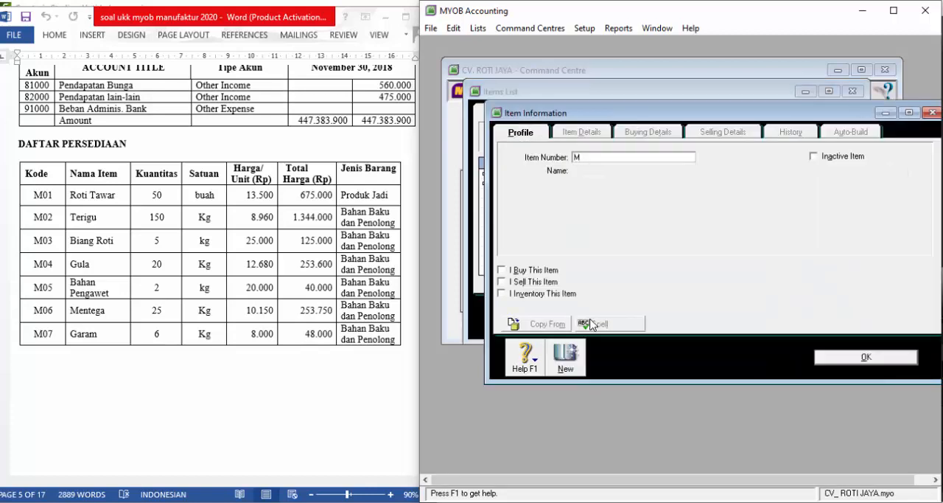
{"action": "type", "text": "M03"}
{"action": "key", "text": "Tab"}
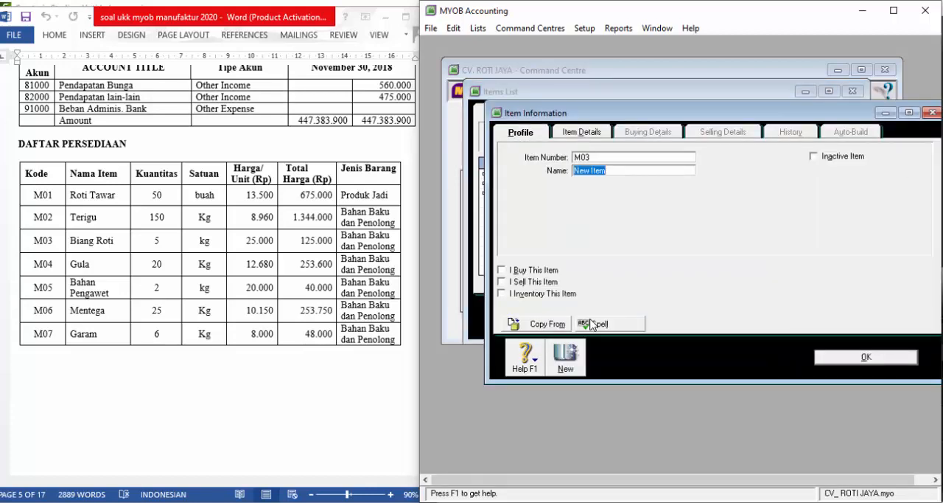
{"action": "type", "text": "BiANG ROTI"}
{"action": "key", "text": "Tab"}
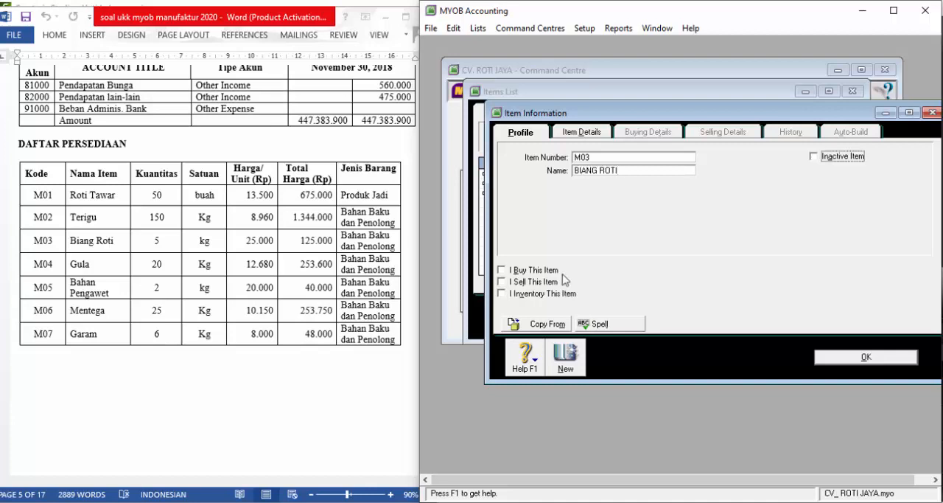
- Mark BIANG ROTI as a bought and inventoried item, keeping asset account 1-1210, and open its item details
{"action": "left_click", "coordinate": [502, 269]}
{"action": "left_click", "coordinate": [501, 293]}
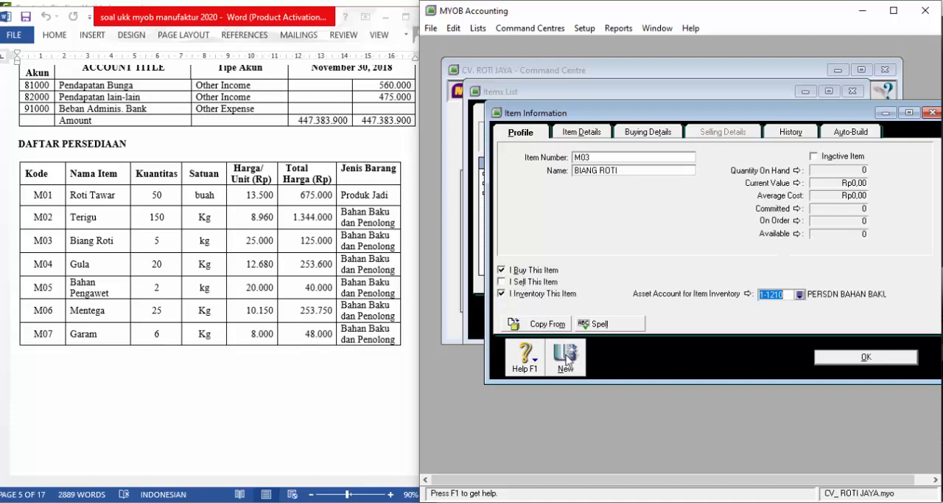
{"action": "left_click", "coordinate": [587, 137]}
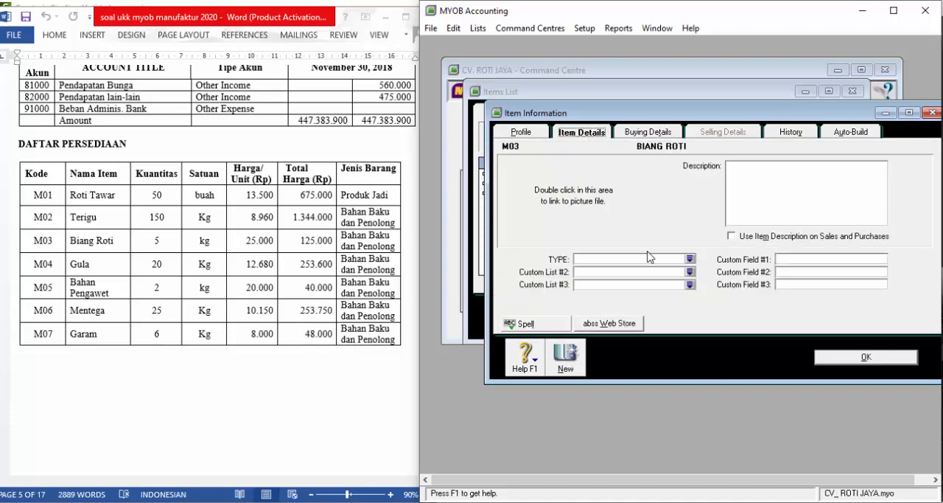
- Set BIANG ROTI's TYPE to BAHAN BAKU DAN PENOLONG and enter the description PERSEDIAAN BAHAN BAKU DNA PENOLONG
{"action": "left_click", "coordinate": [691, 259]}
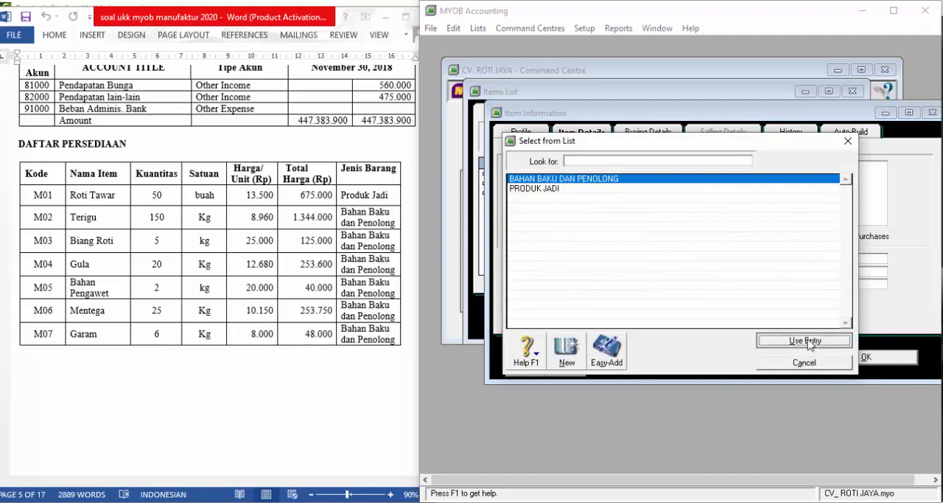
{"action": "left_click", "coordinate": [810, 341]}
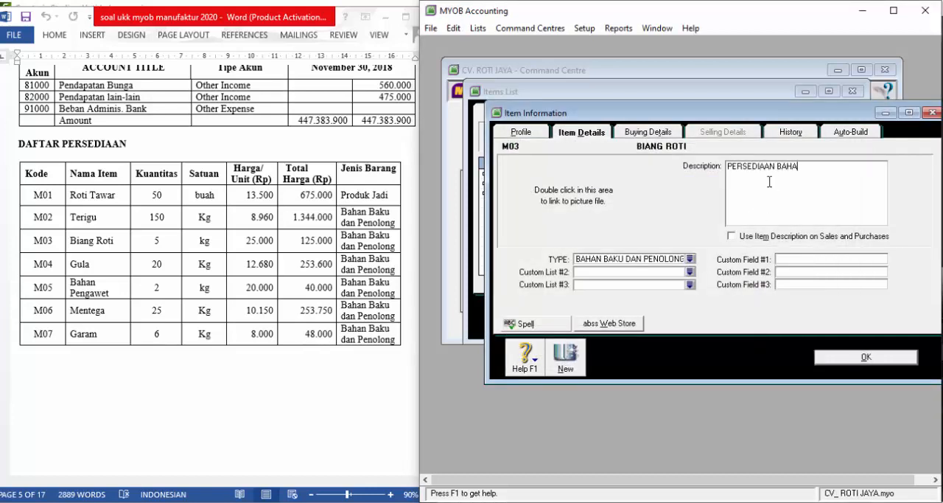
{"action": "type", "text": "U DNA PENOLONG"}
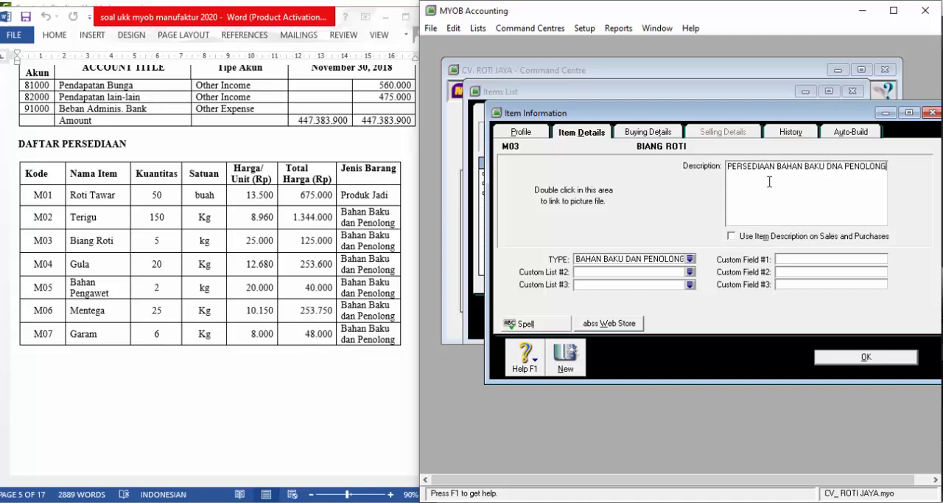
- Create a new inventory item with item number M04 and name GULA
{"action": "left_click", "coordinate": [568, 352]}
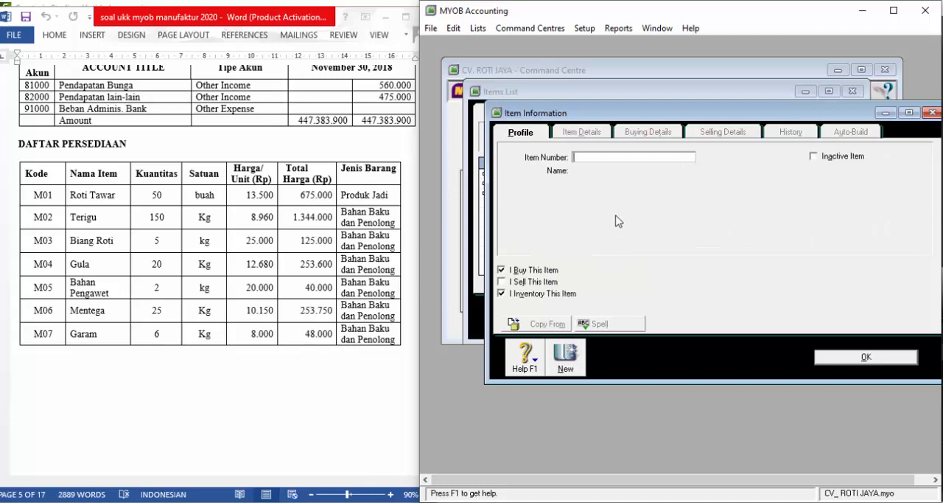
{"action": "type", "text": "M04"}
{"action": "key", "text": "Tab"}
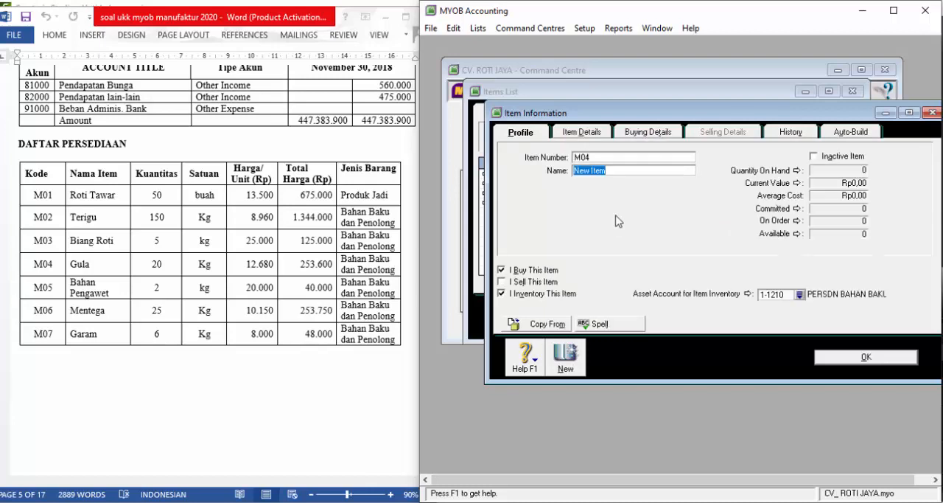
{"action": "type", "text": "GULA"}
{"action": "key", "text": "Tab"}
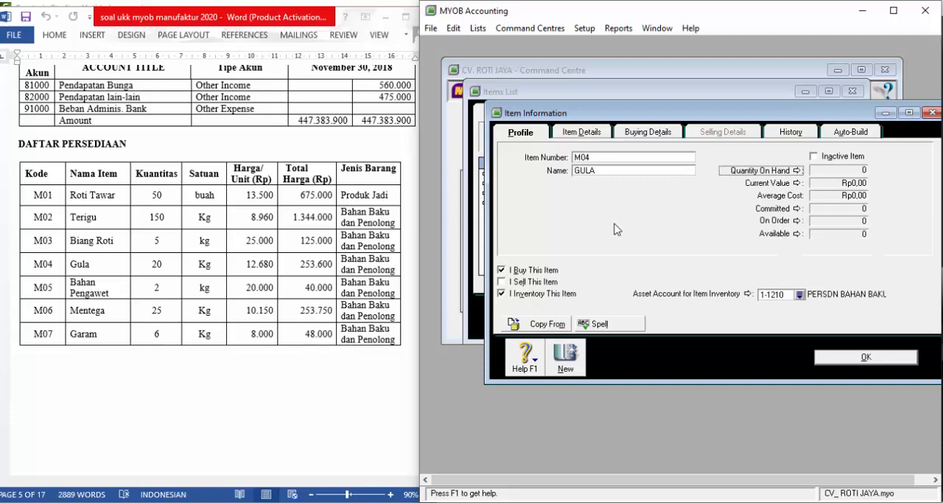
- Set GULA's TYPE to BAHAN BAKU DAN PENOLONG and enter the description PERSEDIAAN BAHAN BAKU DAN PENOLONG
{"action": "left_click", "coordinate": [593, 136]}
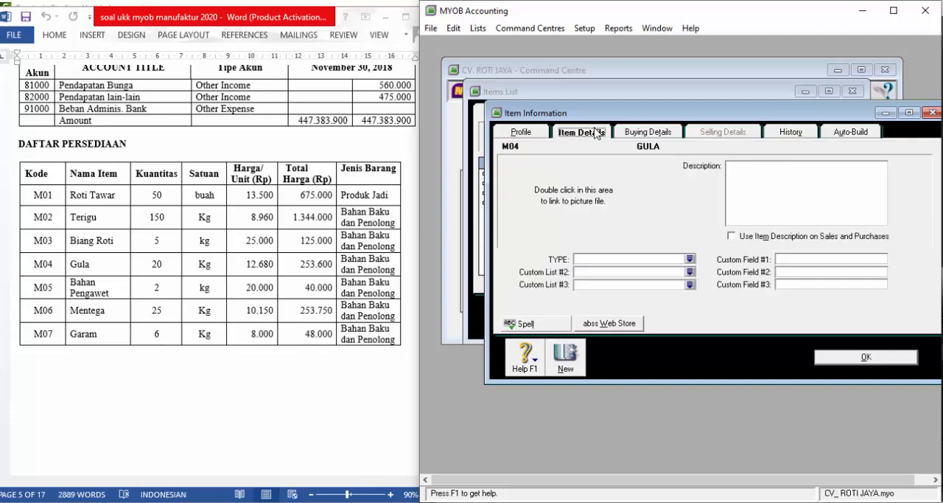
{"action": "left_click", "coordinate": [691, 260]}
{"action": "left_click", "coordinate": [774, 339]}
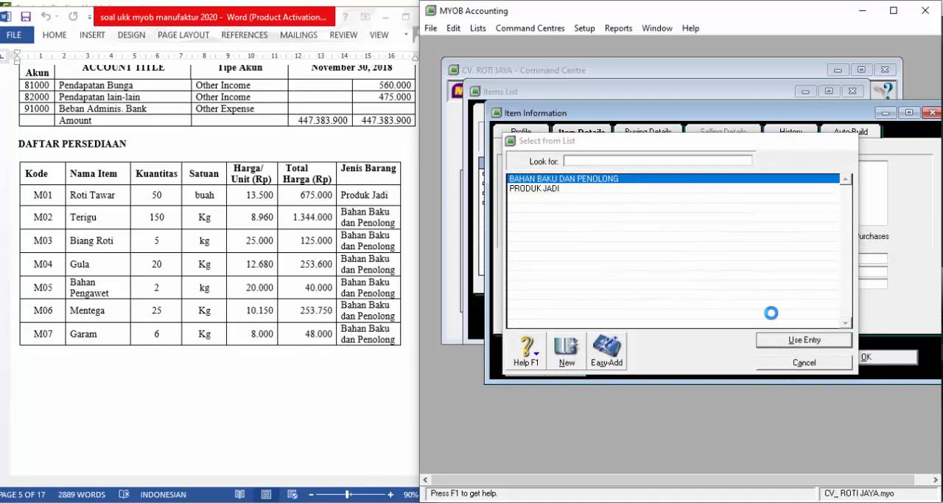
{"action": "type", "text": "PERSE"}
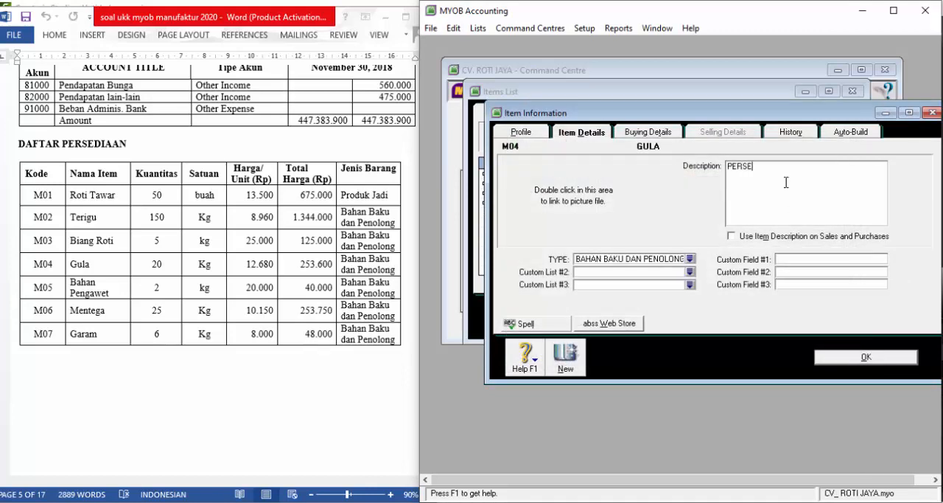
{"action": "type", "text": "DIAAN BAHAN BAKU DAN PENOLONG"}
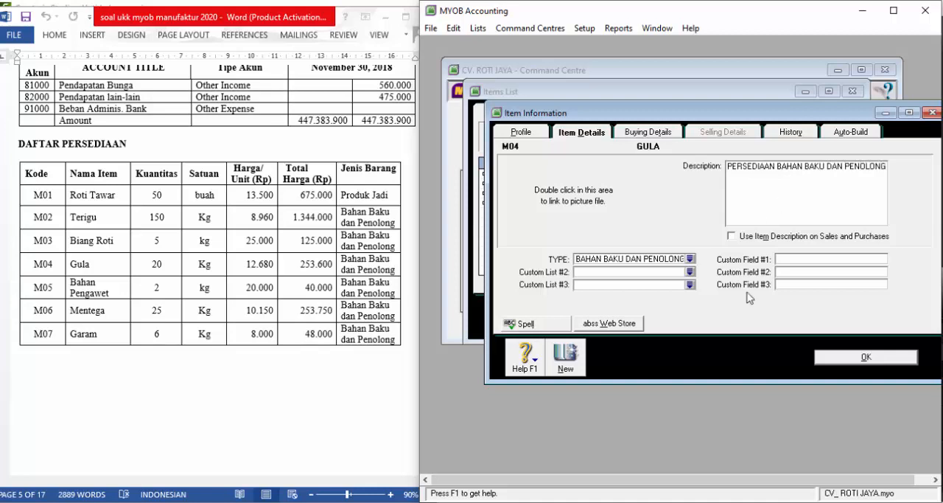
- Create a new inventory item with item number M05 and name BAHAN PENGAWET
{"action": "left_click", "coordinate": [565, 357]}
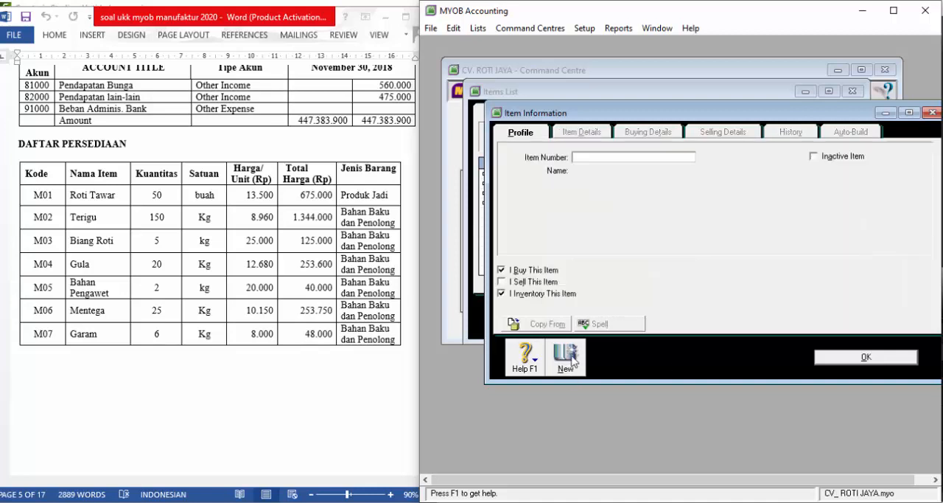
{"action": "type", "text": "M05"}
{"action": "key", "text": "Tab"}
{"action": "type", "text": "BAHA"}
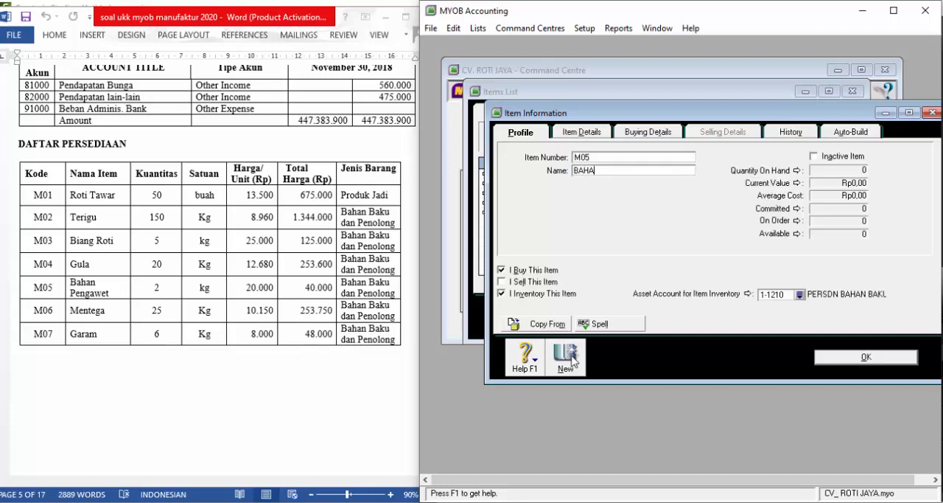
{"action": "type", "text": "N PENGAWAET"}
- Set BAHAN PENGAWET's TYPE to BAHAN BAKU DAN PENOLONG and enter the description PERSEDIAAN BAHAN BAKU DAN PENOLONG
{"action": "left_click", "coordinate": [590, 135]}
{"action": "left_click", "coordinate": [691, 259]}
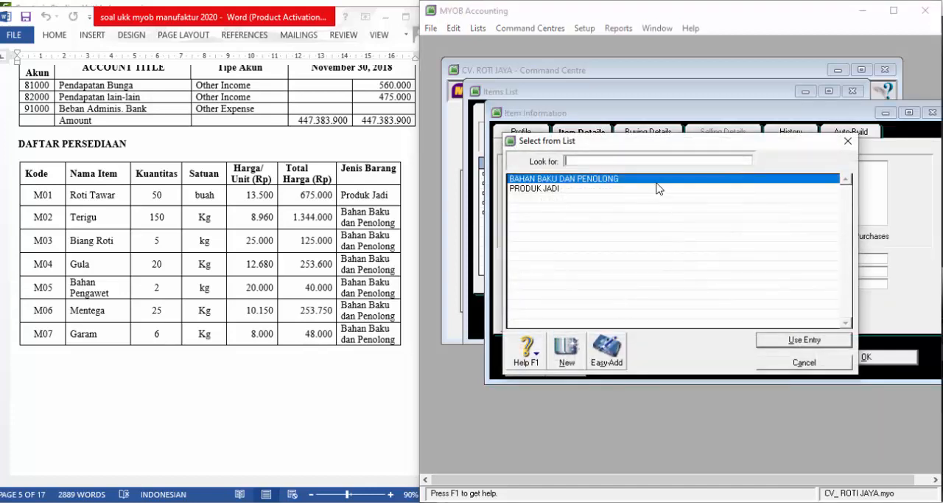
{"action": "left_click", "coordinate": [793, 339]}
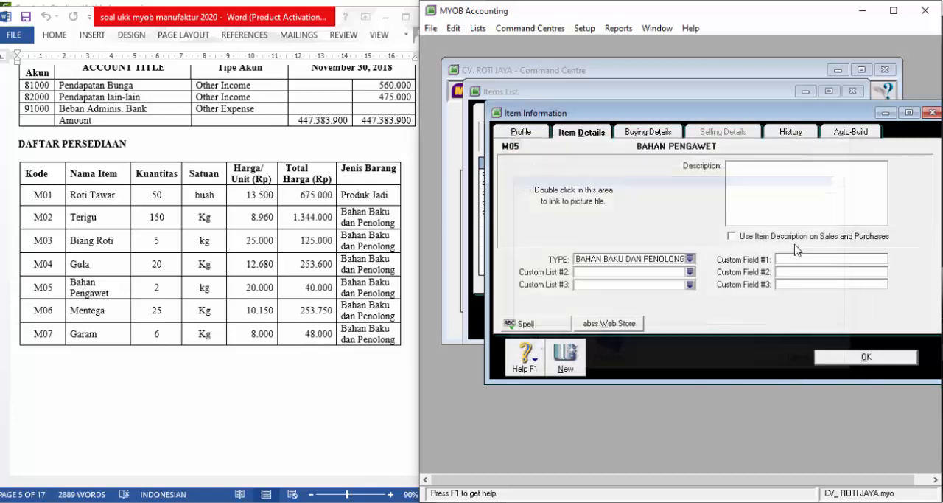
{"action": "left_click", "coordinate": [796, 182]}
{"action": "type", "text": "PERSEDIAAN B"}
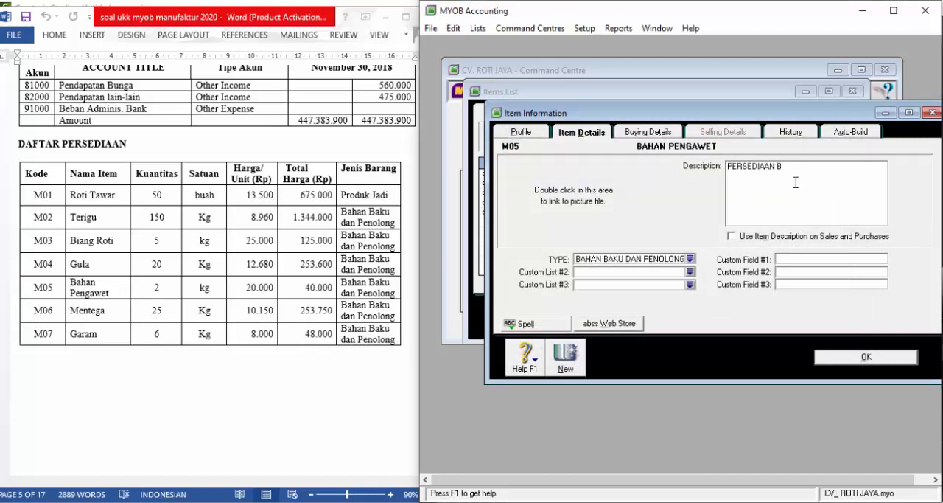
{"action": "type", "text": "AHAN BAKU DAN PENOLONG"}
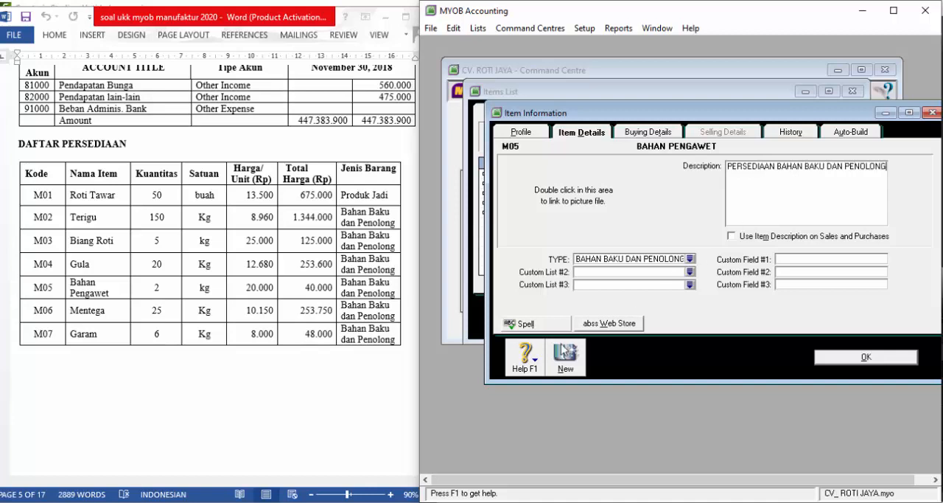
- Create a new inventory item with item number M06 and name MENTEGA
{"action": "left_click", "coordinate": [568, 361]}
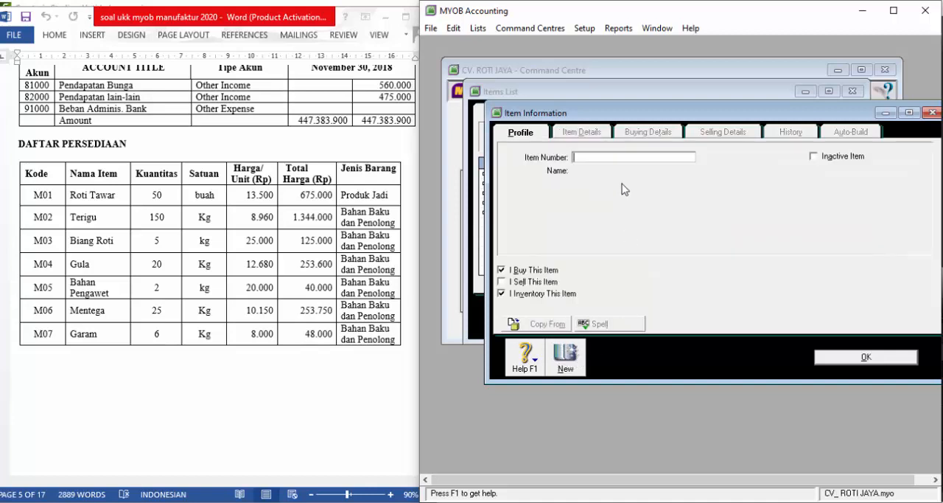
{"action": "type", "text": "M06"}
{"action": "key", "text": "Tab"}
{"action": "type", "text": "MENTEGA"}
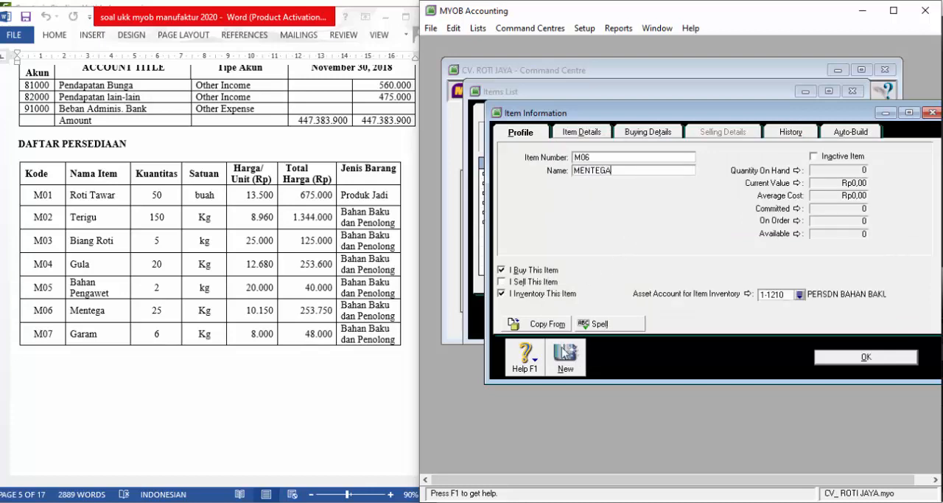
- Set MENTEGA's TYPE to BAHAN BAKU DAN PENOLONG and enter the description PERSEDIAAN BAHAN BAKU DNA PENOLONG
{"action": "left_click", "coordinate": [589, 146]}
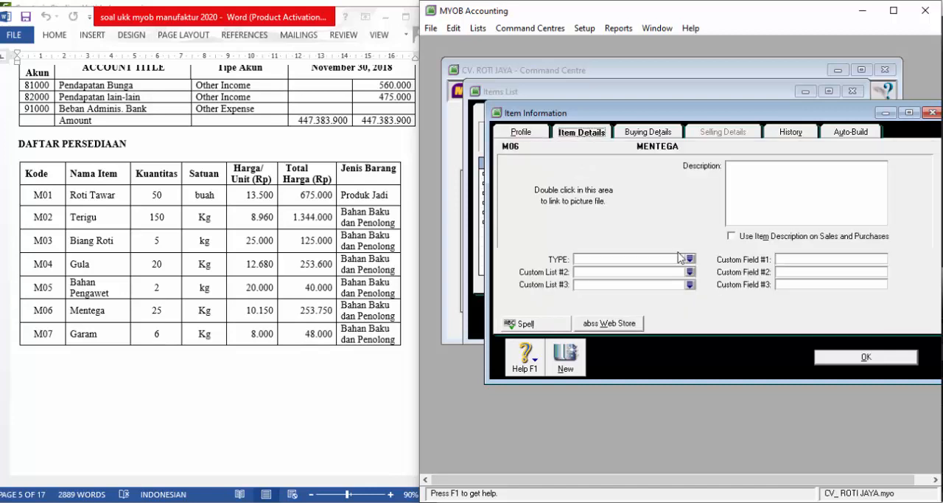
{"action": "left_click", "coordinate": [688, 257]}
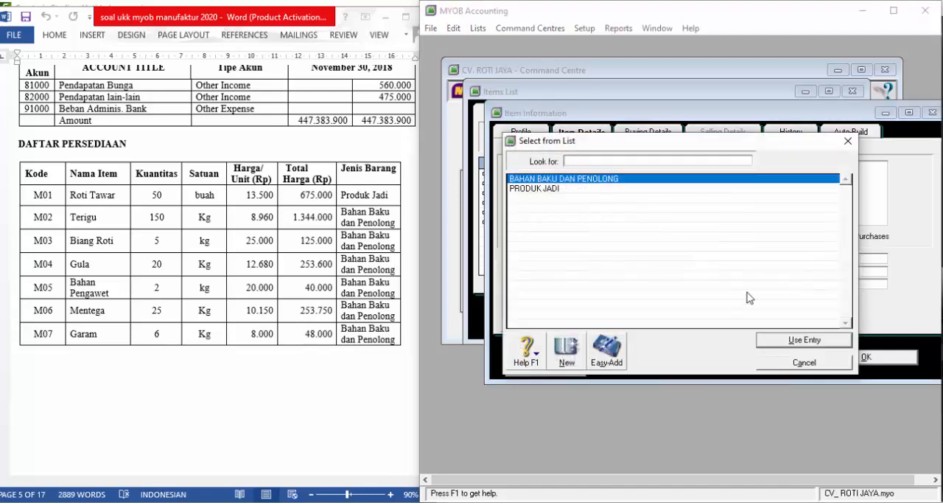
{"action": "left_click", "coordinate": [781, 343]}
{"action": "type", "text": "PERSEDIAN"}
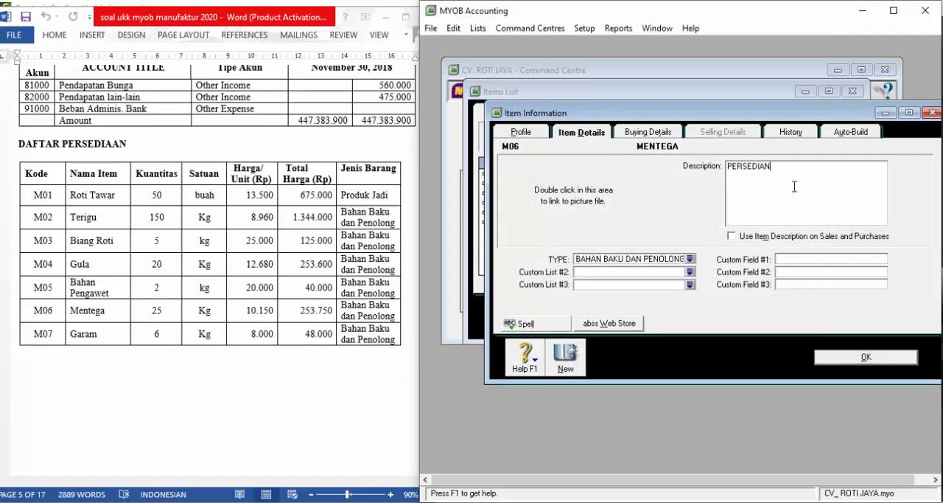
{"action": "key", "text": "BackSpace"}
{"action": "type", "text": "AN BAHAN BAKU DNA PENOLONG"}
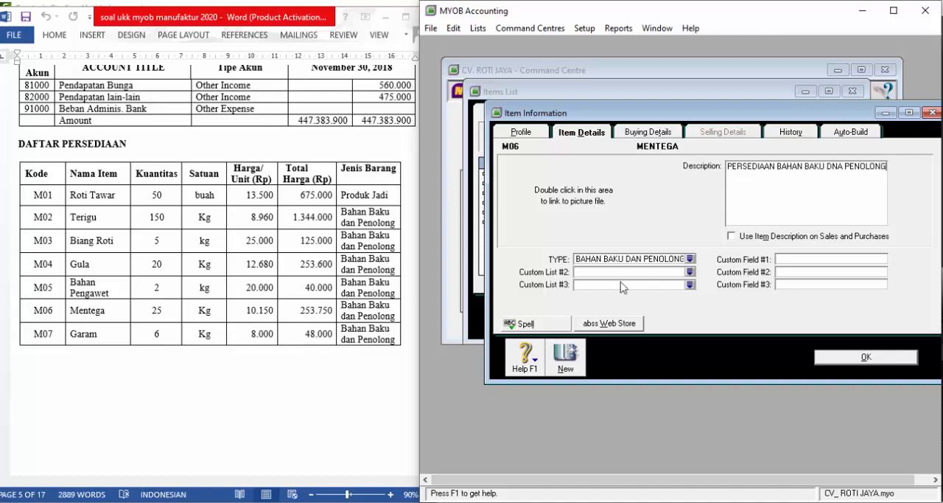
- Create a new inventory item with item number M07 and name GARAM
{"action": "left_click", "coordinate": [573, 358]}
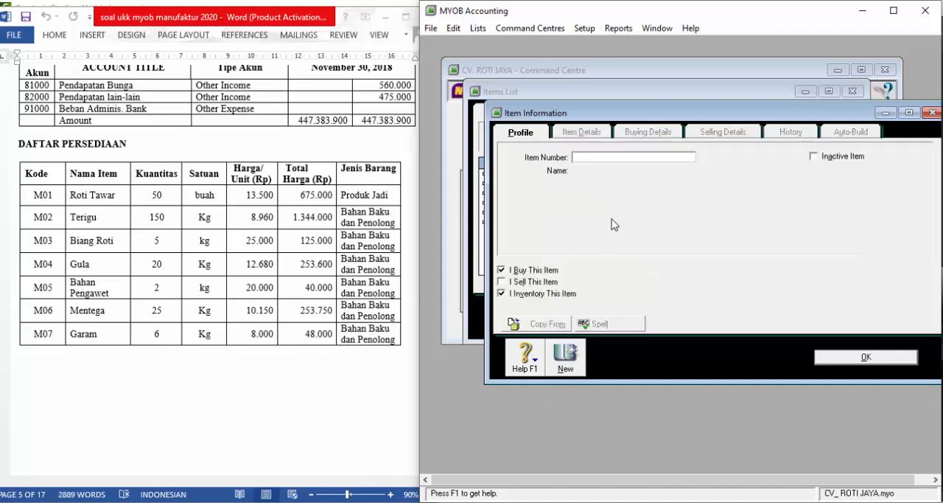
{"action": "type", "text": "M07"}
{"action": "key", "text": "Tab"}
{"action": "type", "text": "GARAM"}
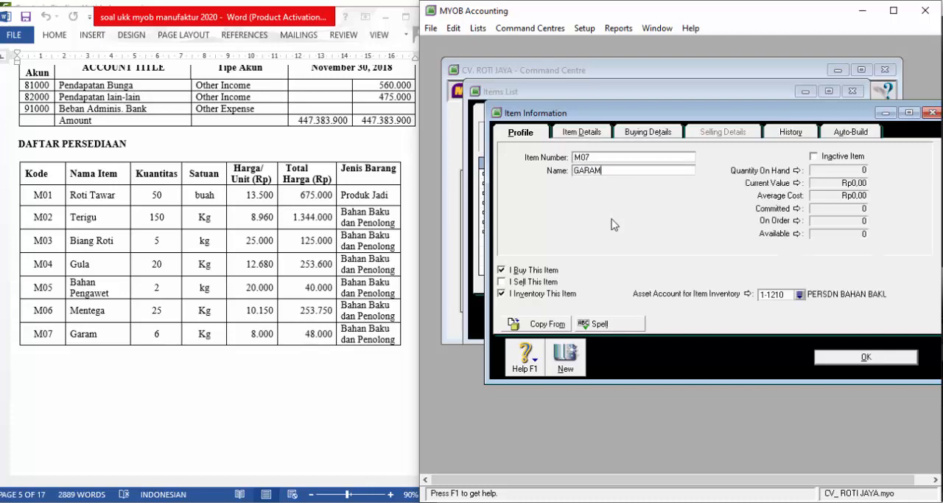
{"action": "key", "text": "Tab"}
- Set GARAM's TYPE to BAHAN BAKU DAN PENOLONG, enter the description PERSEDIAAN BAHAN BAKU DNA PENOLONG, and save the item
{"action": "left_click", "coordinate": [589, 131]}
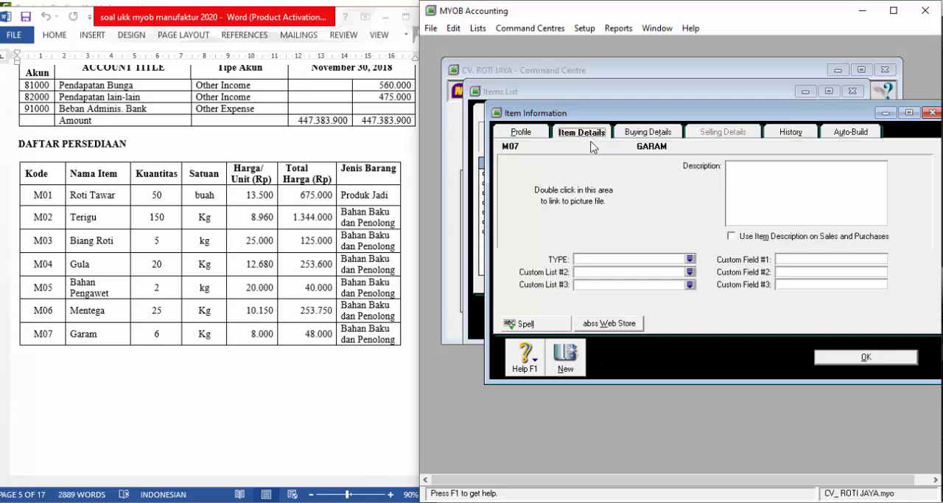
{"action": "left_click", "coordinate": [689, 260]}
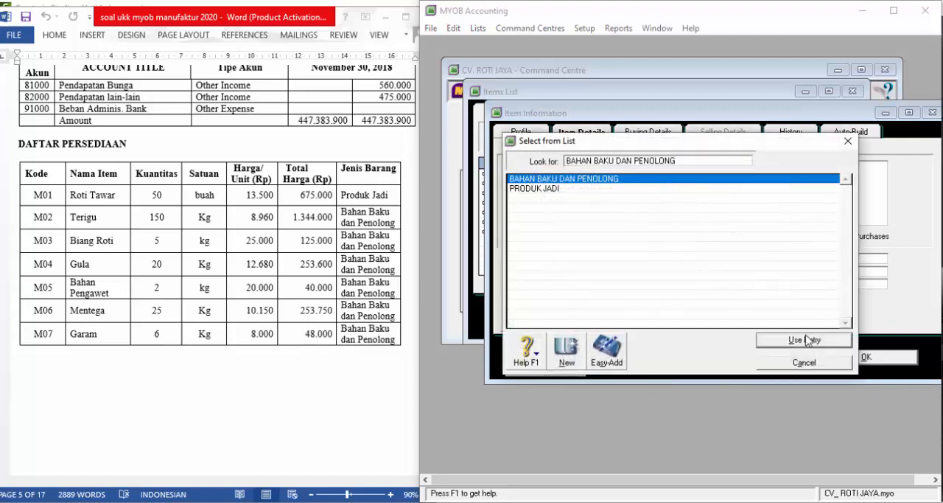
{"action": "left_click", "coordinate": [802, 339]}
{"action": "type", "text": "PER"}
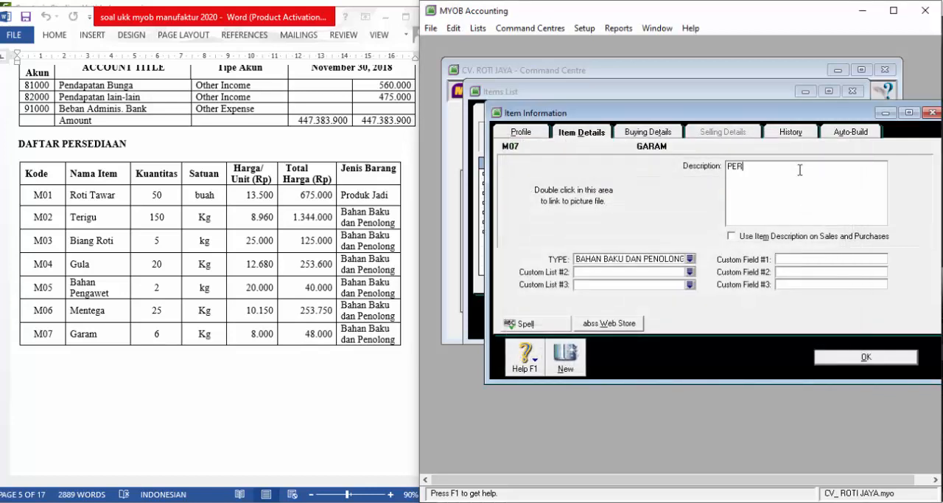
{"action": "type", "text": "SEDIAAN BAHAN BAKU DNA PENOL"}
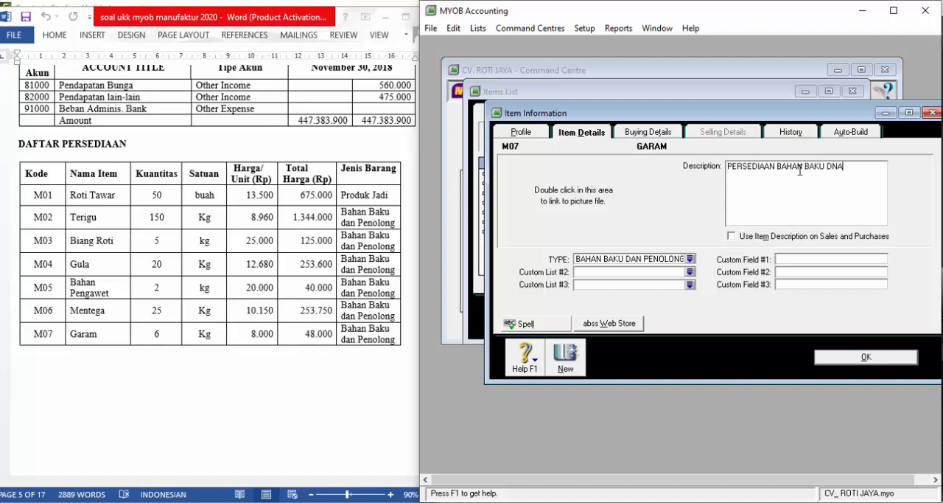
{"action": "type", "text": "ONG"}
{"action": "left_click", "coordinate": [850, 361]}
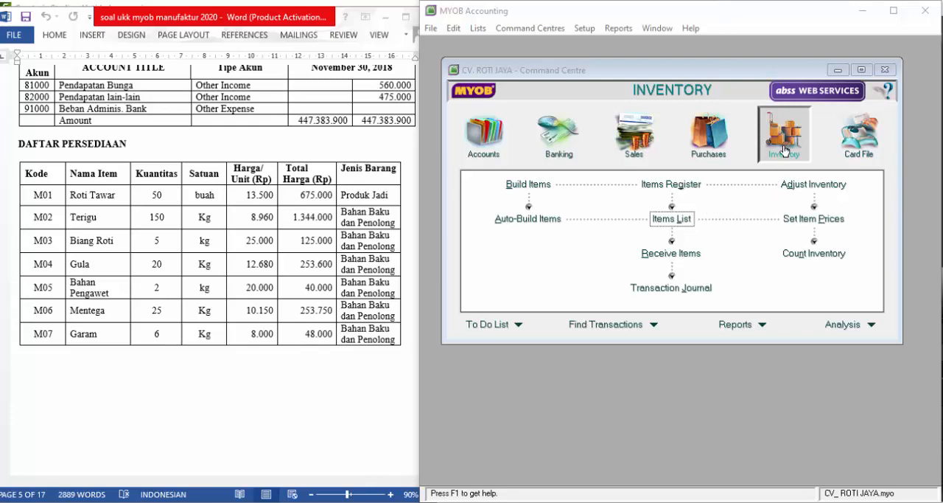
- Enter the inventory count for M01 to M07 as 50, 150, 5, 20, 2, 25 and 6
{"action": "left_click", "coordinate": [815, 255]}
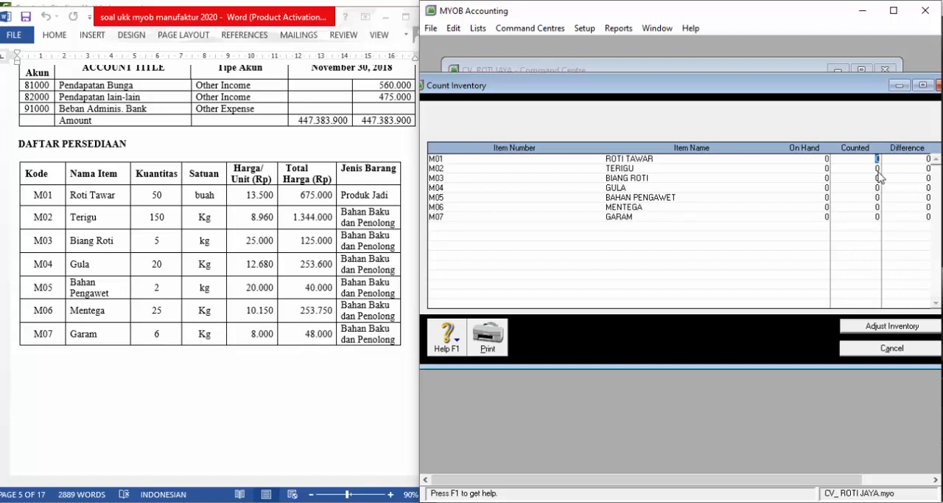
{"action": "type", "text": "50"}
{"action": "key", "text": "Tab"}
{"action": "type", "text": "150"}
{"action": "key", "text": "Tab"}
{"action": "type", "text": "2"}
{"action": "key", "text": "Tab"}
{"action": "type", "text": "2"}
{"action": "key", "text": "Tab"}
{"action": "key", "text": "Tab"}
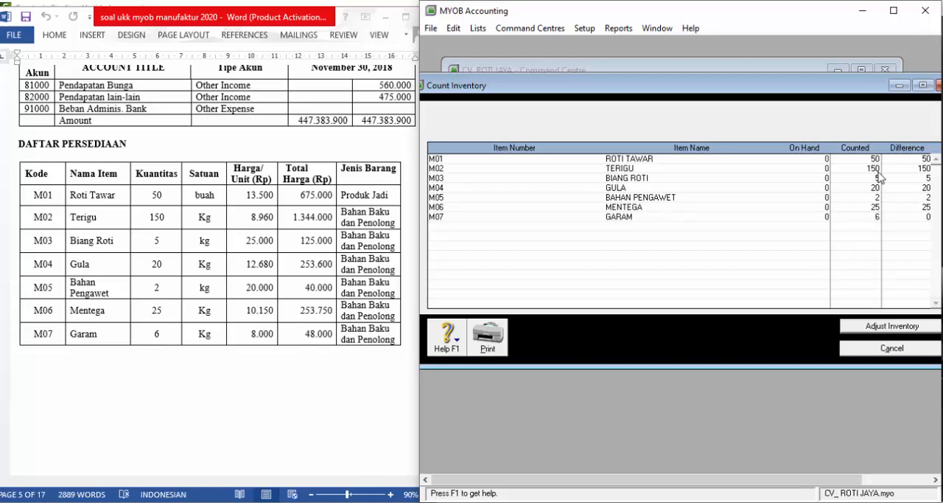
- Prepare the inventory adjustment from the counted quantities as opening balances, leaving the default adjustment account blank
{"action": "left_click", "coordinate": [887, 326]}
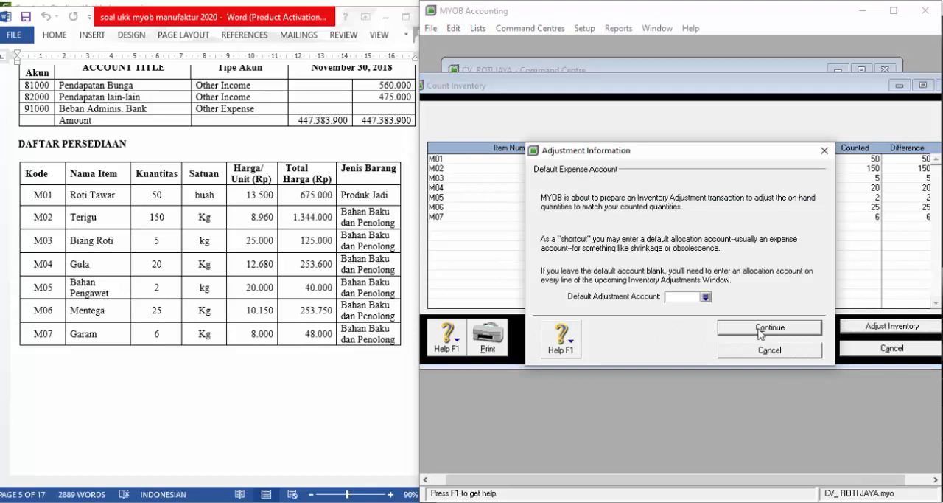
{"action": "left_click", "coordinate": [760, 333]}
{"action": "left_click", "coordinate": [760, 333]}
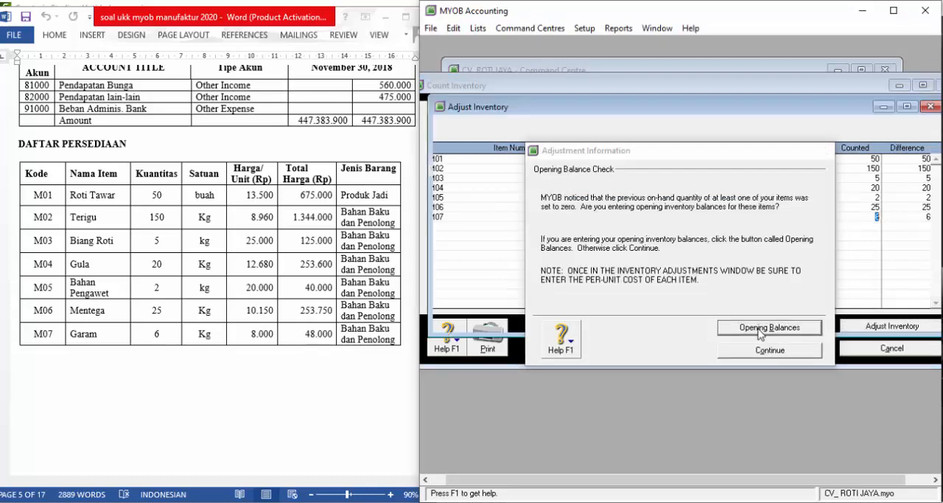
- Set the inventory adjustment's journal number to 1, date to 01/12/2018 and memo to SALDO AWAL PERSEDIAAN
{"action": "left_click", "coordinate": [564, 132]}
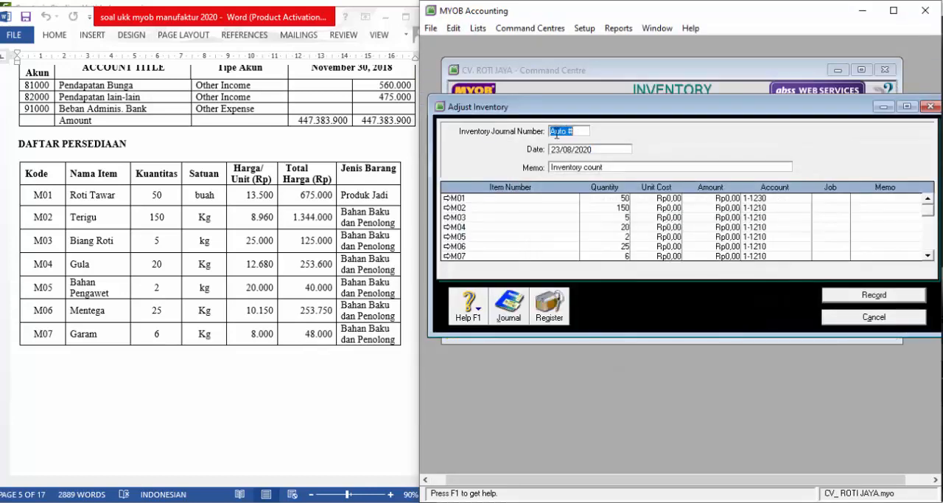
{"action": "type", "text": "1"}
{"action": "left_click", "coordinate": [597, 149]}
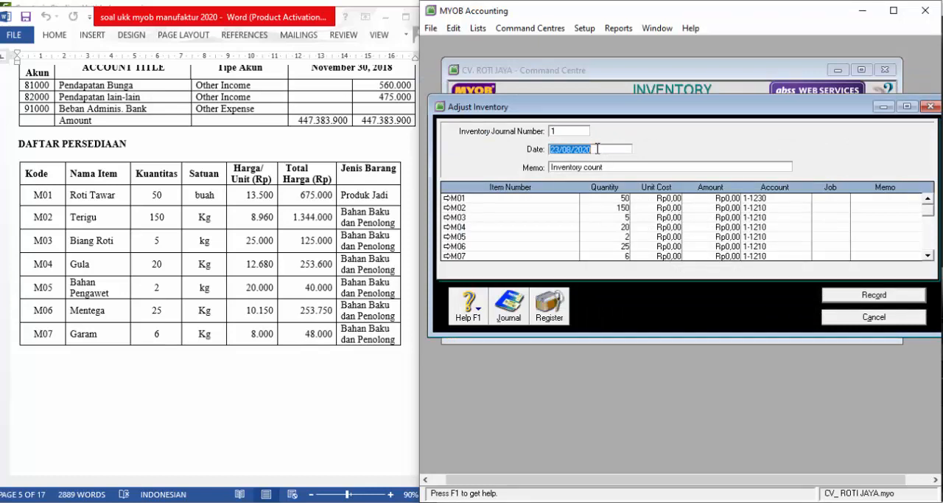
{"action": "type", "text": "1/12"}
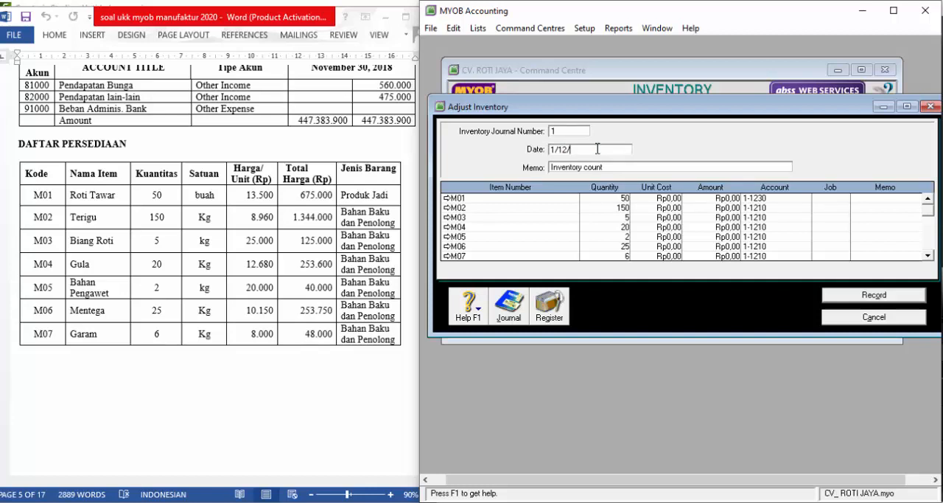
{"action": "type", "text": "/2018"}
{"action": "key", "text": "Tab"}
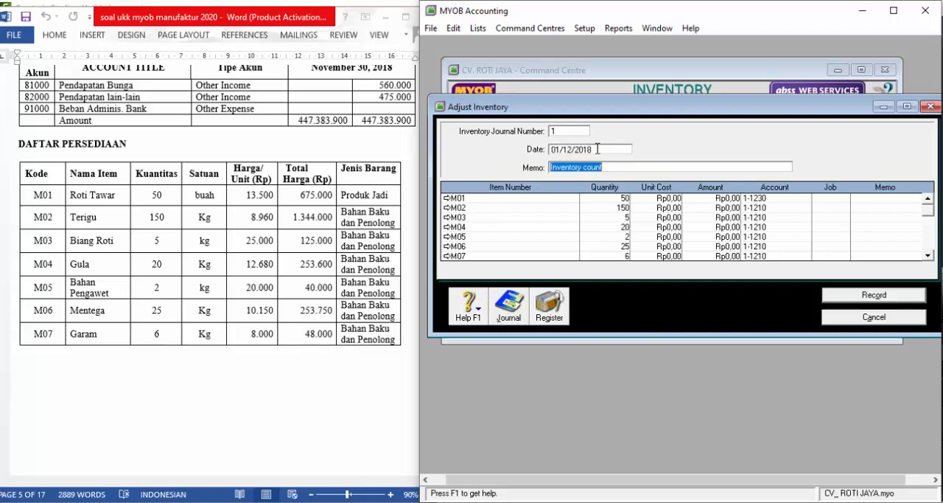
{"action": "type", "text": "SALDO A"}
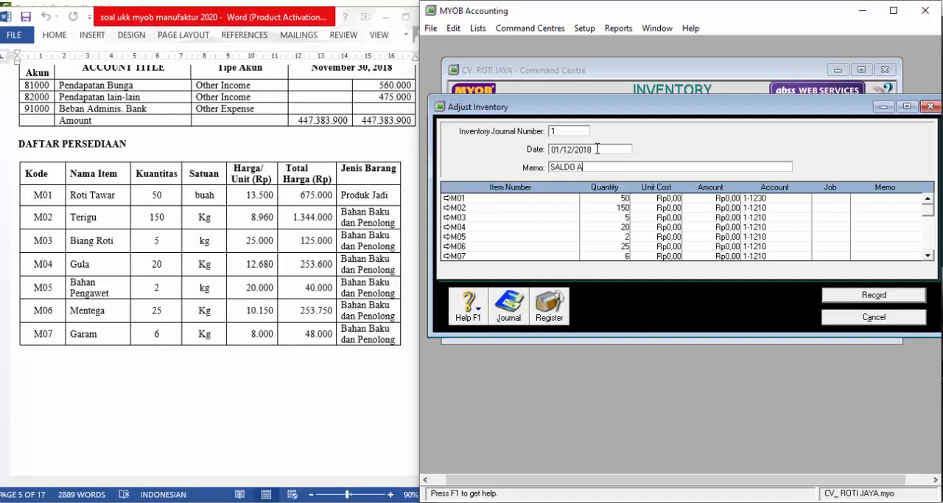
{"action": "type", "text": "WAL PERSEDIAAN"}
- Enter the unit costs 13.500 for M01, 8.960 for M02 and 25.000 for M03 in the inventory adjustment
{"action": "left_click", "coordinate": [666, 198]}
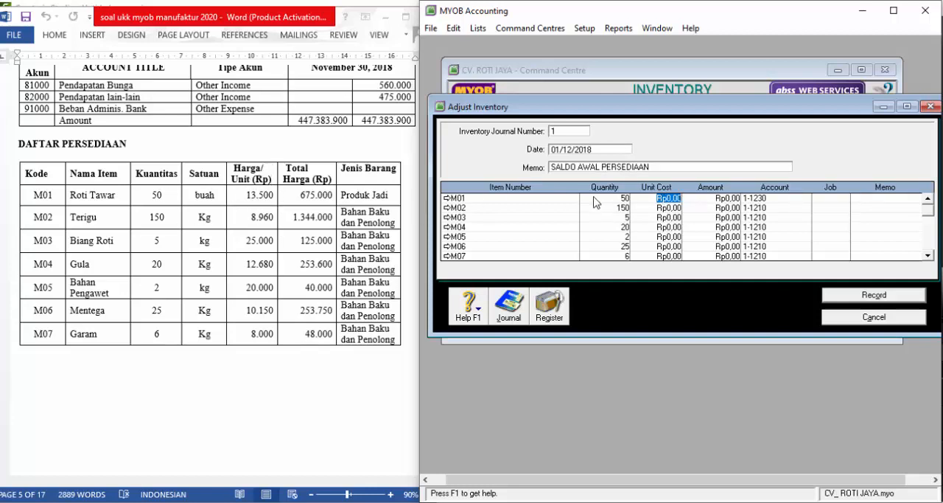
{"action": "type", "text": "13.500"}
{"action": "key", "text": "Tab"}
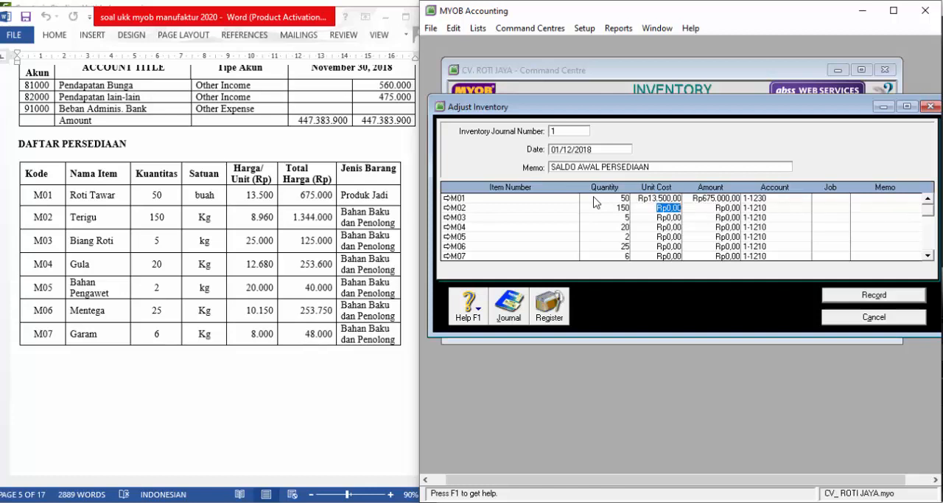
{"action": "type", "text": "8960"}
{"action": "key", "text": "Tab"}
{"action": "type", "text": "2500"}
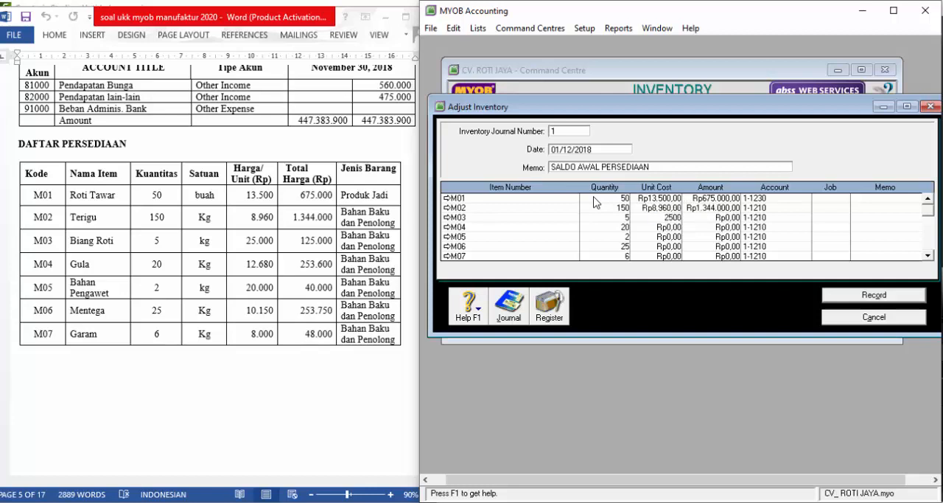
{"action": "type", "text": "0"}
{"action": "key", "text": "Tab"}
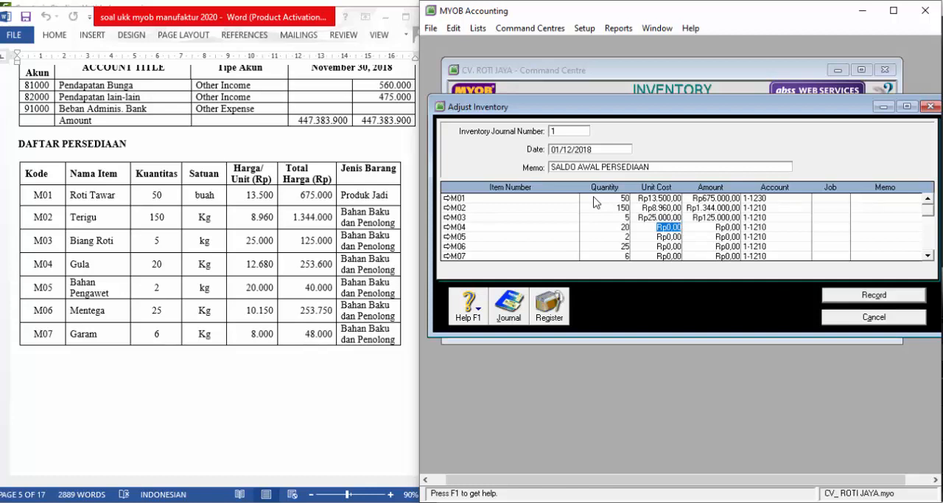
- Enter the unit costs 12.680 for M04, 20.000 for M05, 10.150 for M06 and 8.000 for M07
{"action": "type", "text": "12680"}
{"action": "key", "text": "Down"}
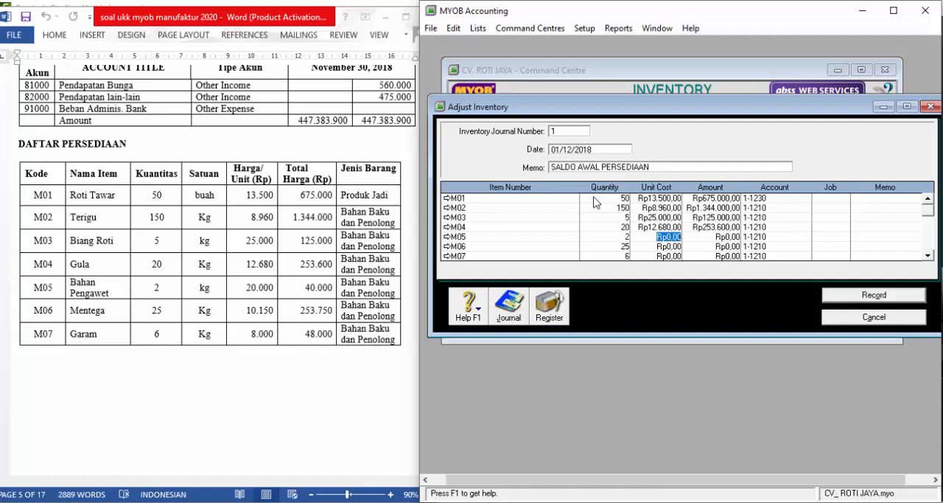
{"action": "type", "text": "20.000"}
{"action": "key", "text": "Down"}
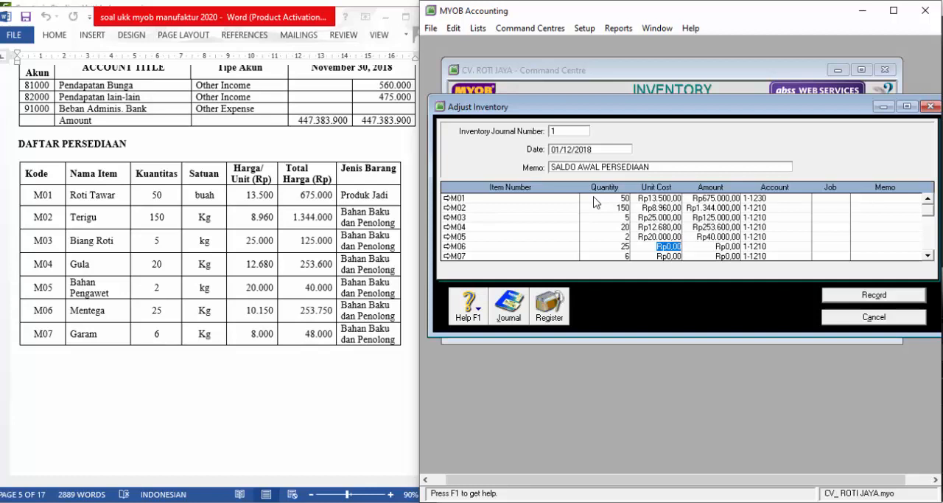
{"action": "type", "text": "10."}
{"action": "type", "text": "150"}
{"action": "key", "text": "Down"}
{"action": "type", "text": "8"}
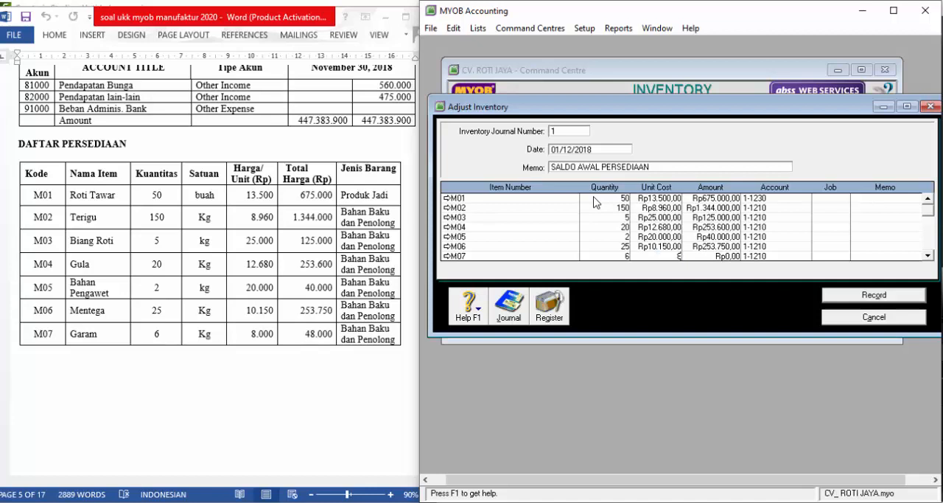
{"action": "type", "text": ".000"}
{"action": "key", "text": "Down"}
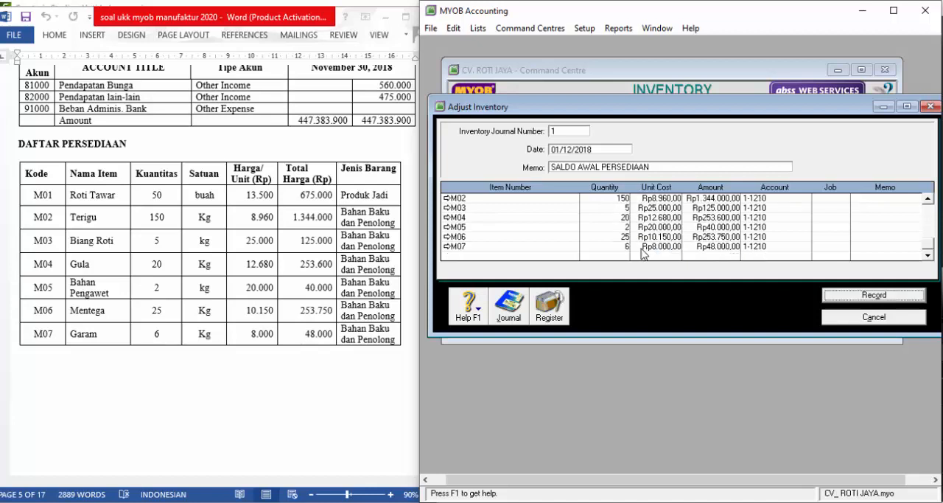
- Review the transaction recap of the opening stock adjustment and record the adjustment
{"action": "key", "text": "ctrl+r"}
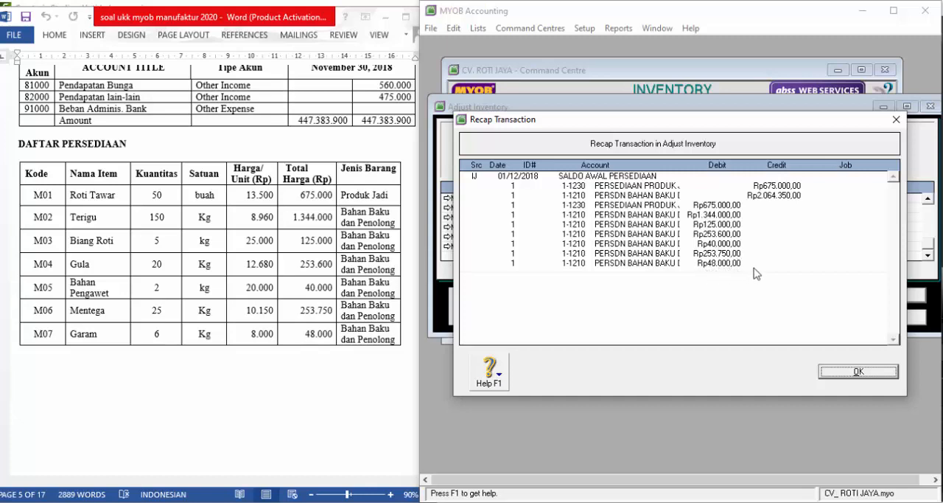
{"action": "left_click", "coordinate": [861, 375]}
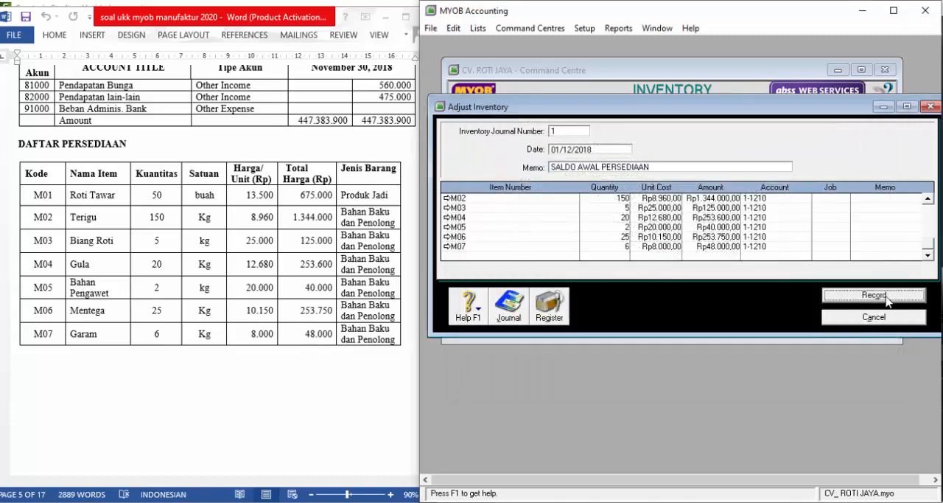
{"action": "left_click", "coordinate": [874, 295]}
- Check the inventory valuation method in the assignment document and choose average cost as the cost basis for setting item prices
{"action": "scroll", "coordinate": [304, 230], "scroll_direction": "up", "scroll_amount": 8}
{"action": "scroll", "coordinate": [303, 227], "scroll_direction": "up", "scroll_amount": 15}
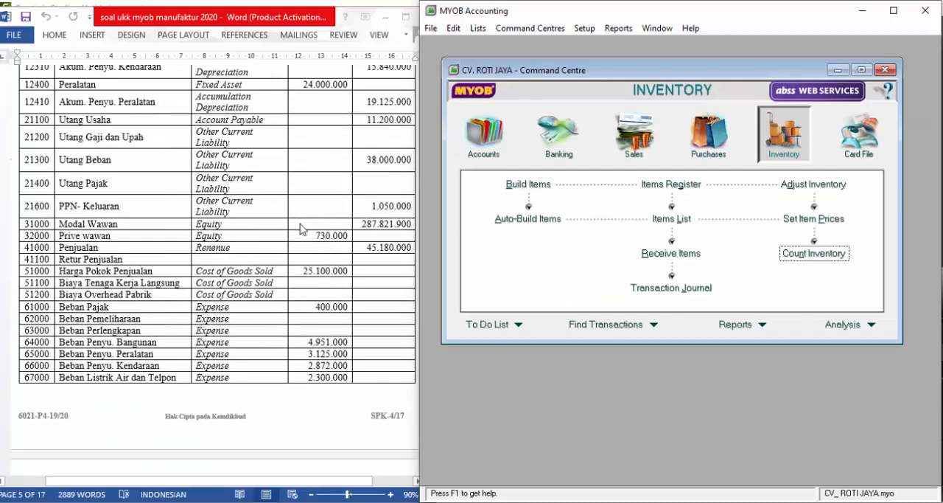
{"action": "scroll", "coordinate": [297, 217], "scroll_direction": "up", "scroll_amount": 15}
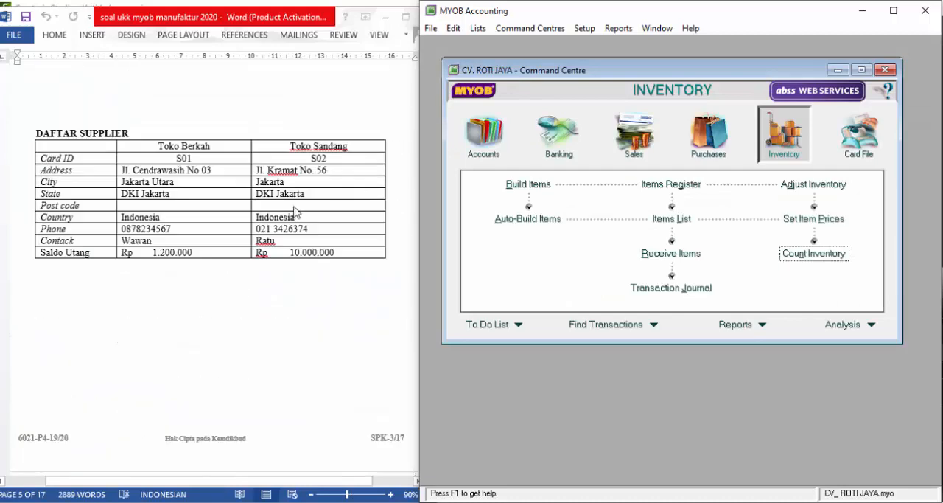
{"action": "scroll", "coordinate": [293, 209], "scroll_direction": "up", "scroll_amount": 6}
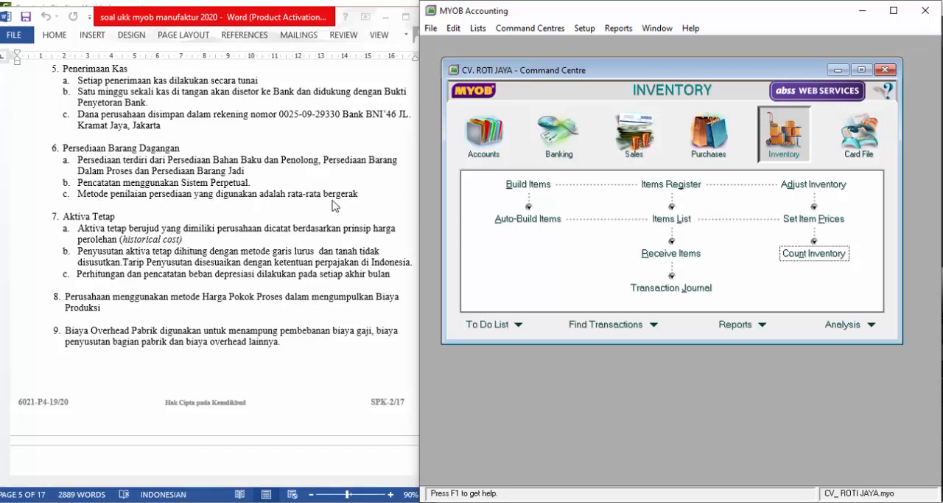
{"action": "left_click", "coordinate": [819, 219]}
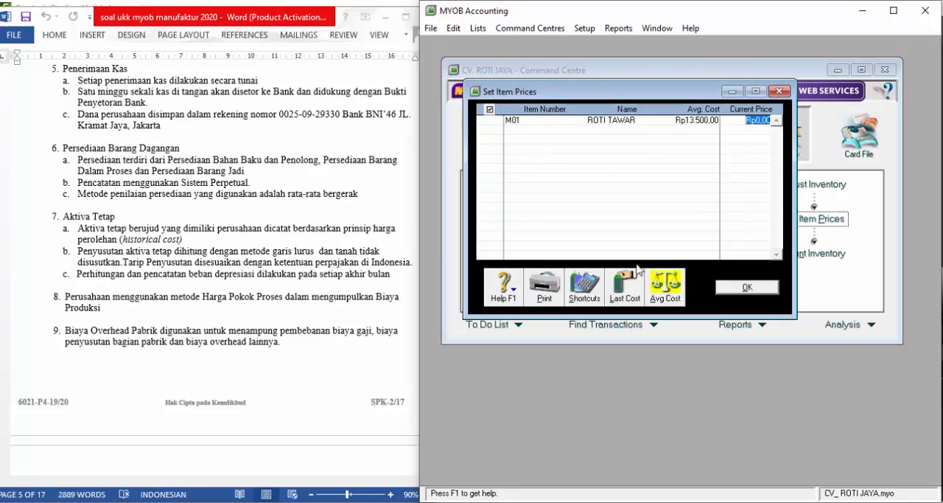
{"action": "left_click", "coordinate": [670, 289]}
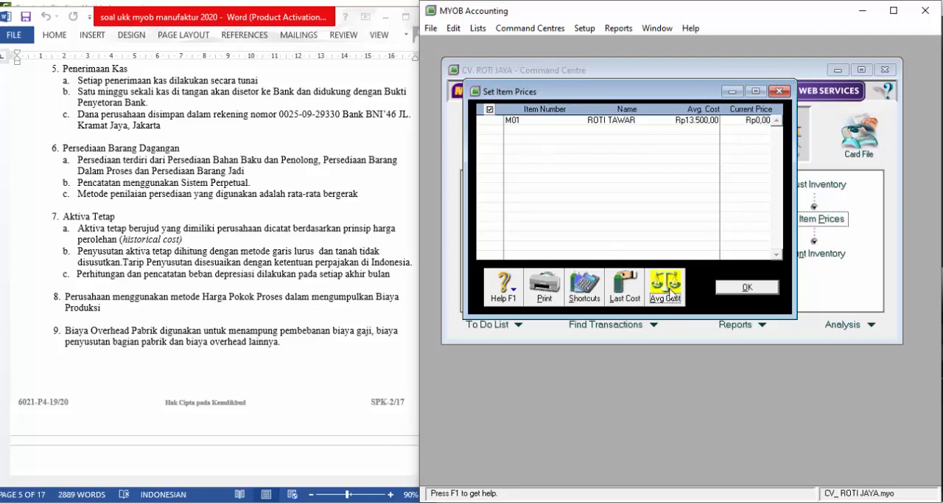
{"action": "left_click", "coordinate": [762, 290]}
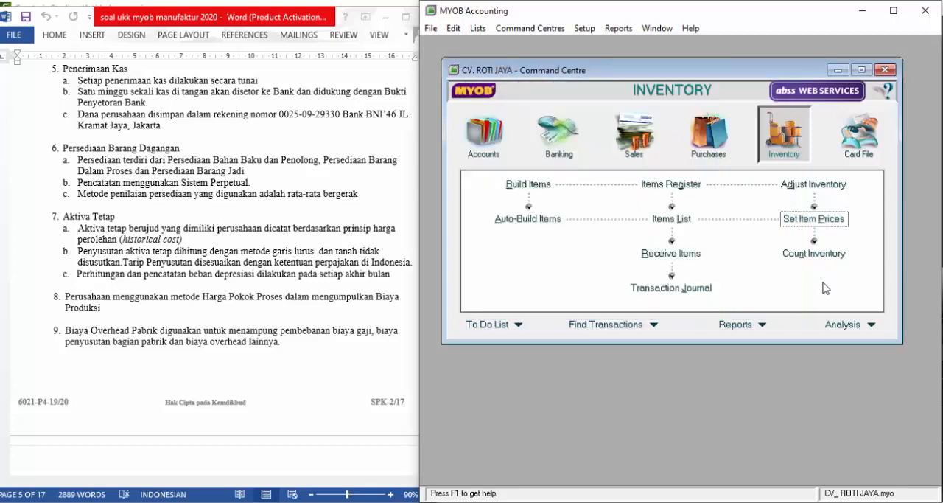